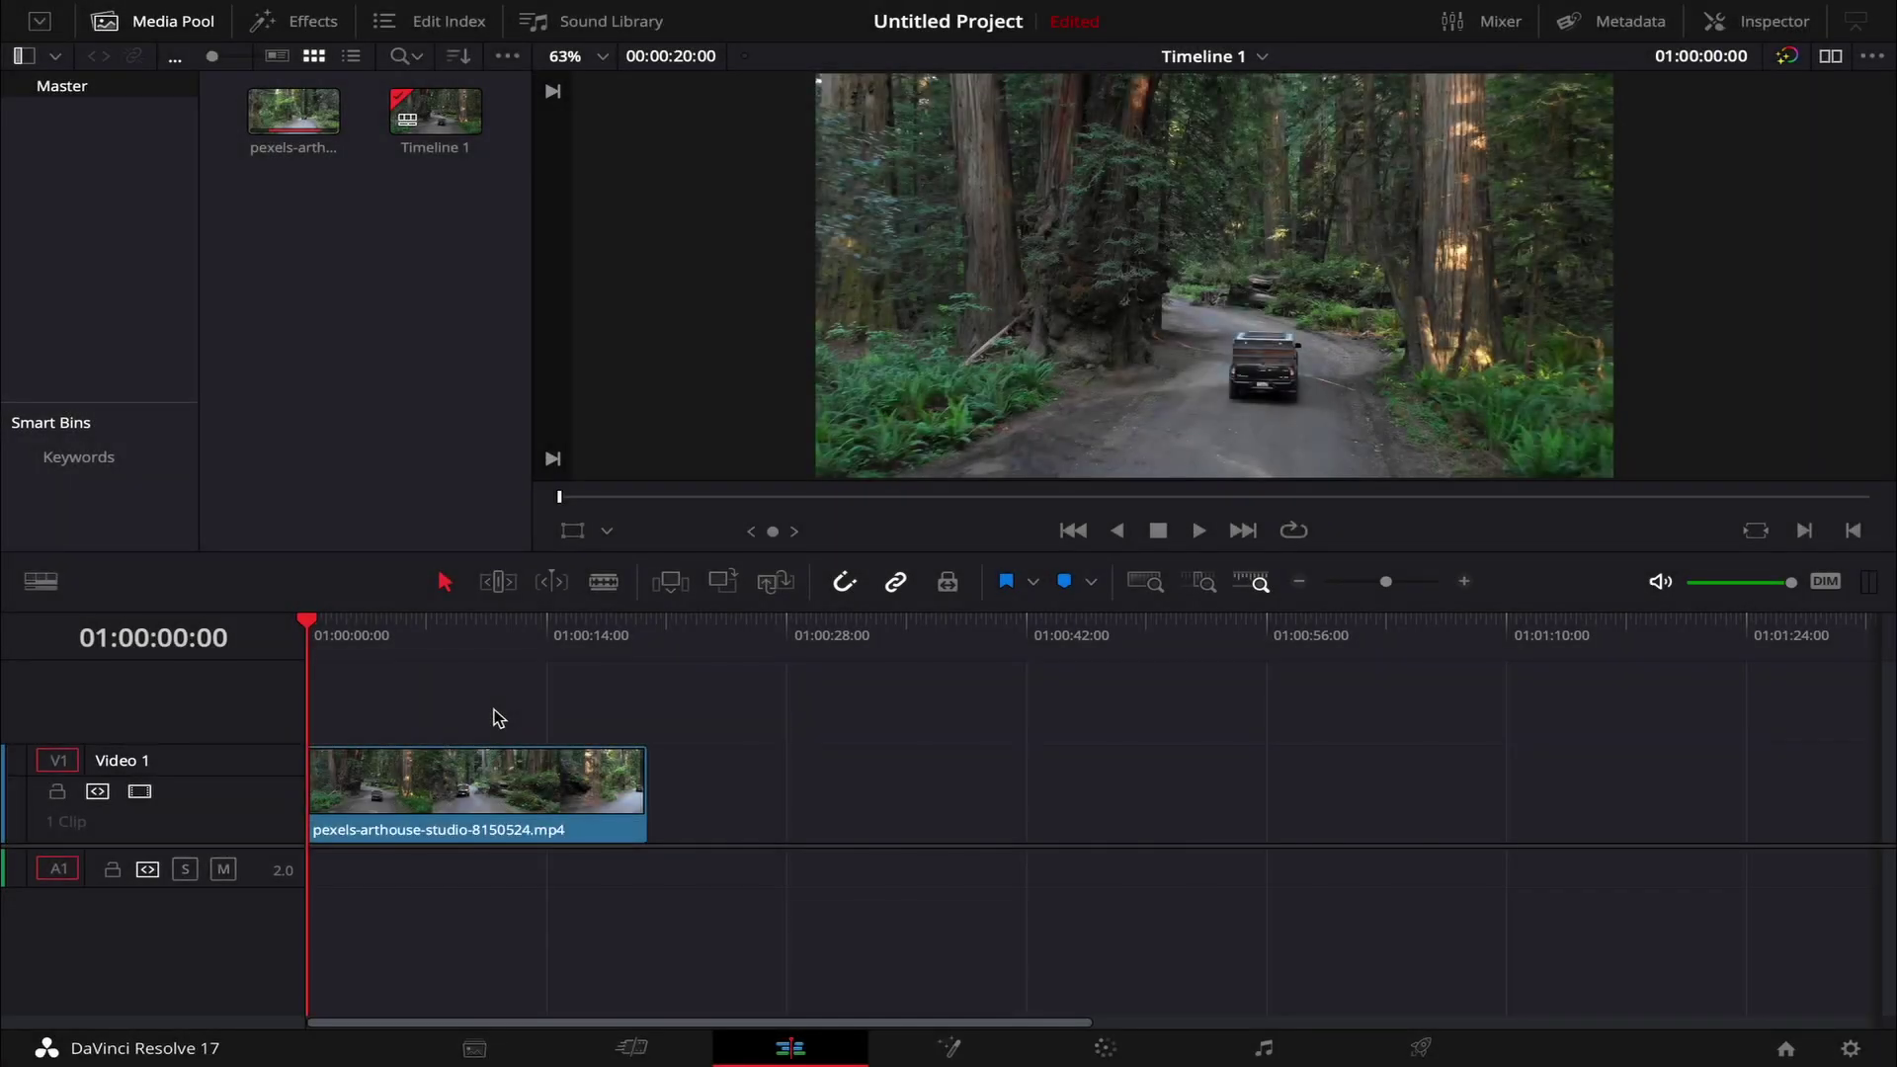
# Preview the forest clip up to about 15 seconds, then return to its first frame.
pyautogui.moveTo(310, 630); pyautogui.dragTo(649, 632)
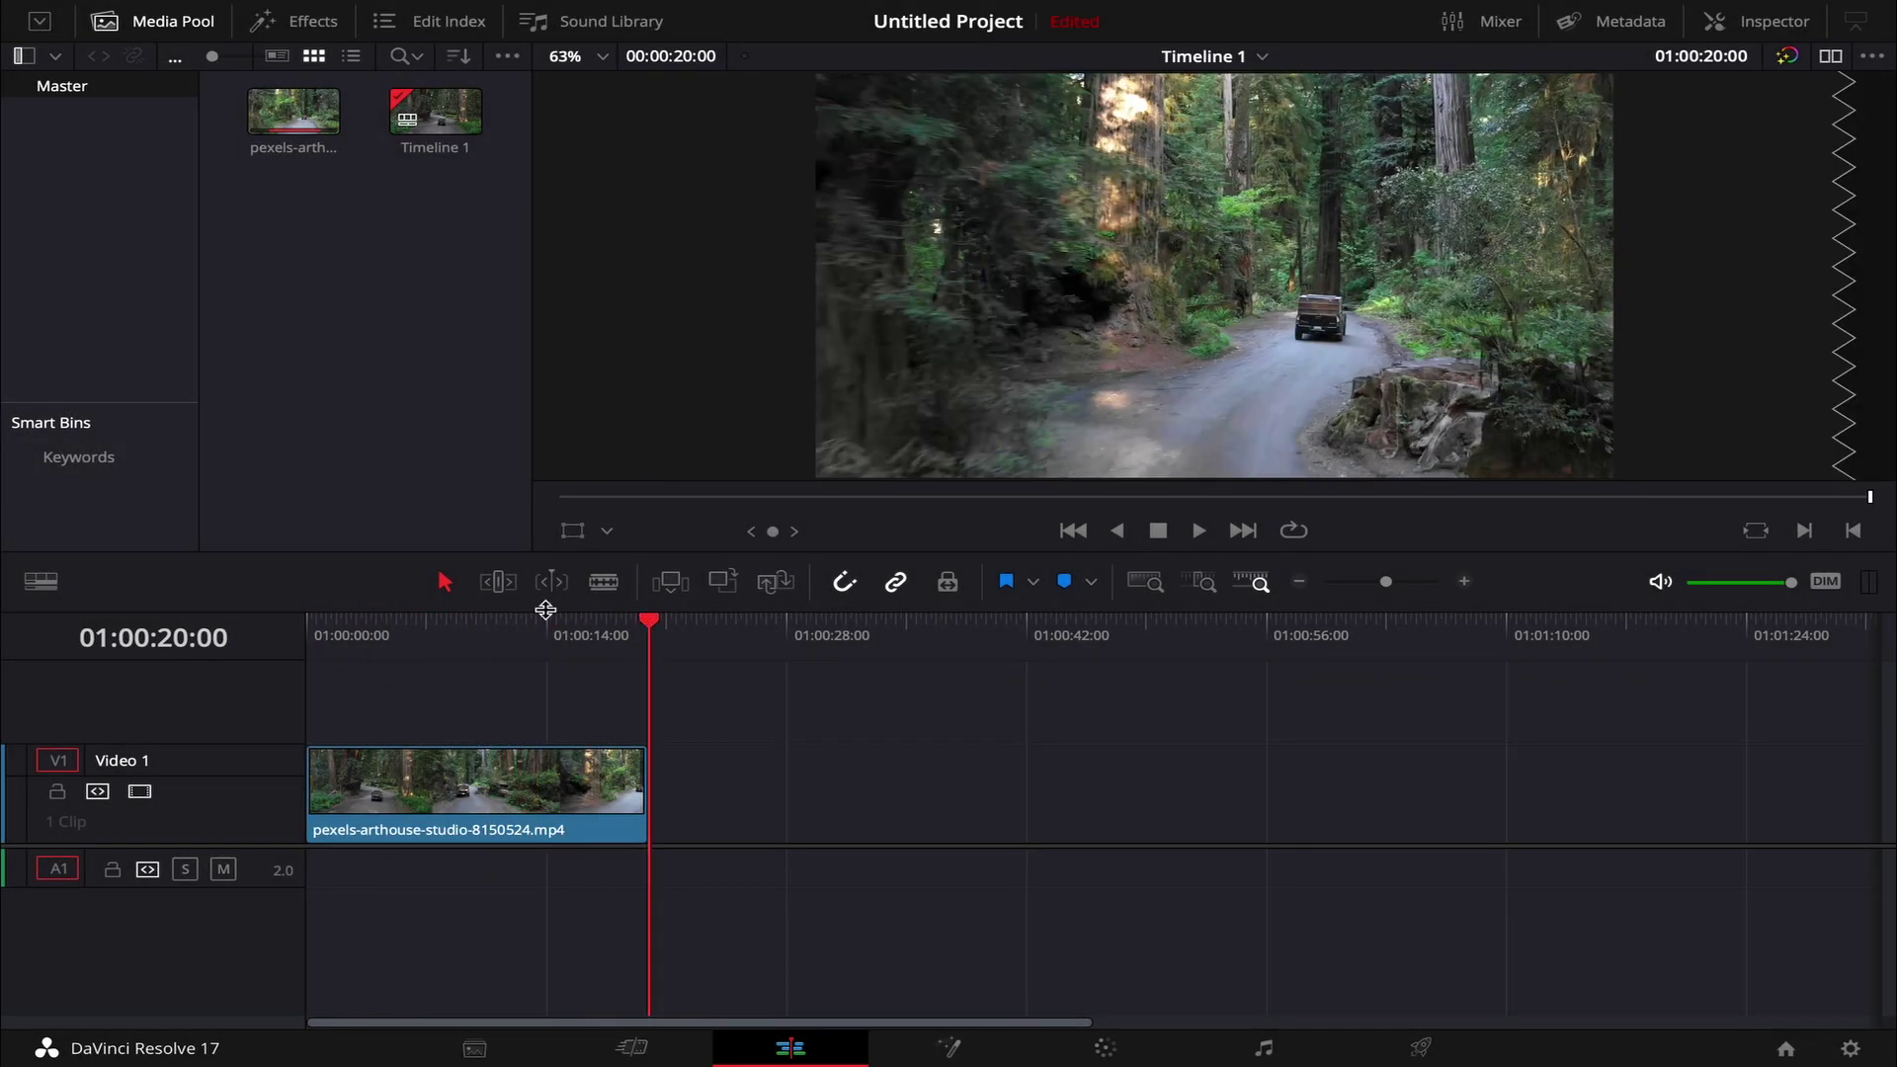
pyautogui.moveTo(644, 636)
pyautogui.mouseDown()
pyautogui.moveTo(338, 644)
pyautogui.moveTo(411, 642)
pyautogui.mouseUp()
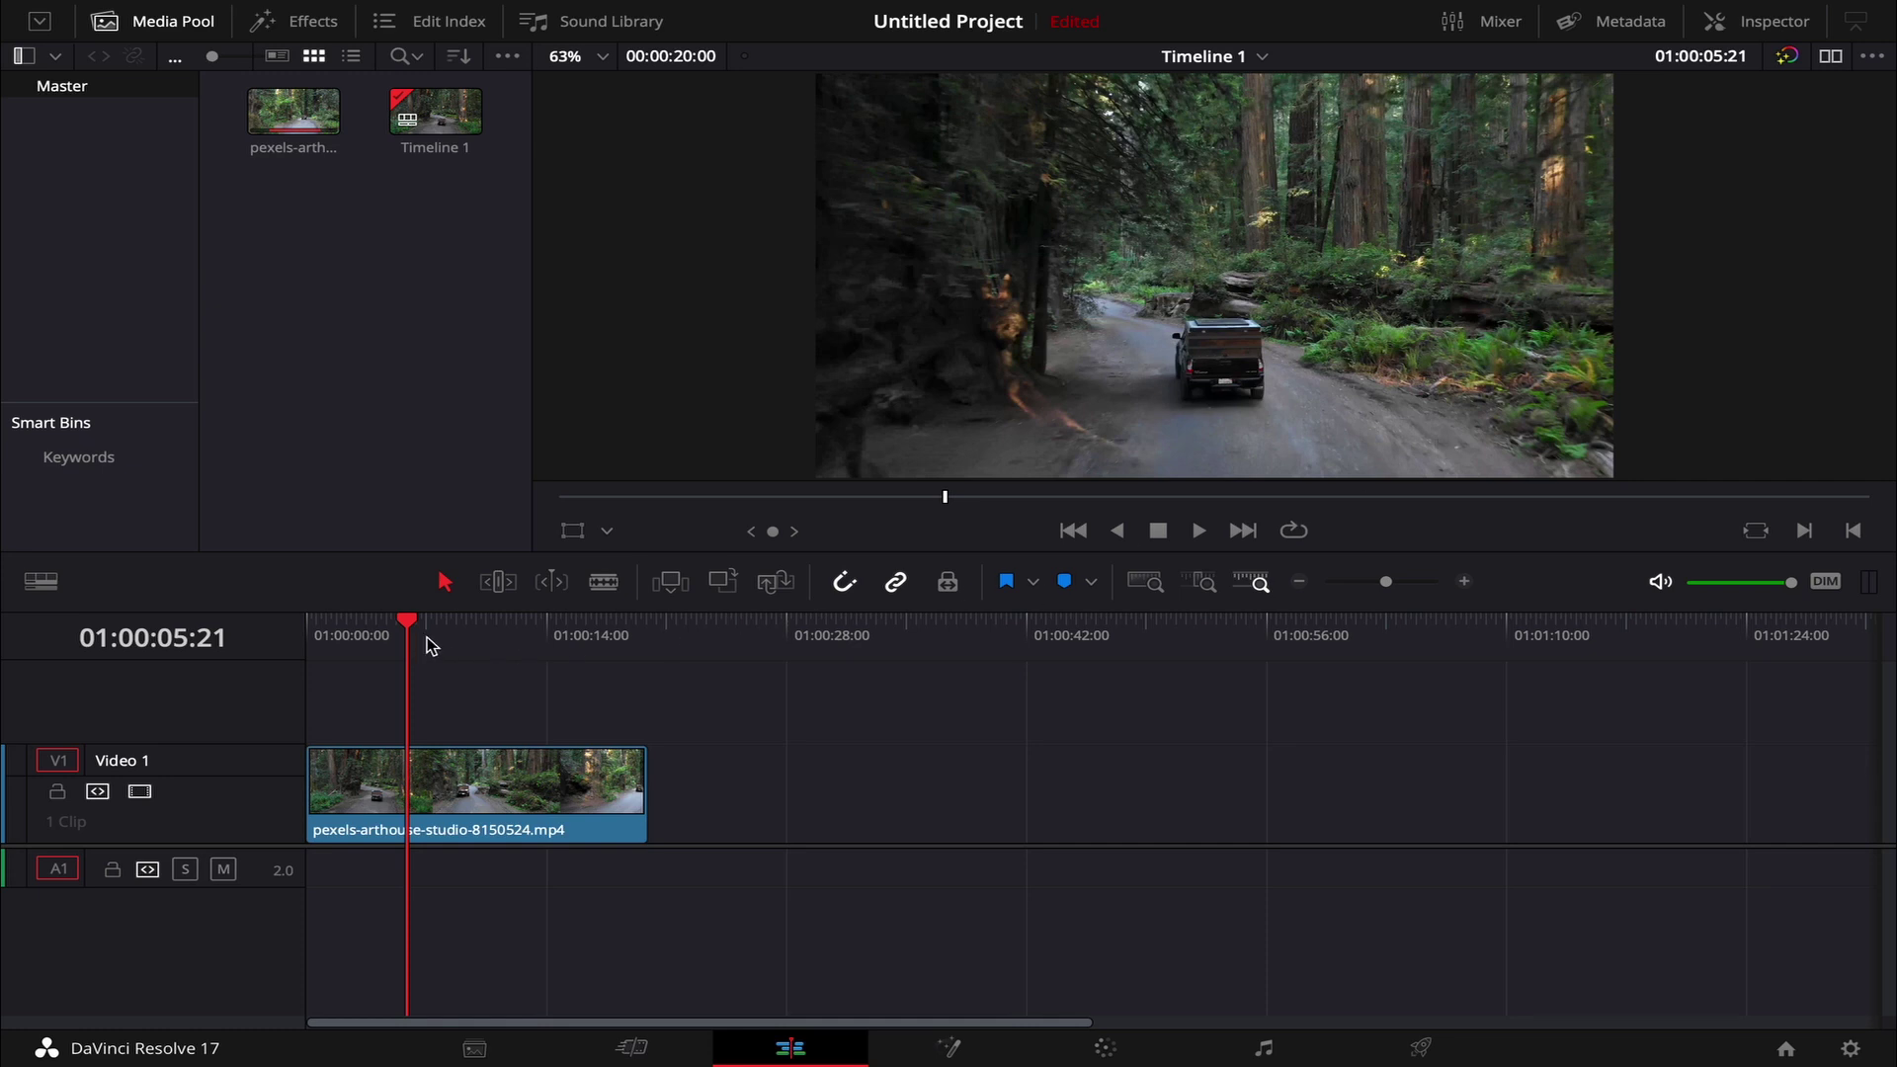
pyautogui.moveTo(420, 632); pyautogui.dragTo(310, 636)
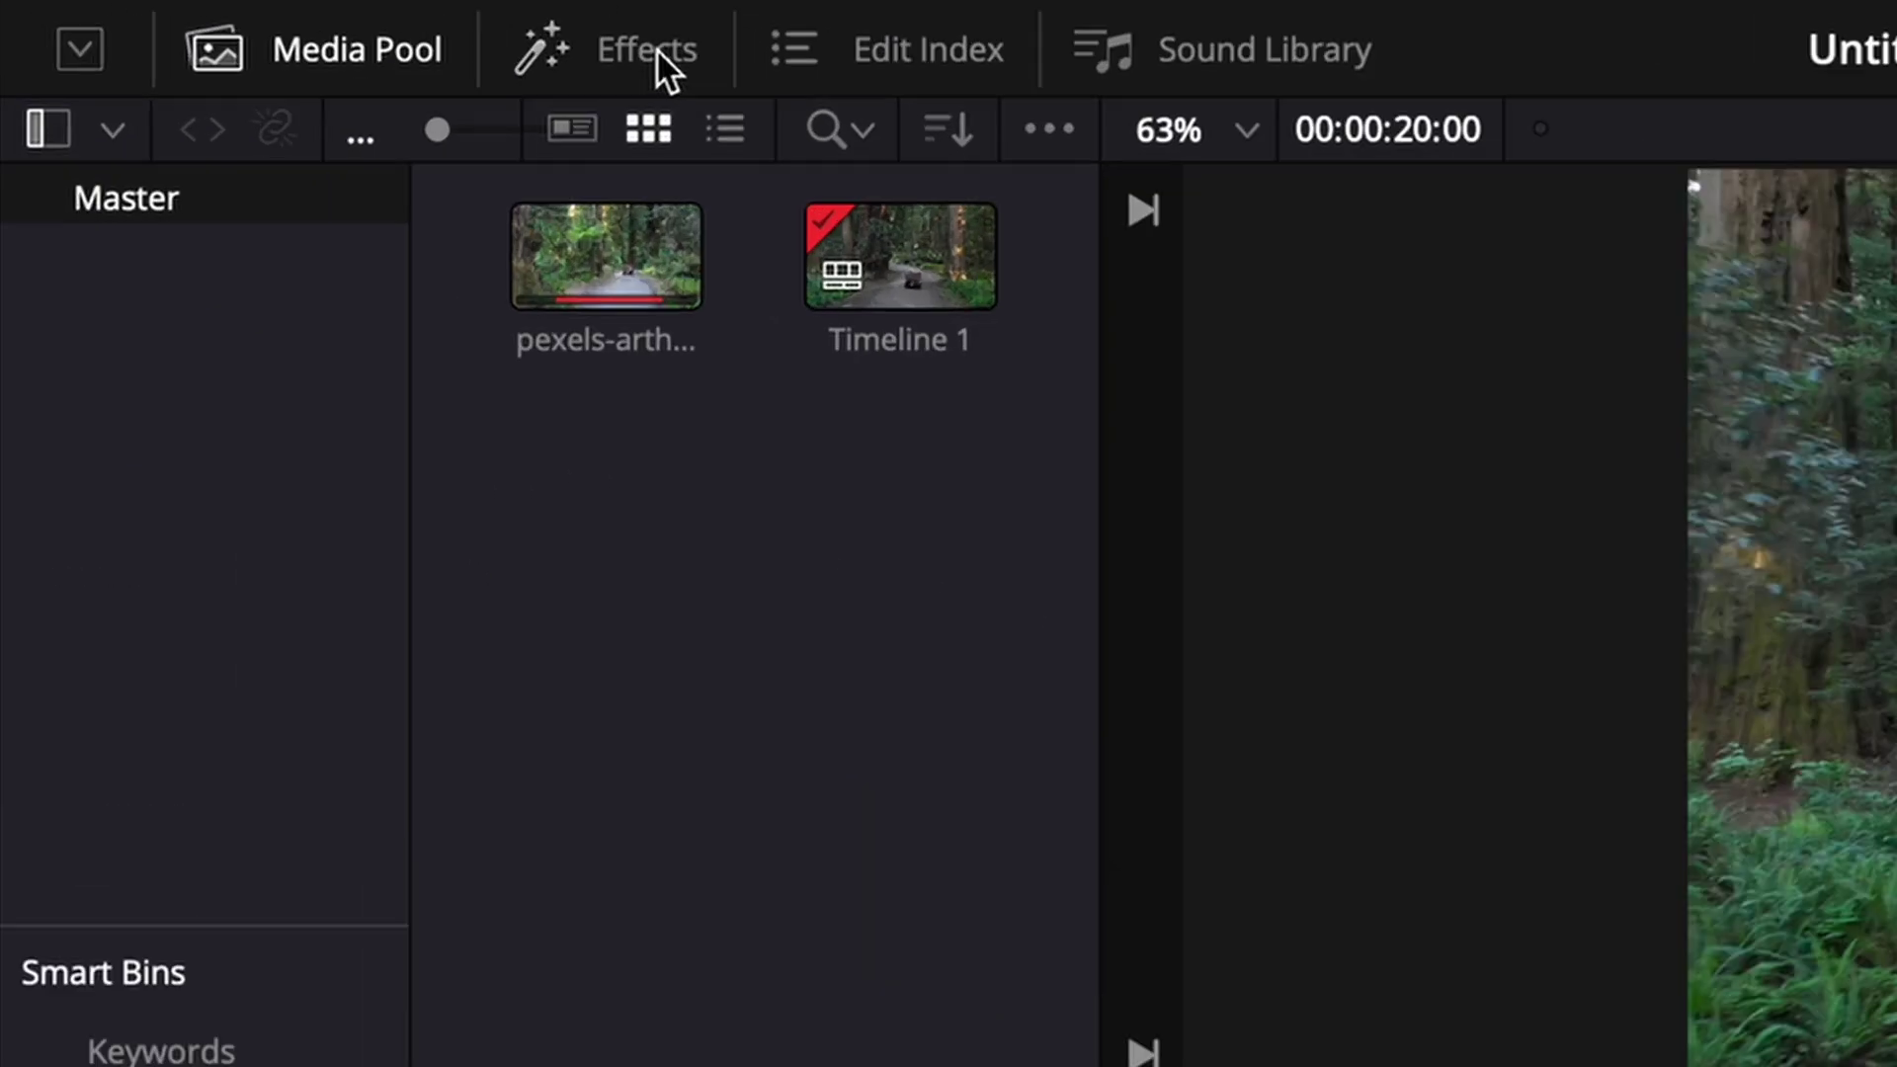
# Place a Fusion Composition at the start of V2, open it in Fusion, and reposition MediaOut1.
pyautogui.click(316, 22)
pyautogui.click(367, 199)
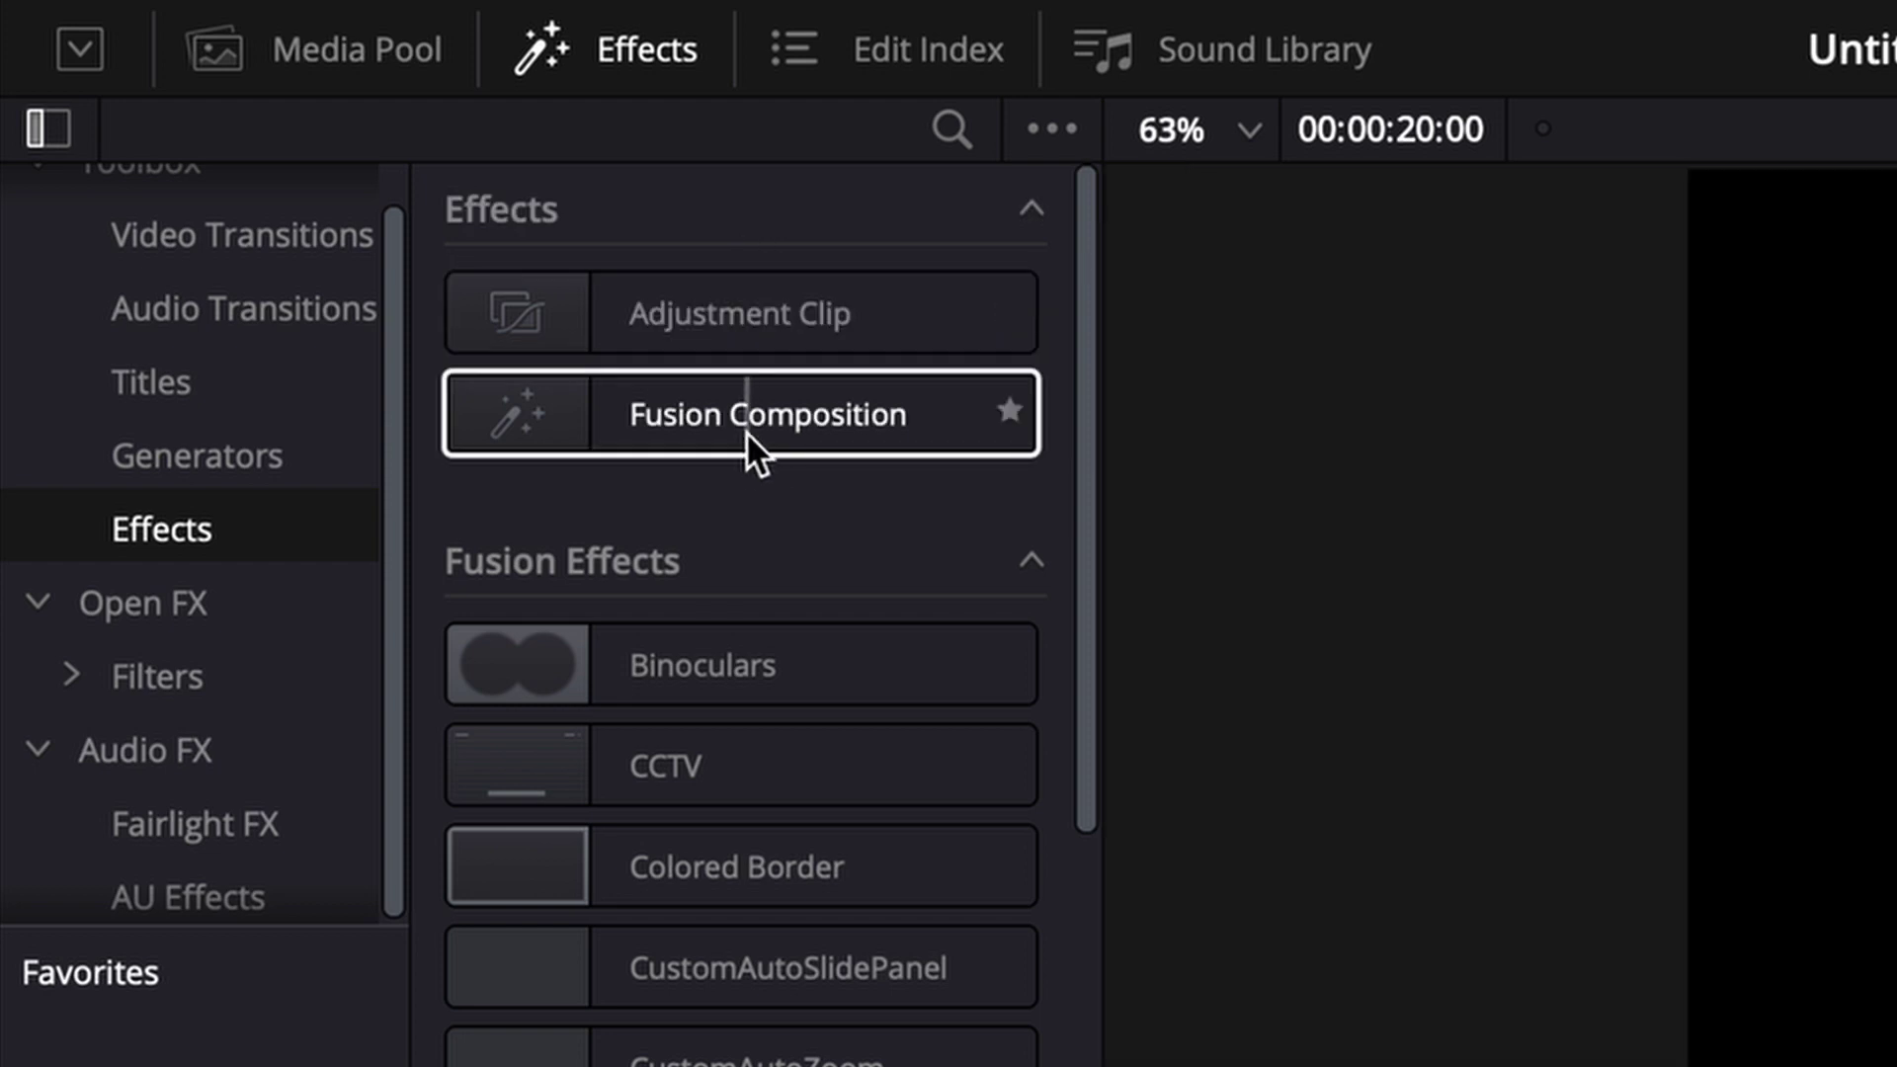
pyautogui.moveTo(745, 431)
pyautogui.mouseDown()
pyautogui.moveTo(782, 383)
pyautogui.moveTo(636, 416)
pyautogui.mouseUp()
pyautogui.click(687, 384)
pyautogui.rightClick(688, 385)
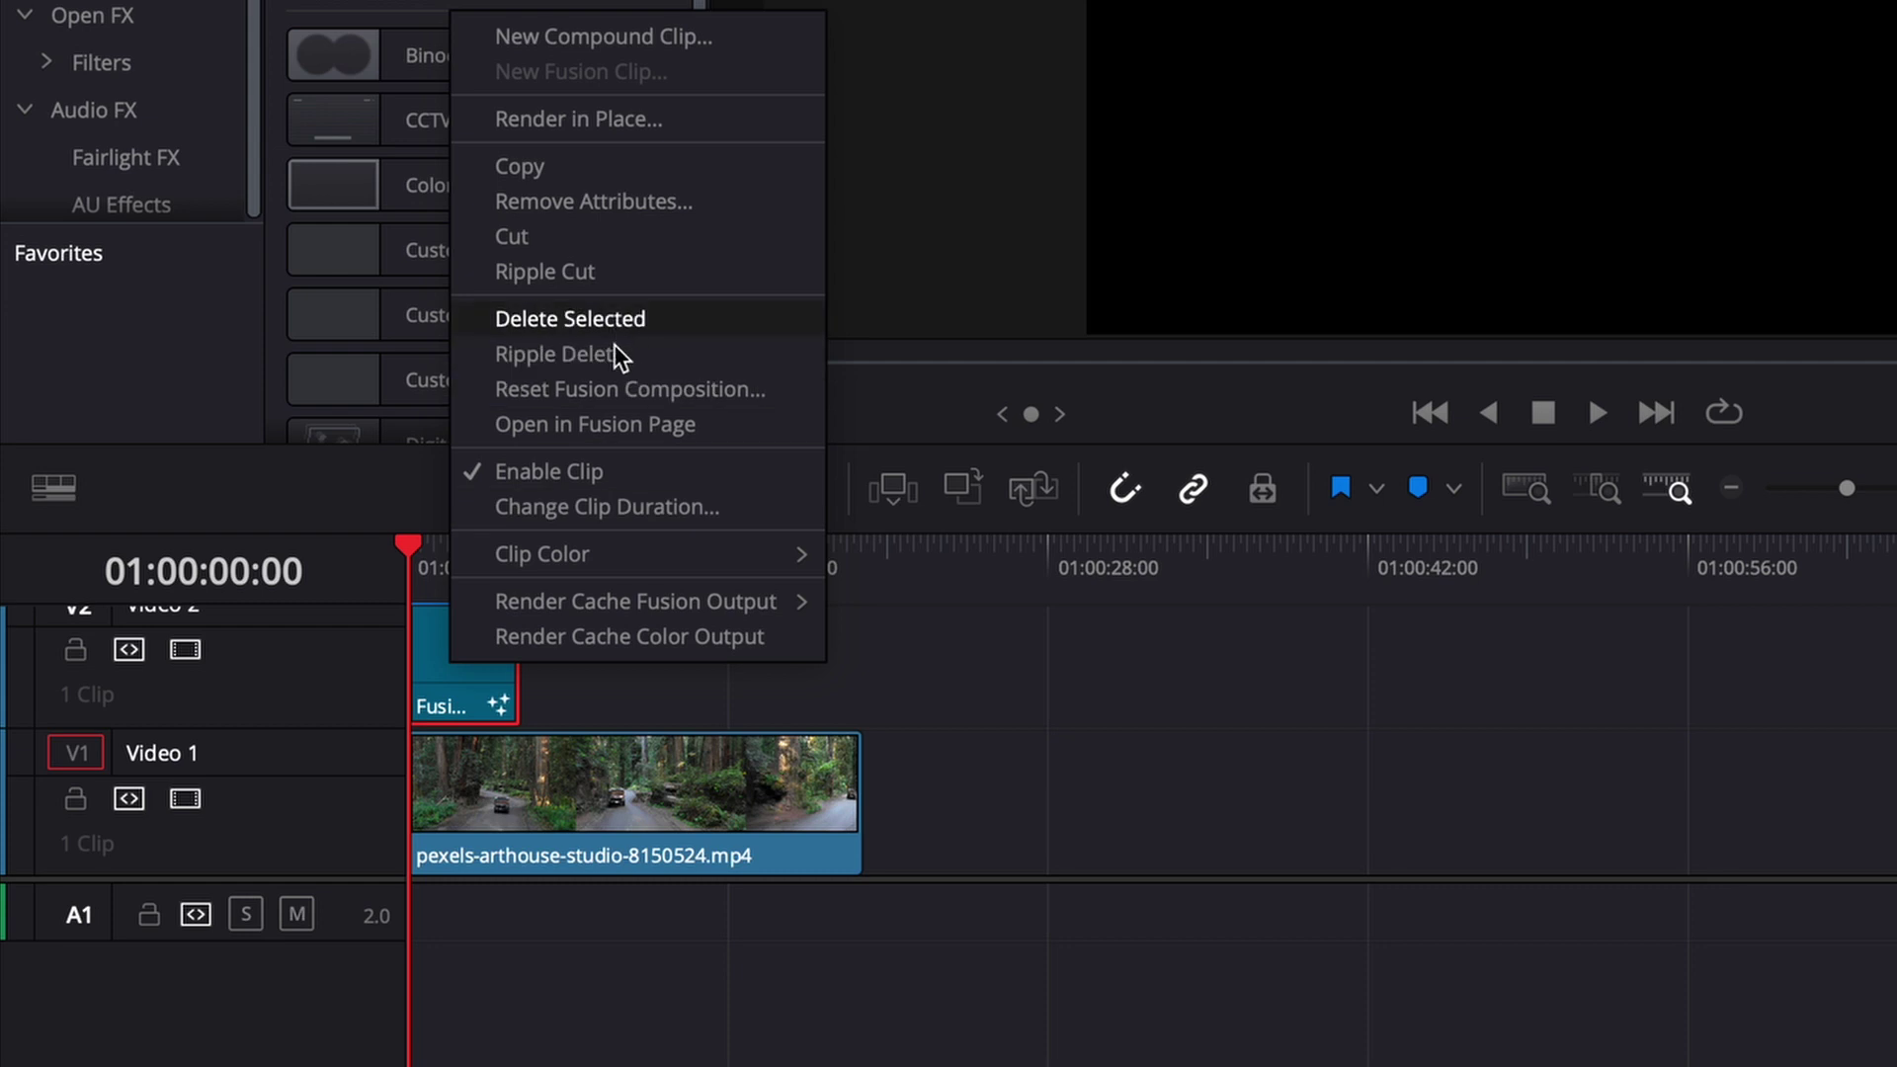
pyautogui.click(656, 431)
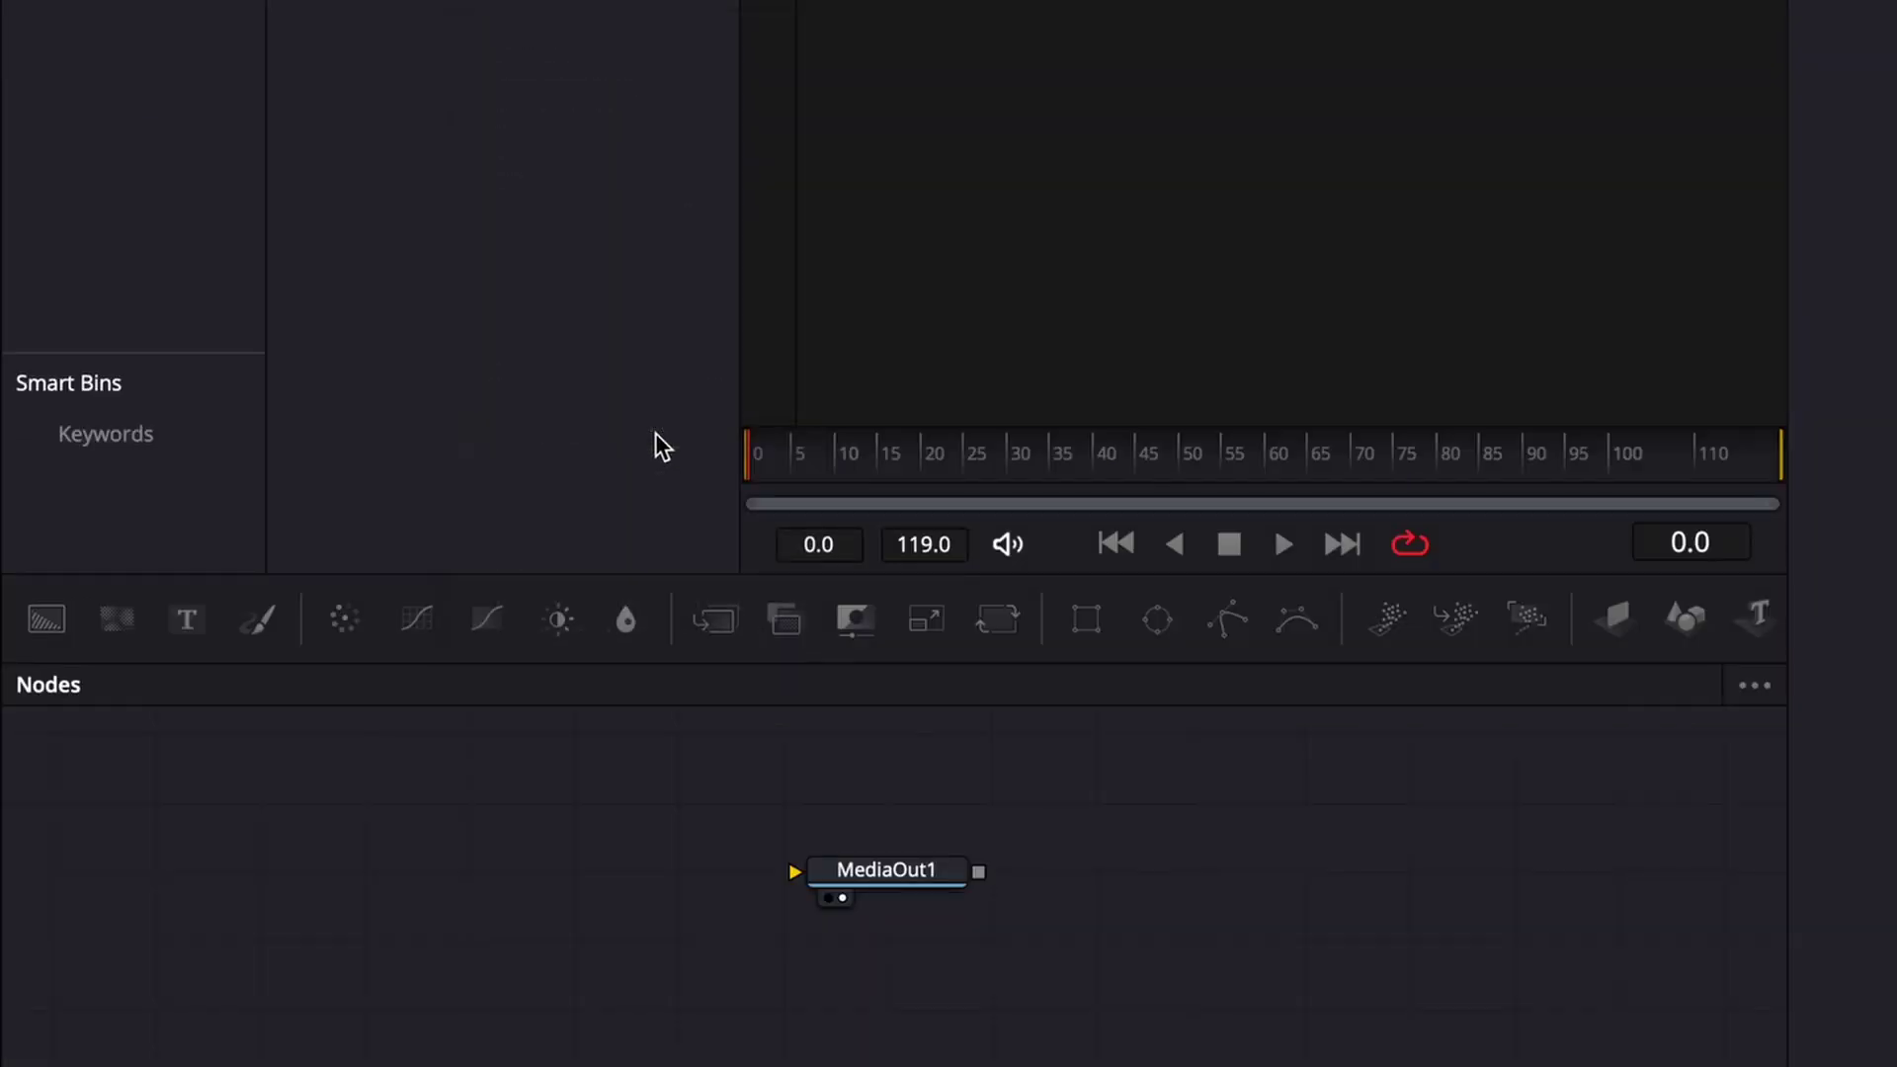
pyautogui.moveTo(887, 882); pyautogui.dragTo(1300, 913)
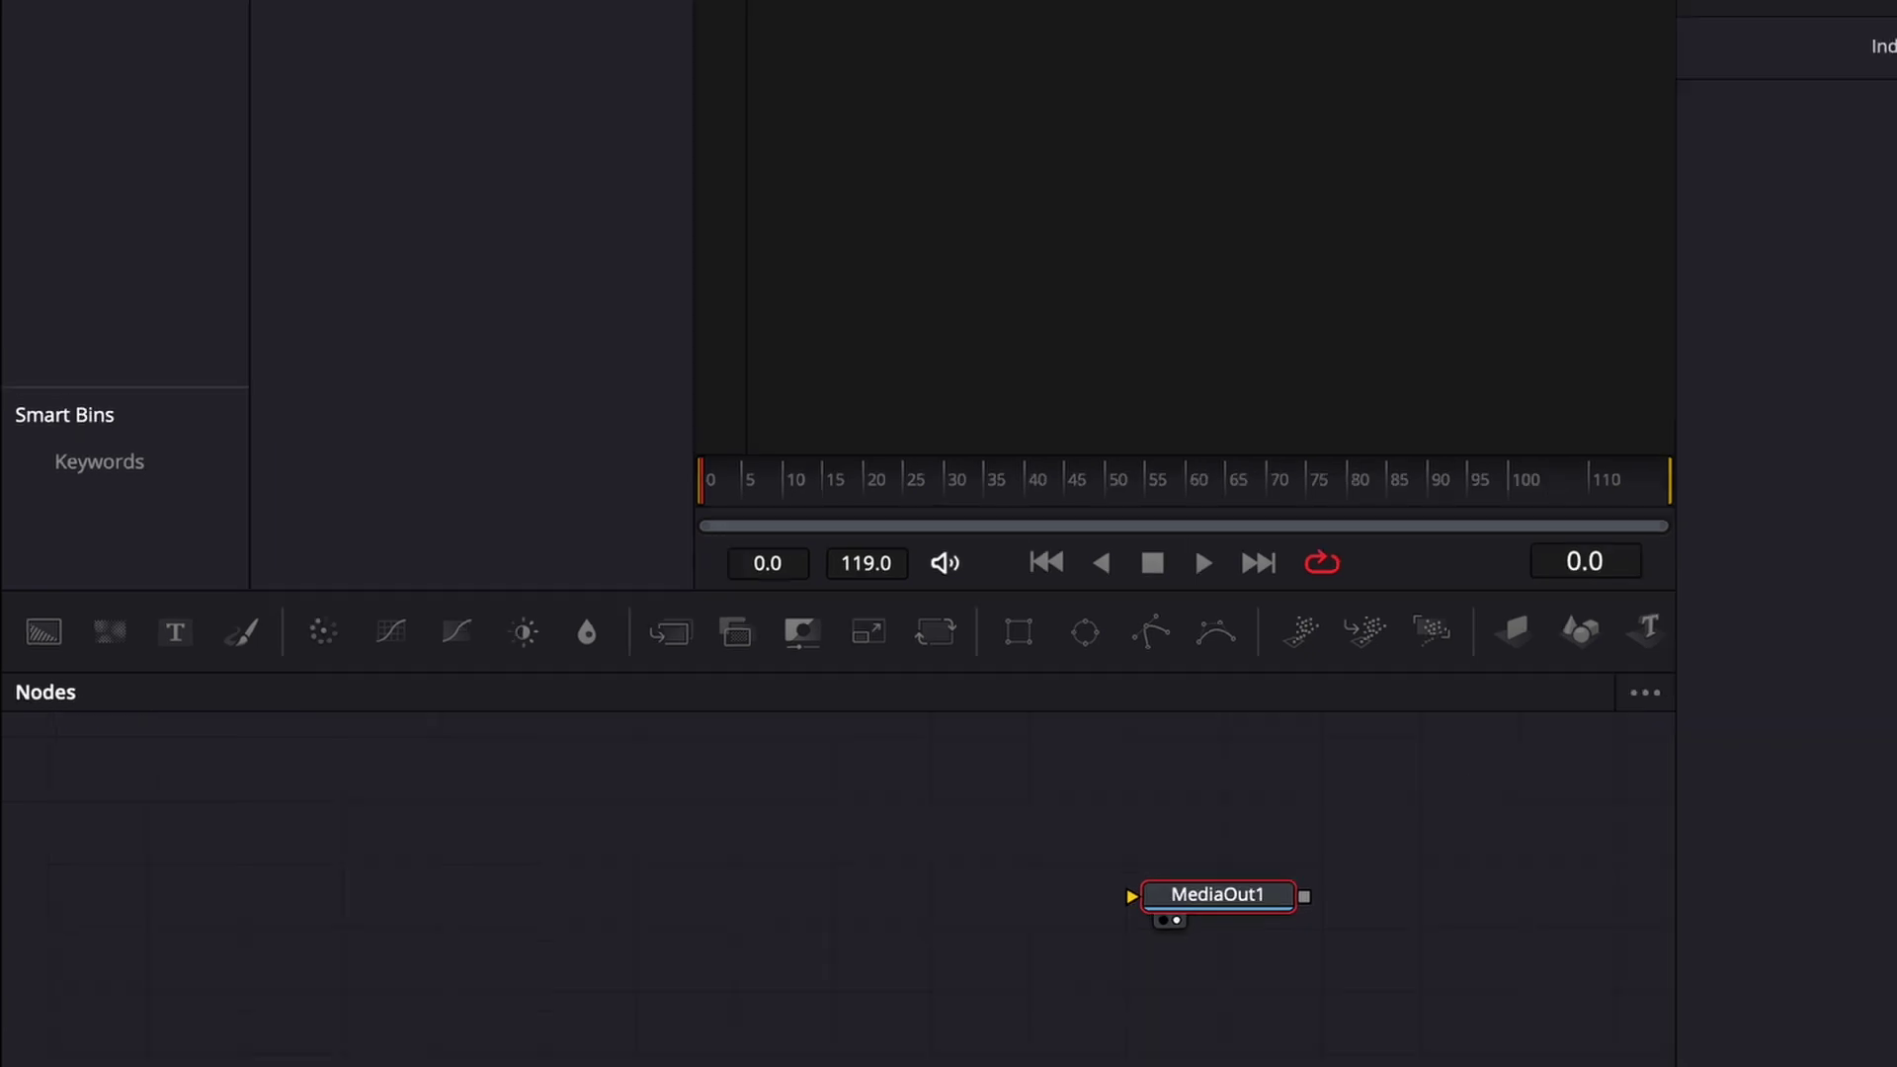
pyautogui.click(1758, 20)
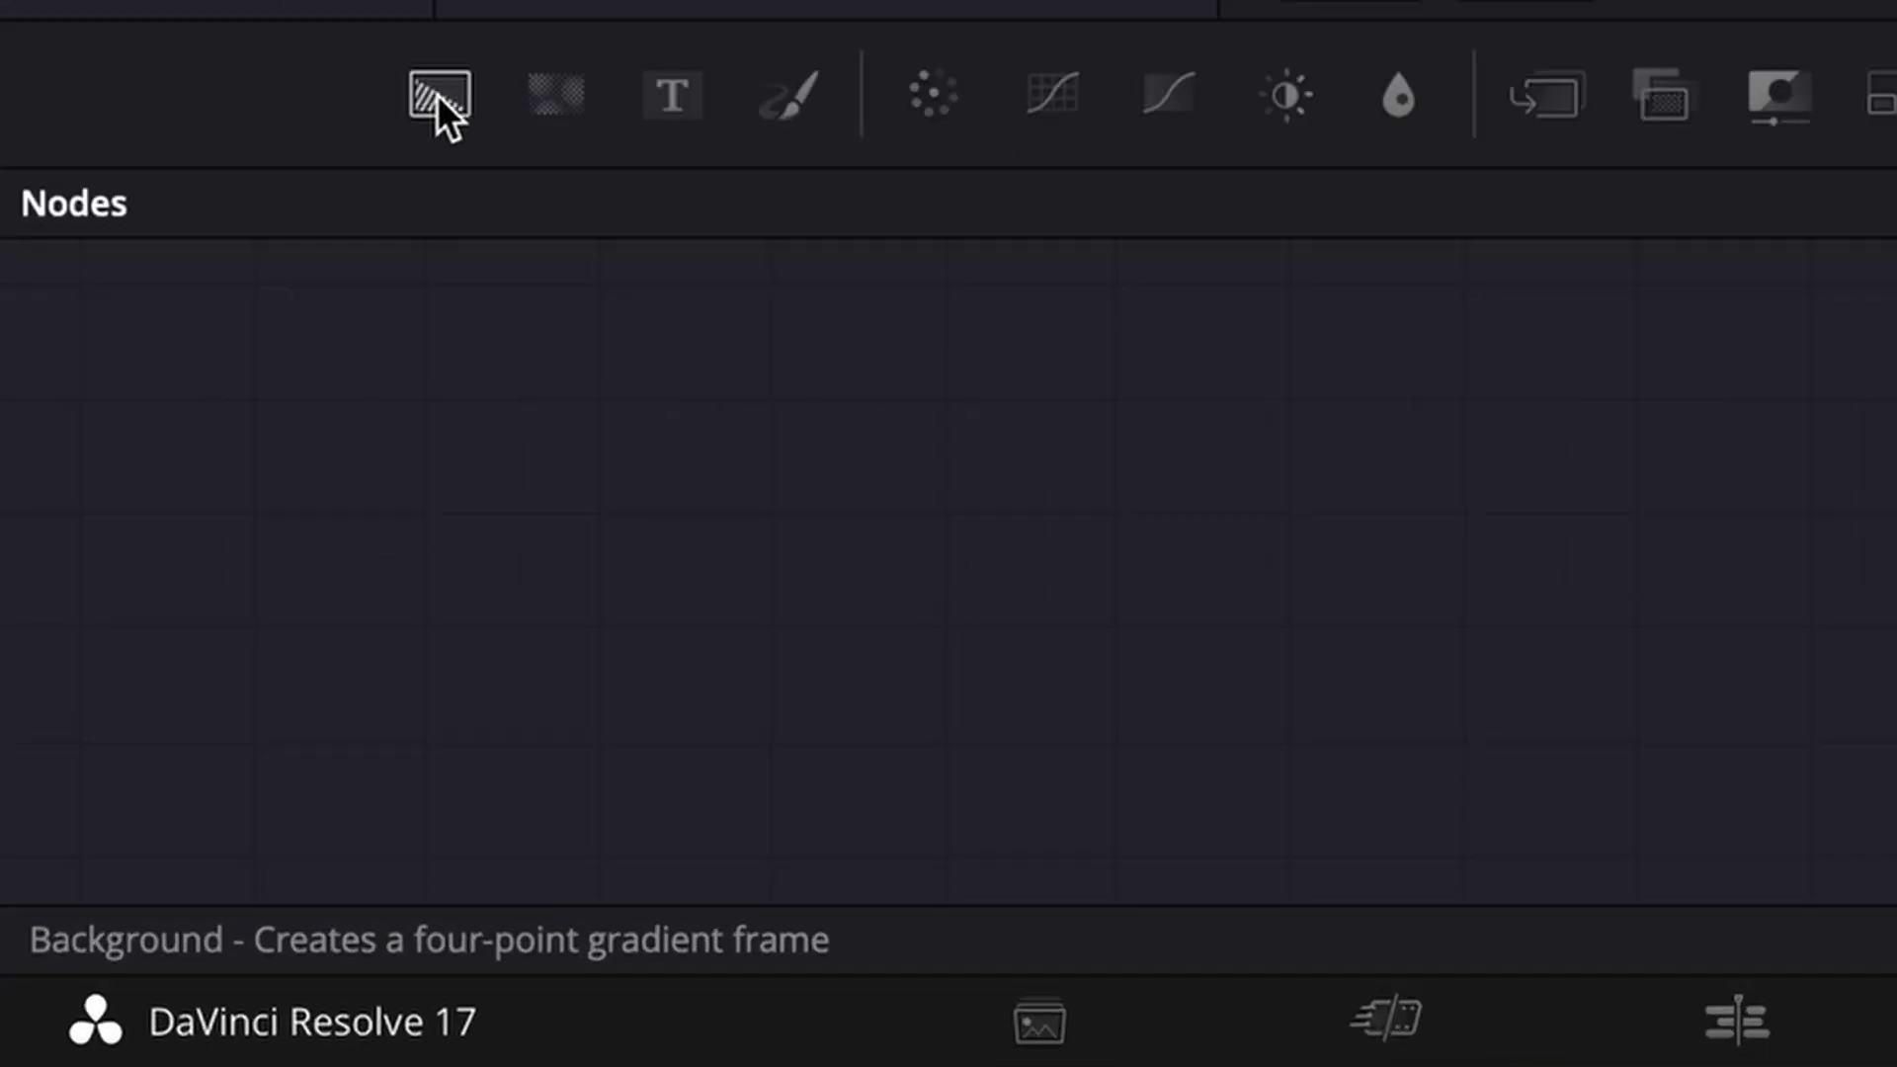
# Add a Background1 node wired into MediaOut1, glance at the Edit page, and return to Fusion.
pyautogui.moveTo(436, 93); pyautogui.dragTo(682, 575)
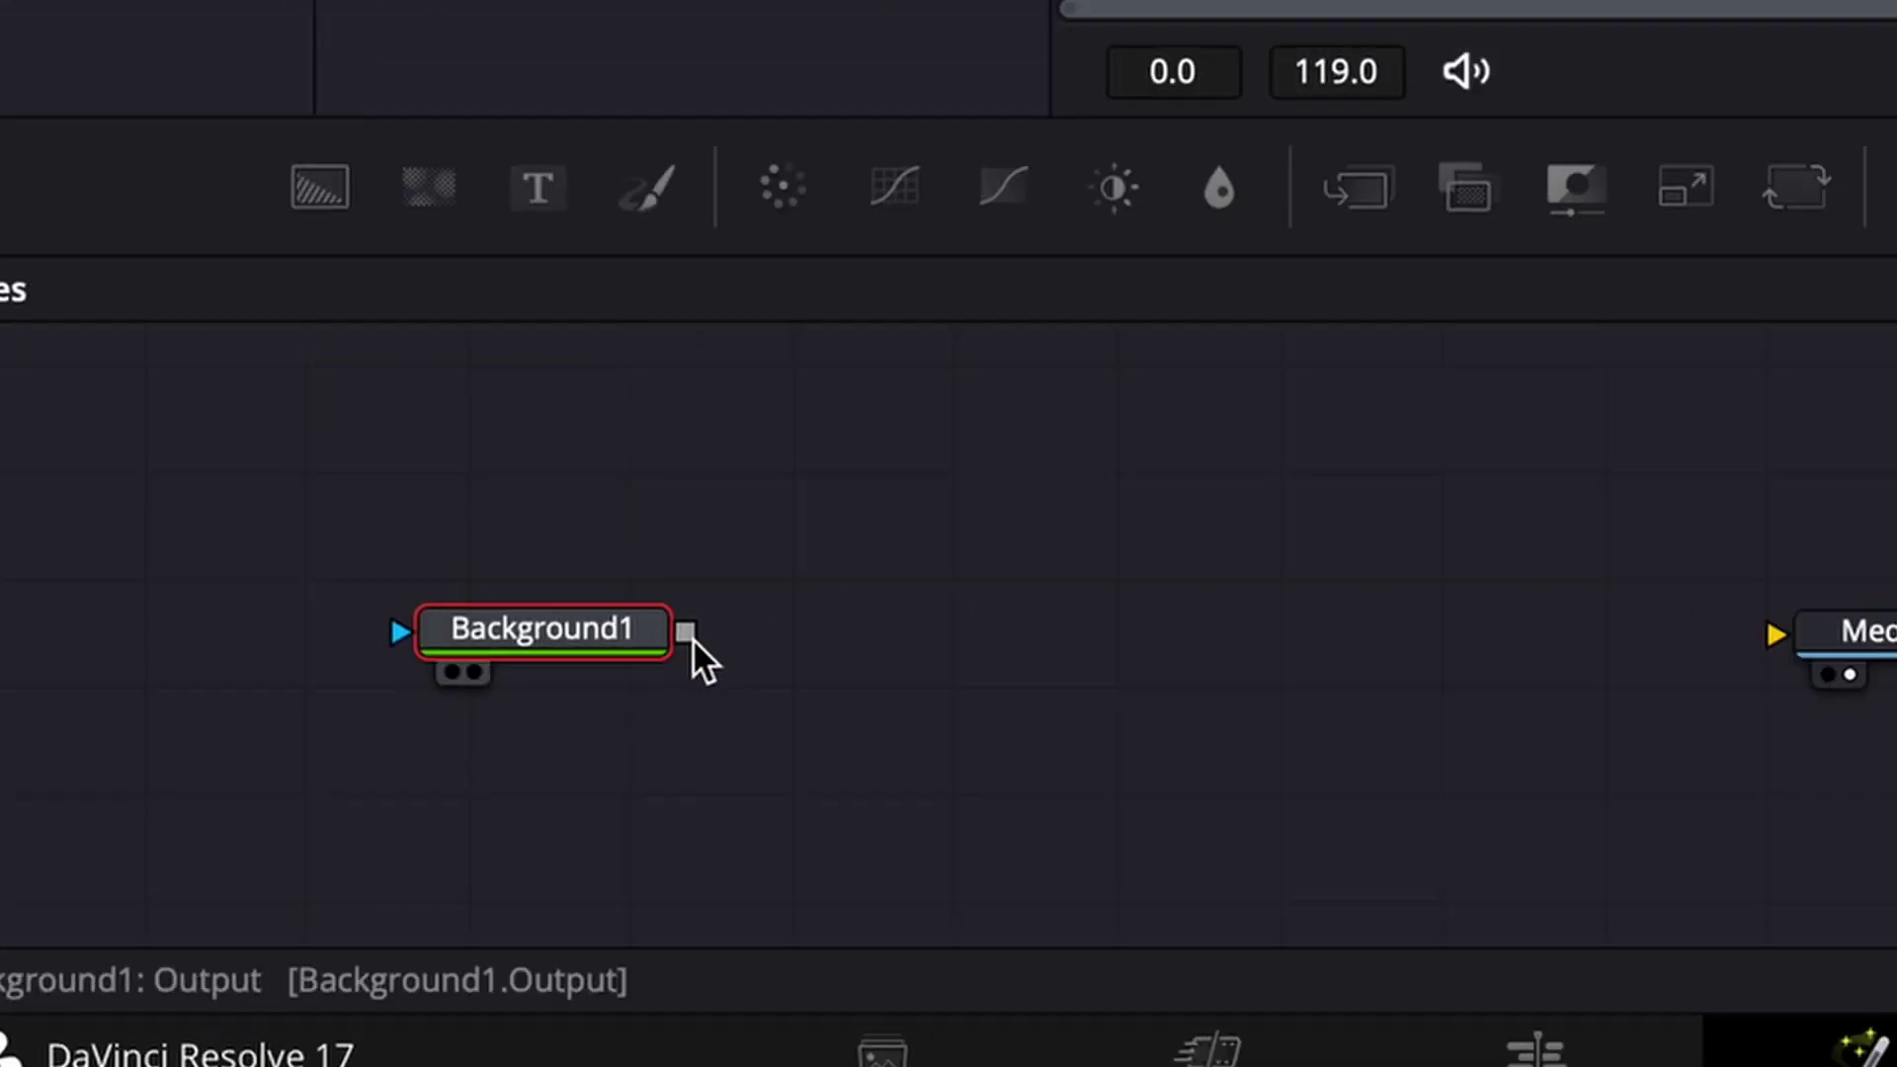
pyautogui.moveTo(470, 728); pyautogui.dragTo(1550, 731)
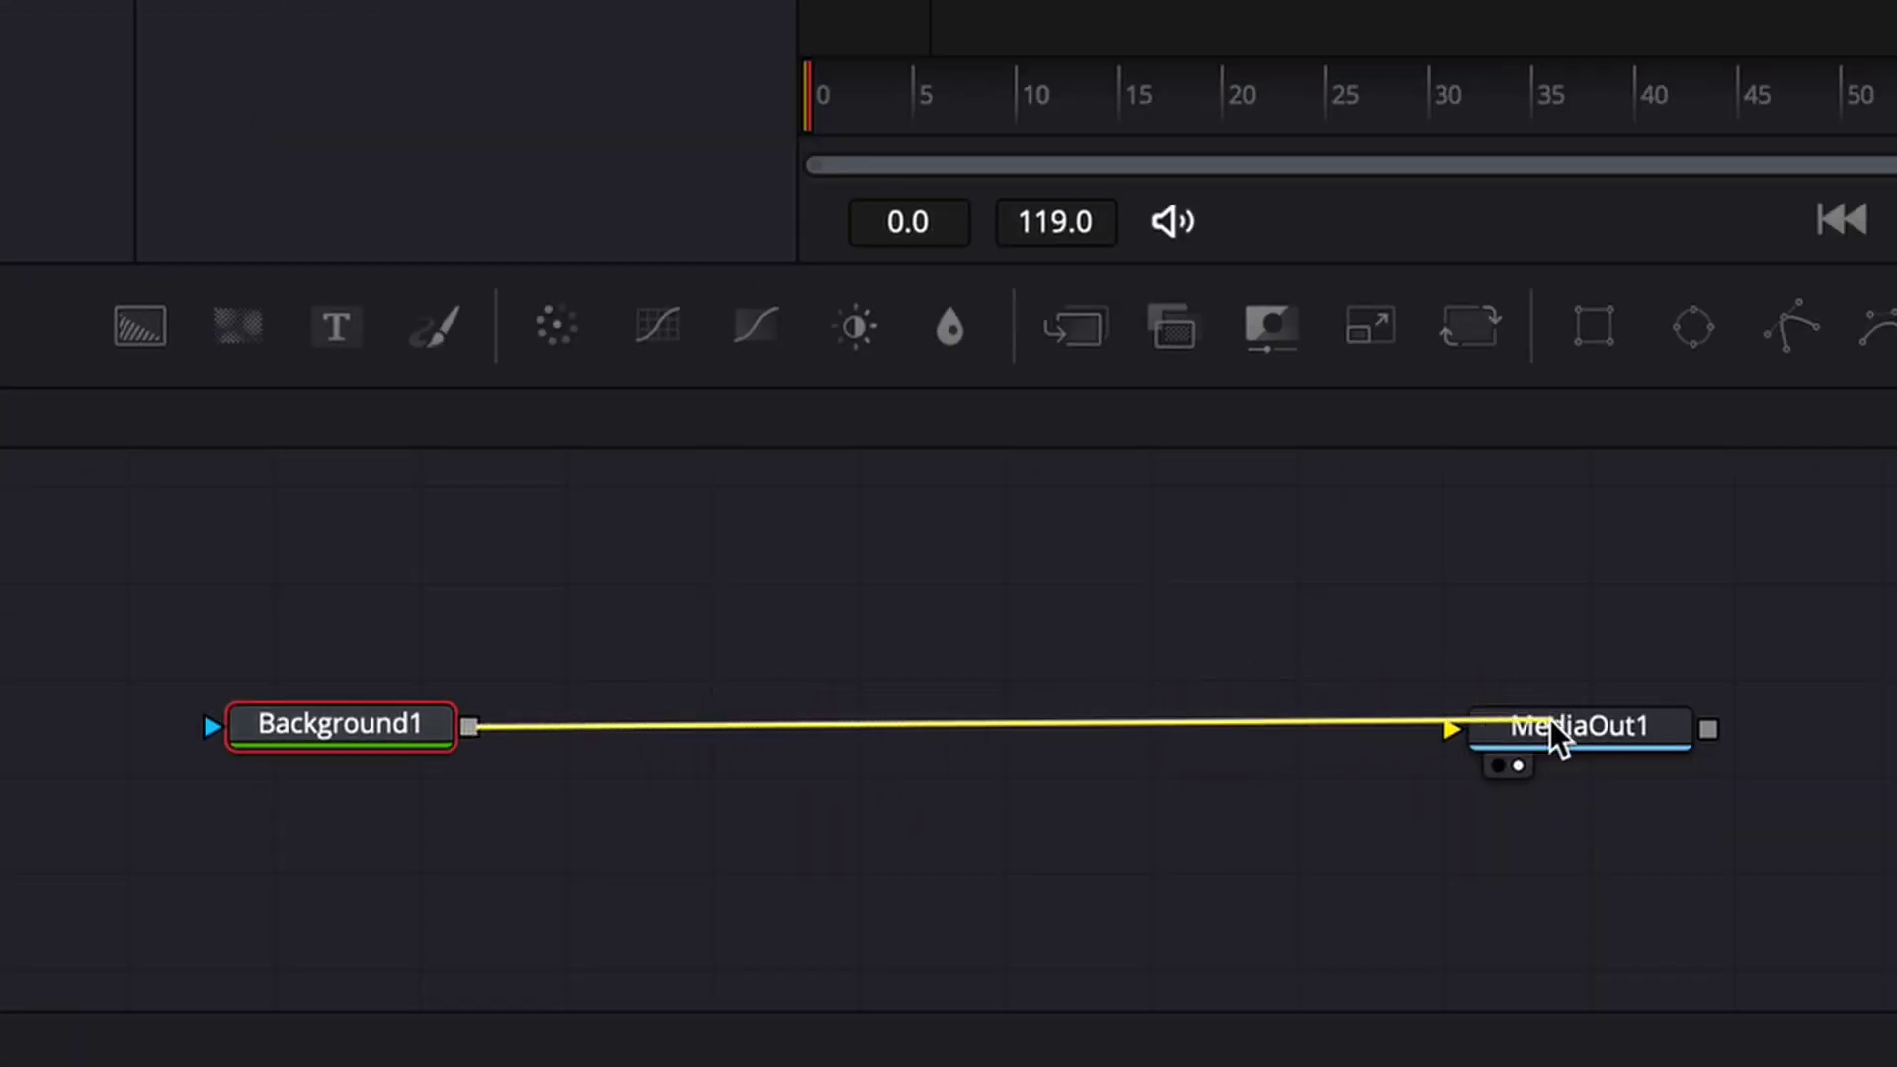
pyautogui.moveTo(362, 745); pyautogui.dragTo(352, 738)
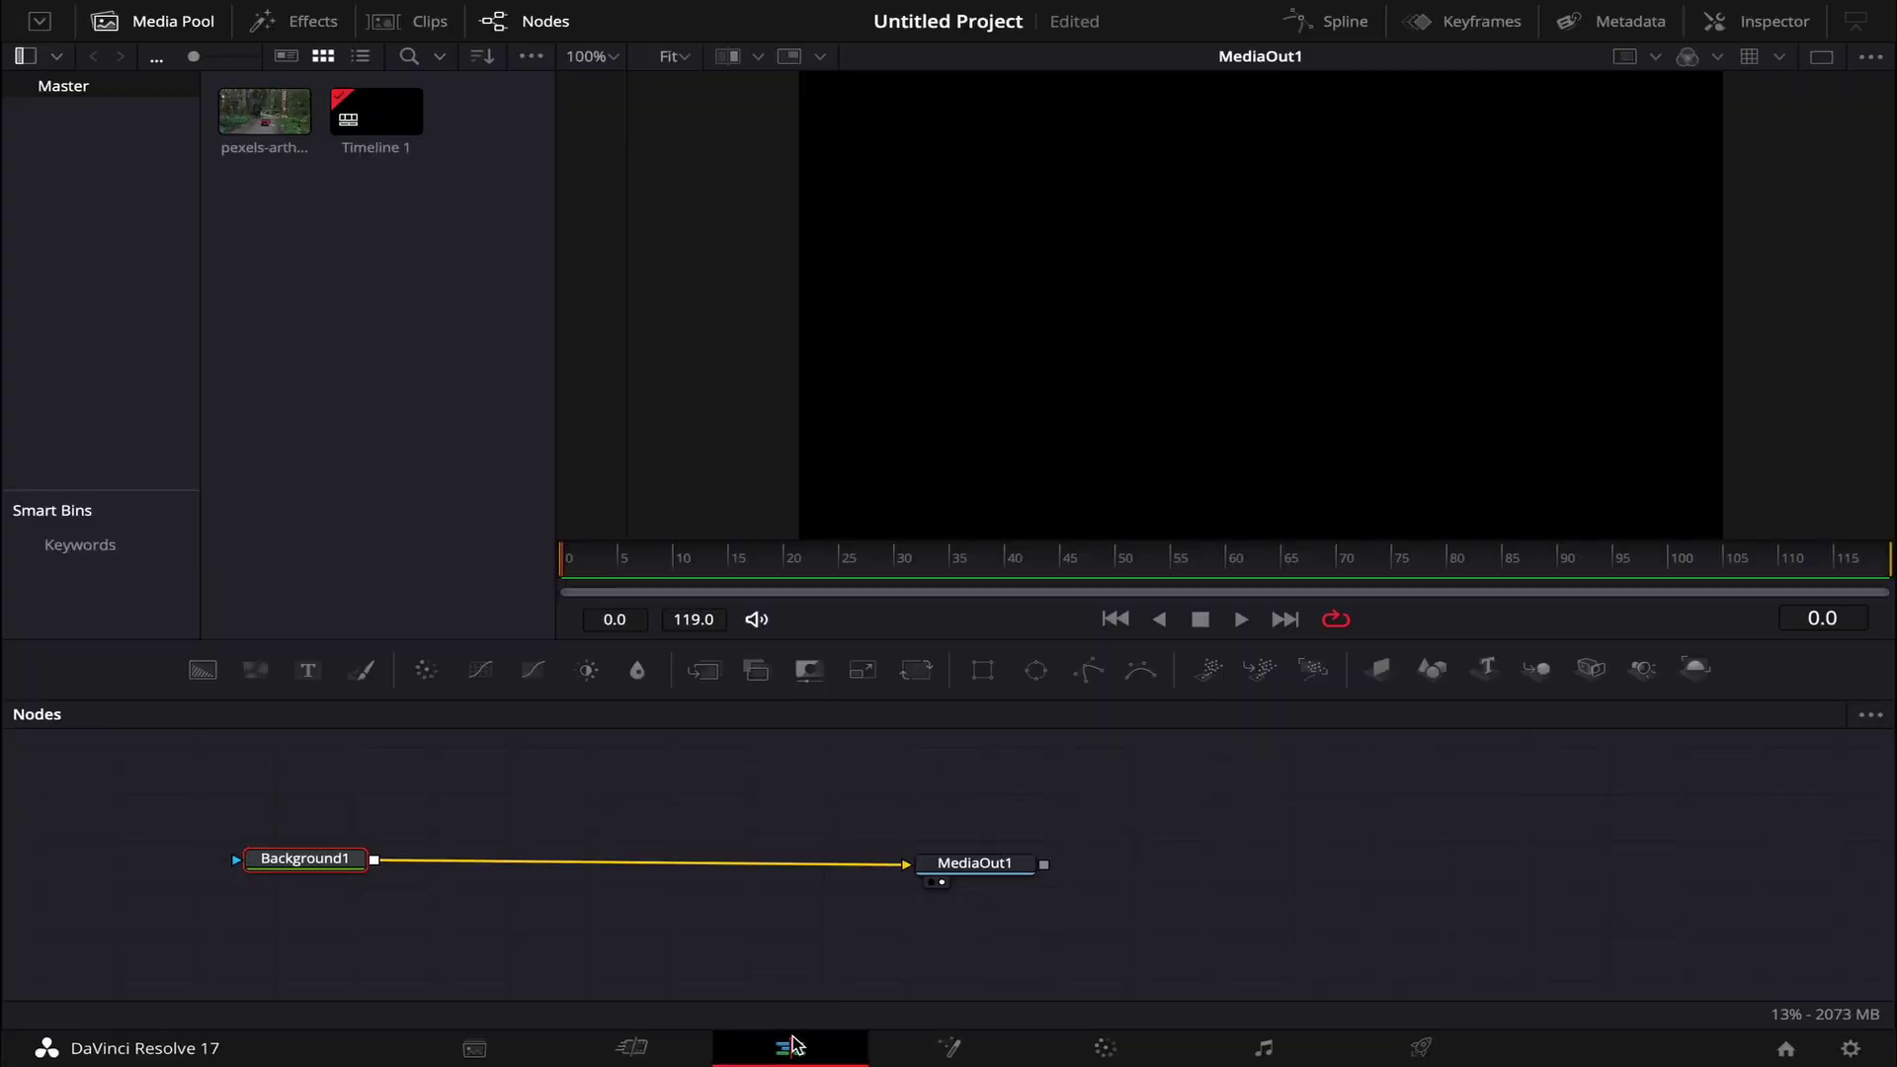
pyautogui.click(791, 1044)
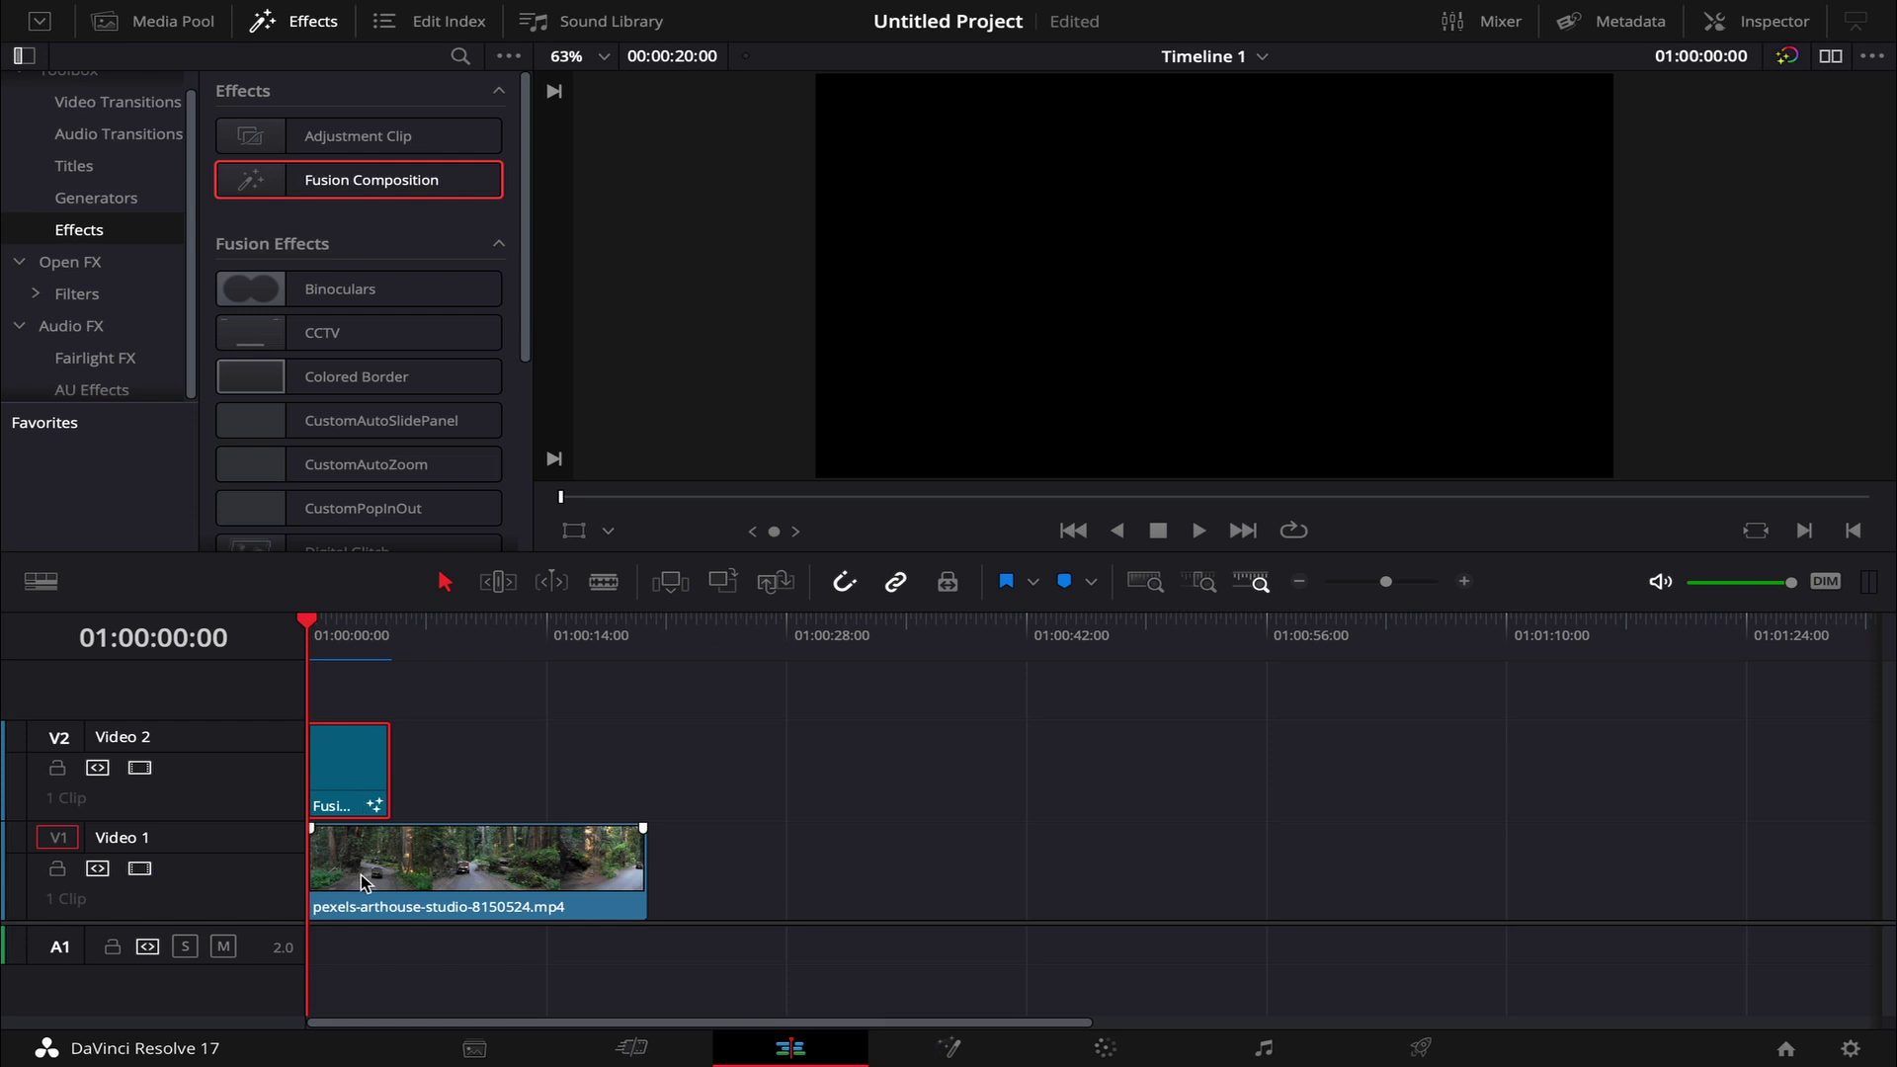
pyautogui.click(948, 1048)
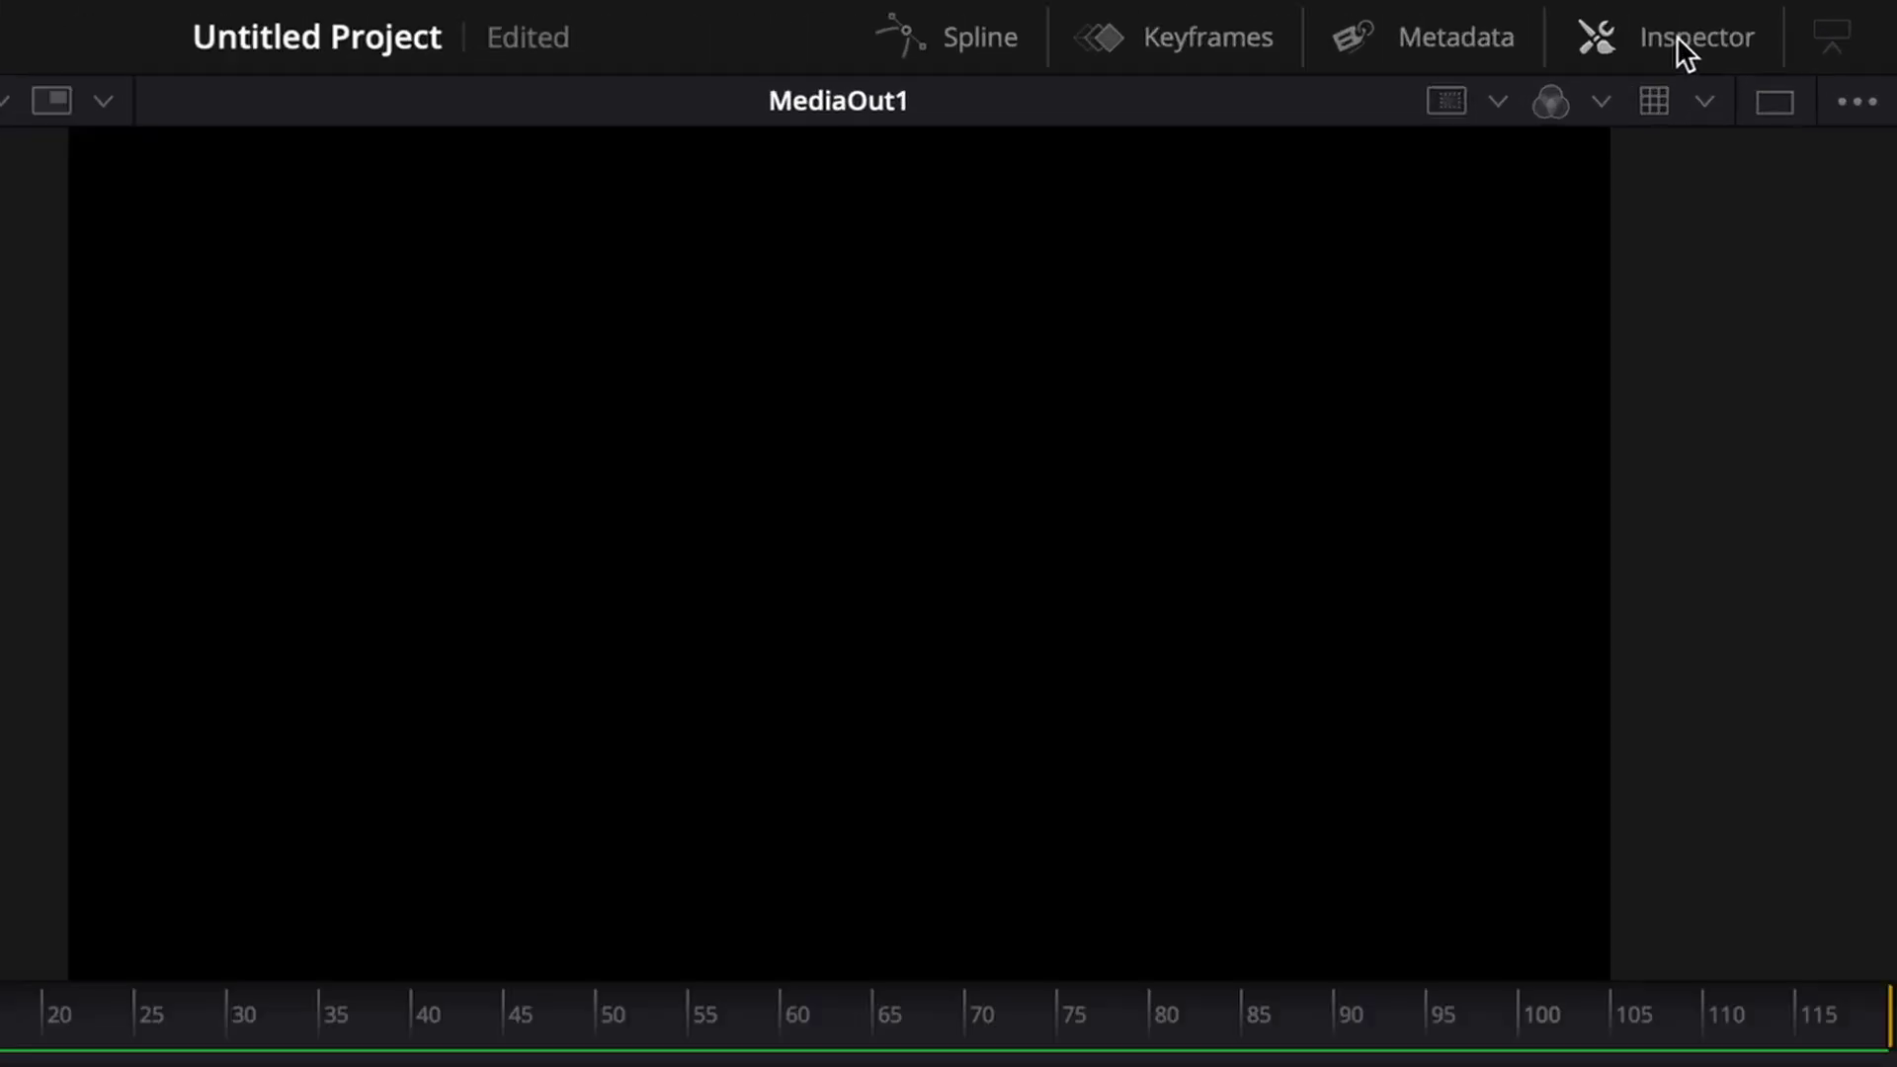
# Set Background1's Alpha to 0.0 in the Inspector.
pyautogui.click(1770, 29)
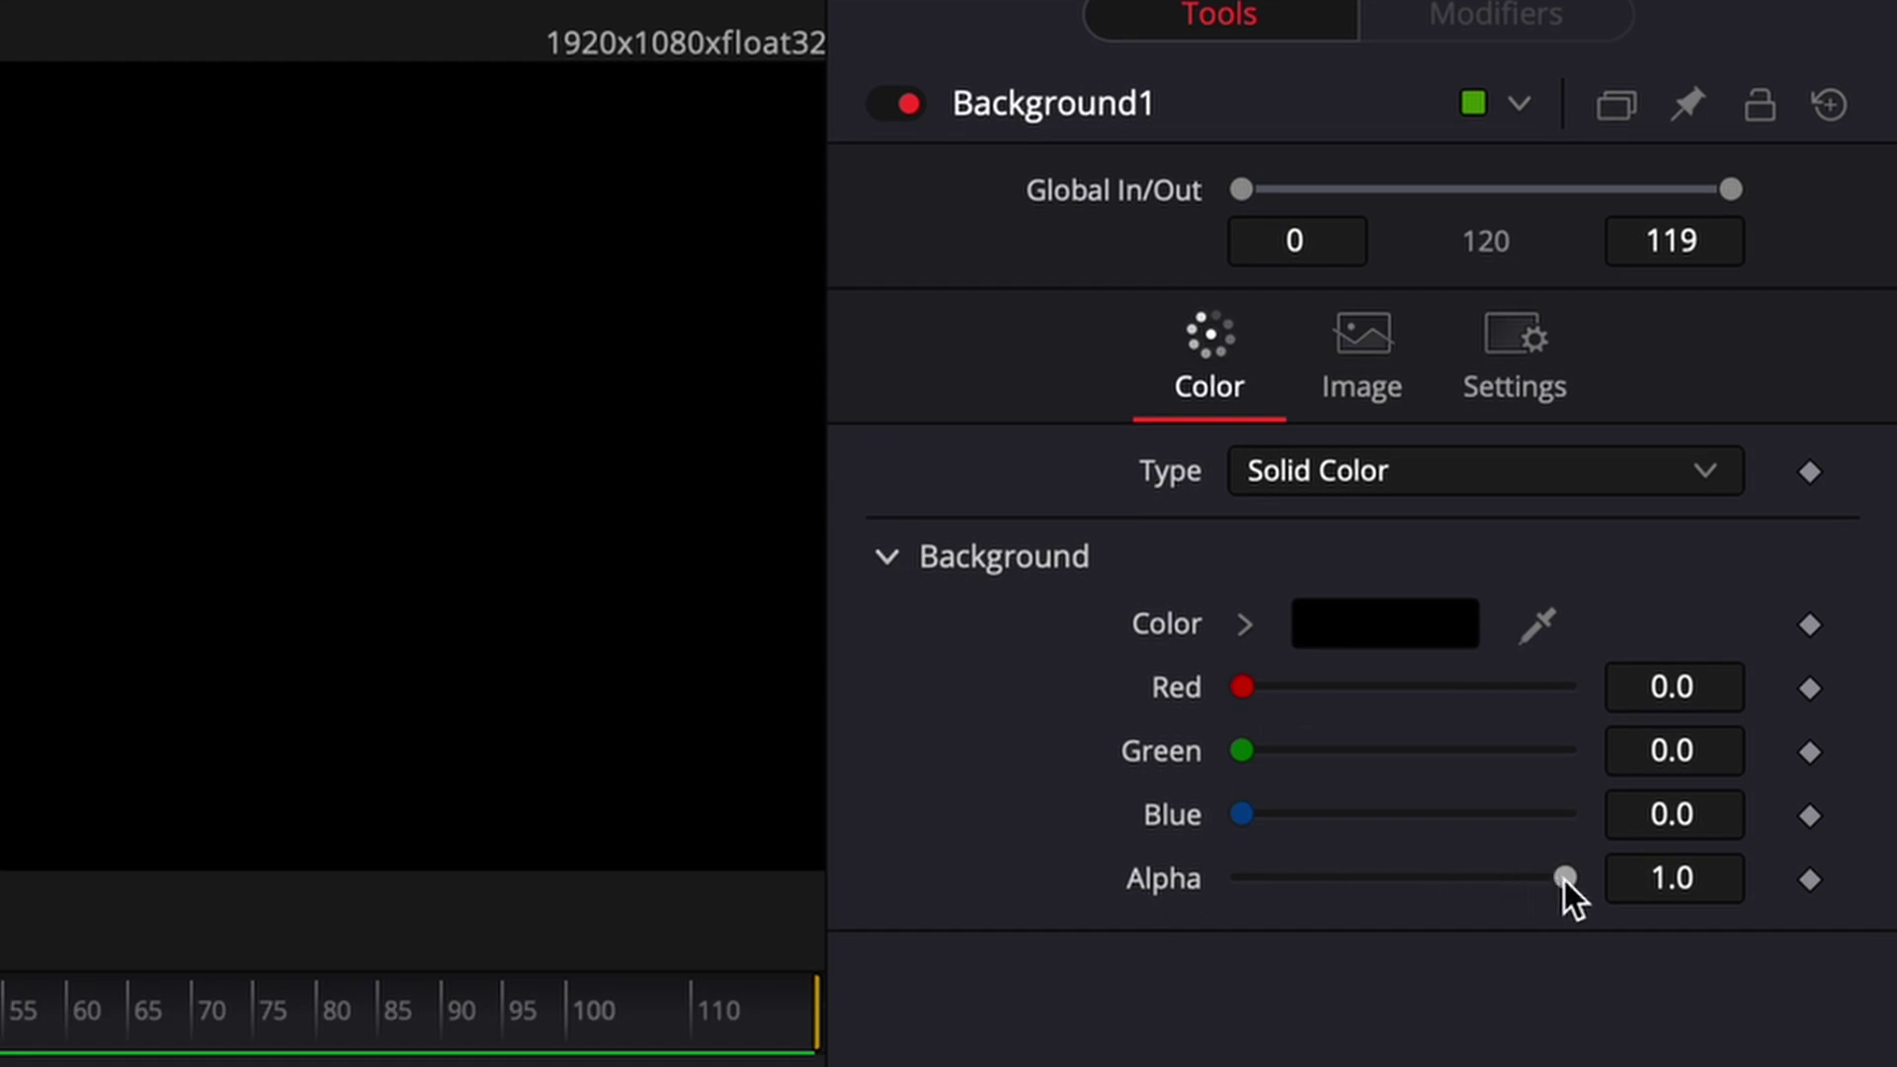
pyautogui.moveTo(1563, 880); pyautogui.dragTo(1294, 879)
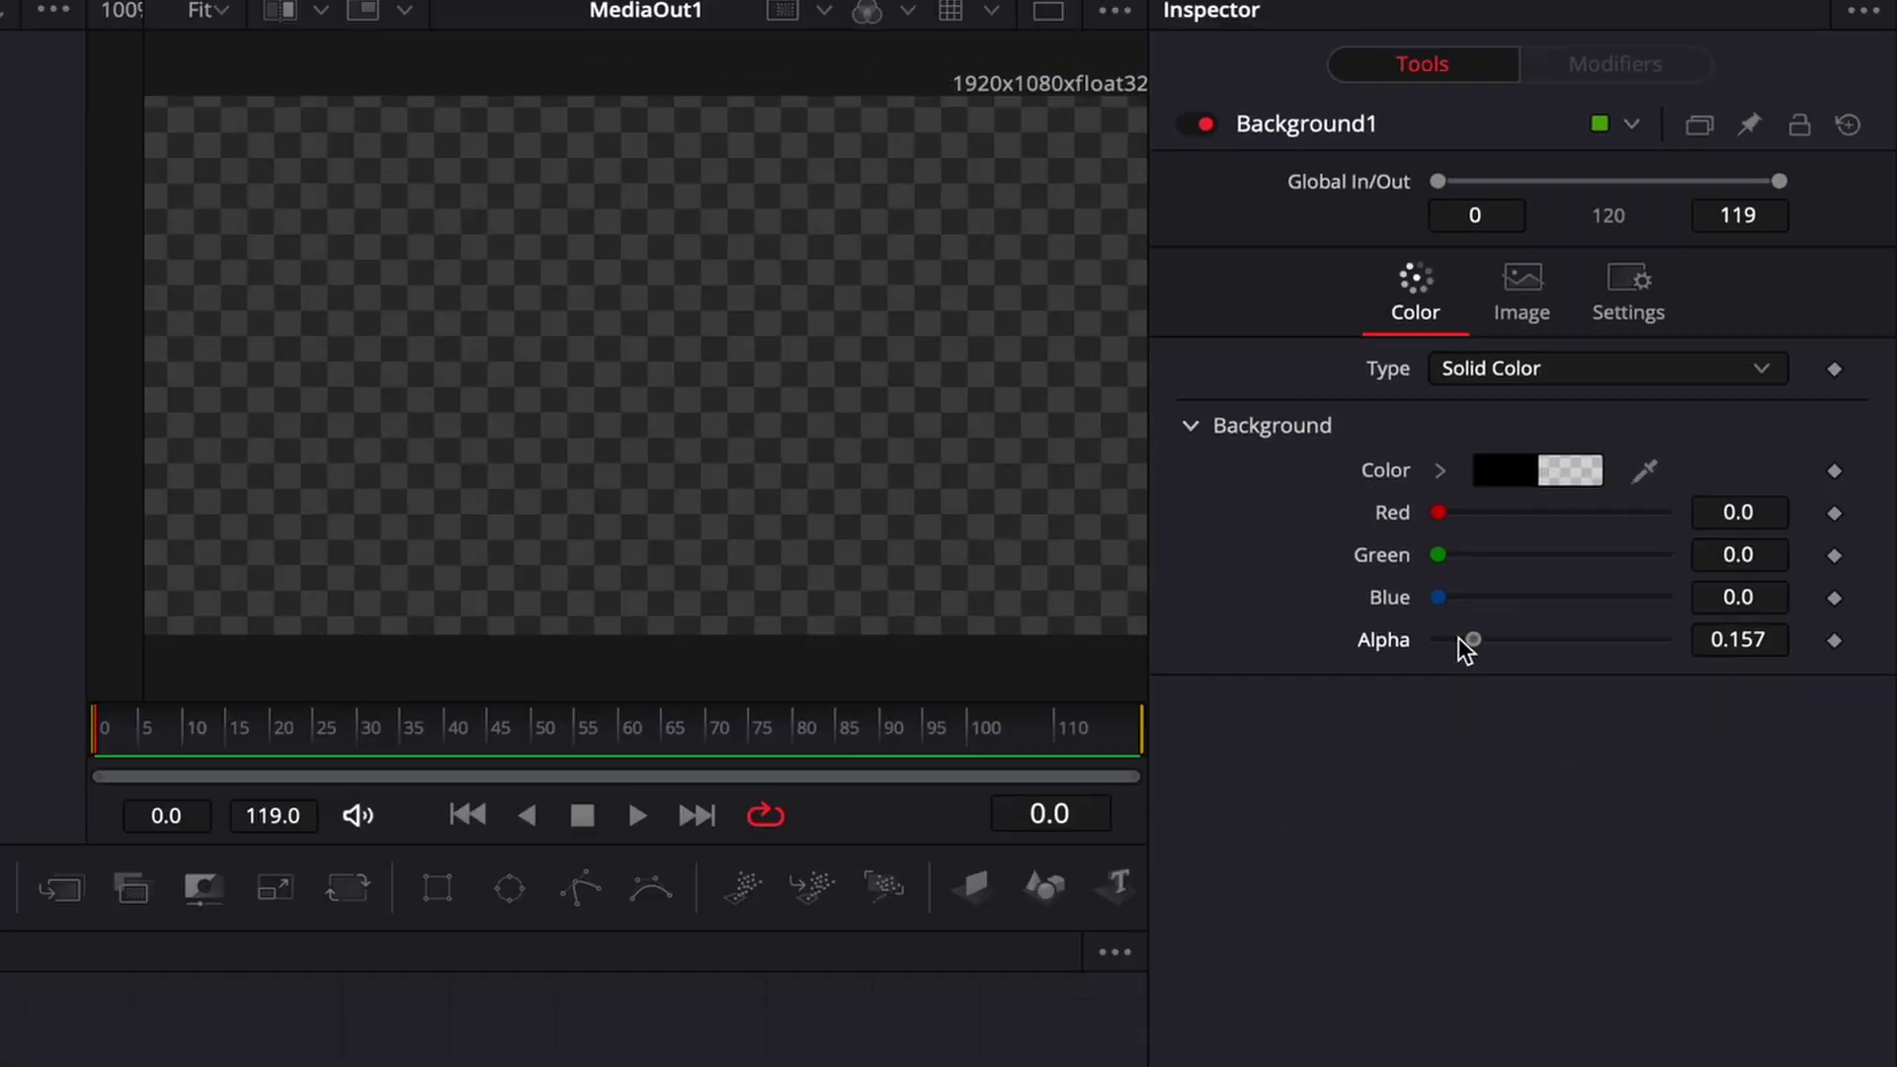
pyautogui.moveTo(1458, 637); pyautogui.dragTo(1438, 639)
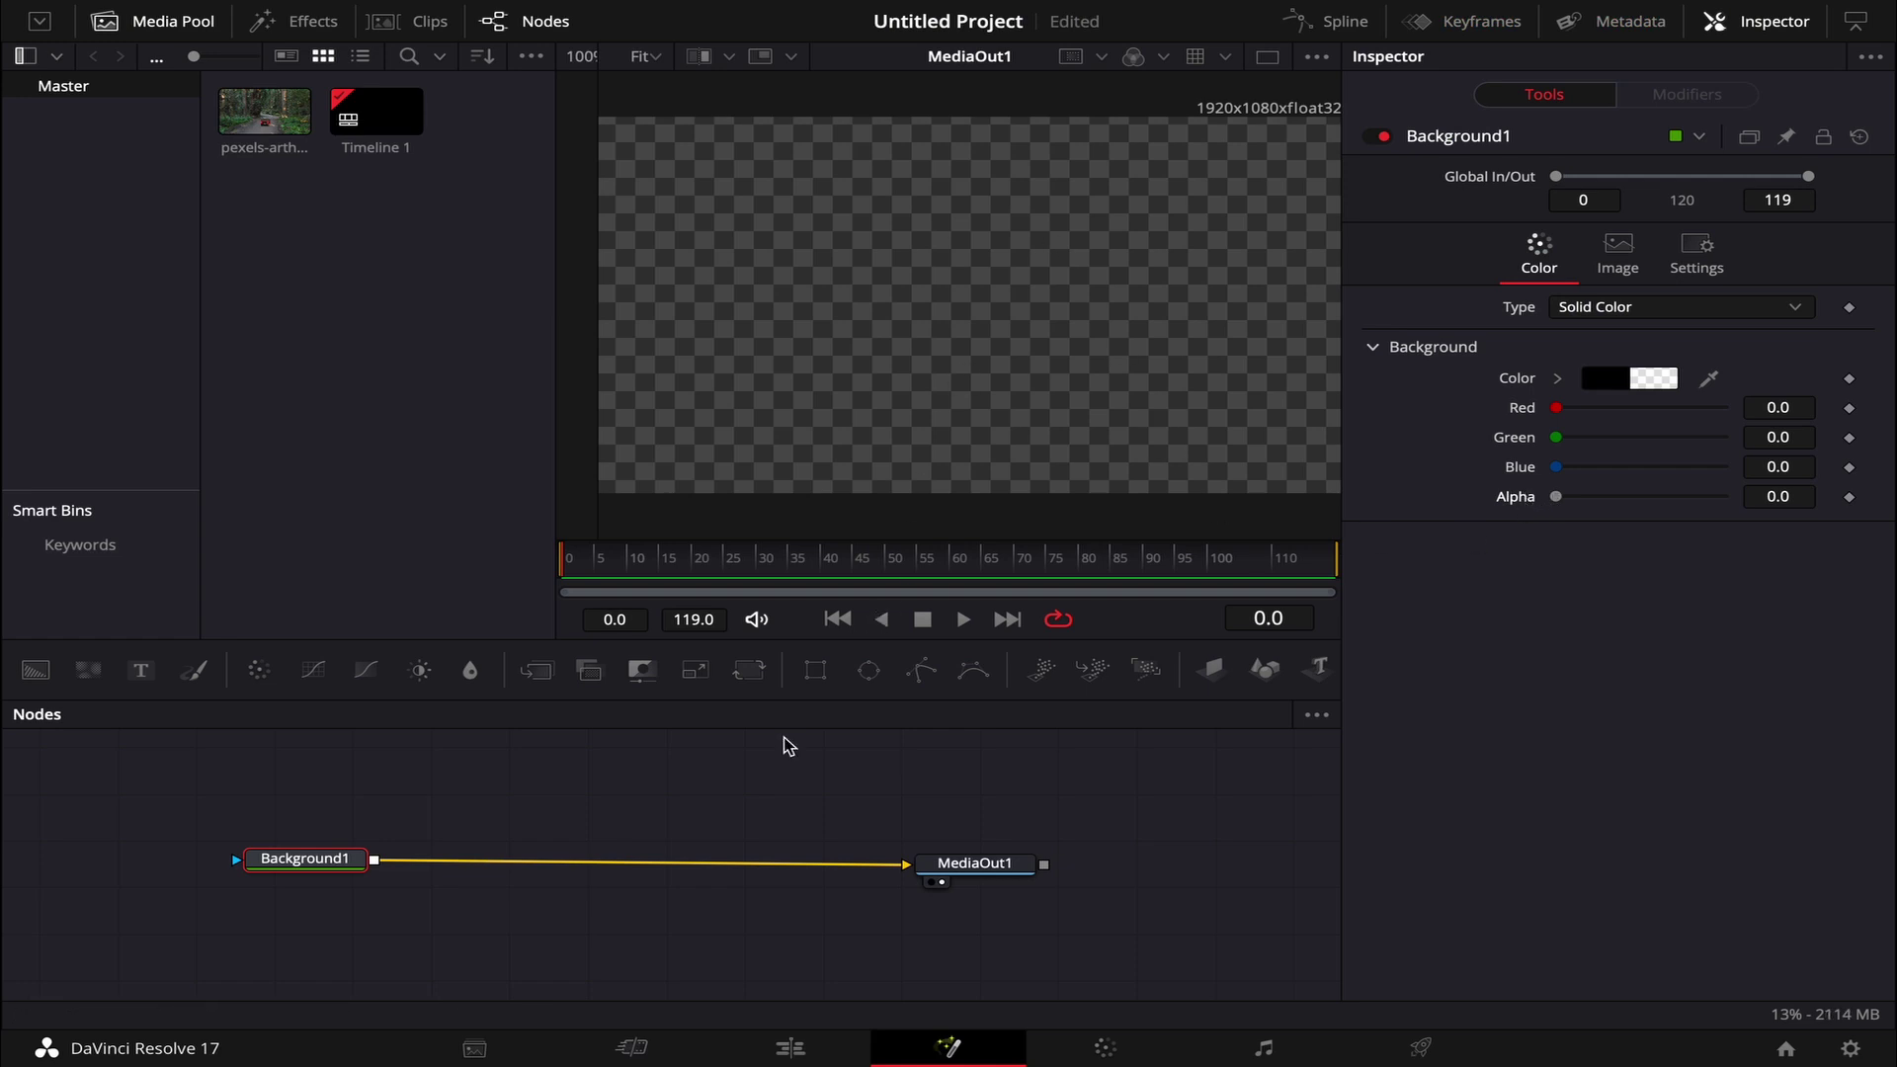
# Check the forest clip shows through on the Edit page, then return to the Fusion composition.
pyautogui.click(790, 1049)
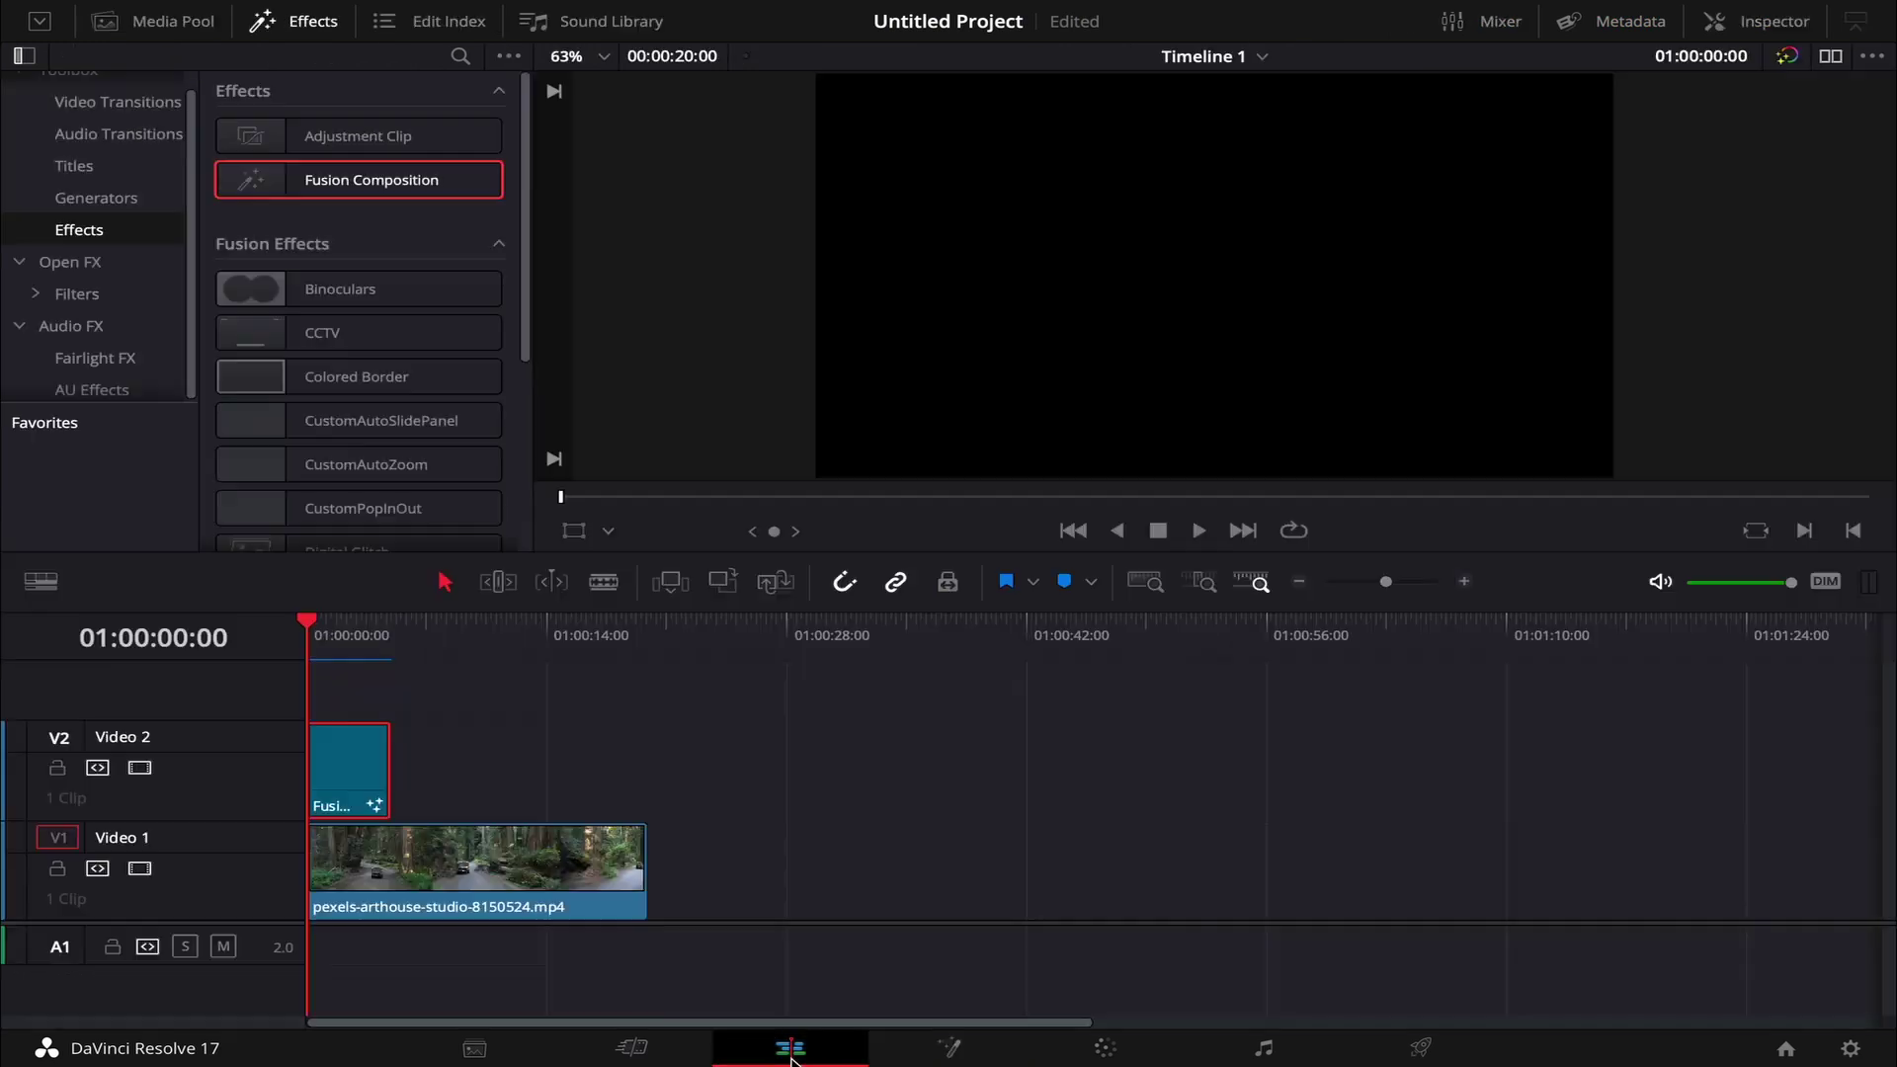
pyautogui.click(330, 633)
pyautogui.click(341, 633)
pyautogui.moveTo(339, 632); pyautogui.dragTo(314, 637)
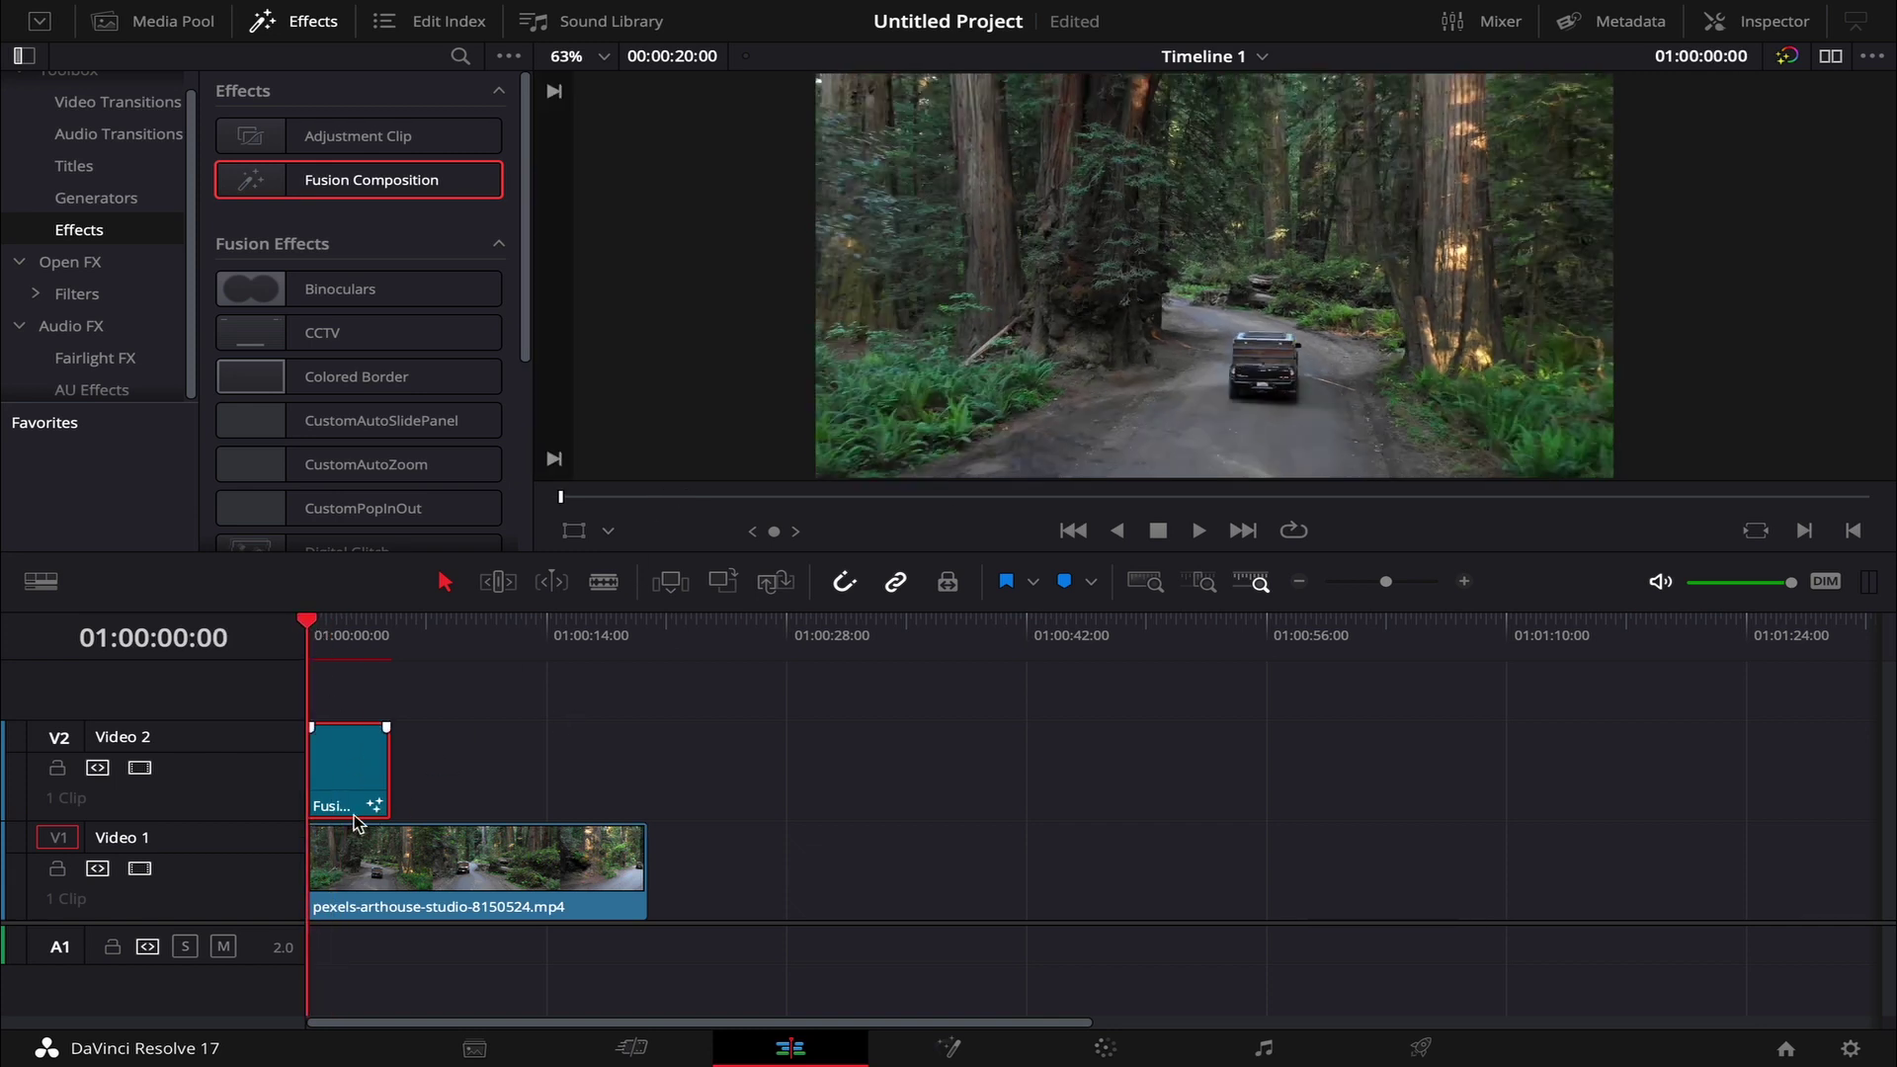
pyautogui.click(952, 1045)
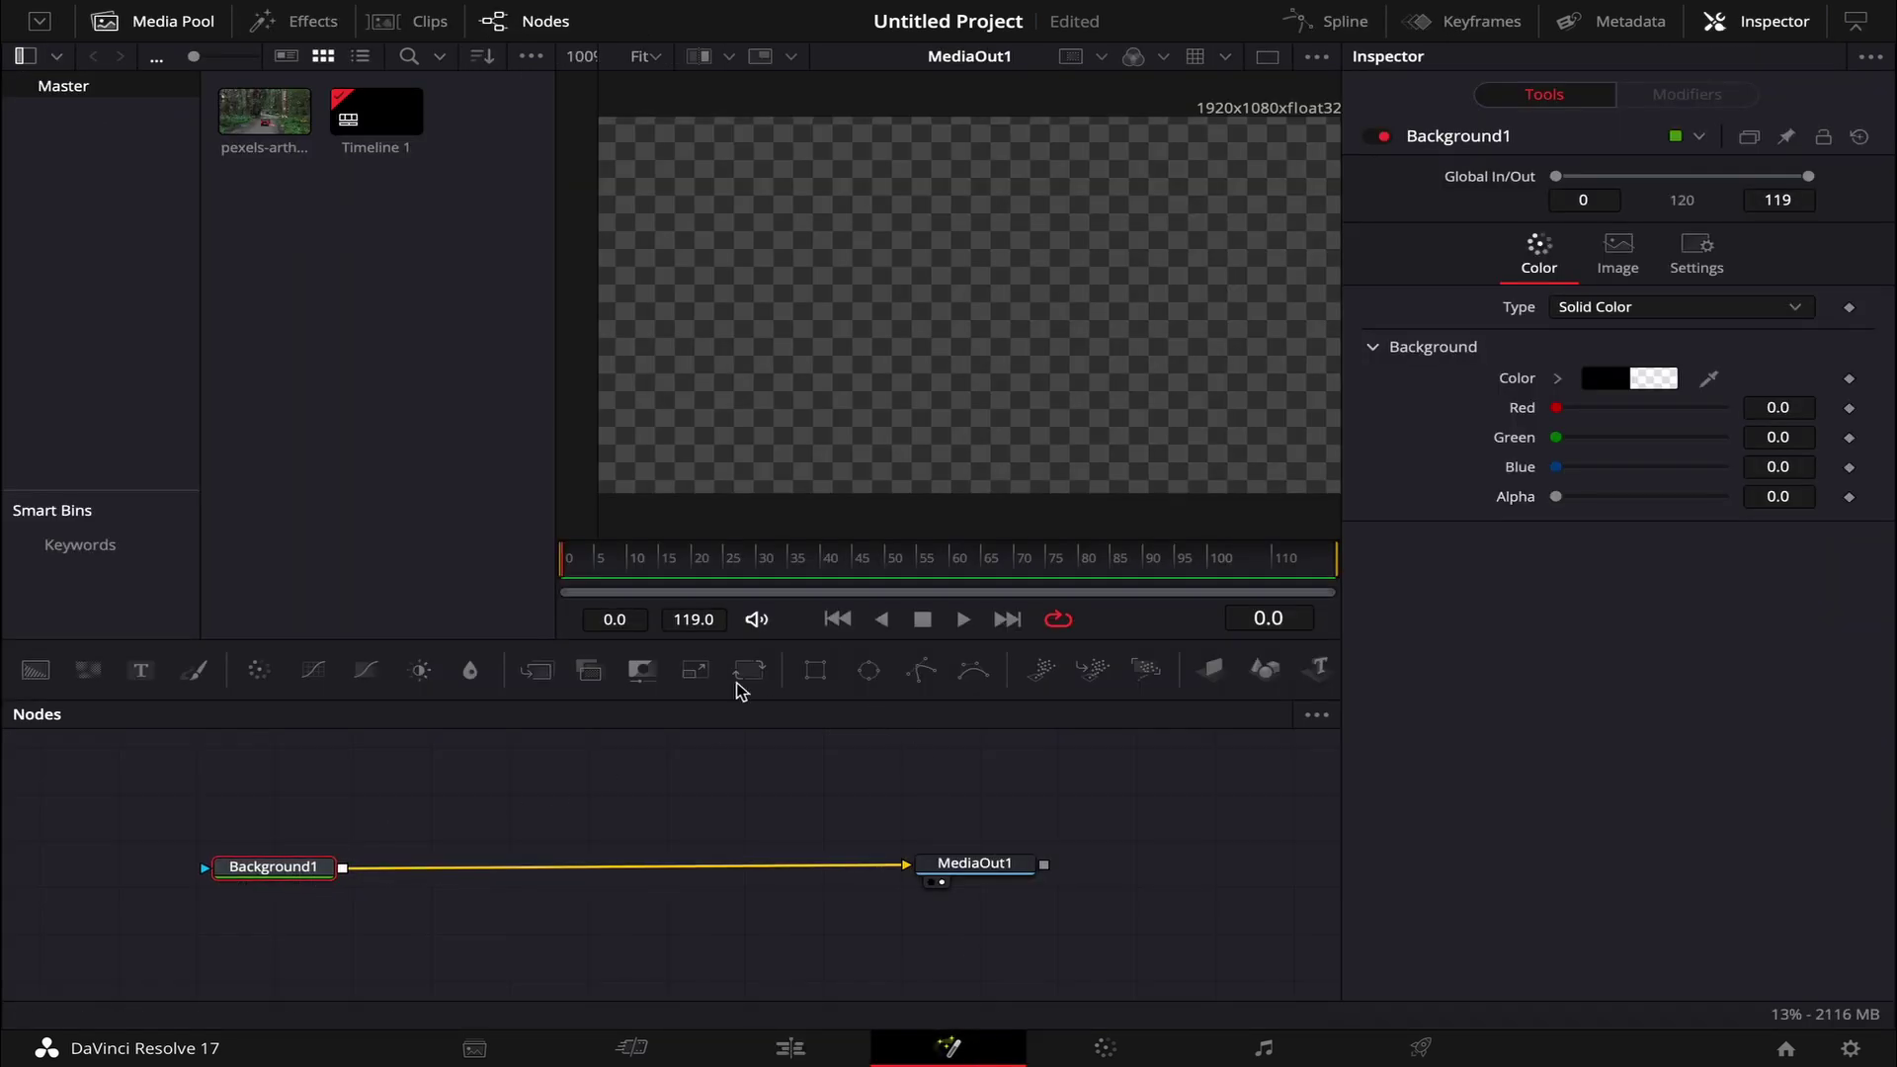
pyautogui.click(1789, 28)
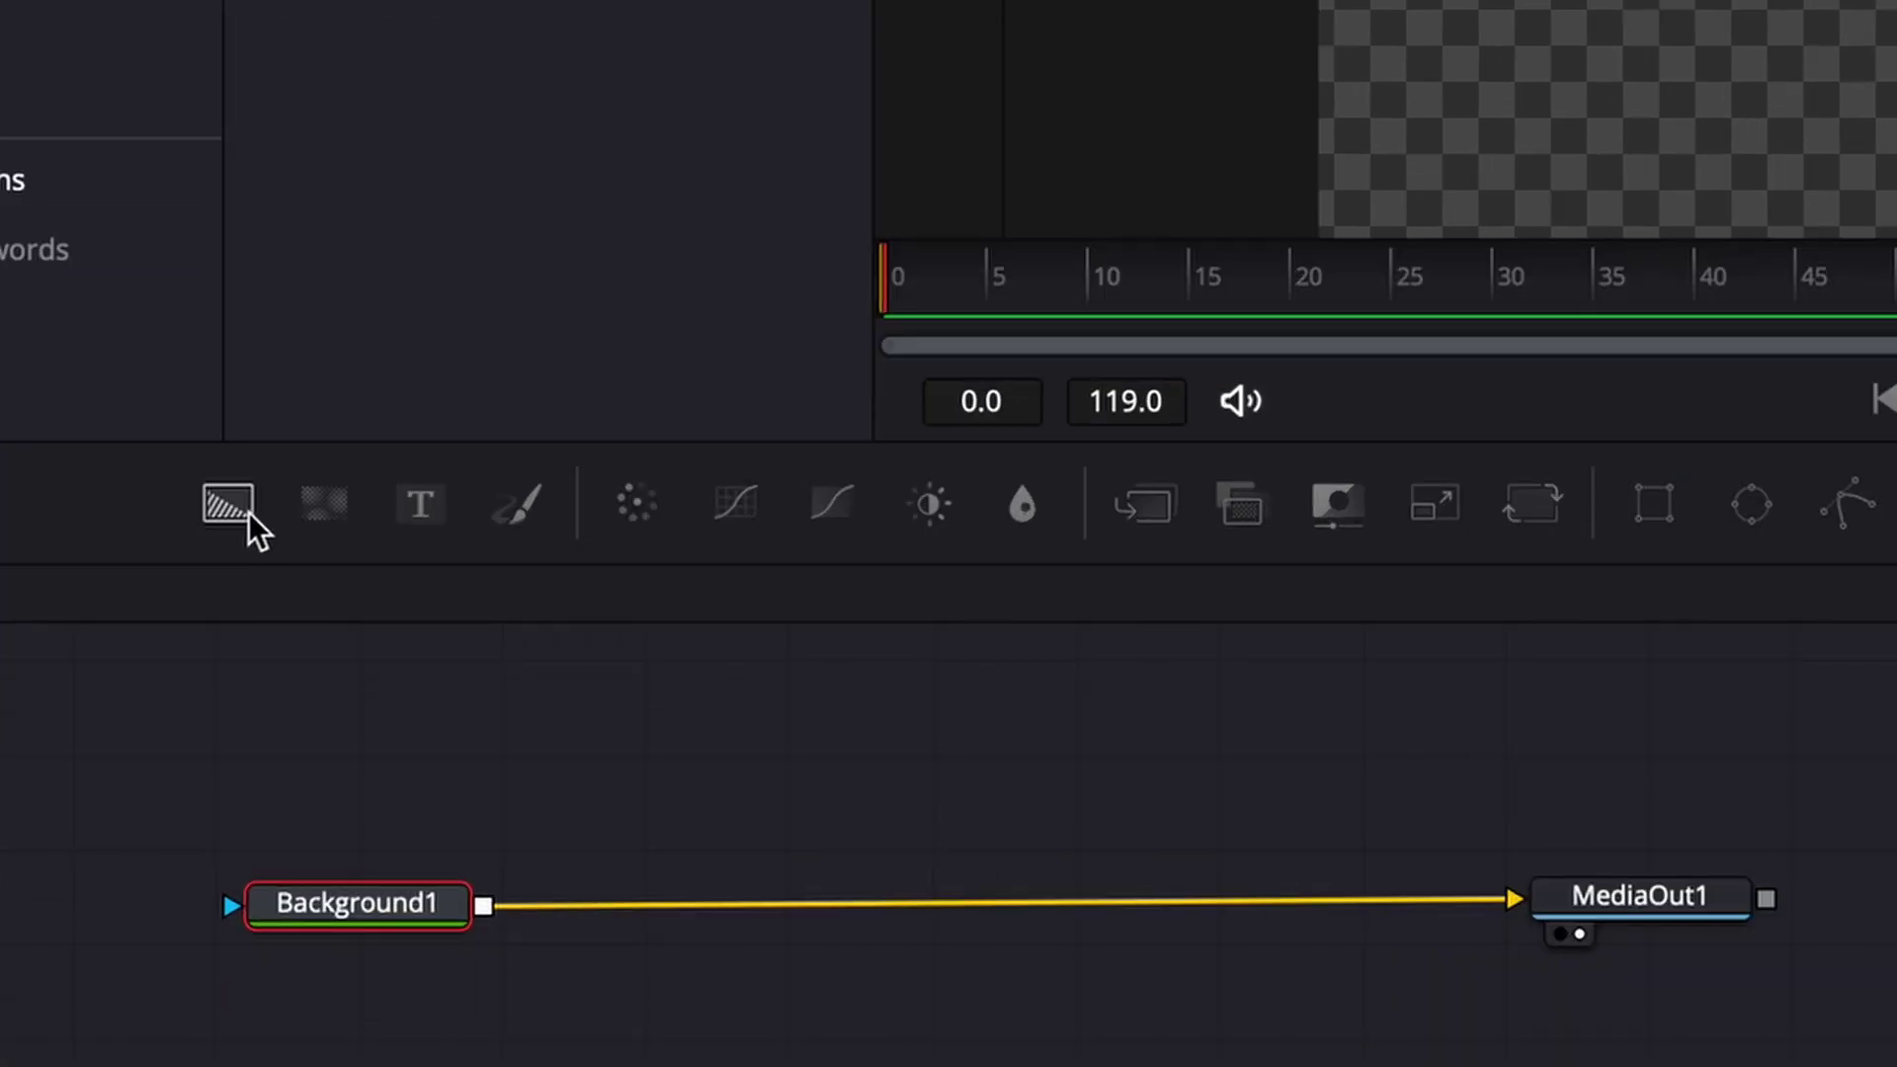
# Add Background2 onto Background1's link so Merge1 layers it over Background1.
pyautogui.moveTo(213, 678); pyautogui.dragTo(247, 722)
pyautogui.moveTo(307, 600); pyautogui.dragTo(756, 731)
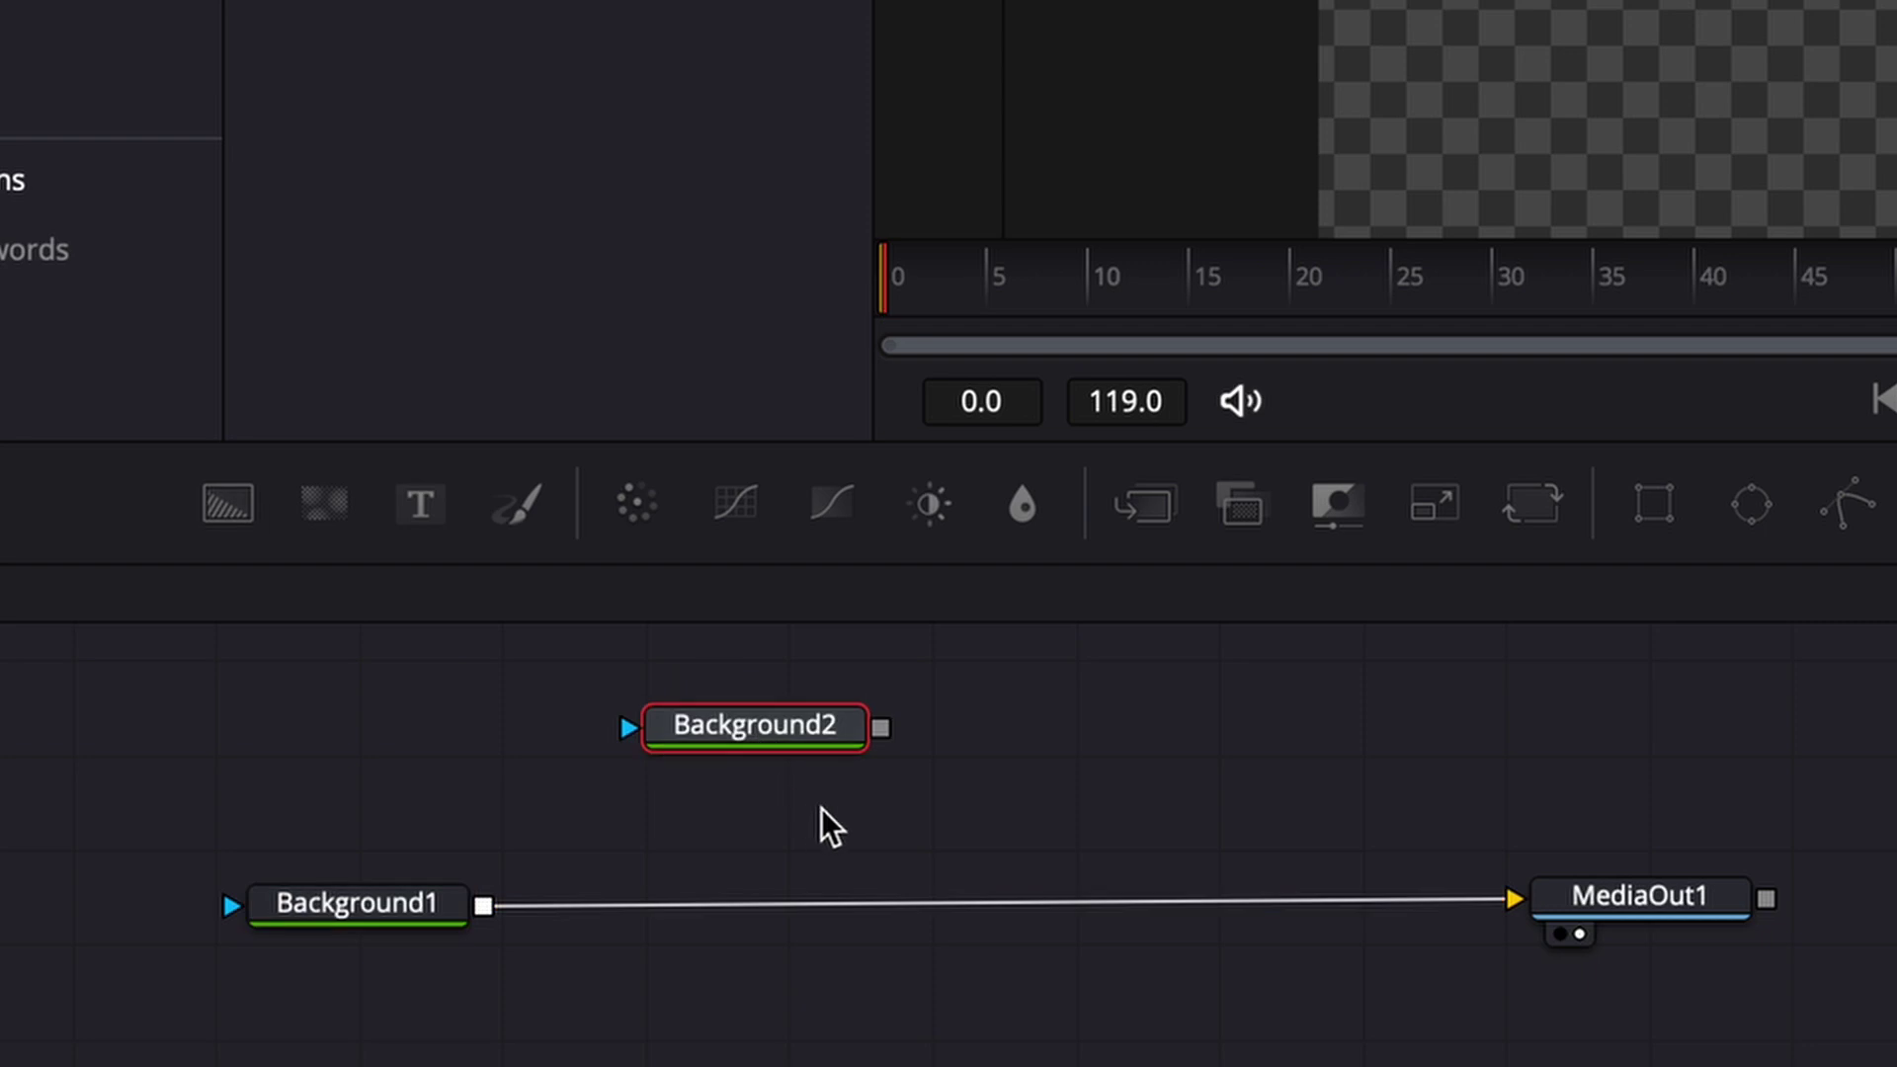
pyautogui.moveTo(883, 731); pyautogui.dragTo(488, 904)
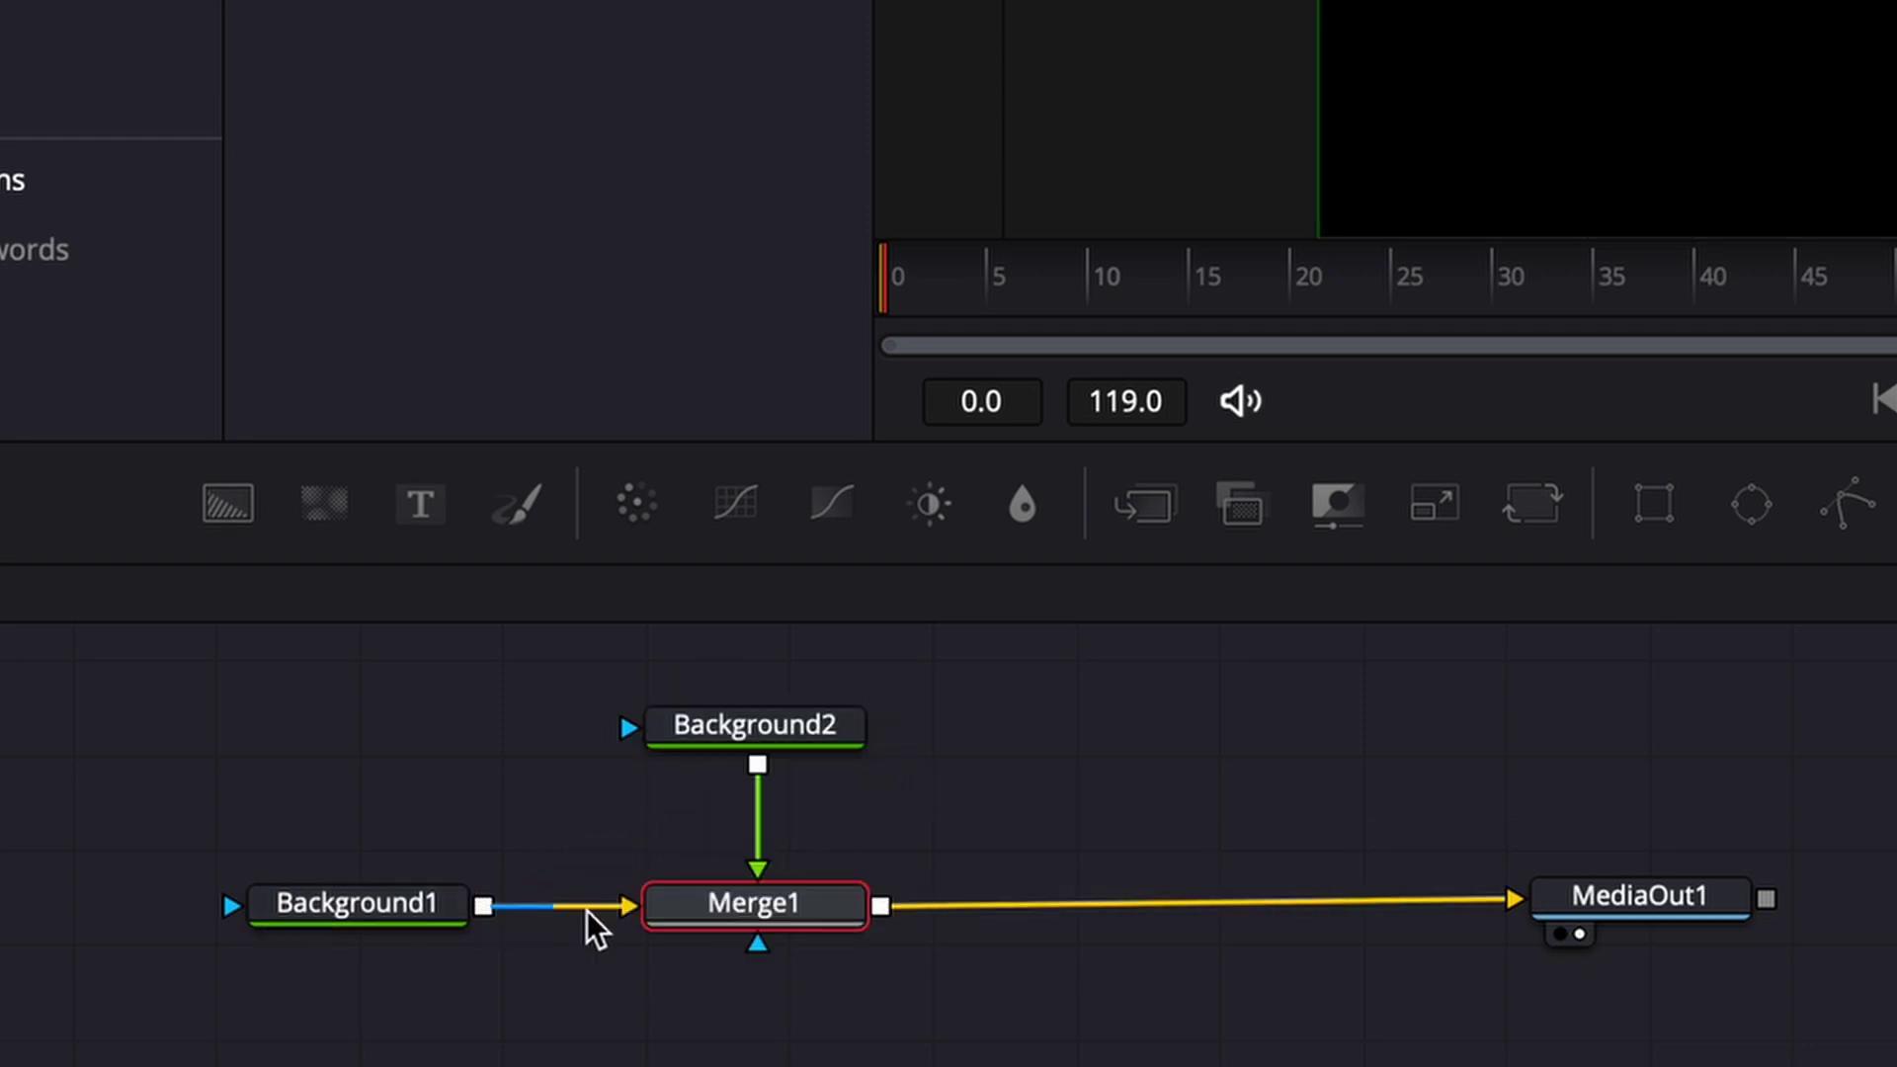
# Colour Background2 orange (Red 0.588235, Green 0.419607, Blue 0.172549) and shift all nodes over.
pyautogui.click(787, 751)
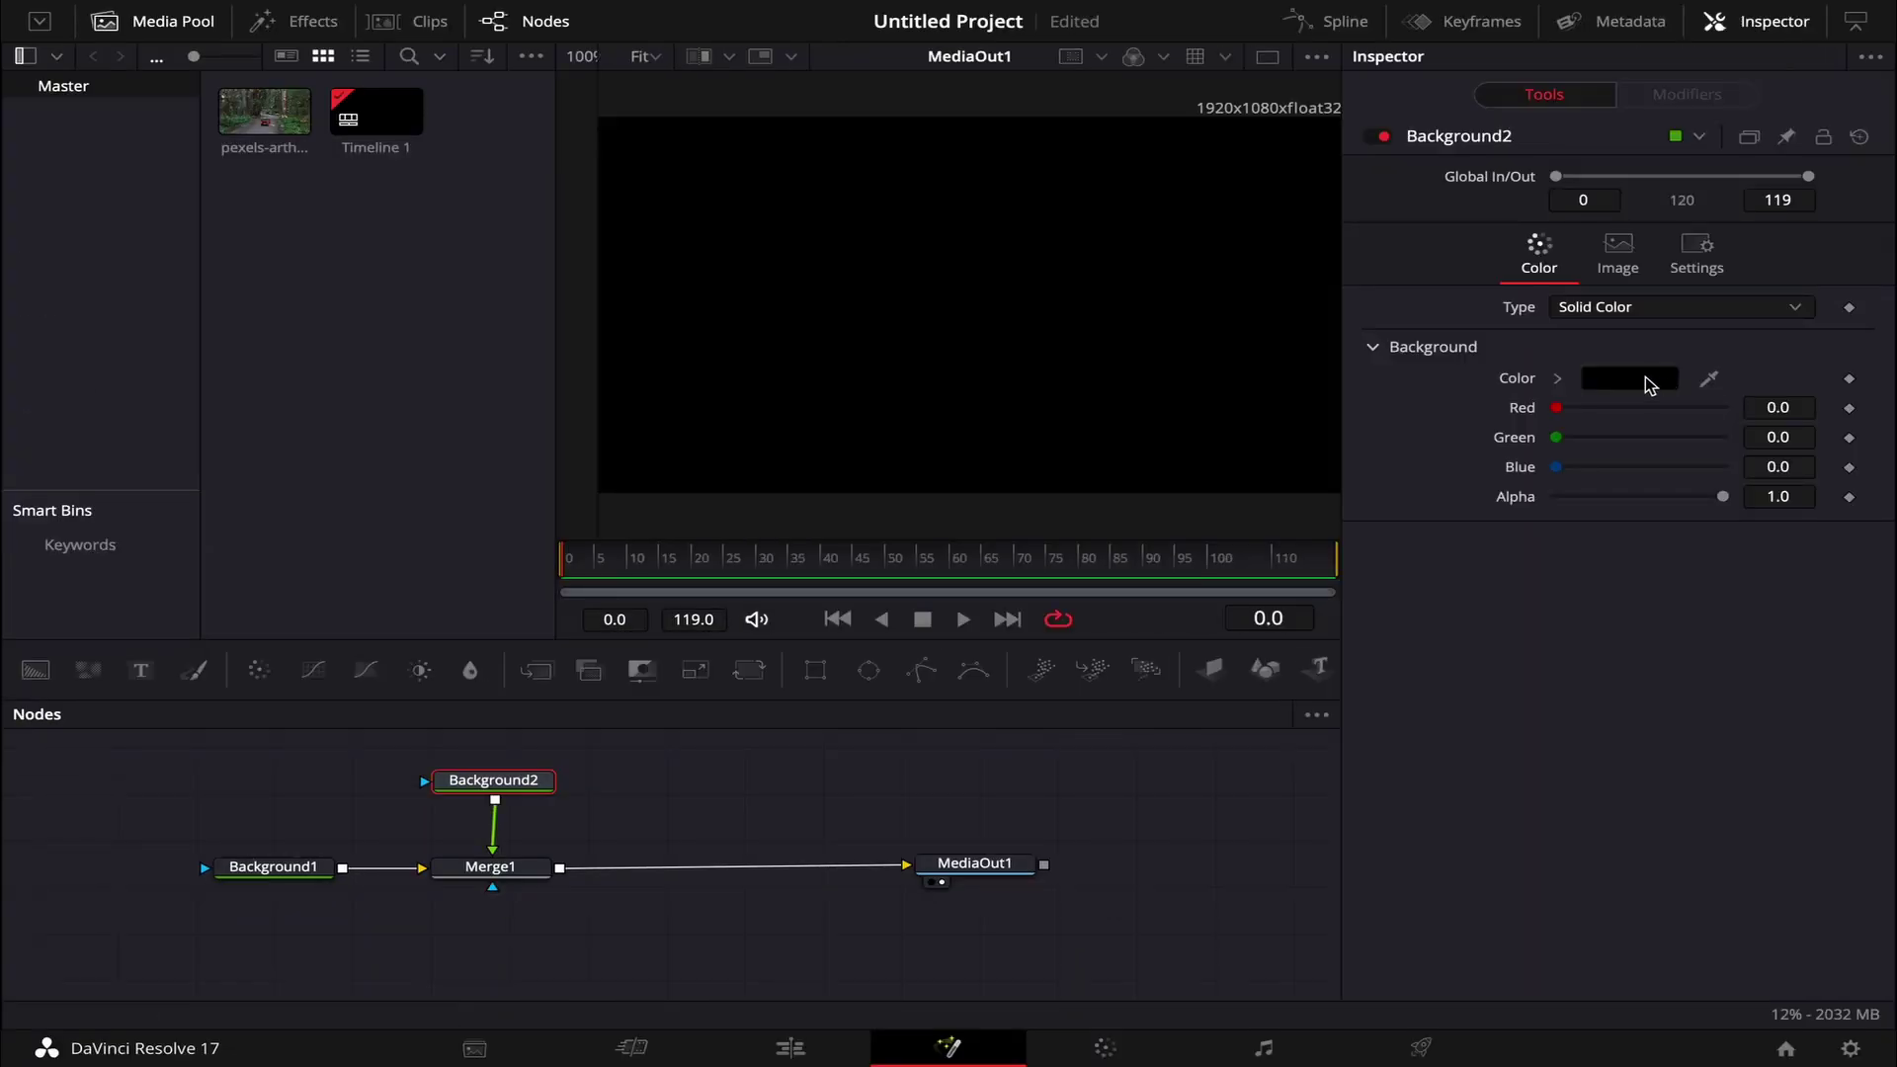
pyautogui.click(1647, 385)
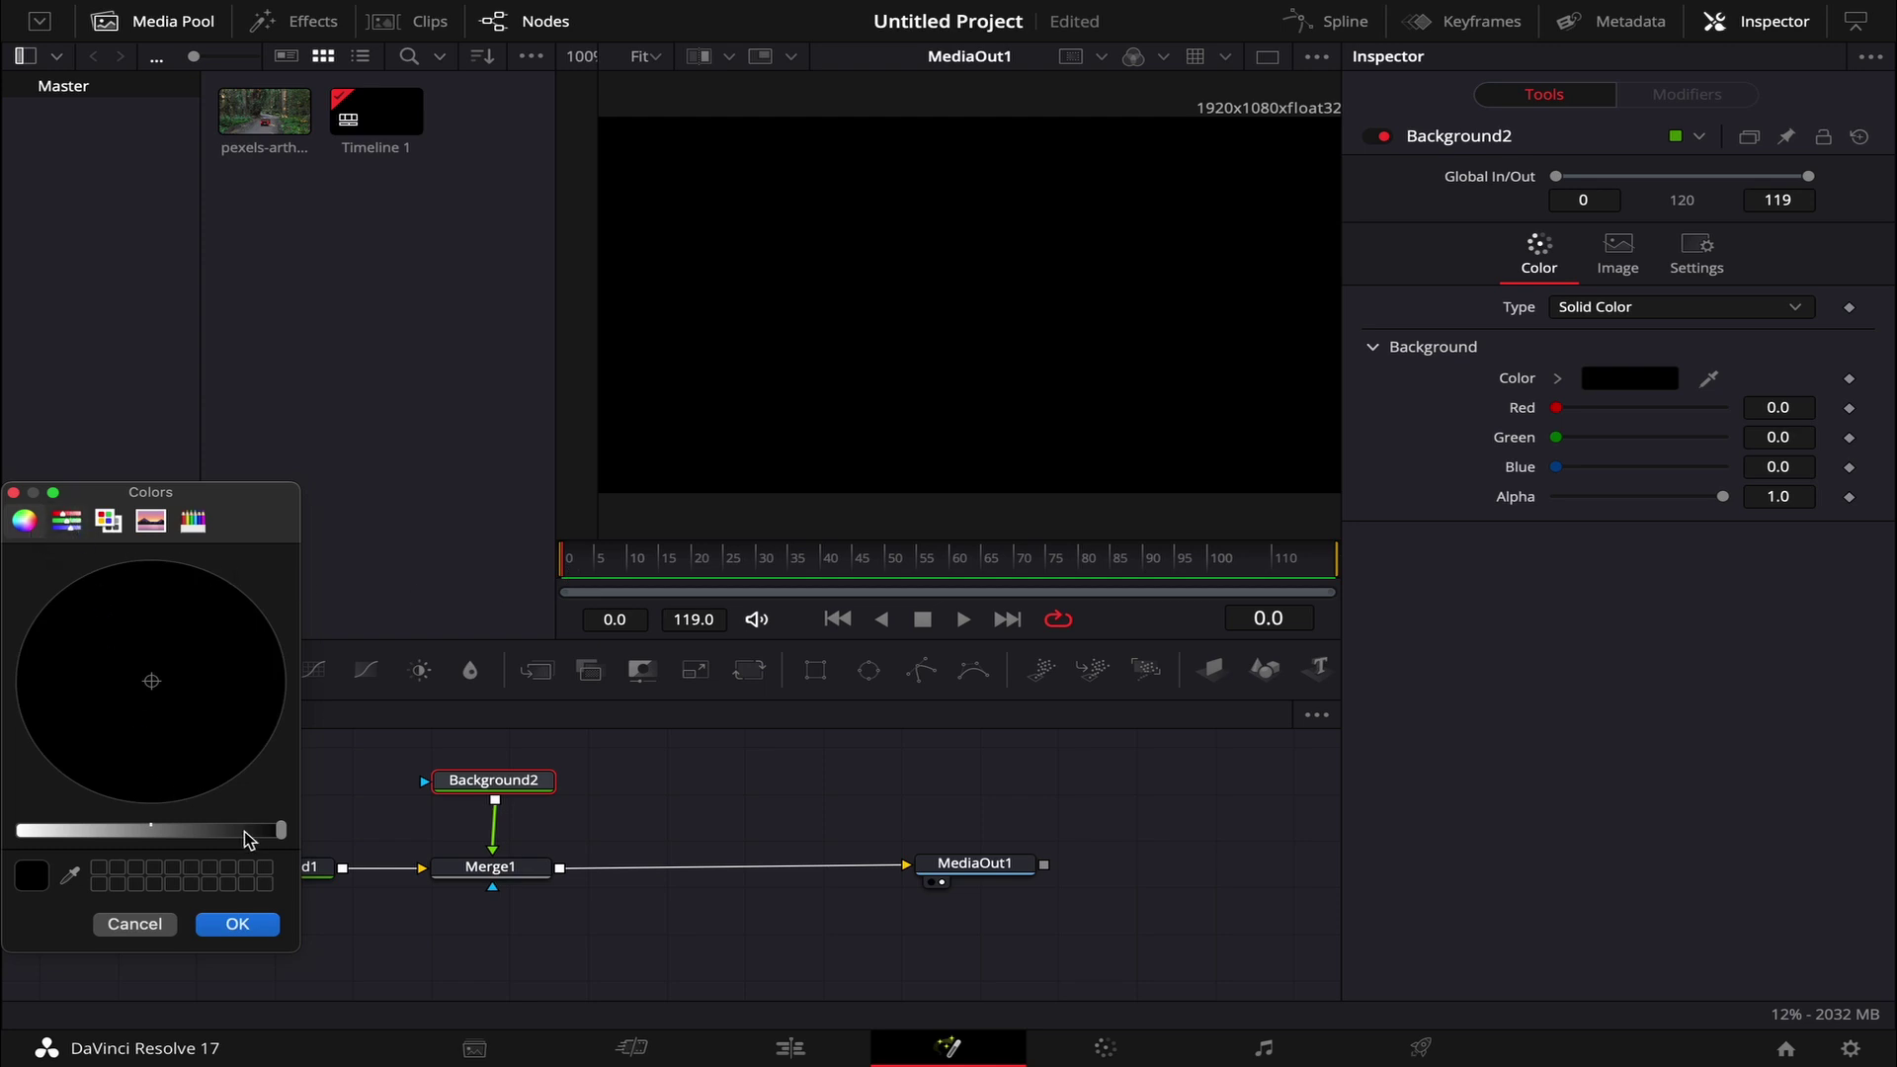
pyautogui.moveTo(281, 830); pyautogui.dragTo(126, 830)
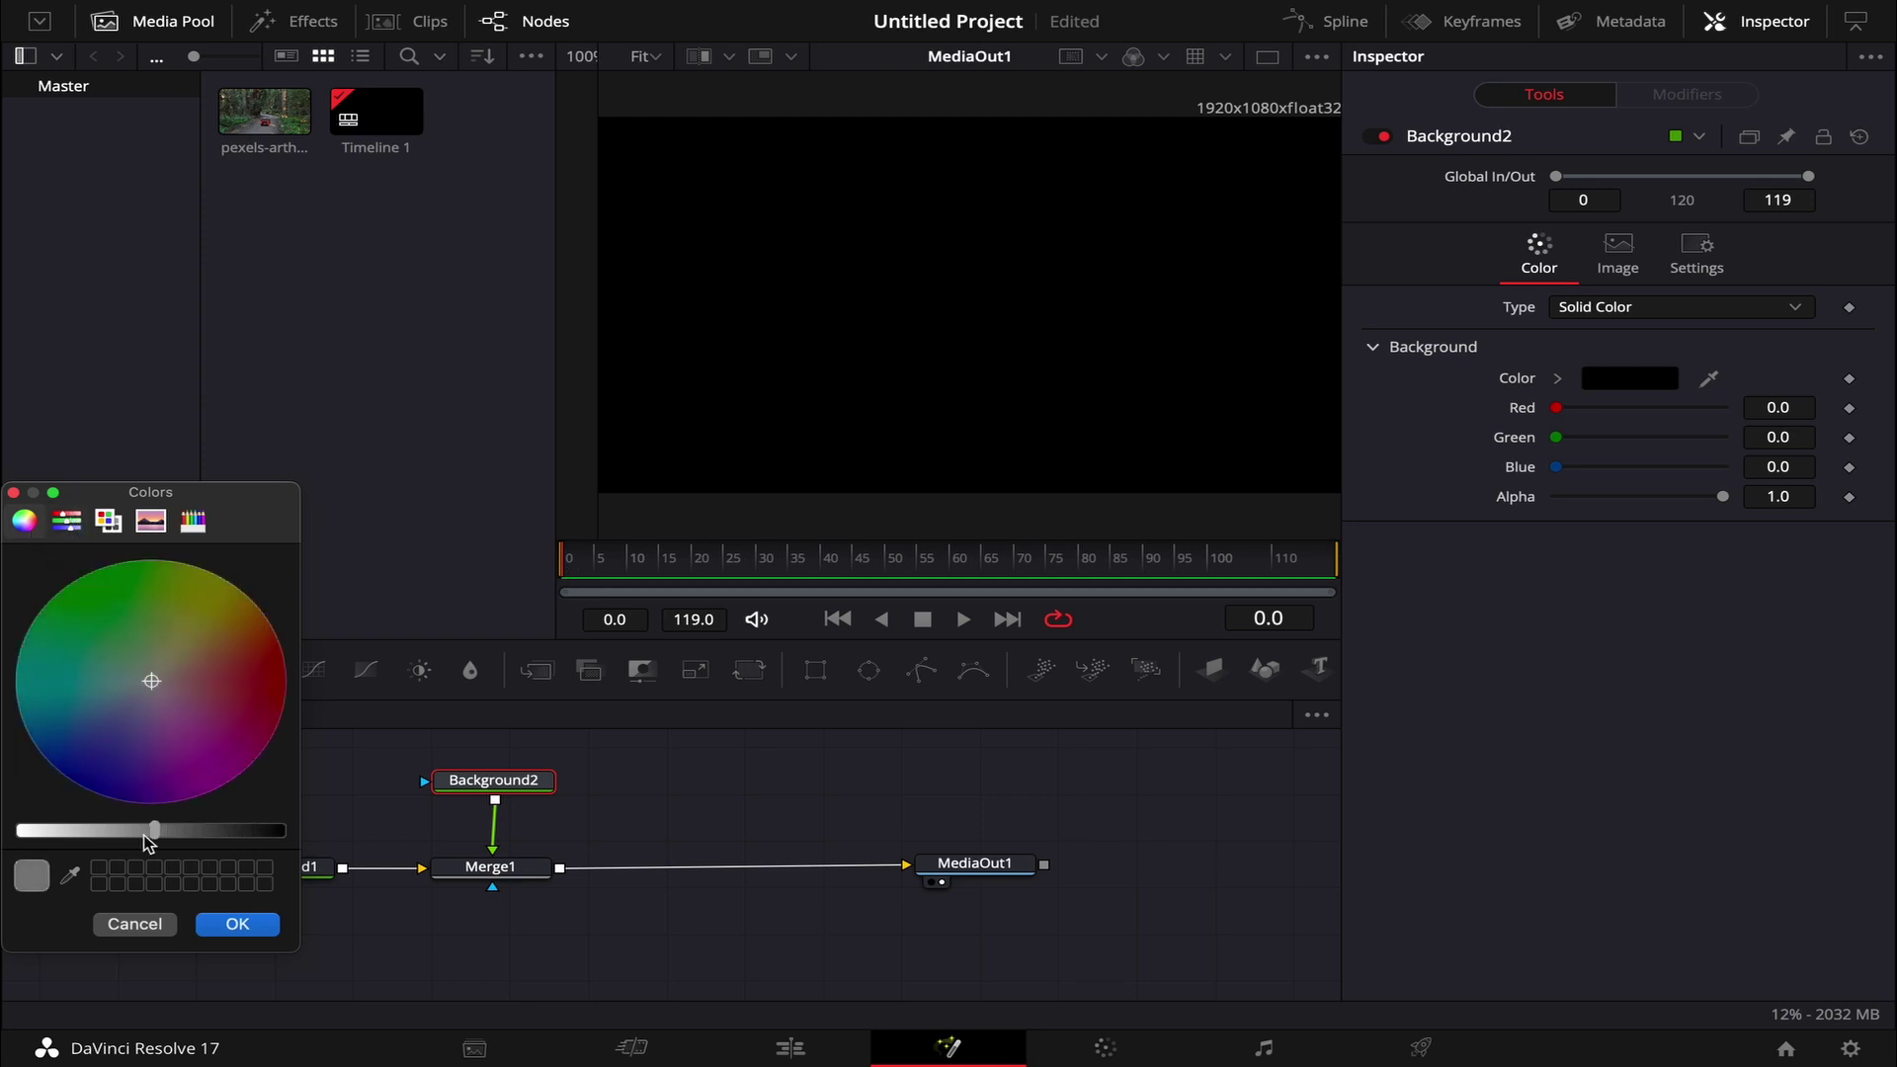
pyautogui.click(243, 626)
pyautogui.moveTo(243, 626); pyautogui.dragTo(228, 612)
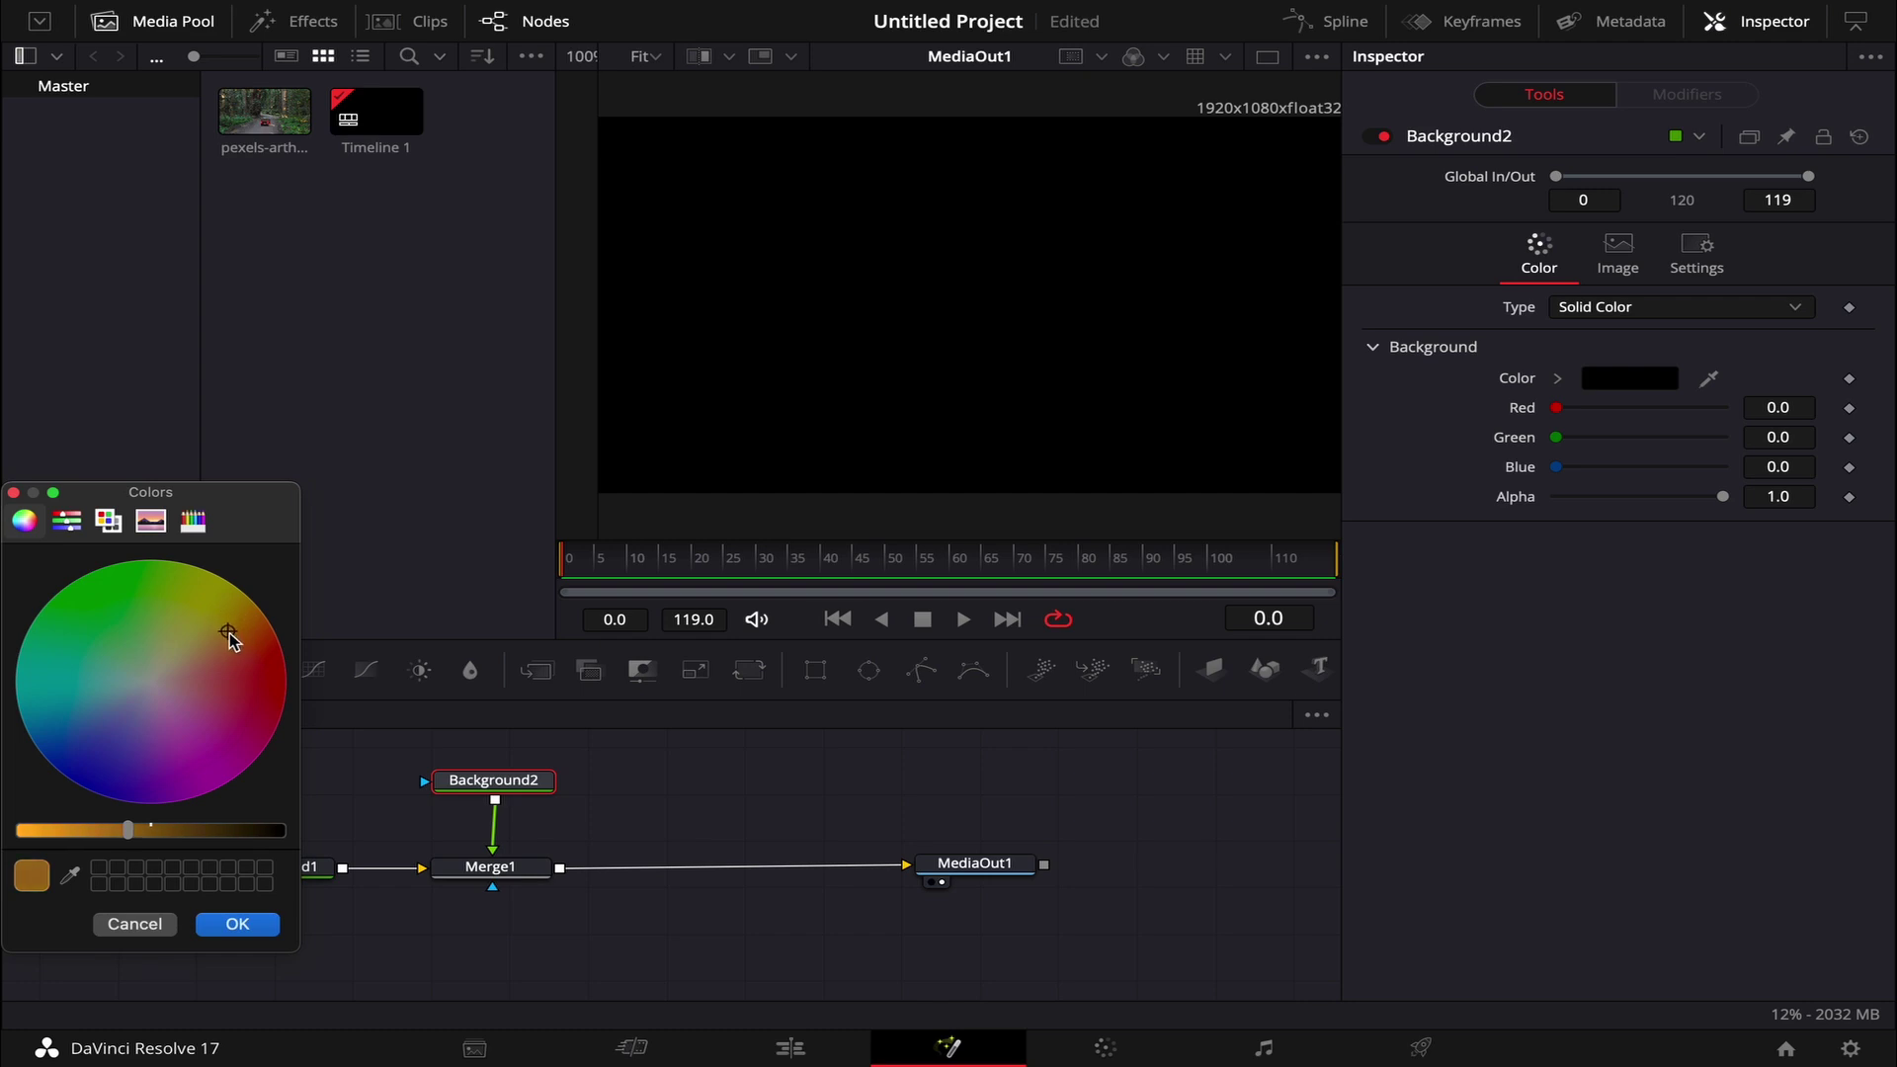
pyautogui.click(247, 928)
pyautogui.moveTo(197, 706); pyautogui.dragTo(1095, 892)
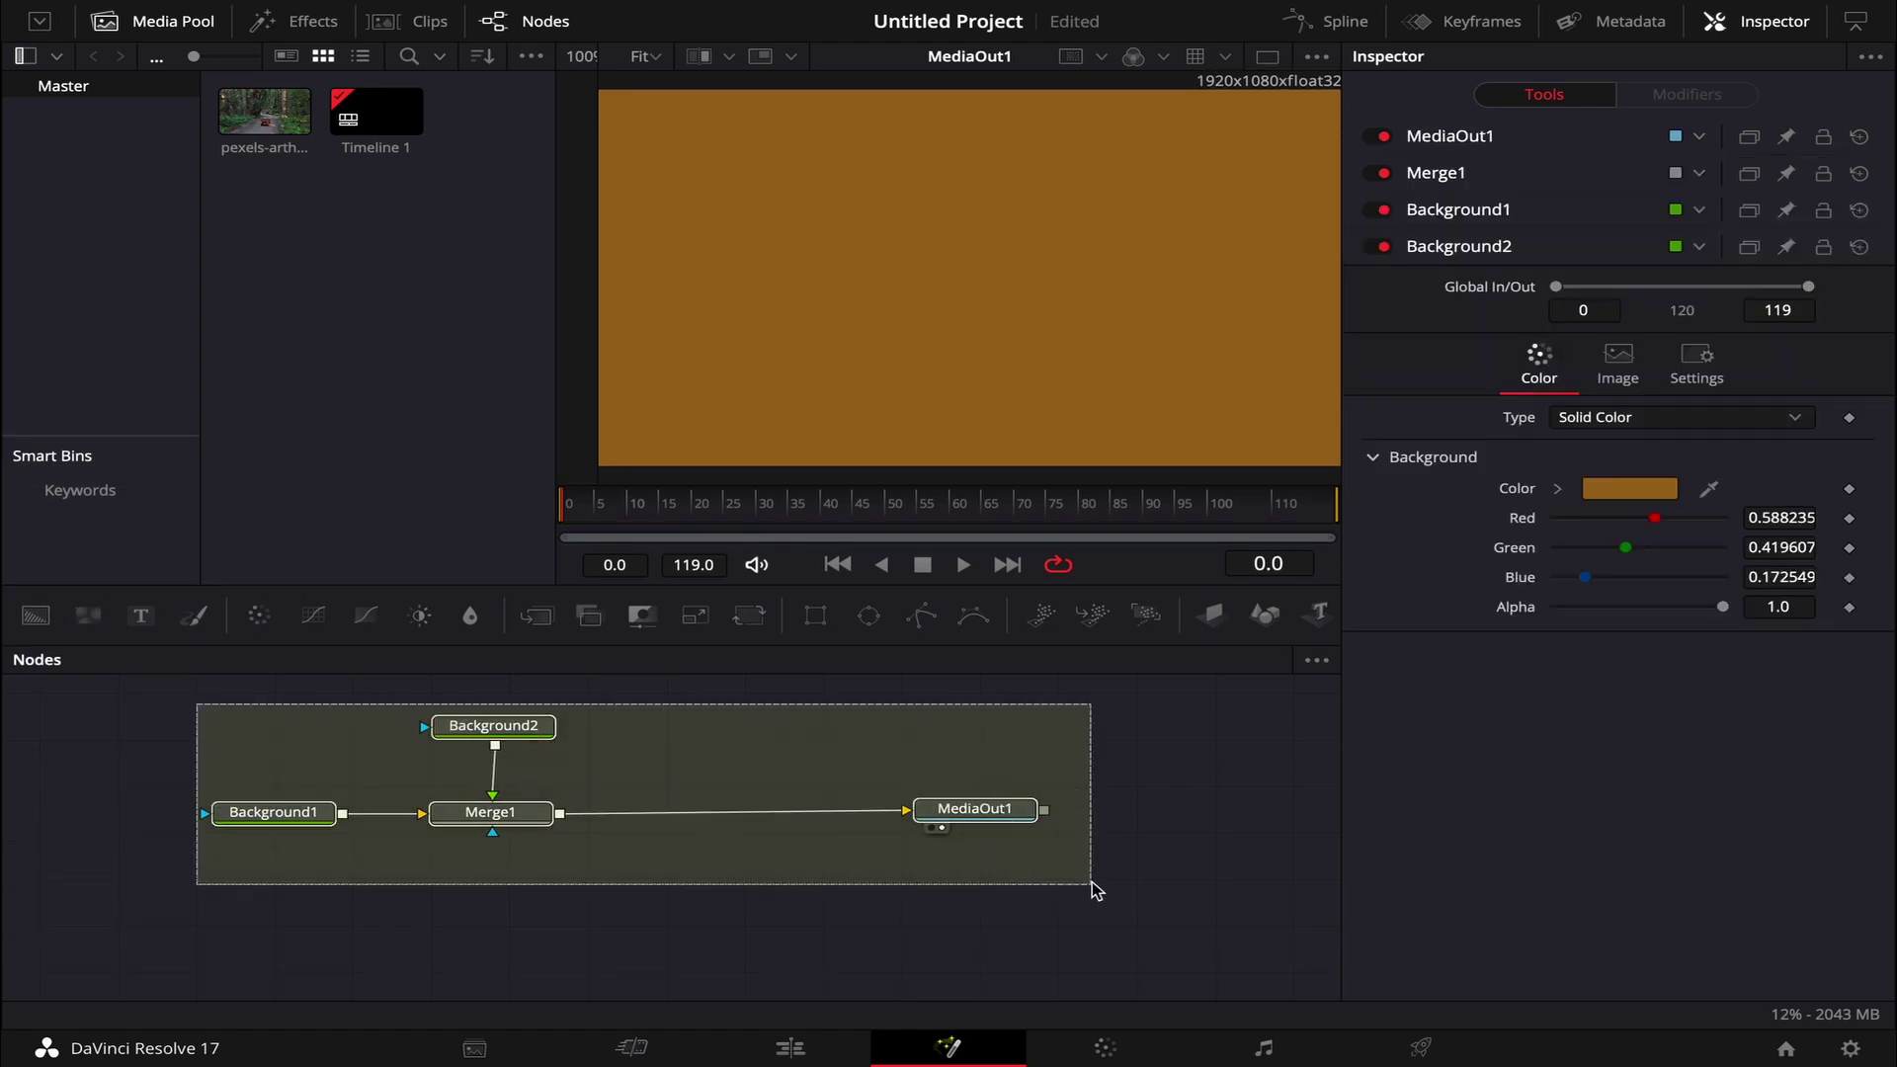
pyautogui.moveTo(973, 812); pyautogui.dragTo(991, 879)
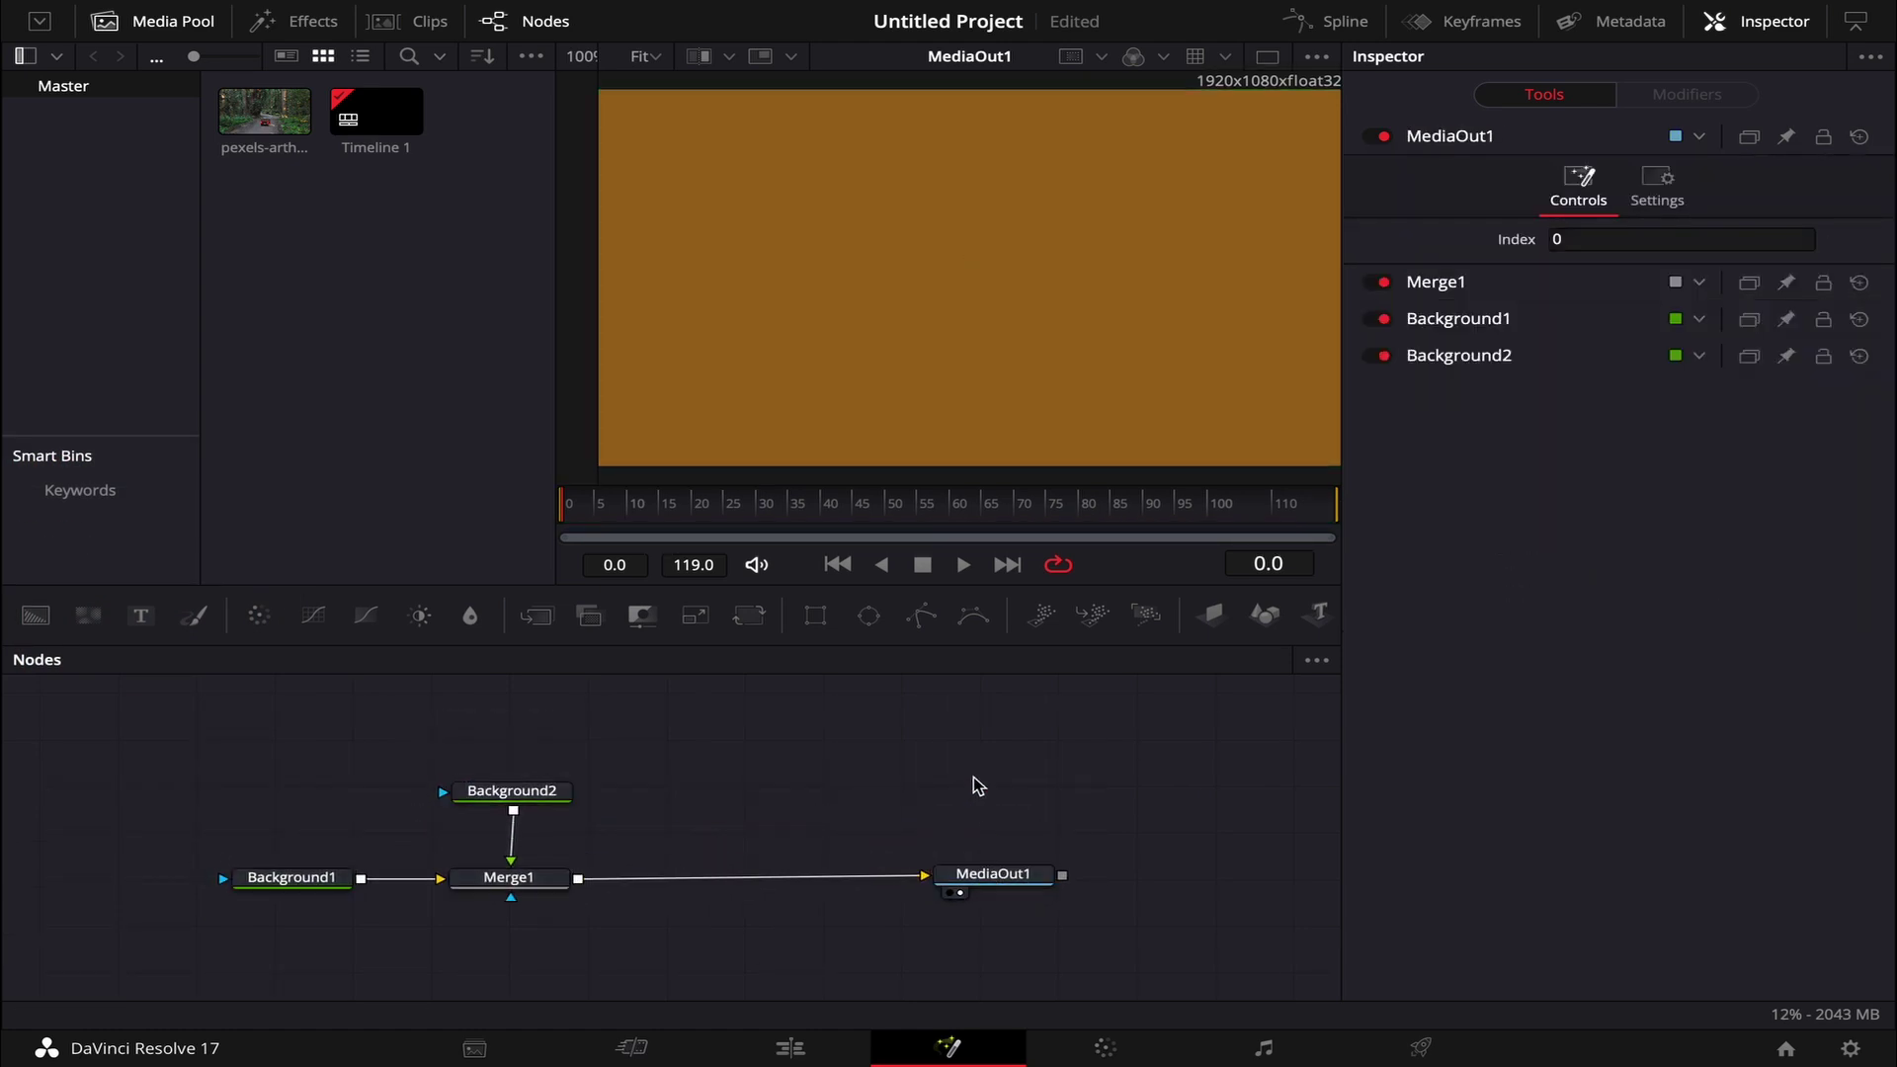
# Add a Rectangle1 node and connect it to Background2's mask input.
pyautogui.moveTo(818, 617)
pyautogui.mouseDown()
pyautogui.moveTo(534, 742)
pyautogui.moveTo(562, 757)
pyautogui.moveTo(554, 732)
pyautogui.mouseUp()
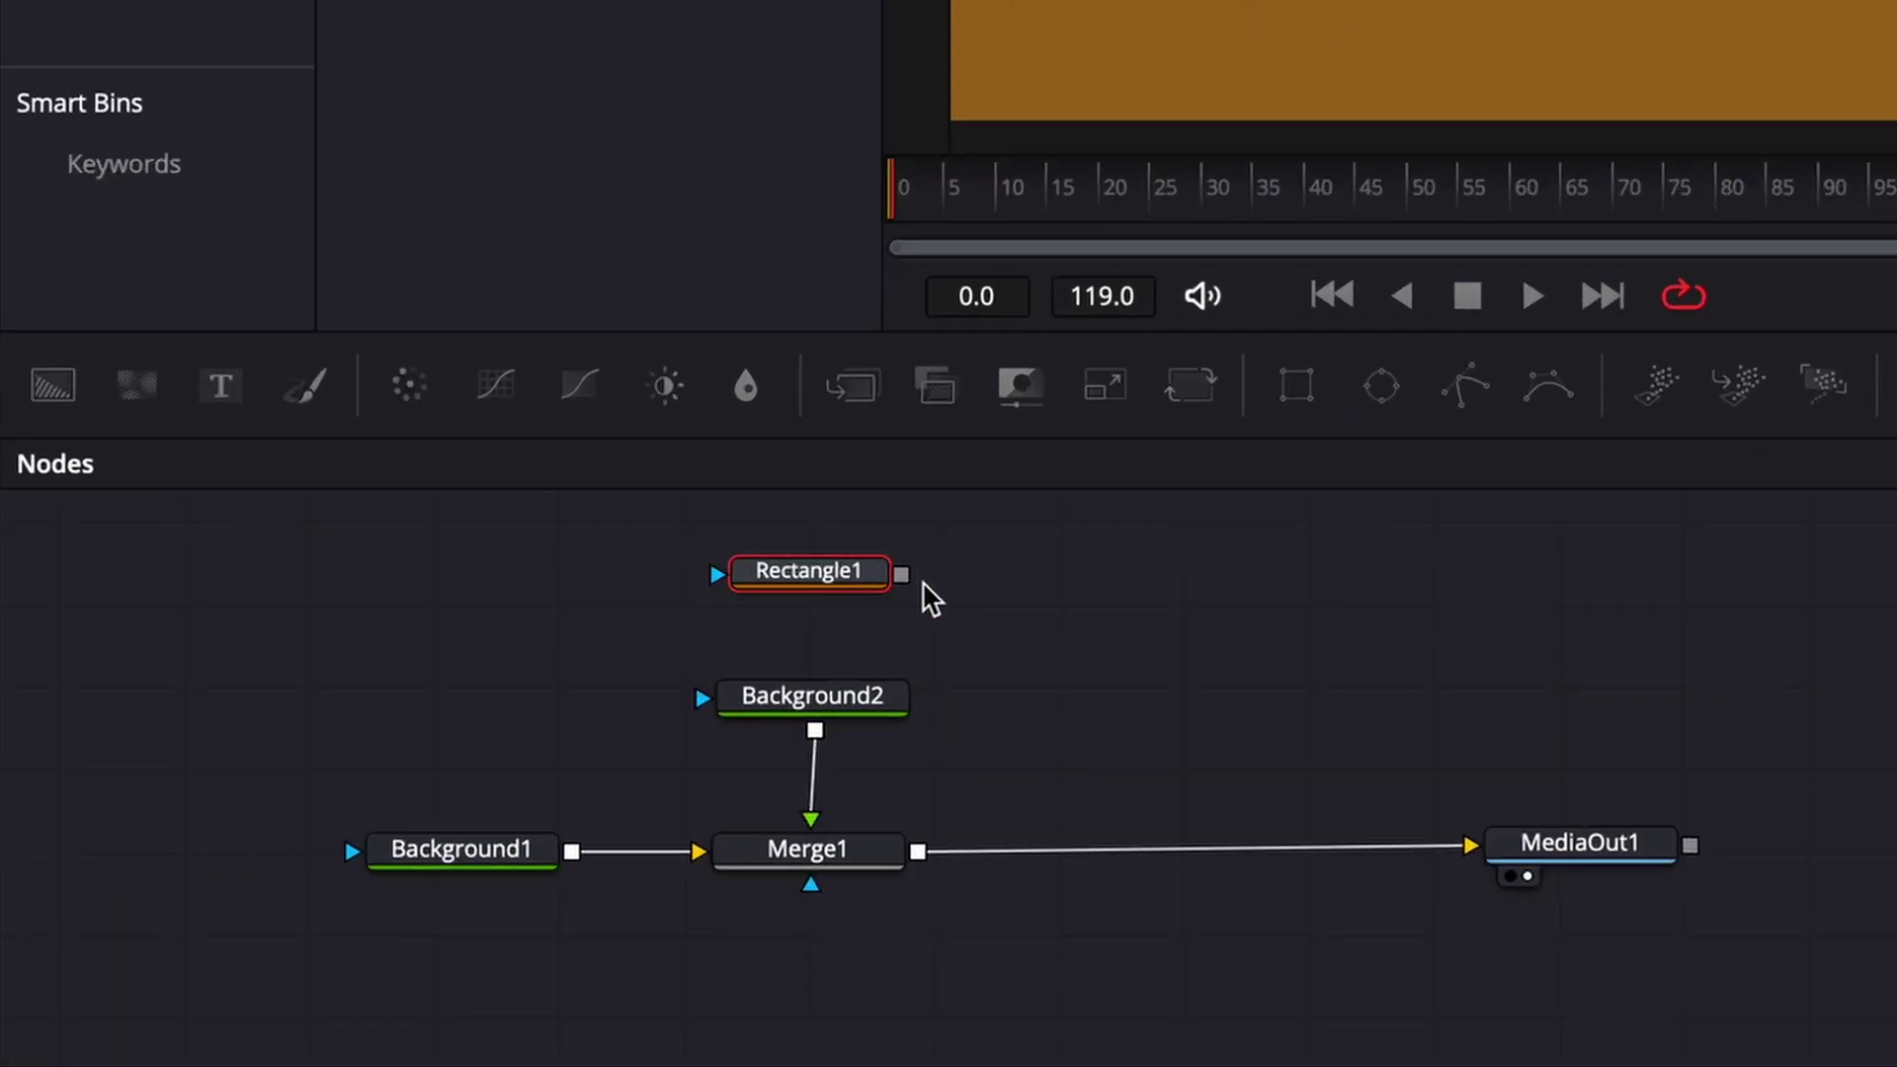
pyautogui.moveTo(910, 579); pyautogui.dragTo(796, 686)
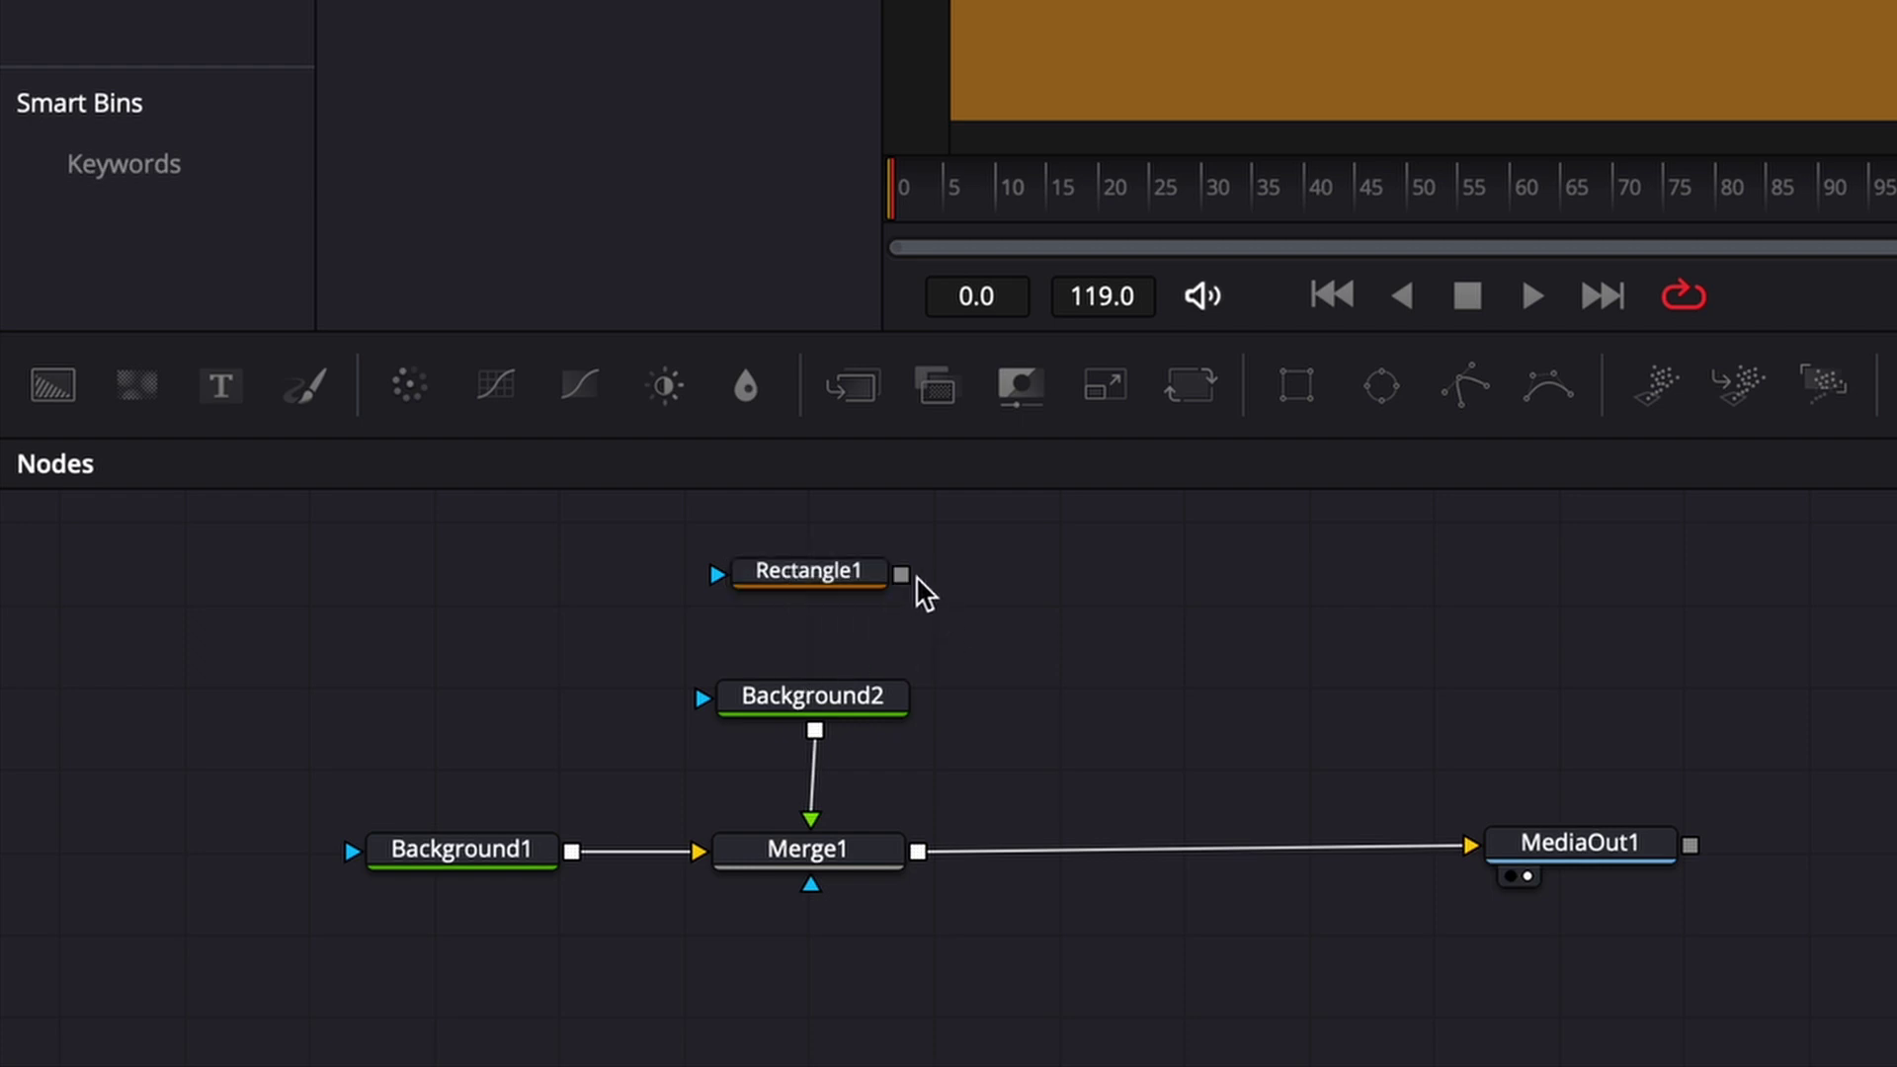
pyautogui.moveTo(901, 573); pyautogui.dragTo(706, 701)
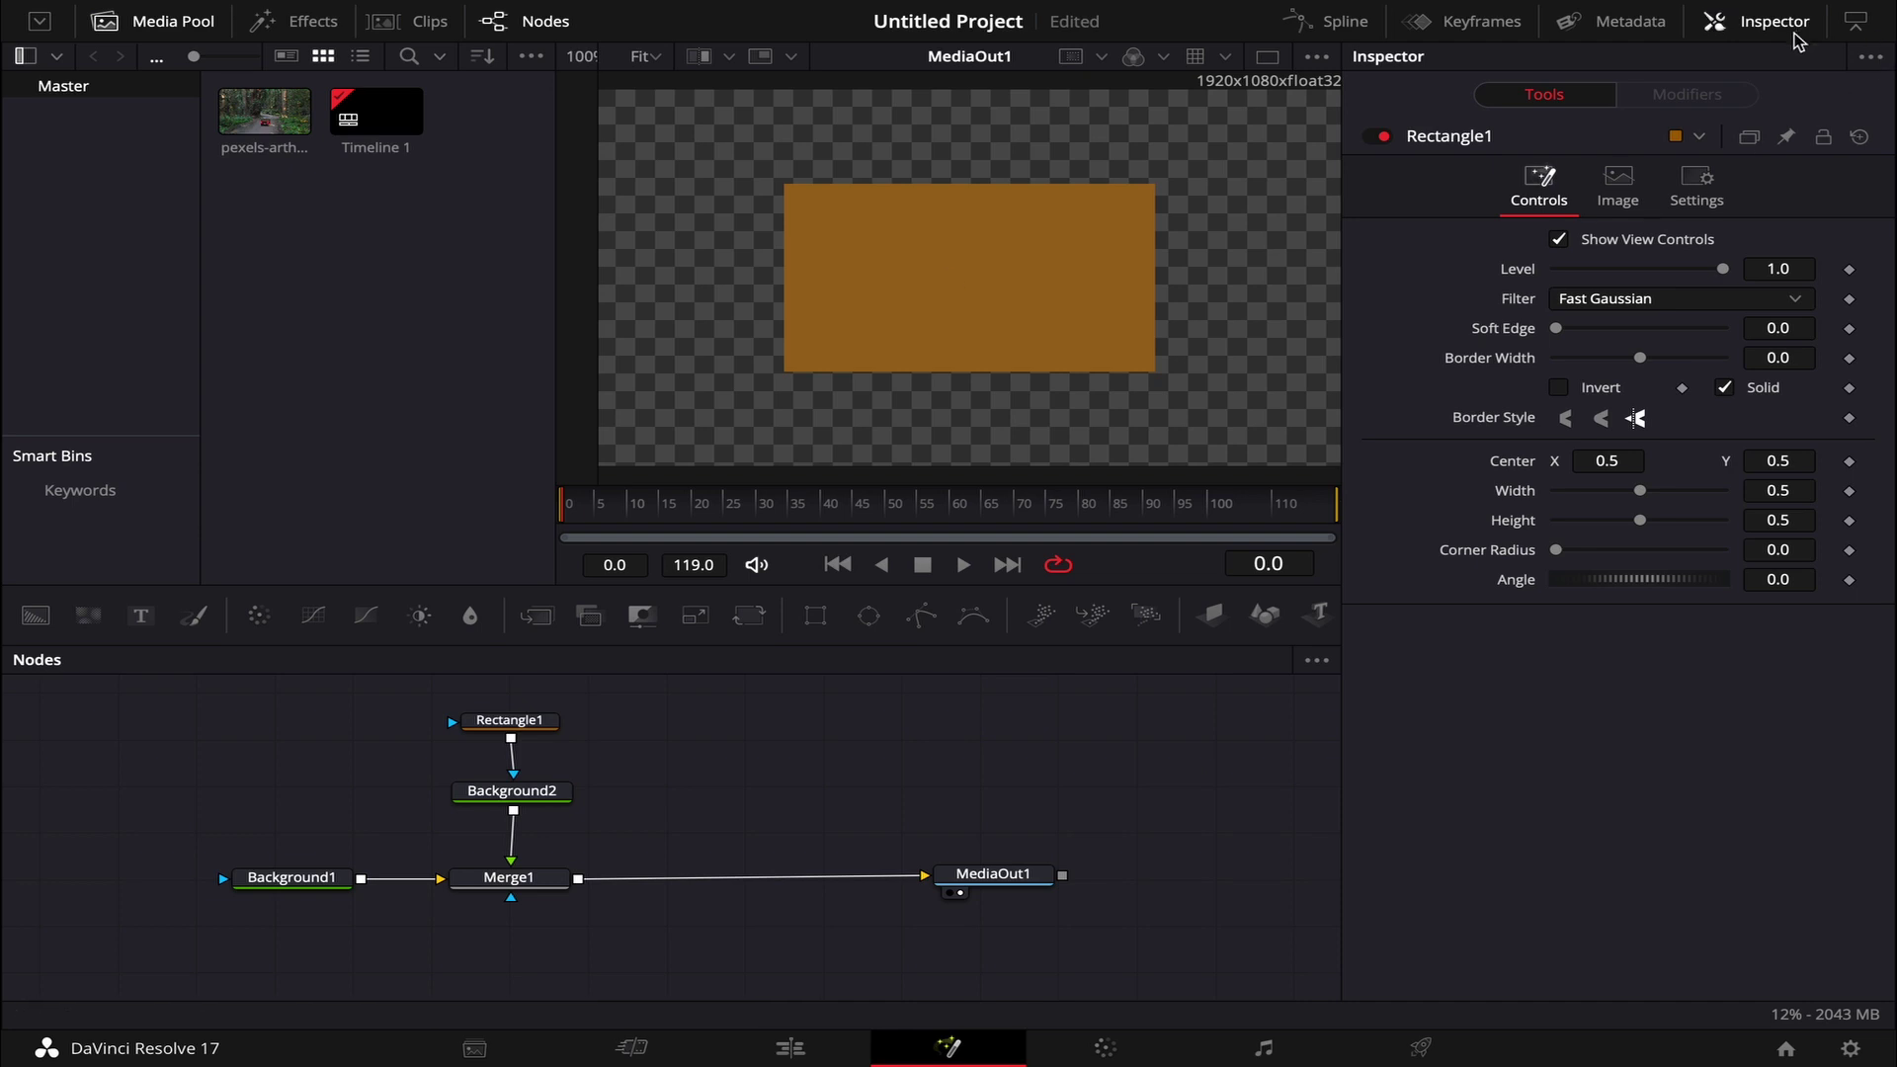
# Reshape the orange rectangle into a short bar stretched nearly full width along the frame bottom.
pyautogui.click(521, 721)
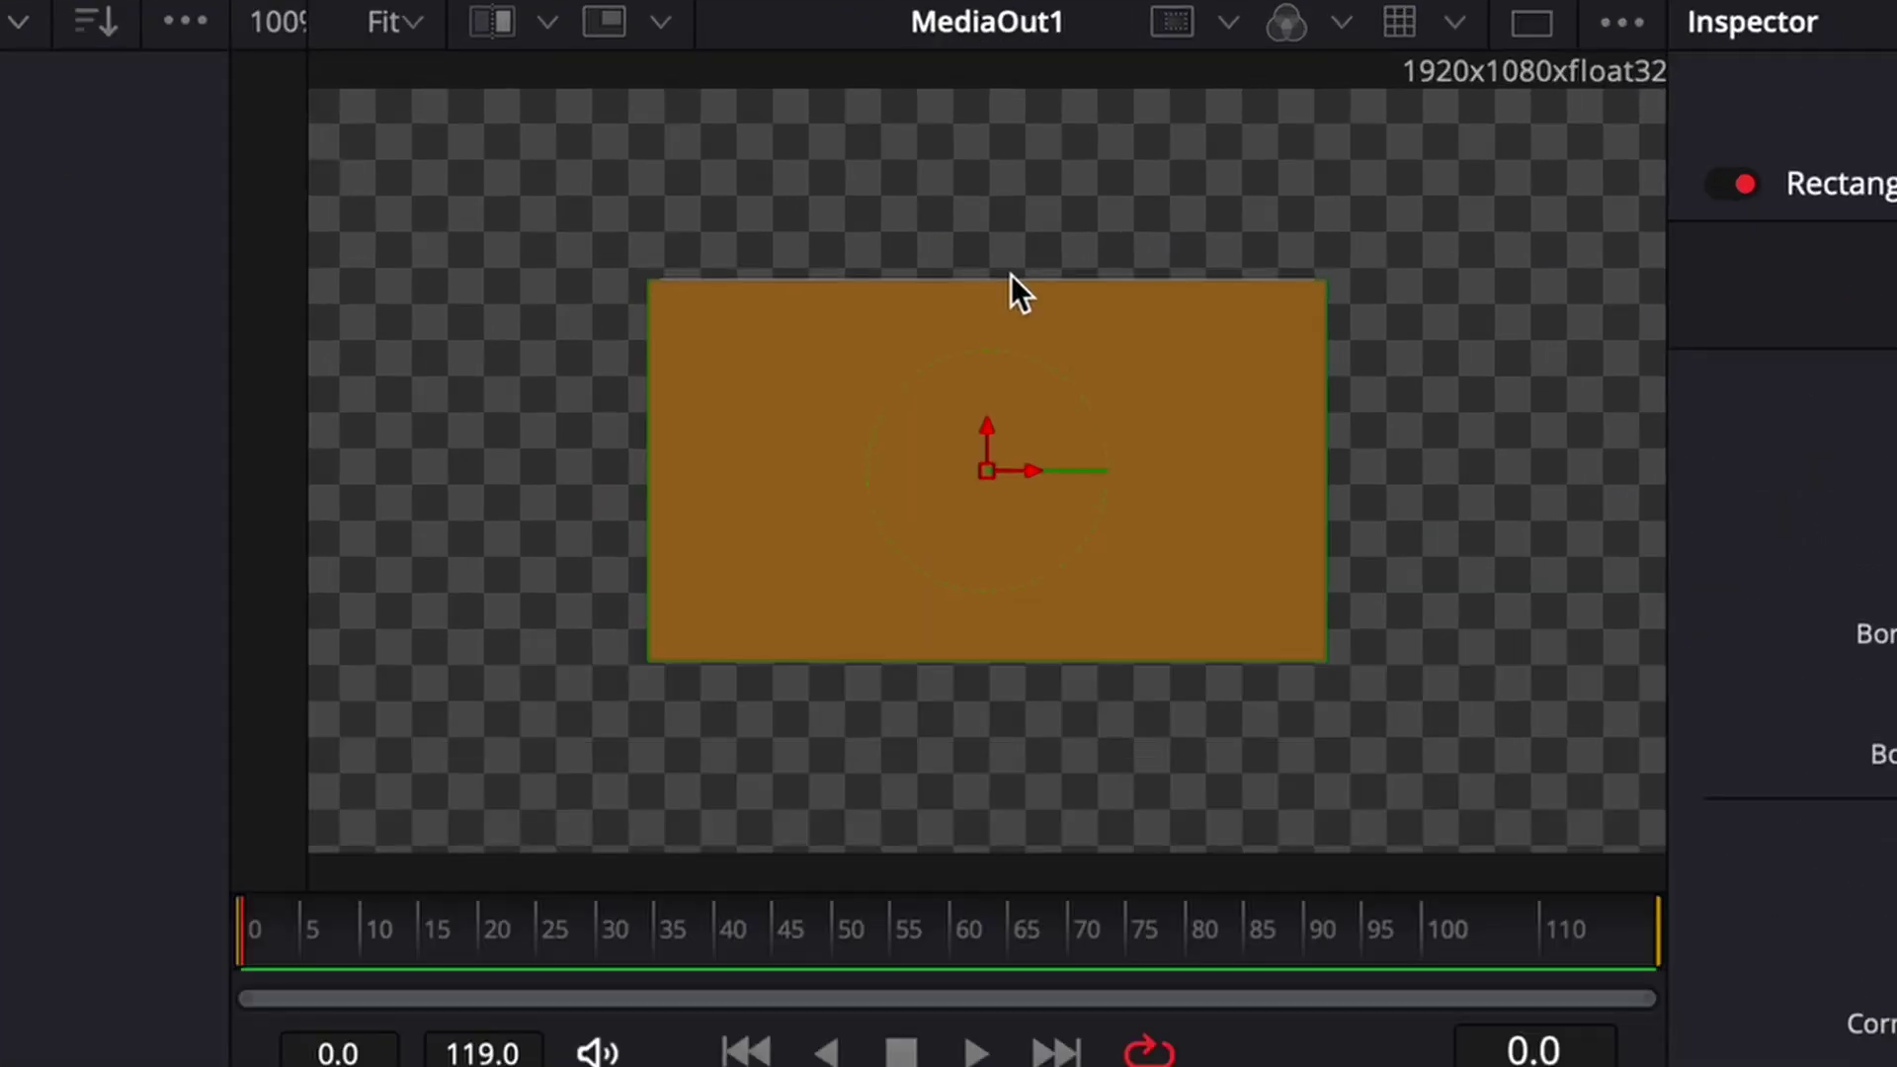
pyautogui.moveTo(983, 186); pyautogui.dragTo(975, 248)
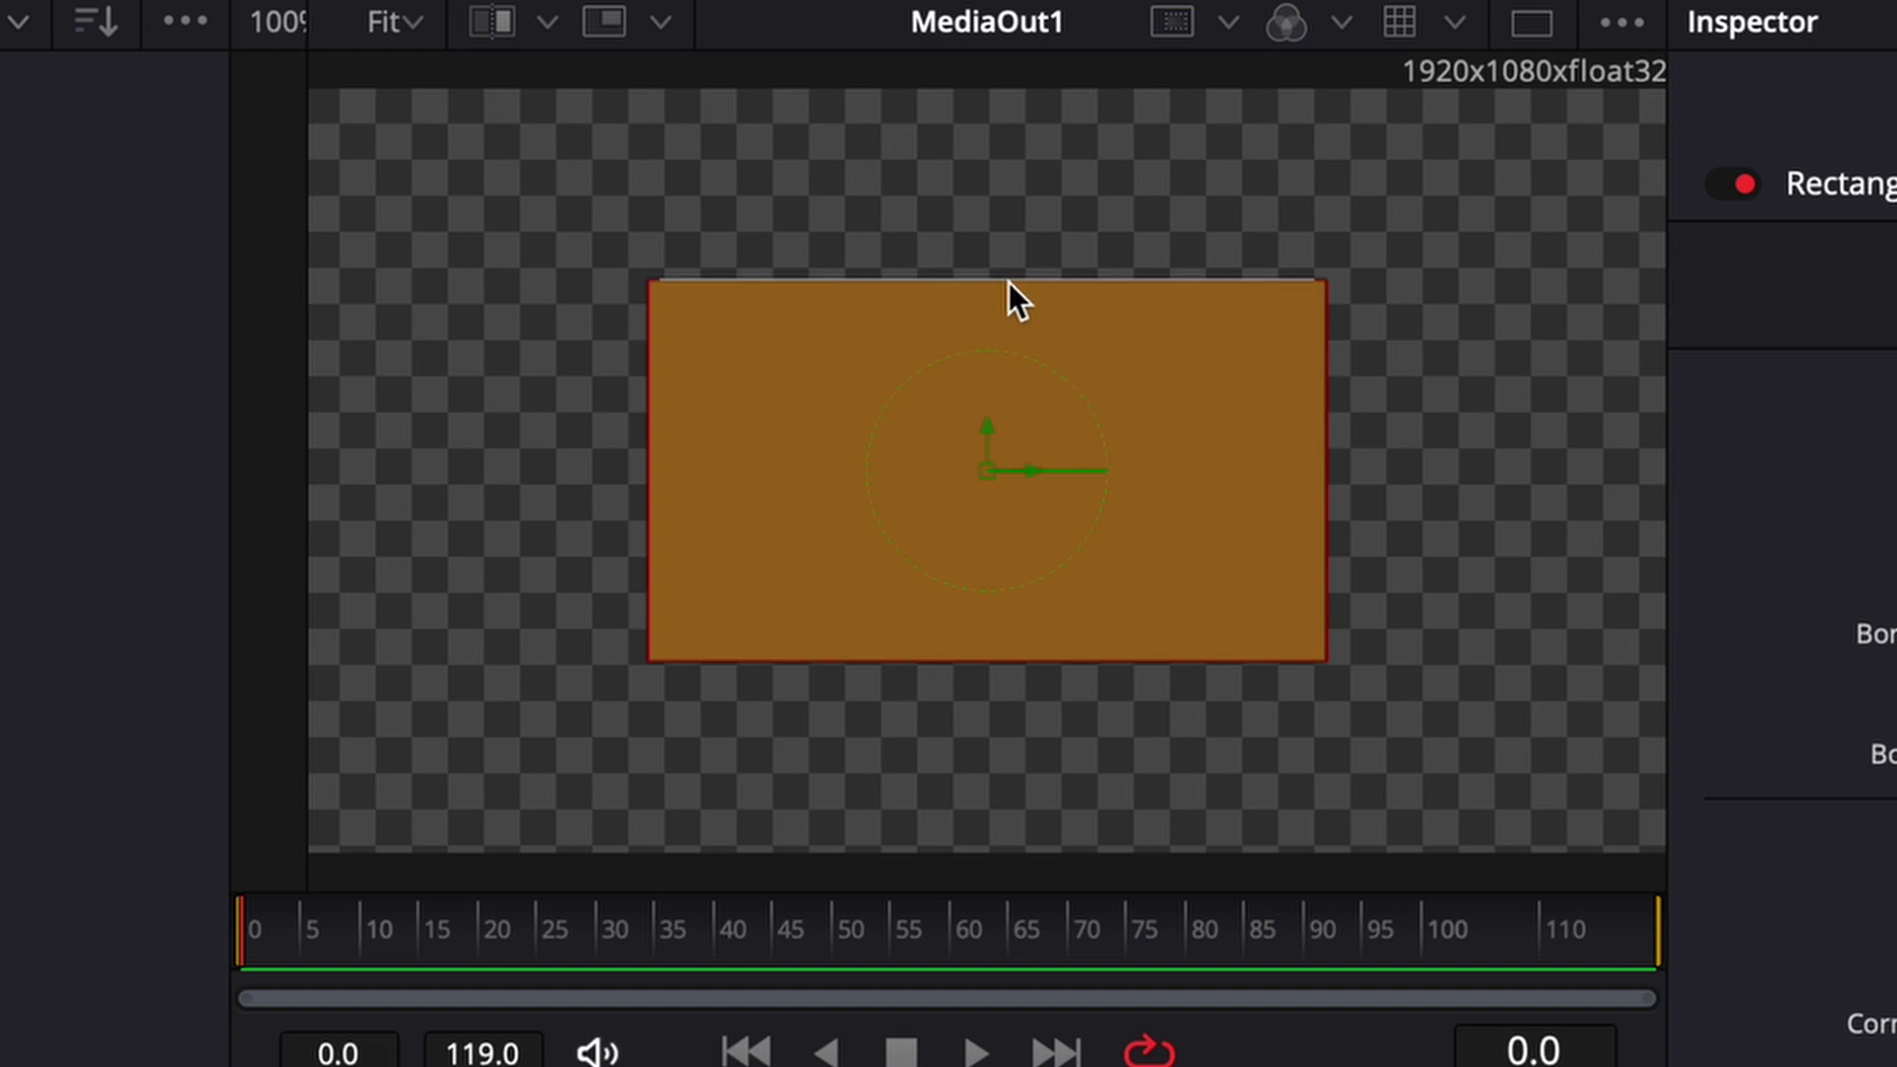
pyautogui.moveTo(1000, 413); pyautogui.dragTo(1000, 431)
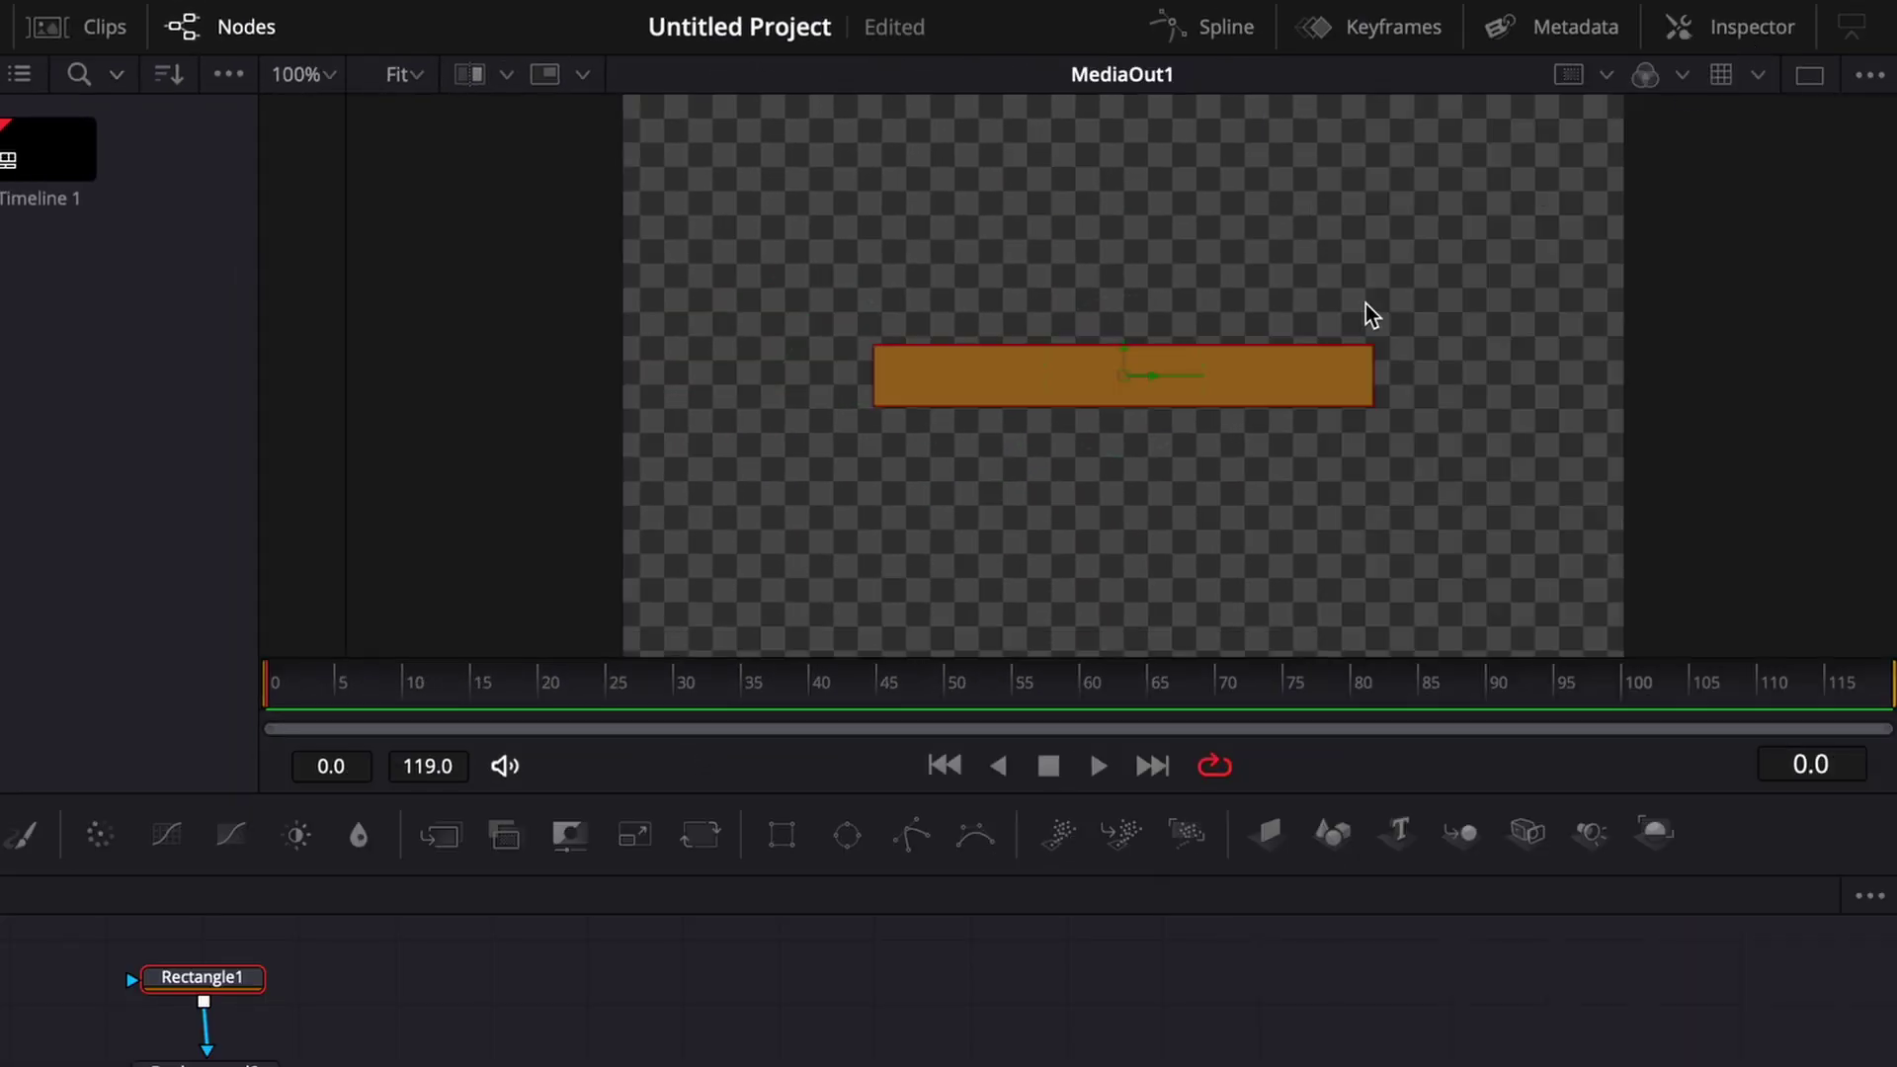
pyautogui.moveTo(1151, 385); pyautogui.dragTo(1076, 520)
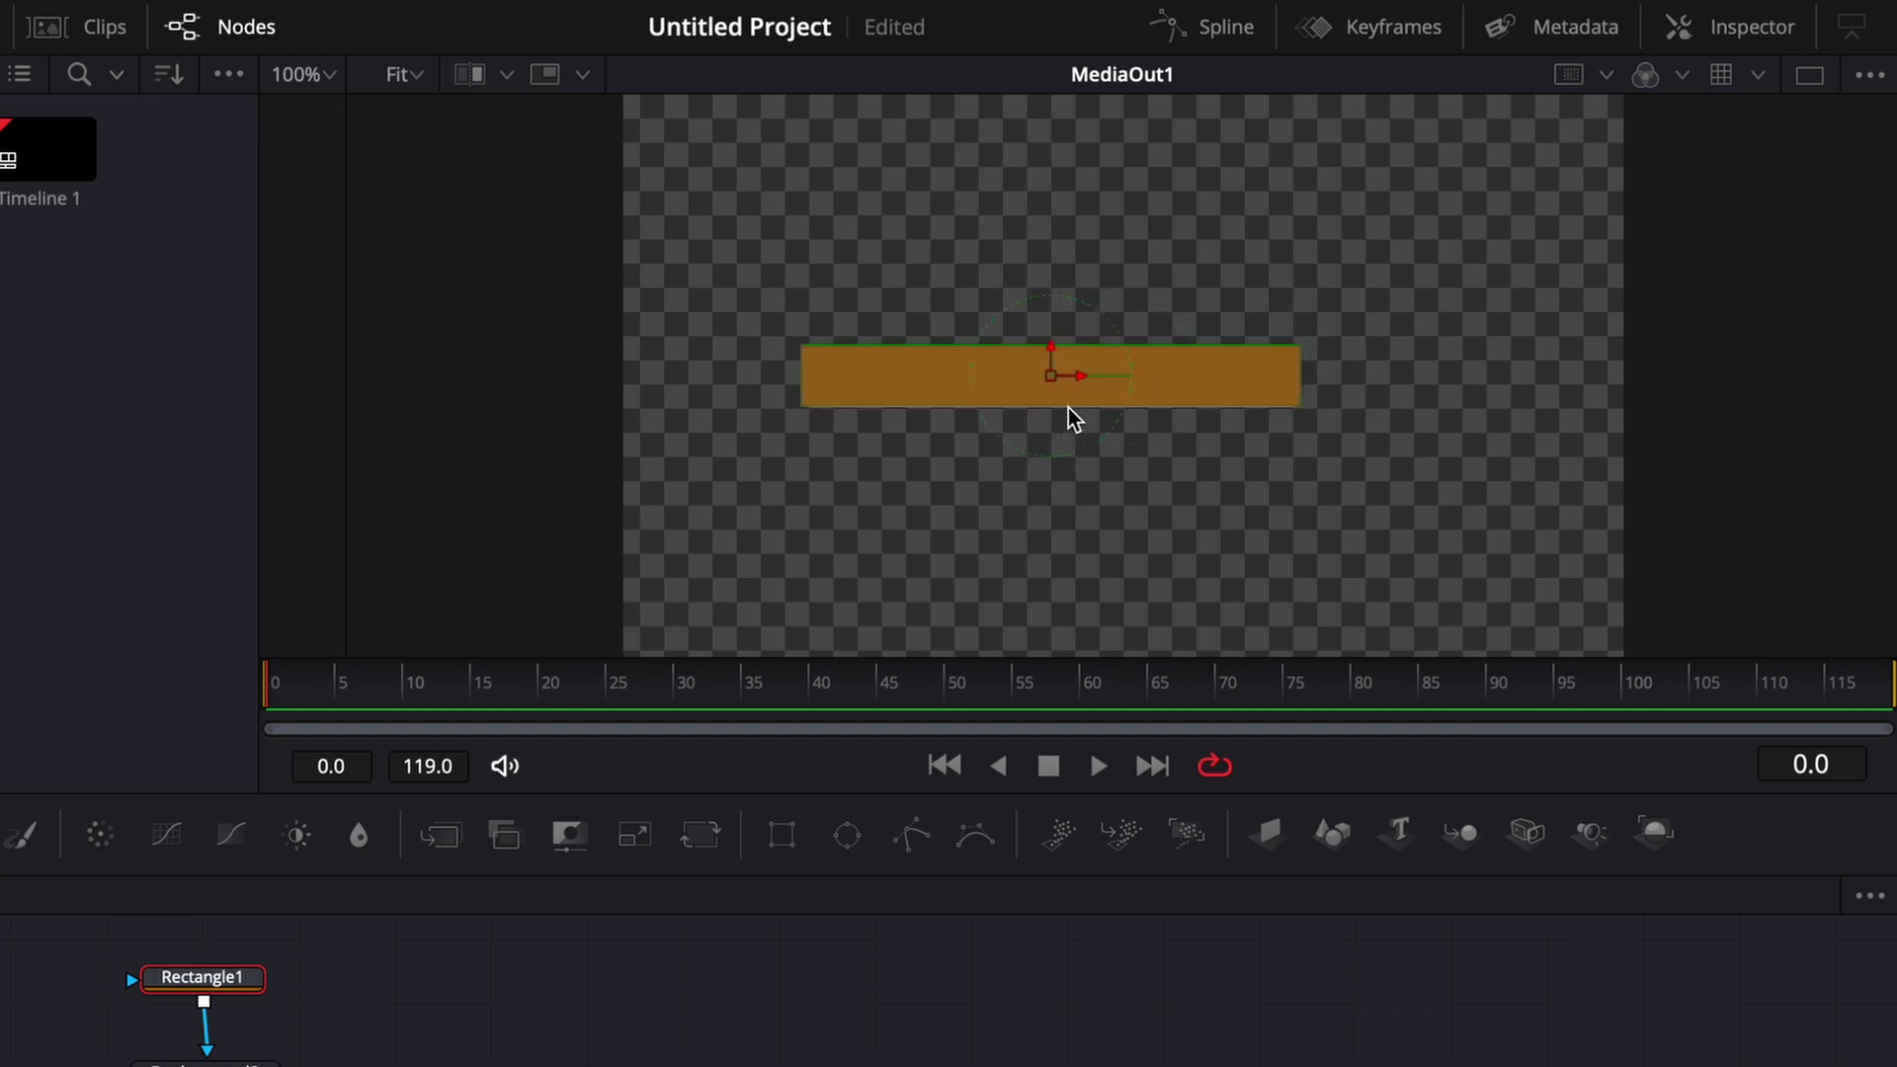
pyautogui.moveTo(1051, 376); pyautogui.dragTo(1051, 589)
pyautogui.moveTo(1320, 618); pyautogui.dragTo(1590, 613)
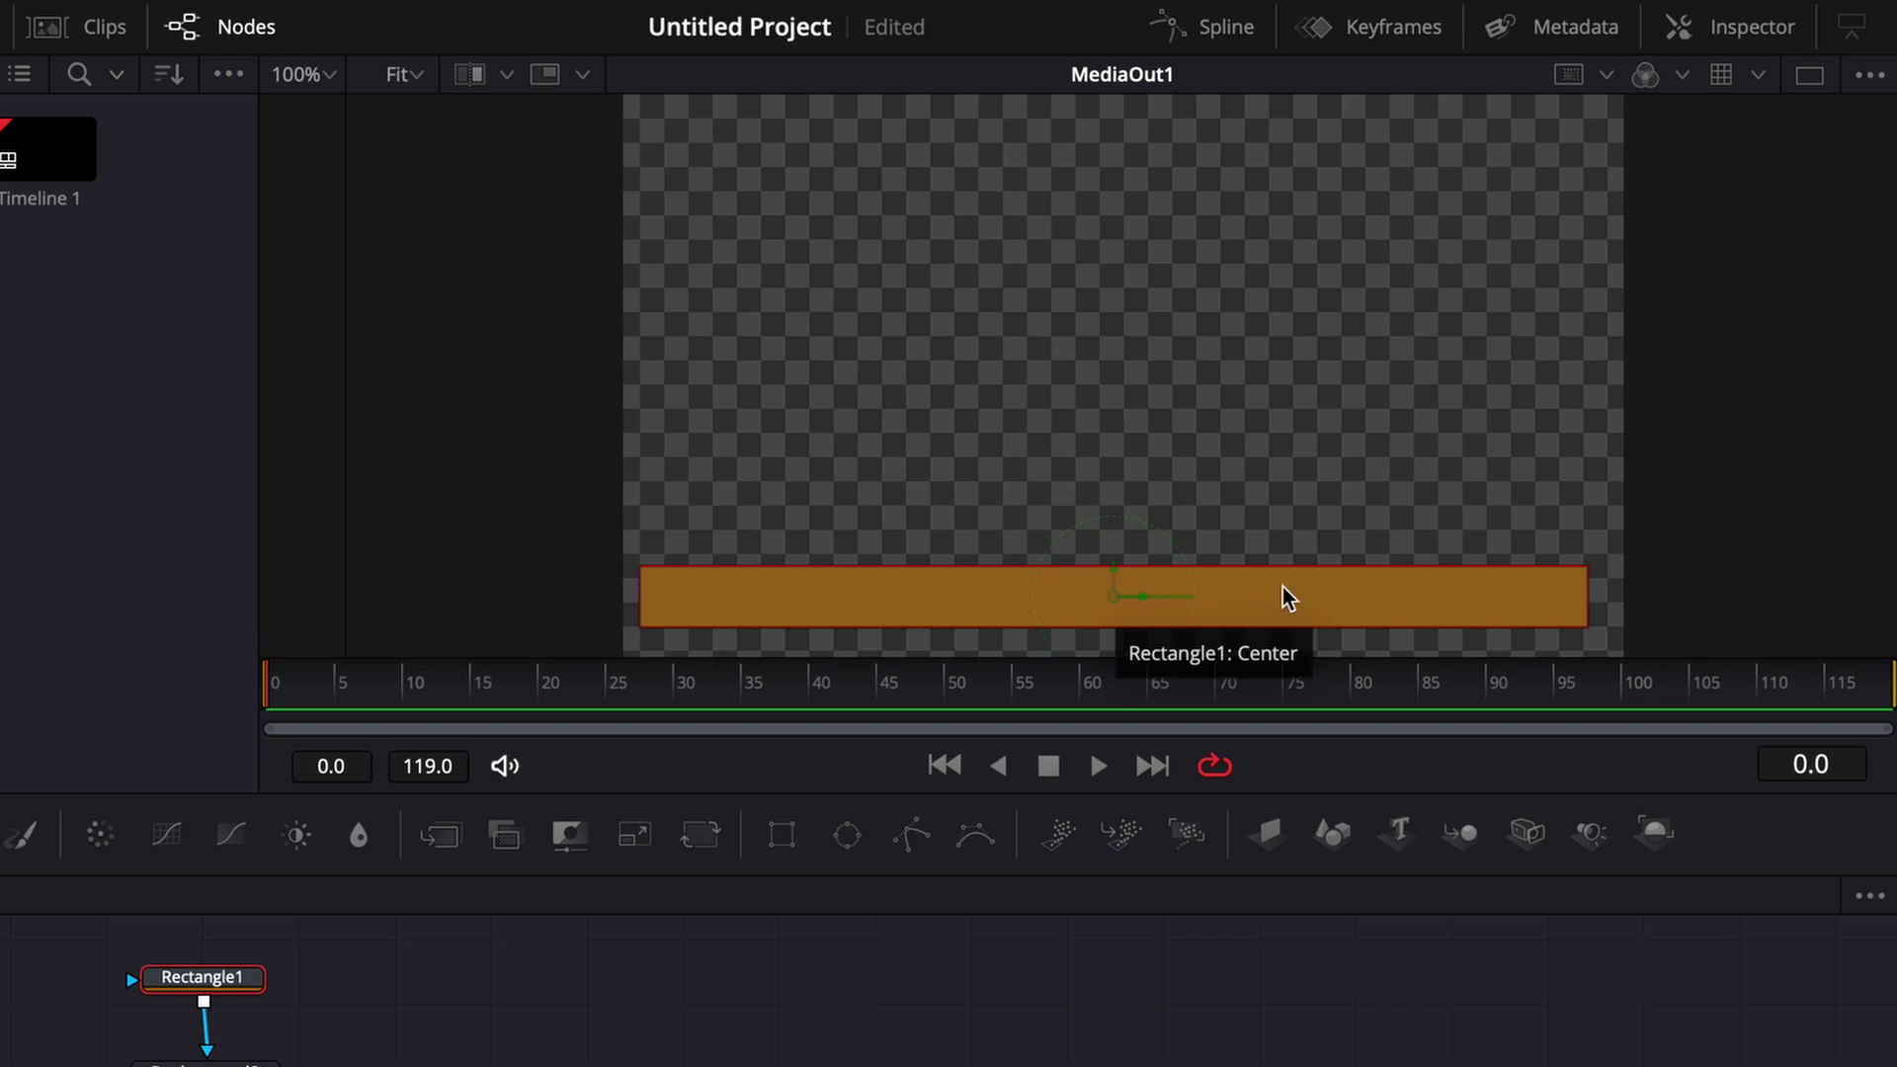
pyautogui.click(1717, 27)
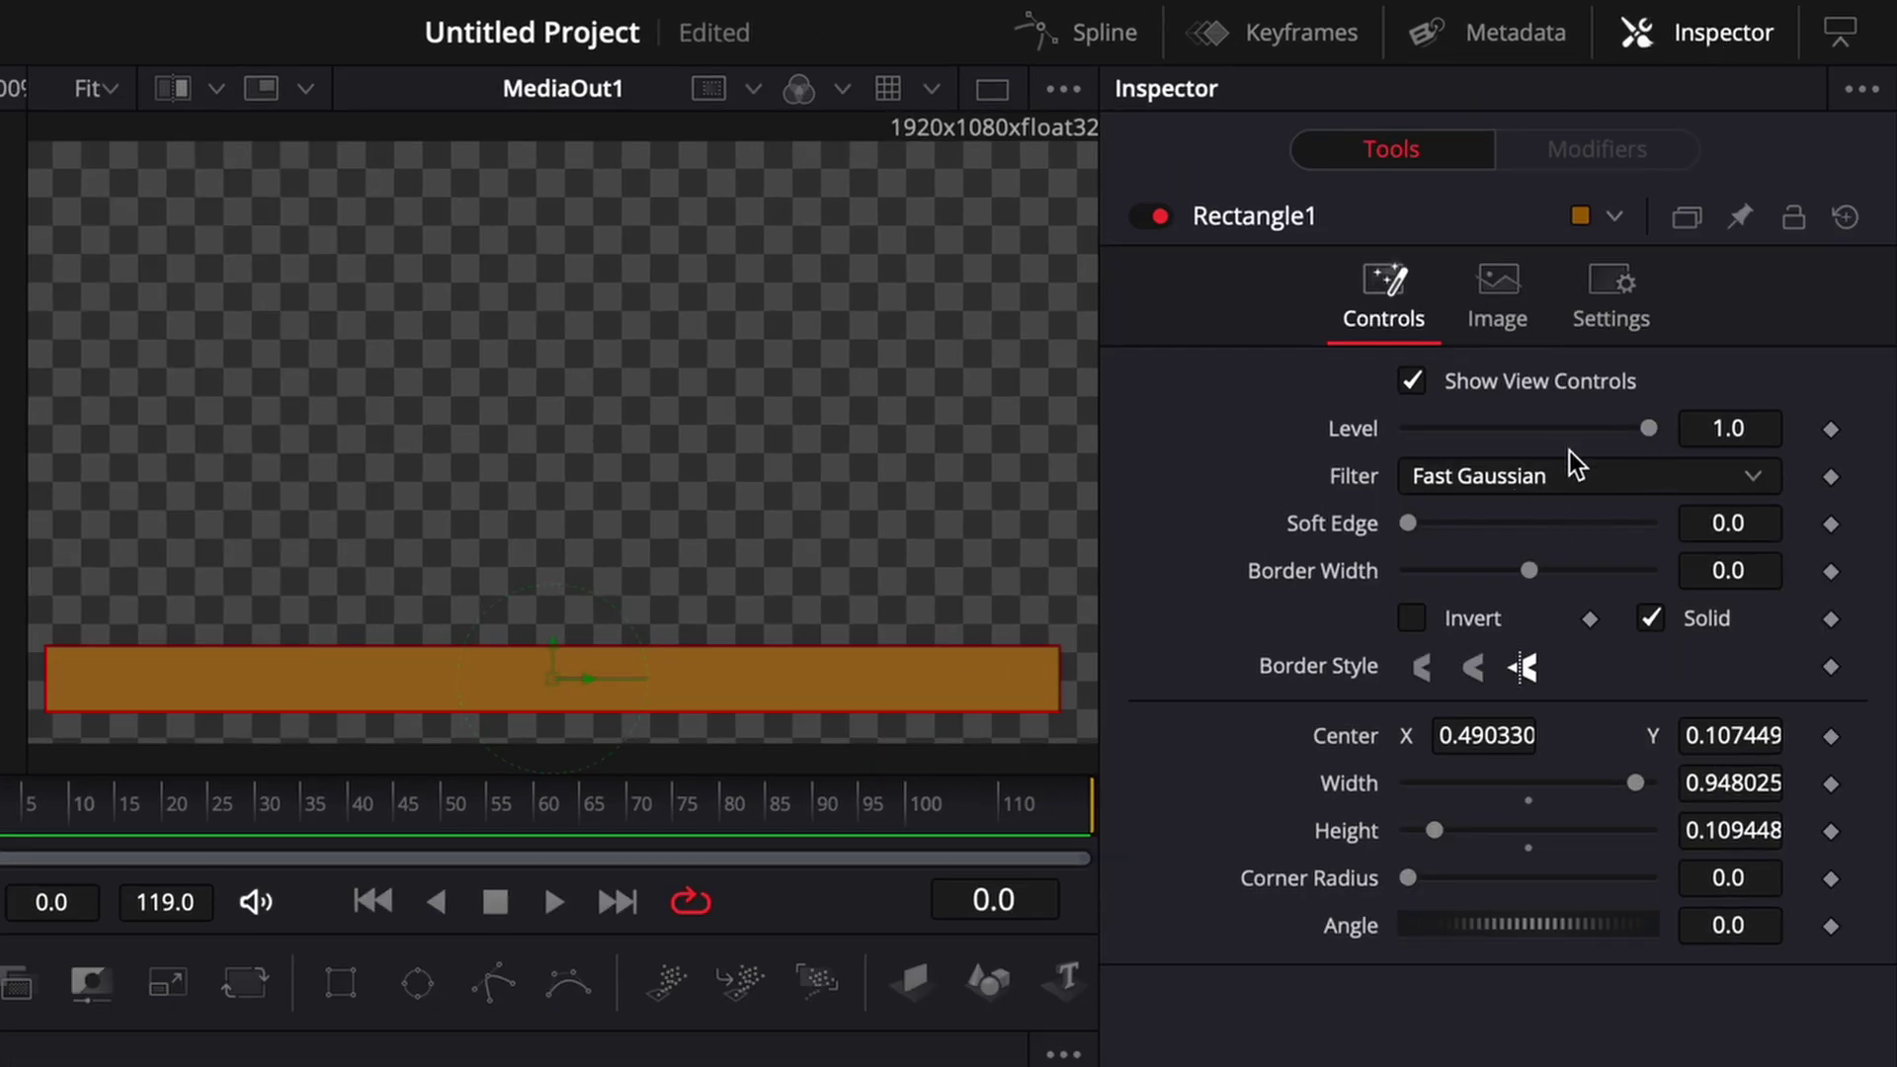
# Turn off Solid on Rectangle1 and give it a visible border.
pyautogui.click(1652, 621)
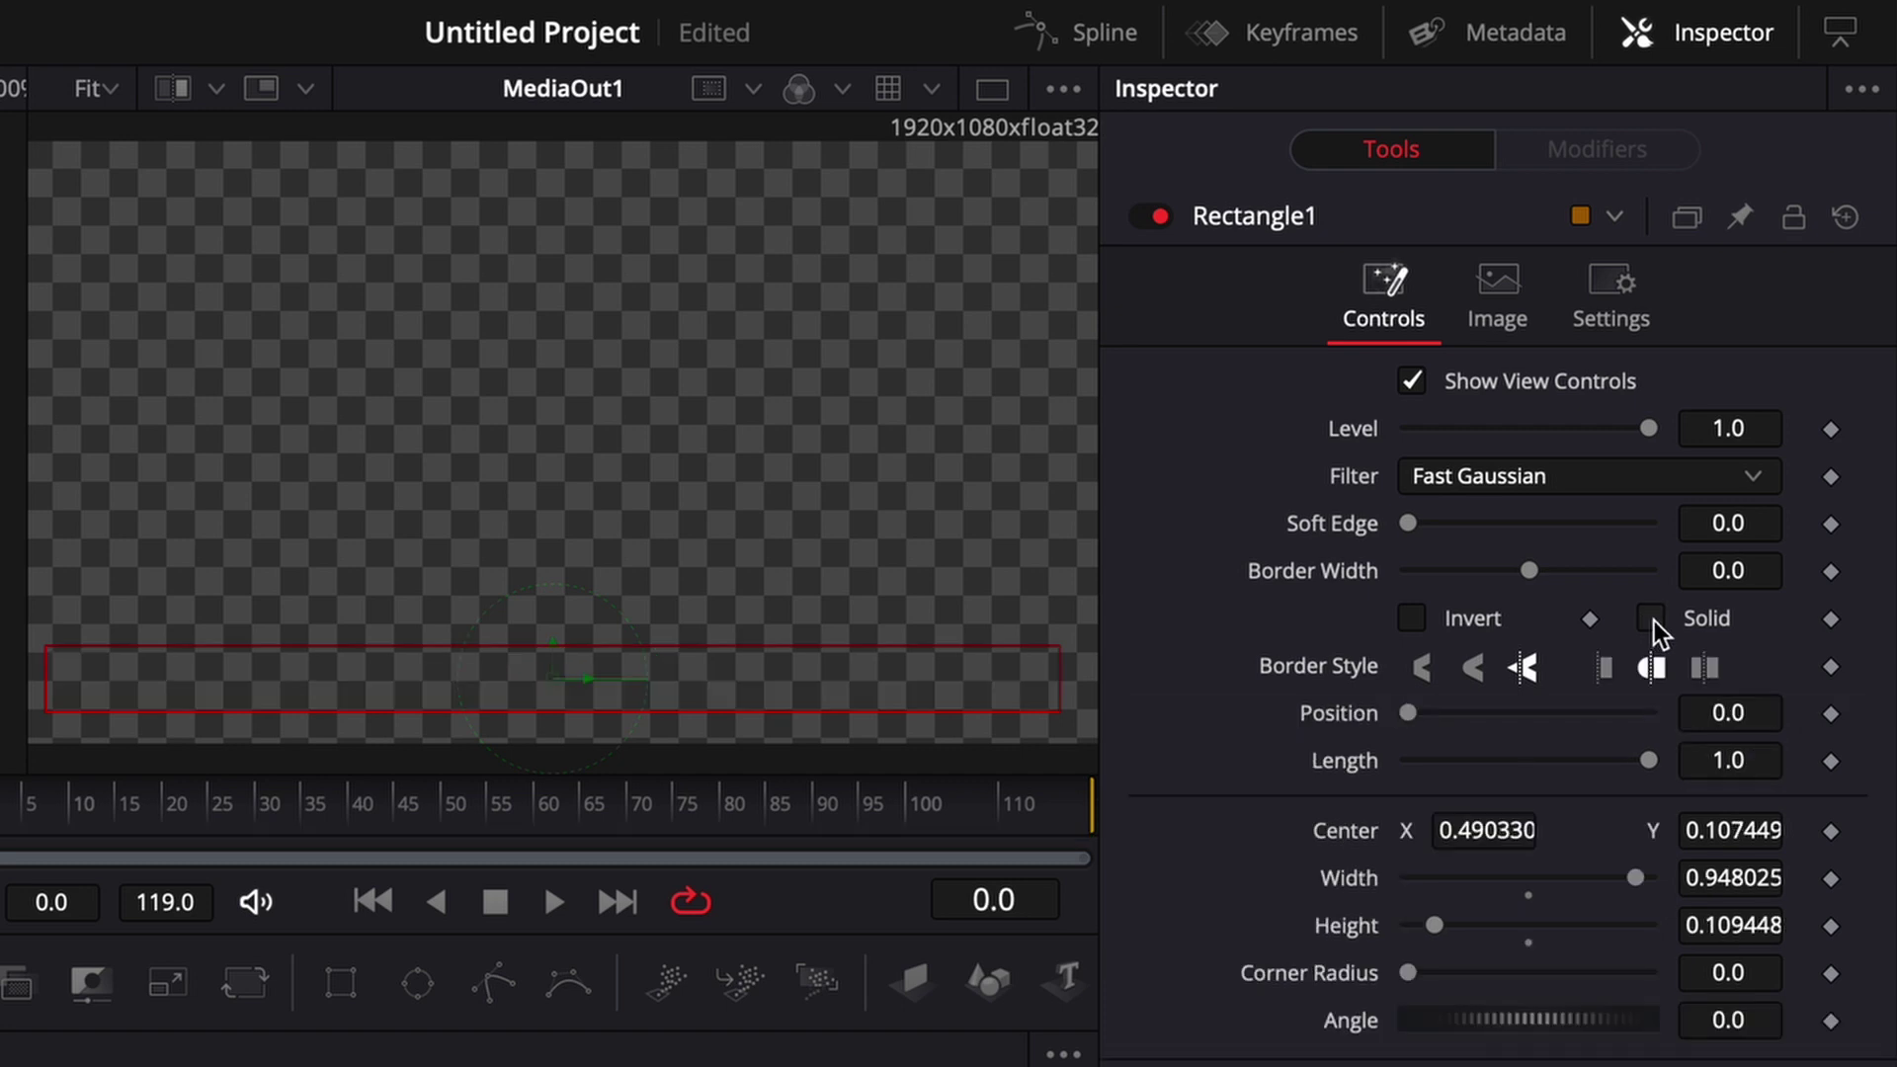
pyautogui.moveTo(1537, 575); pyautogui.dragTo(1541, 578)
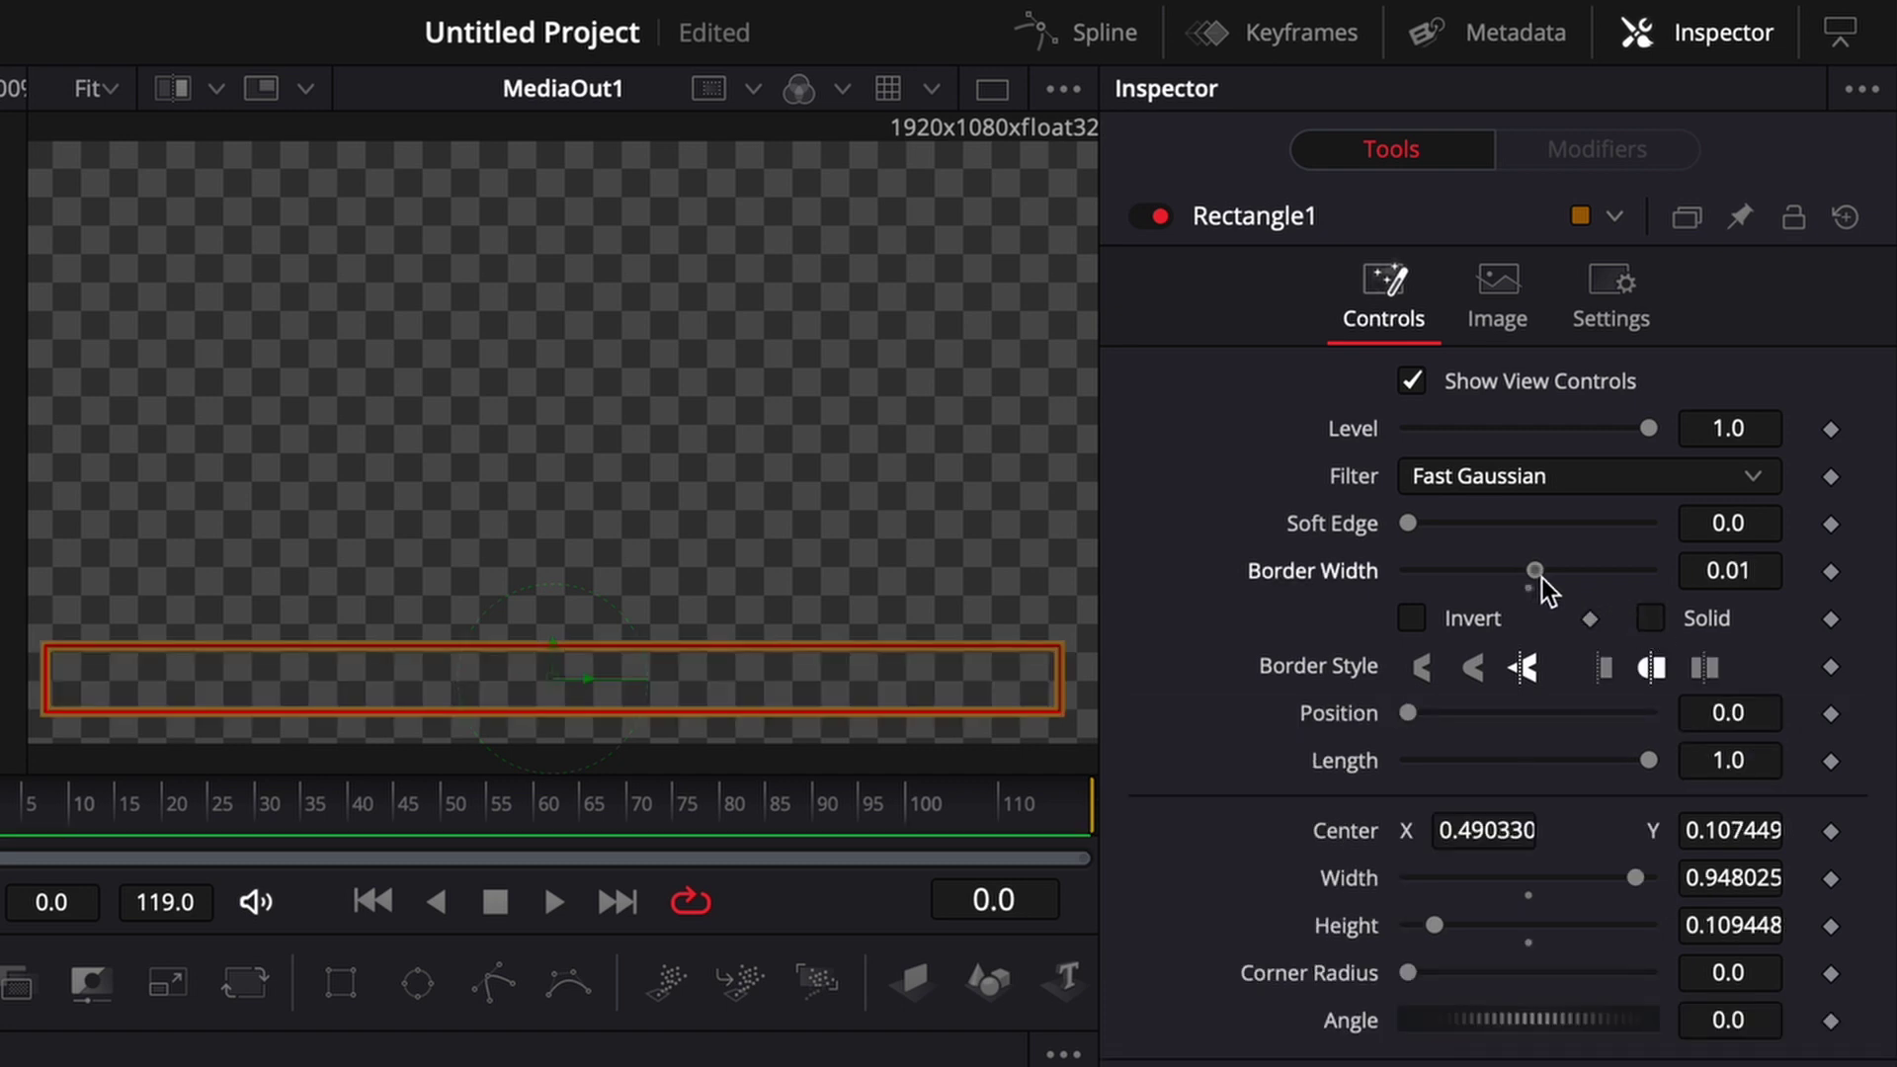
pyautogui.moveTo(1541, 578); pyautogui.dragTo(1539, 589)
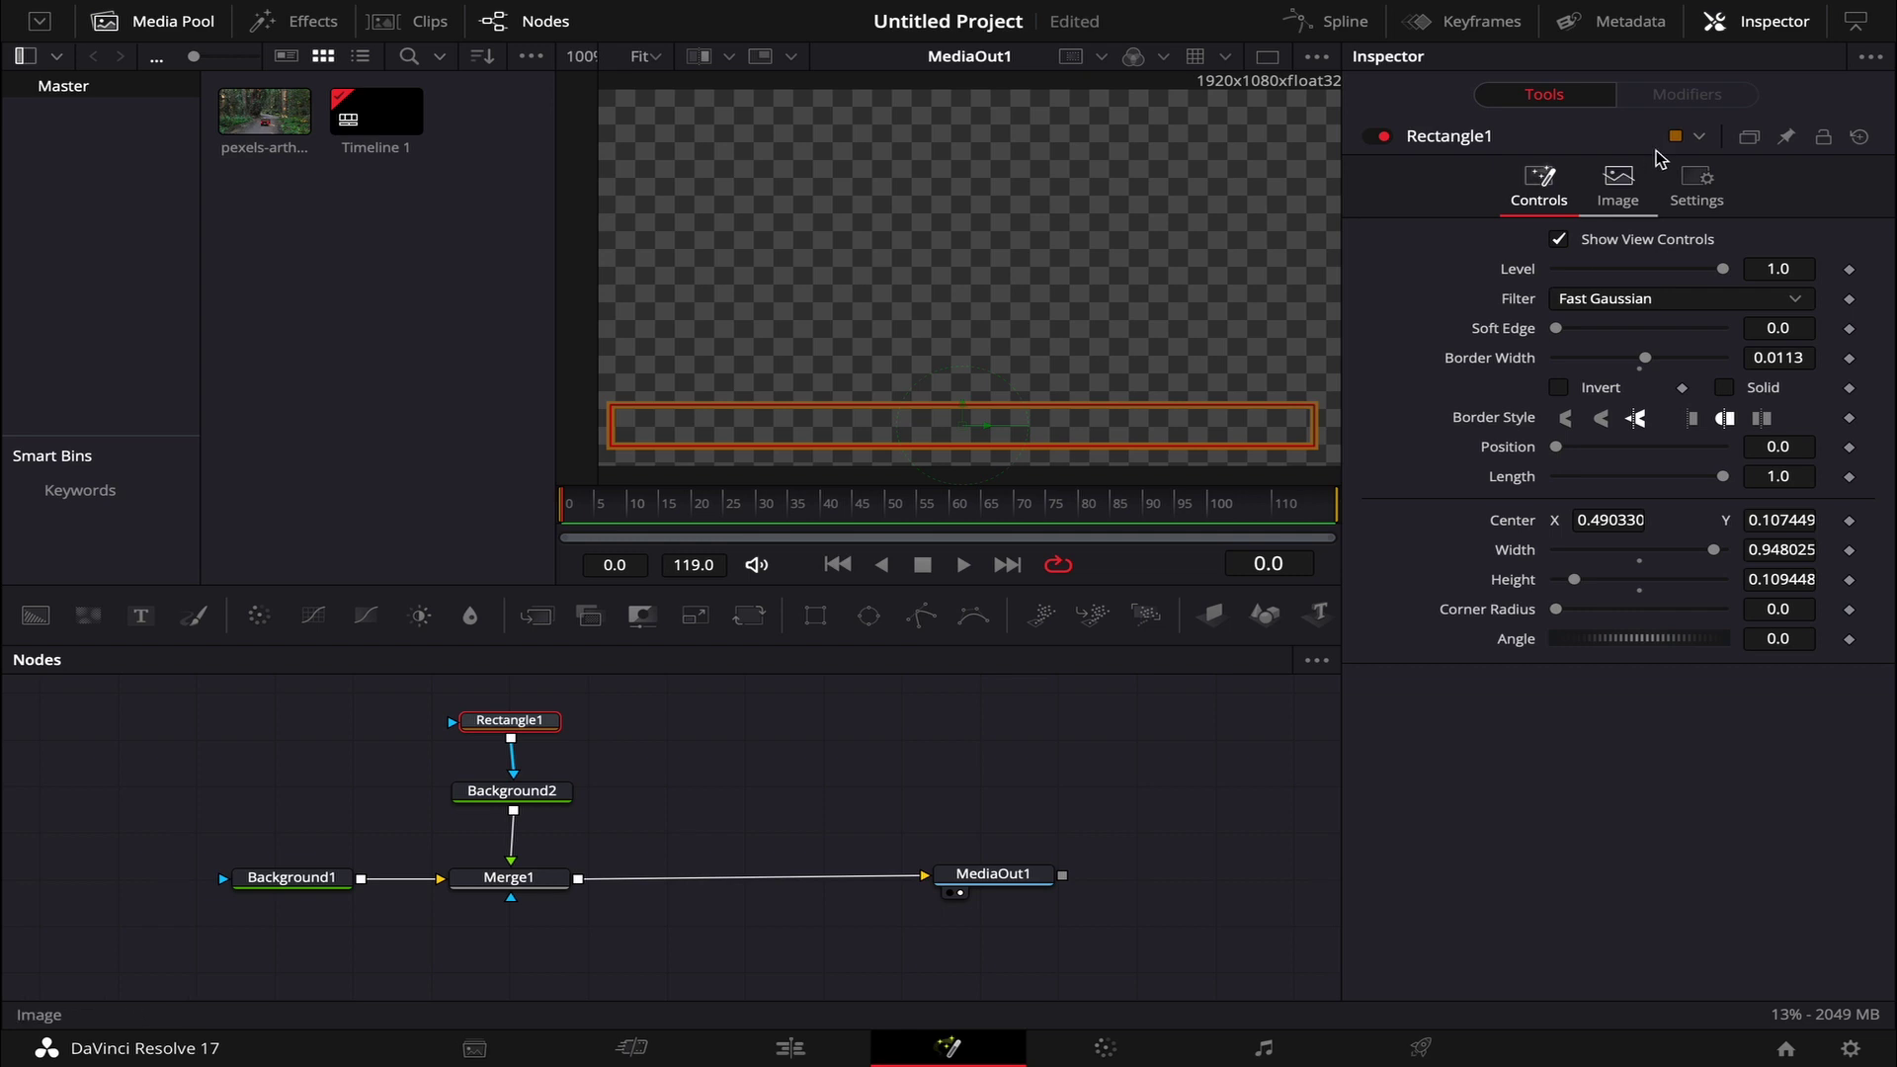
pyautogui.click(1741, 39)
pyautogui.click(523, 794)
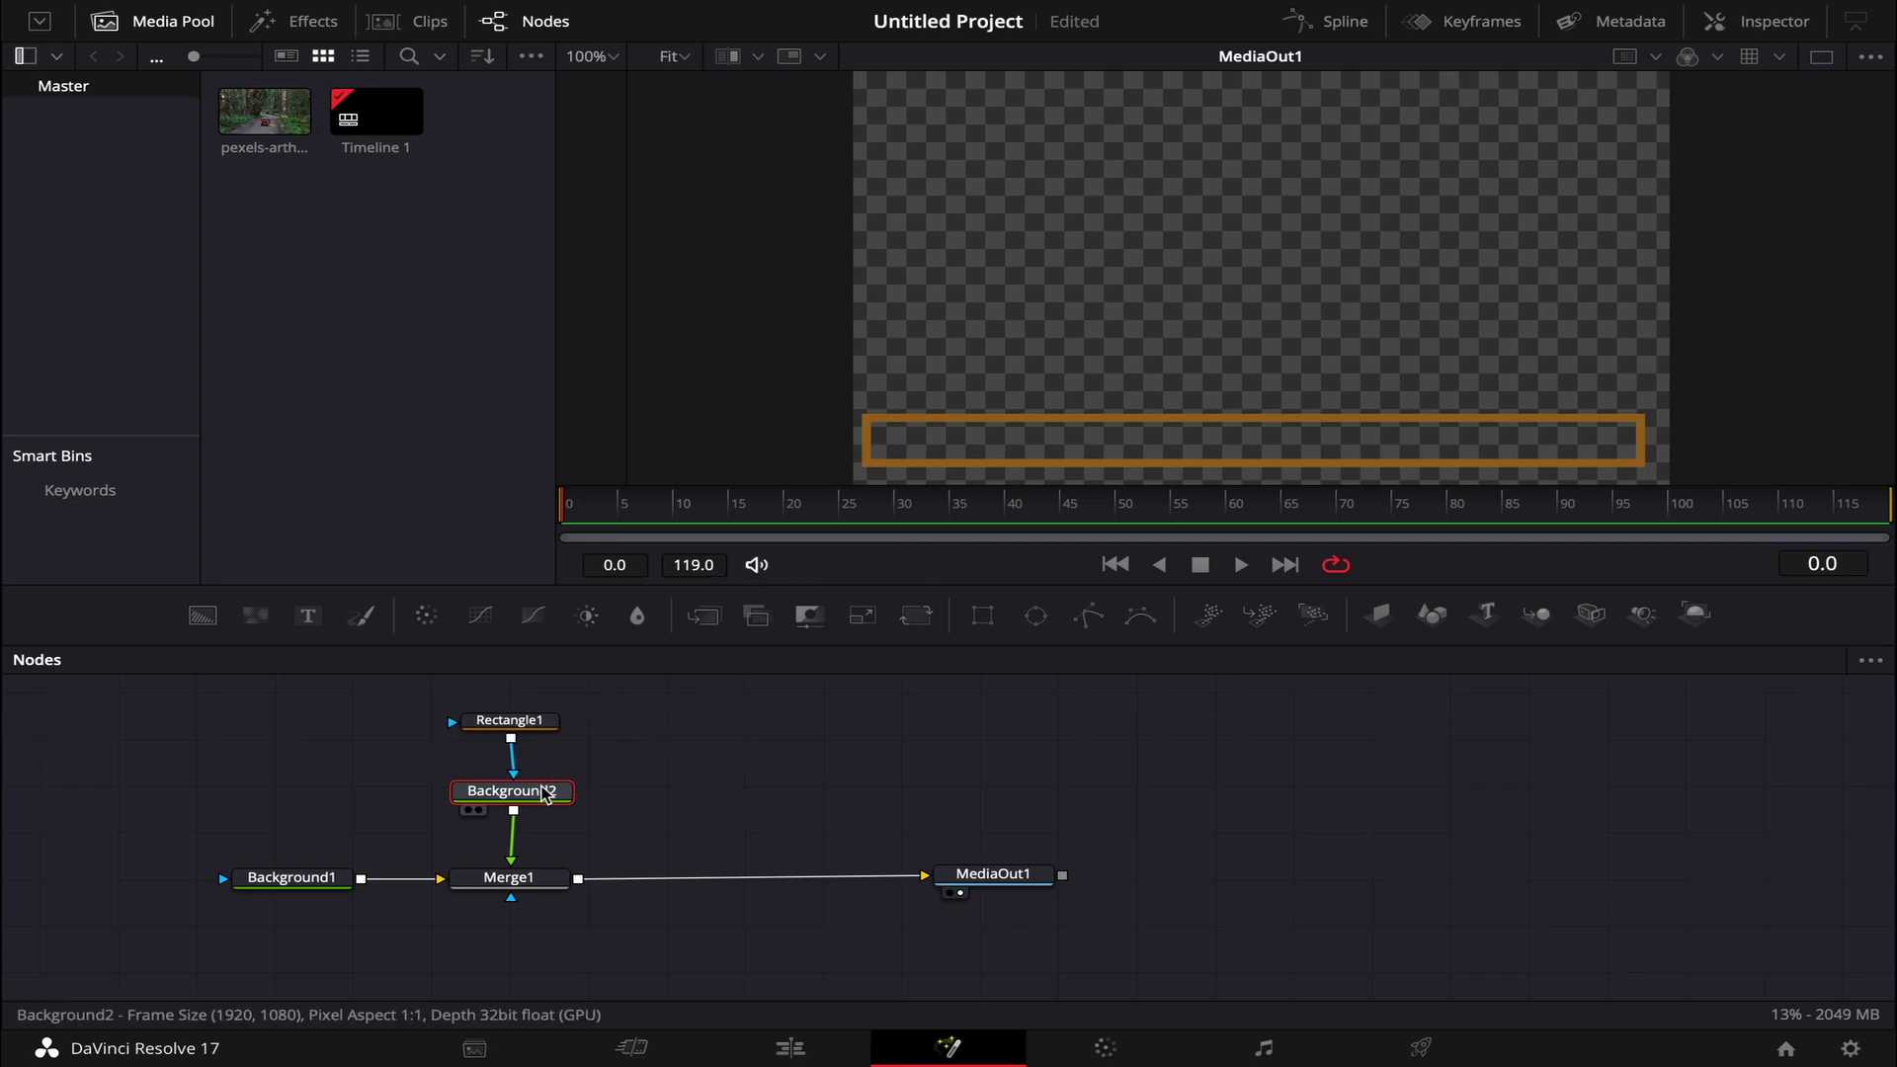
pyautogui.click(532, 721)
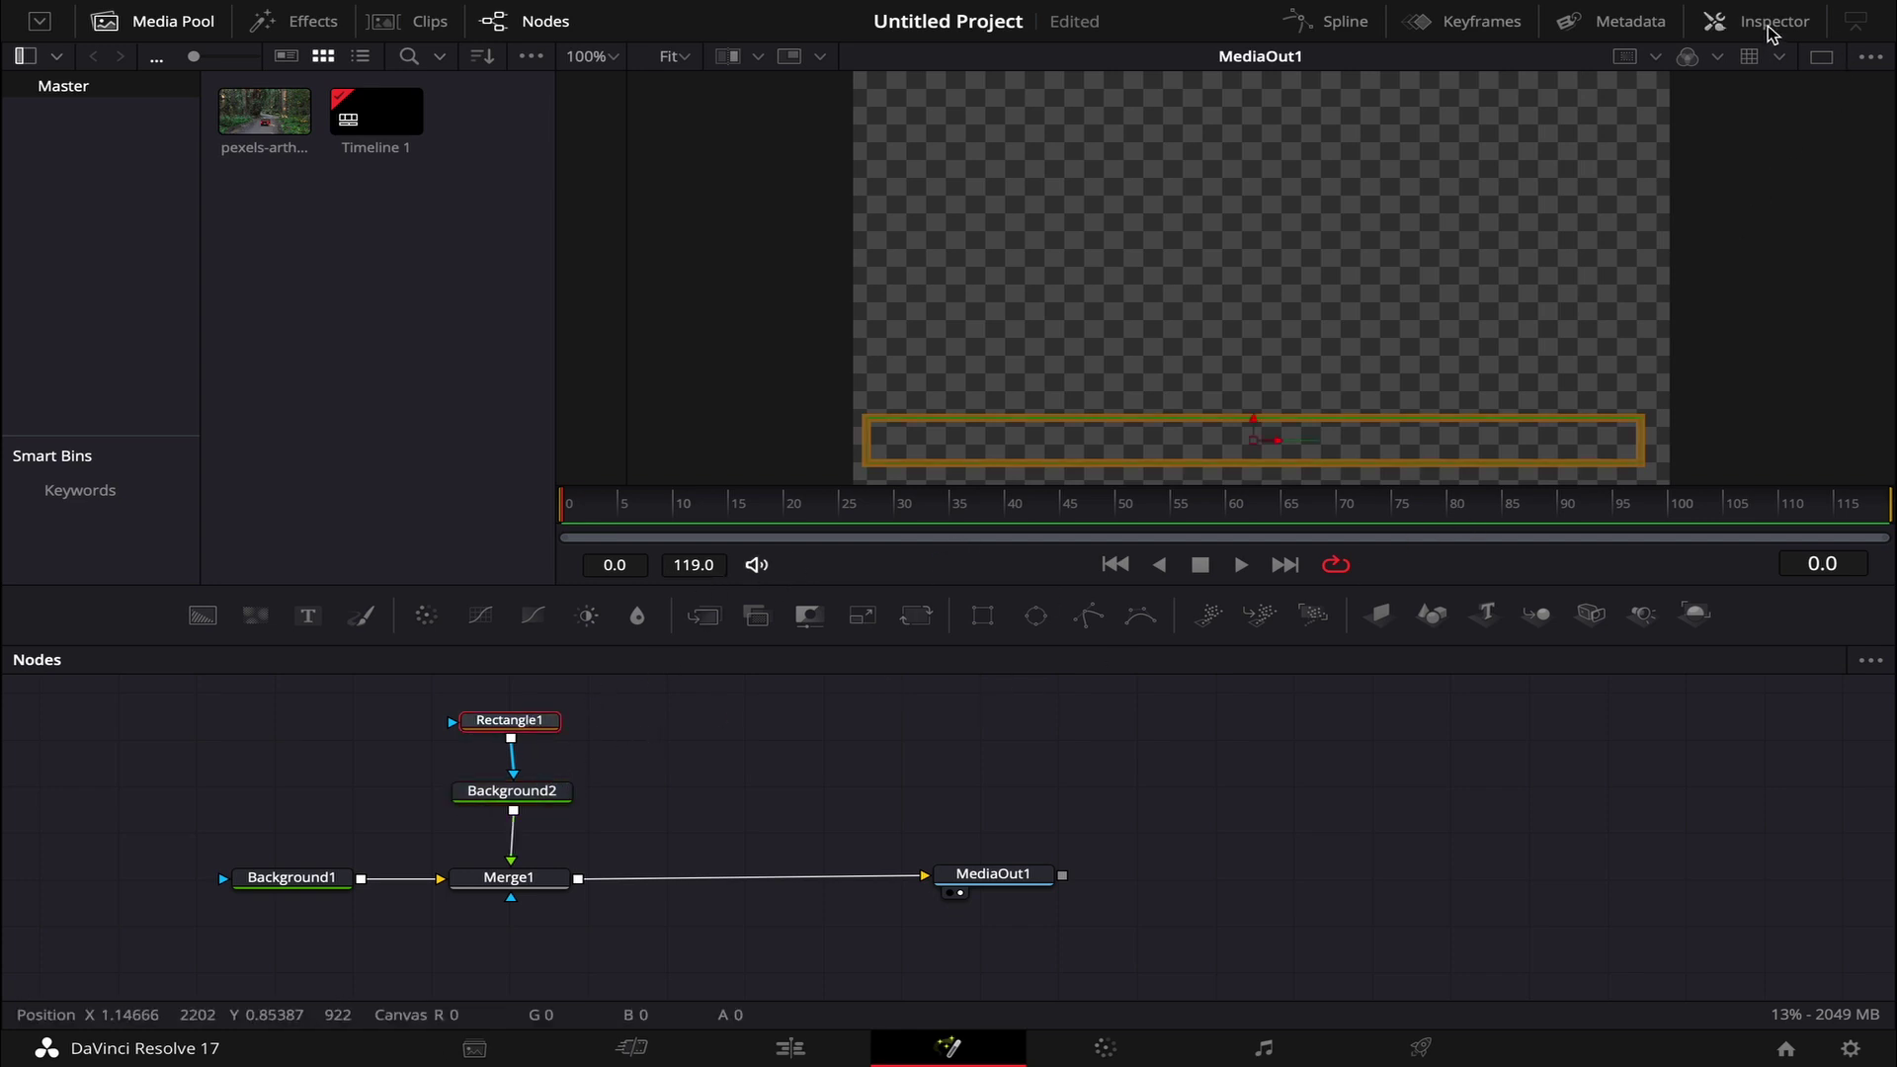
# Set Rectangle1's Border Width to 0.01, then fine-tune it down to 0.0072.
pyautogui.click(1768, 21)
pyautogui.write('0.01')
pyautogui.press('Return')
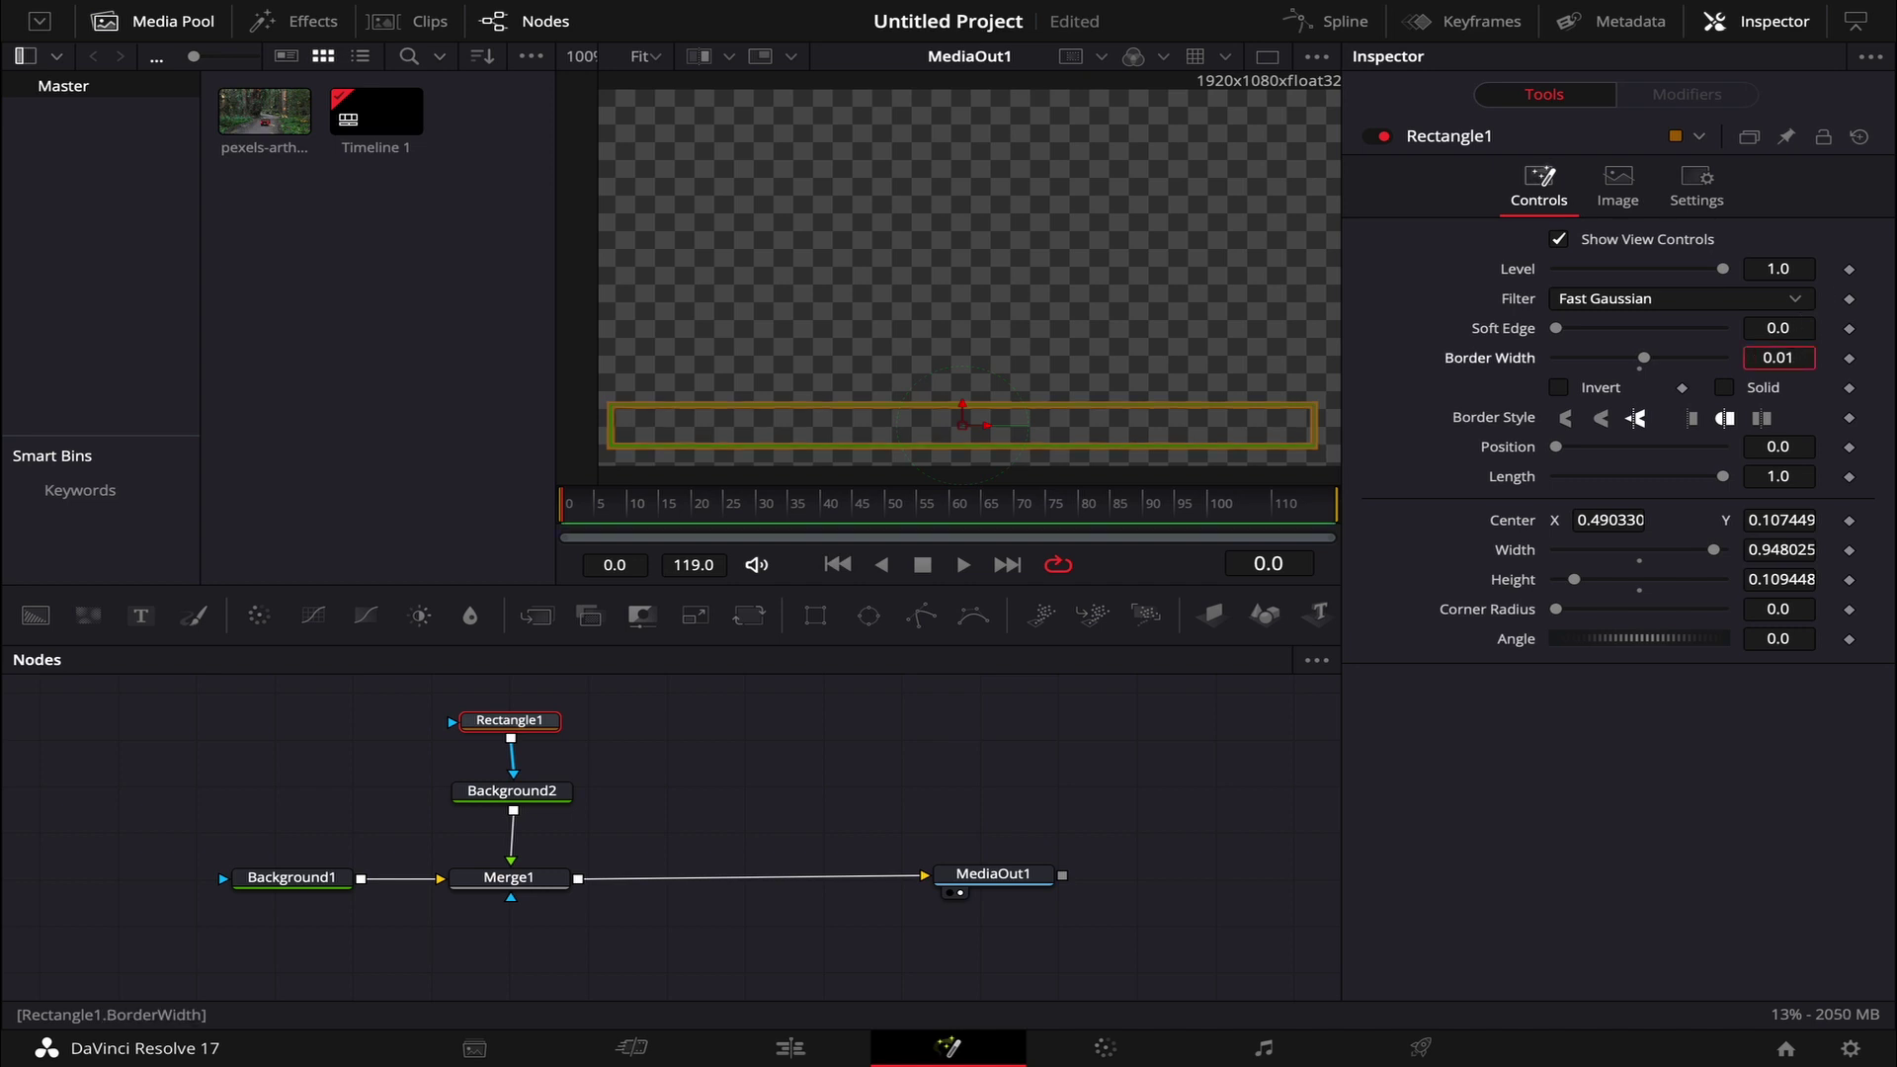
pyautogui.moveTo(1778, 358); pyautogui.dragTo(1671, 391)
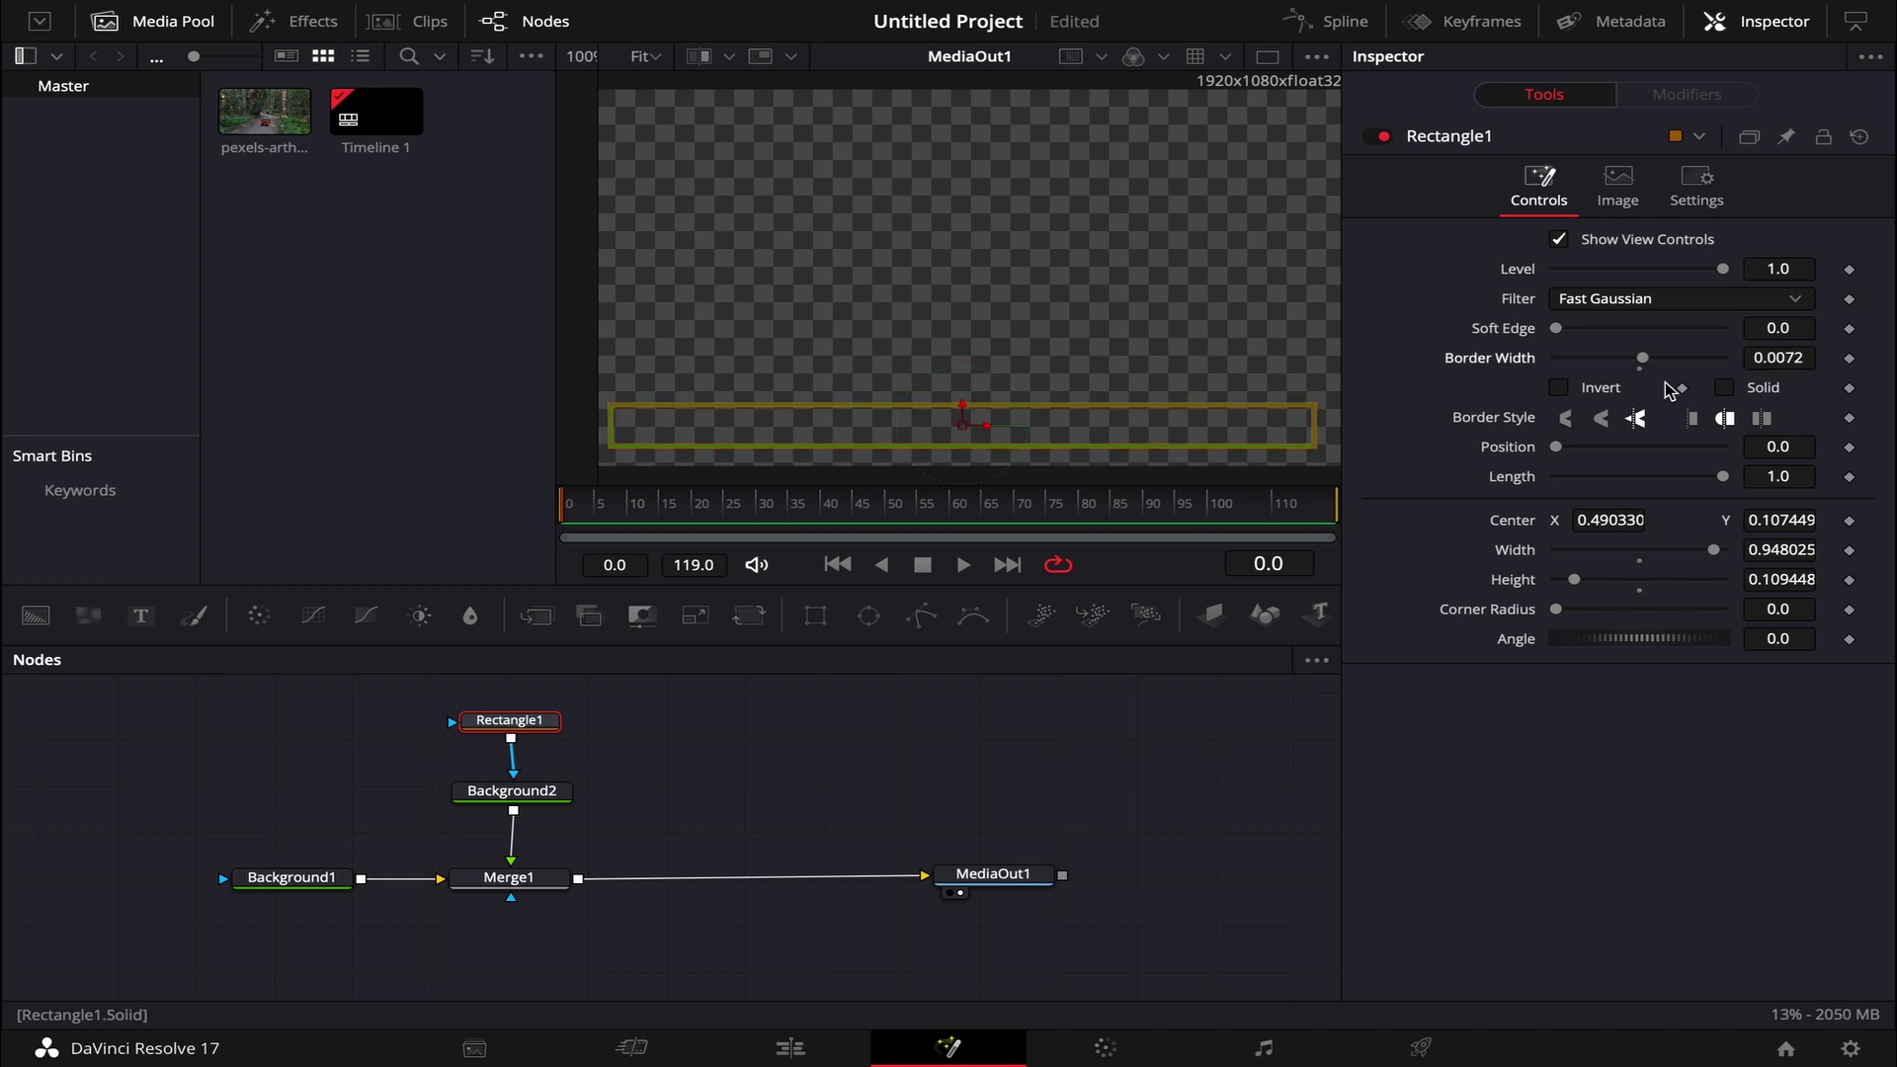
pyautogui.click(545, 801)
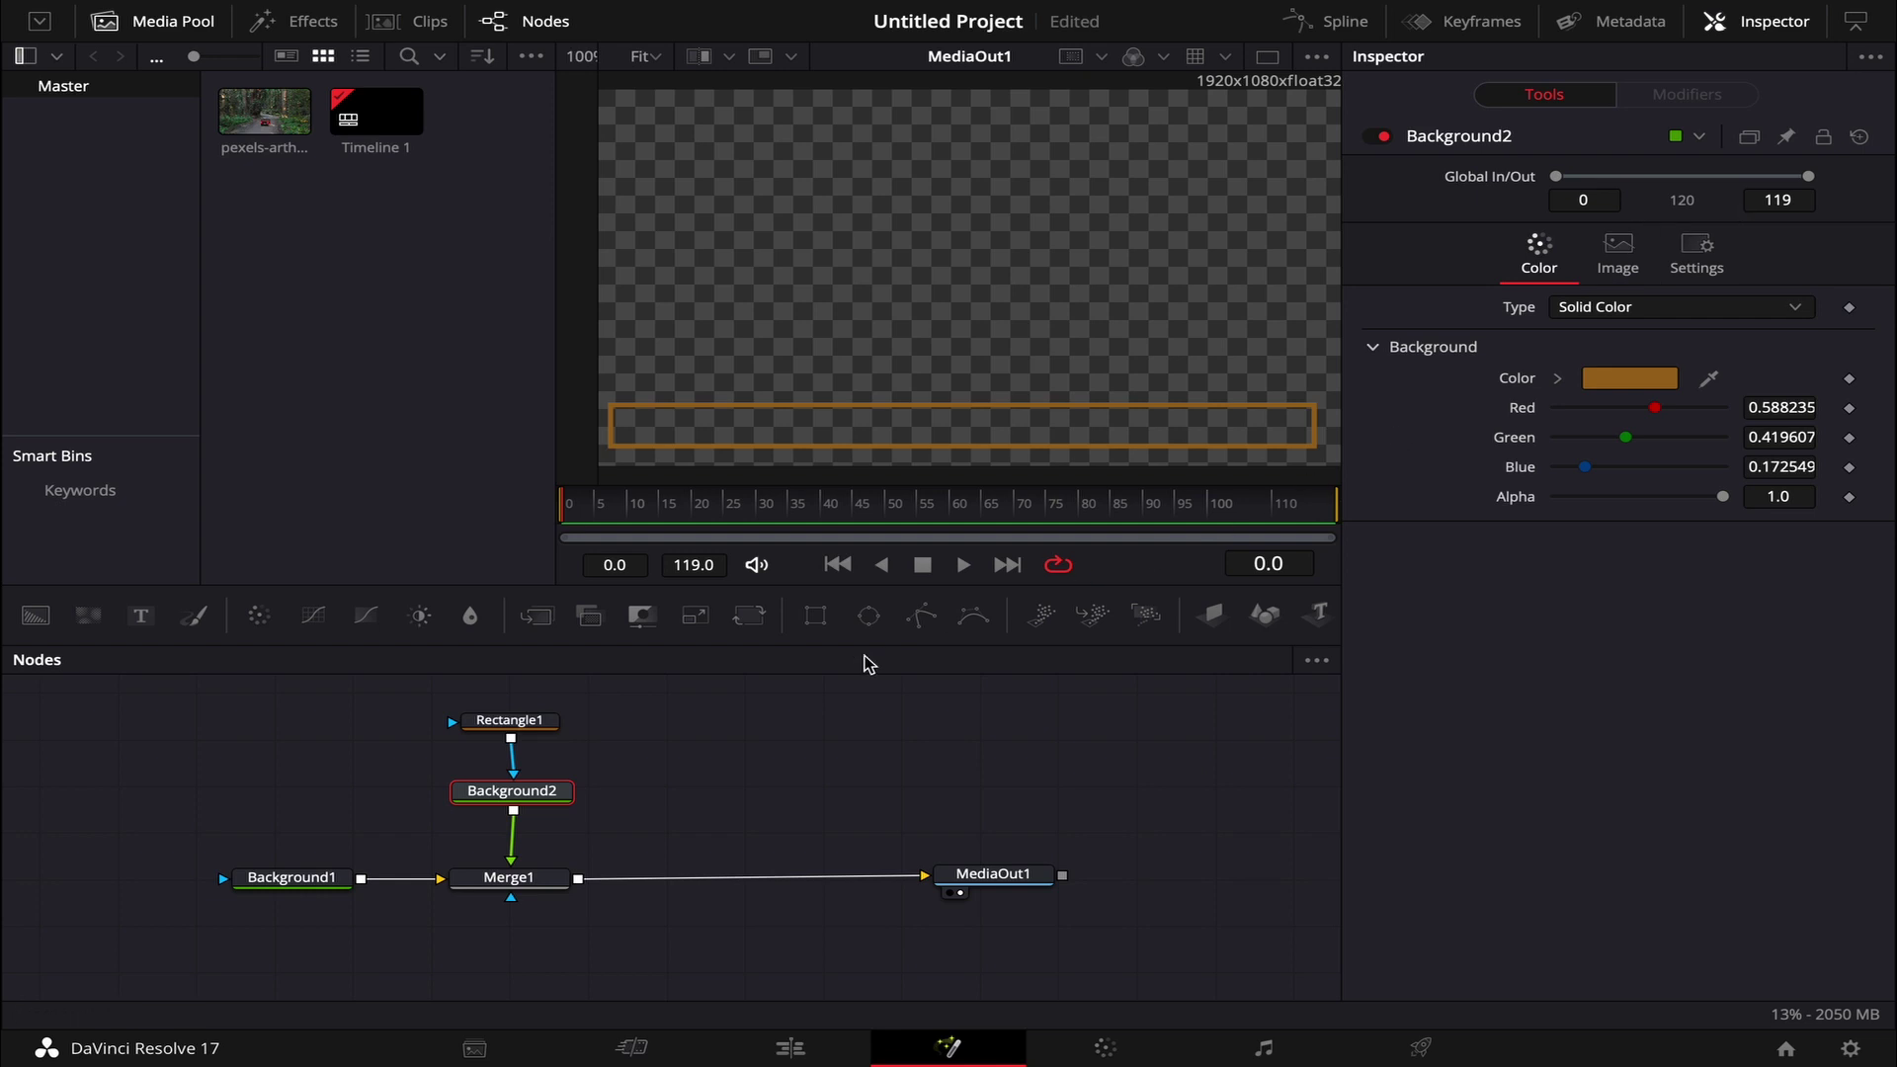
pyautogui.moveTo(615, 687); pyautogui.dragTo(454, 816)
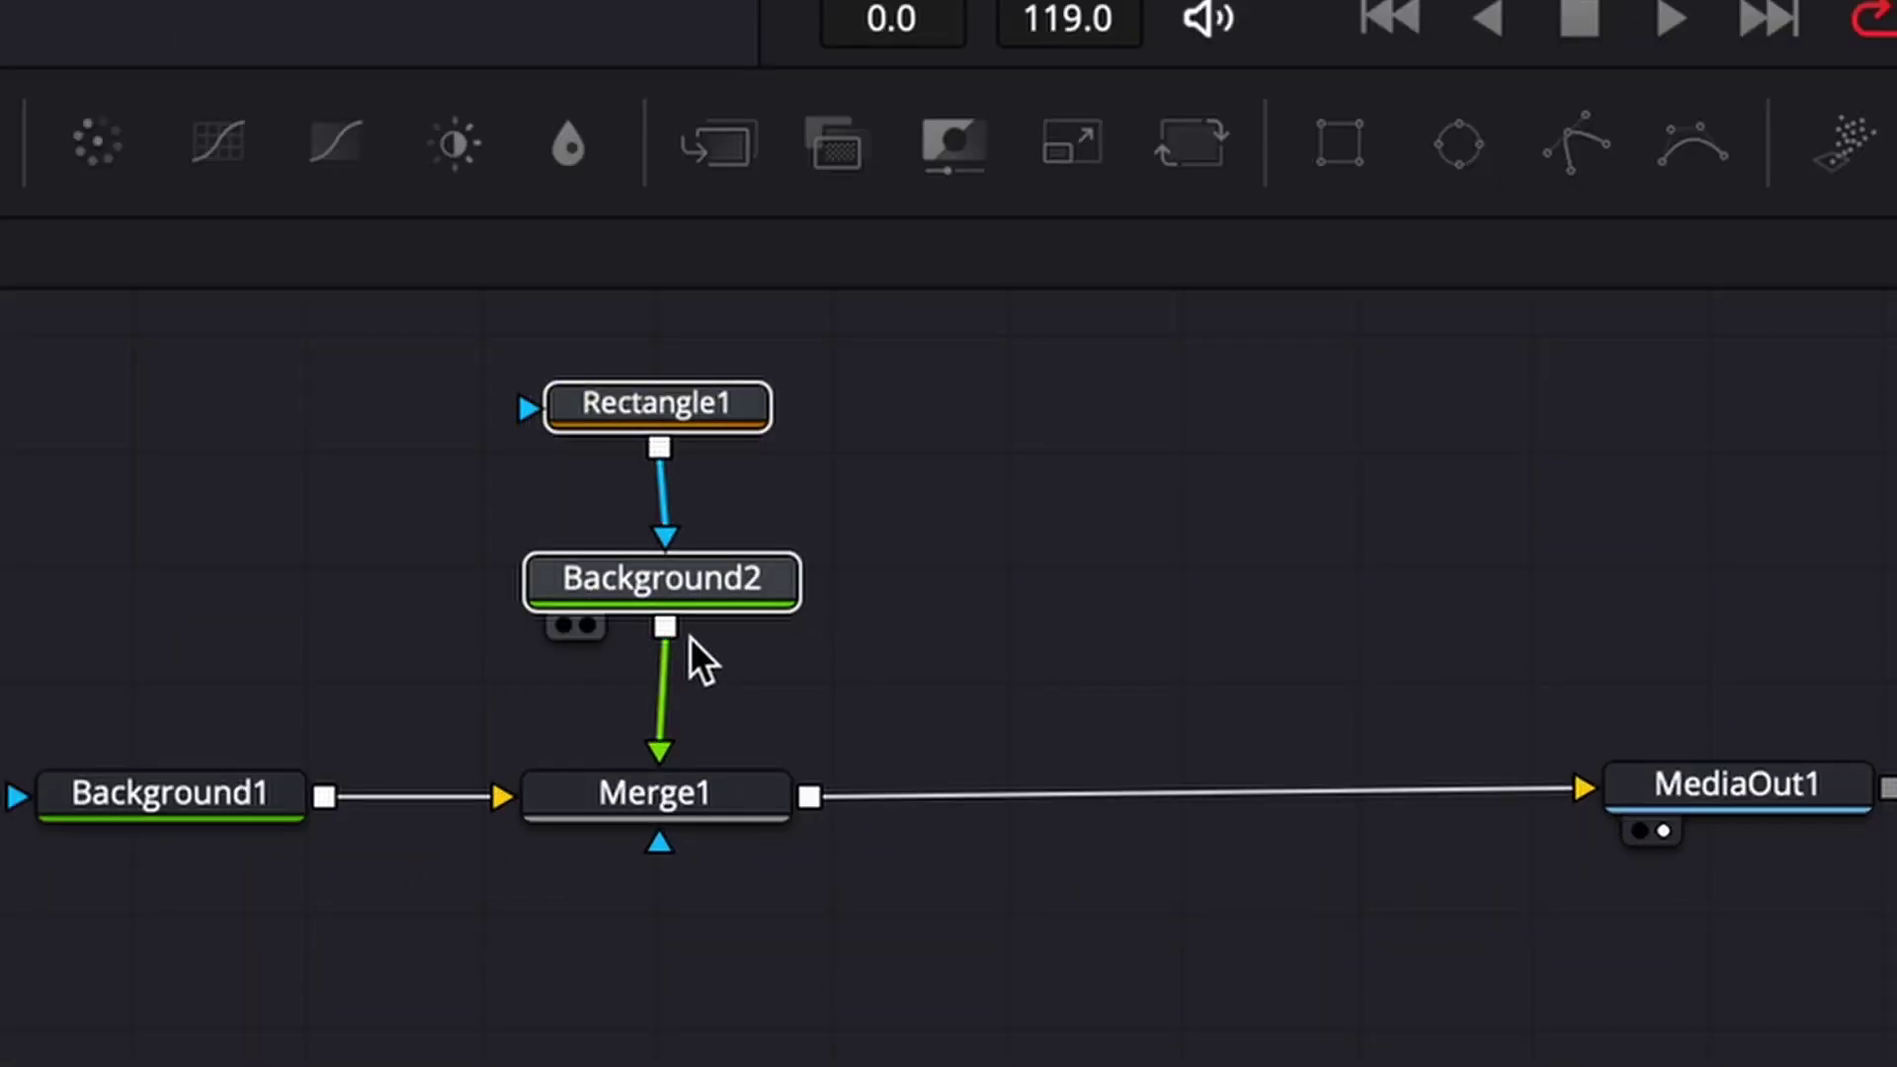
# Copy and paste Rectangle1 and Background2, merging the copies before MediaOut1 as Merge2.
pyautogui.rightClick(527, 800)
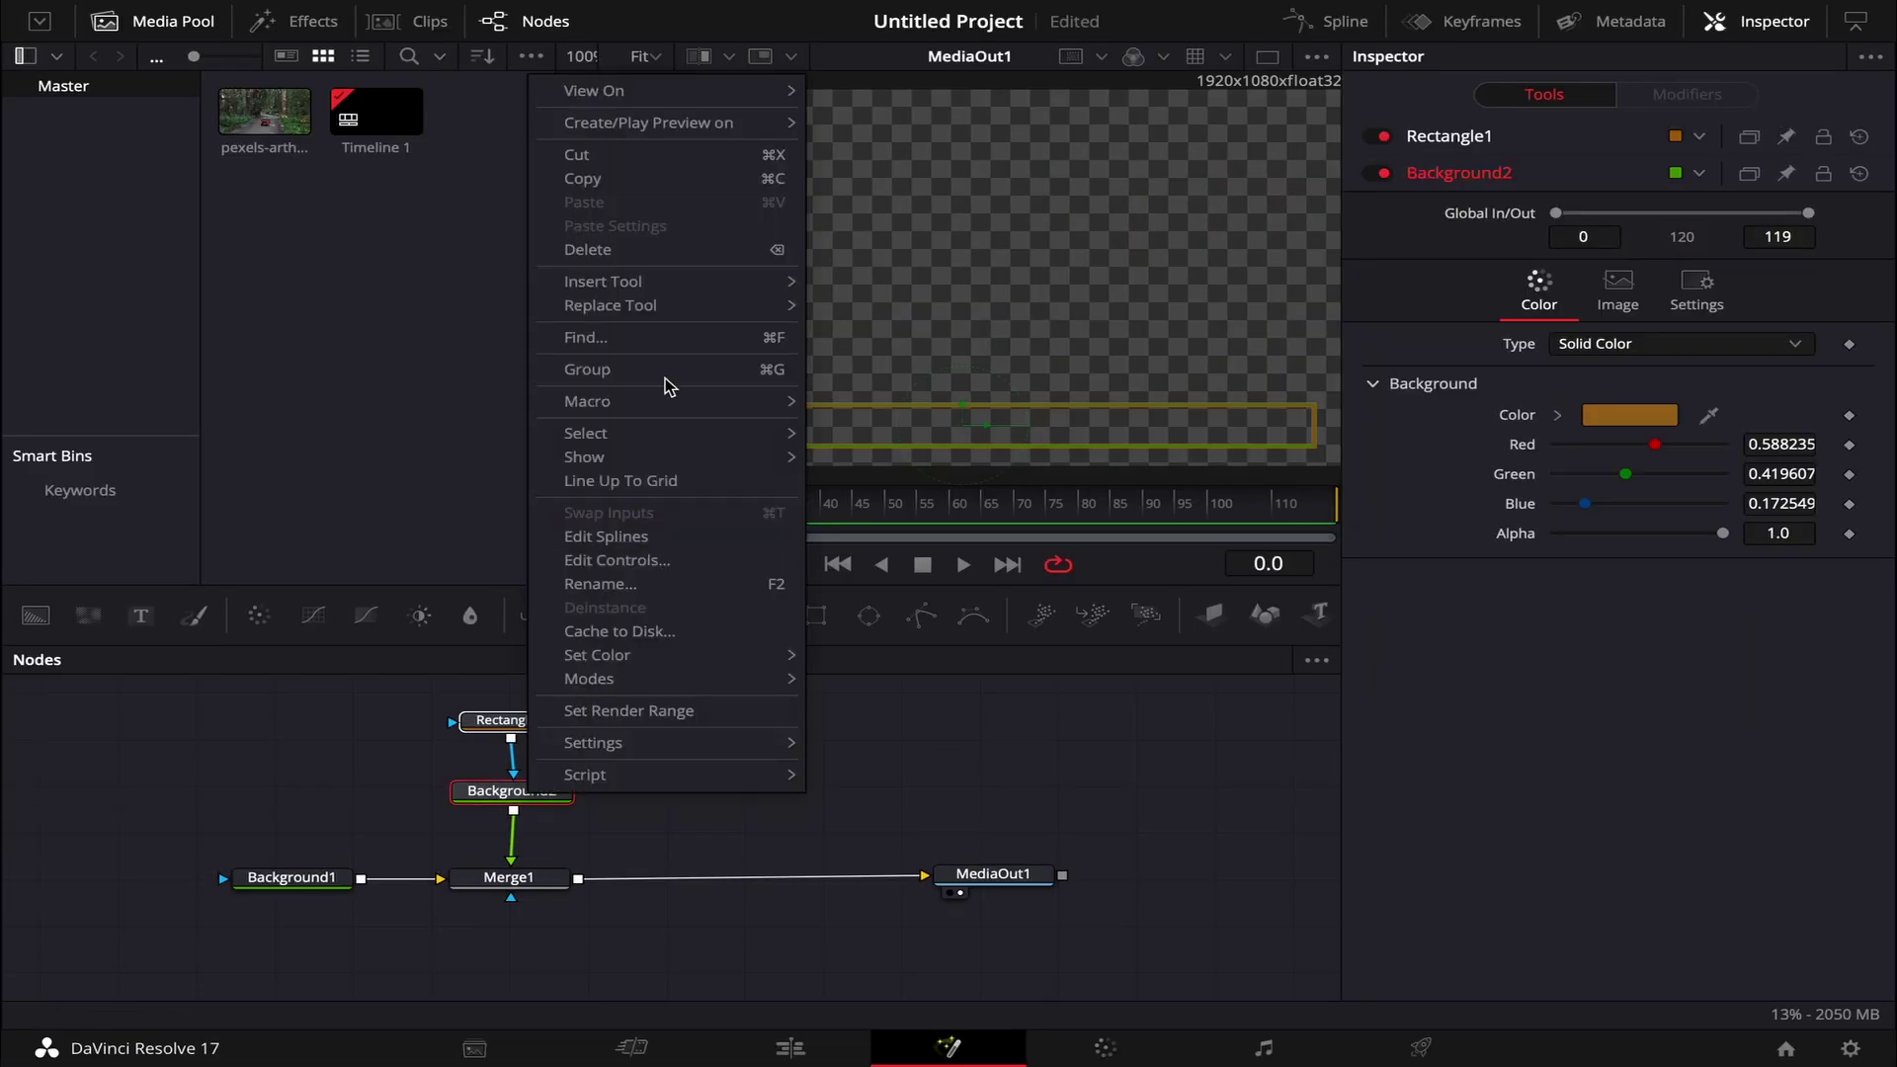
pyautogui.click(632, 178)
pyautogui.click(753, 745)
pyautogui.rightClick(748, 759)
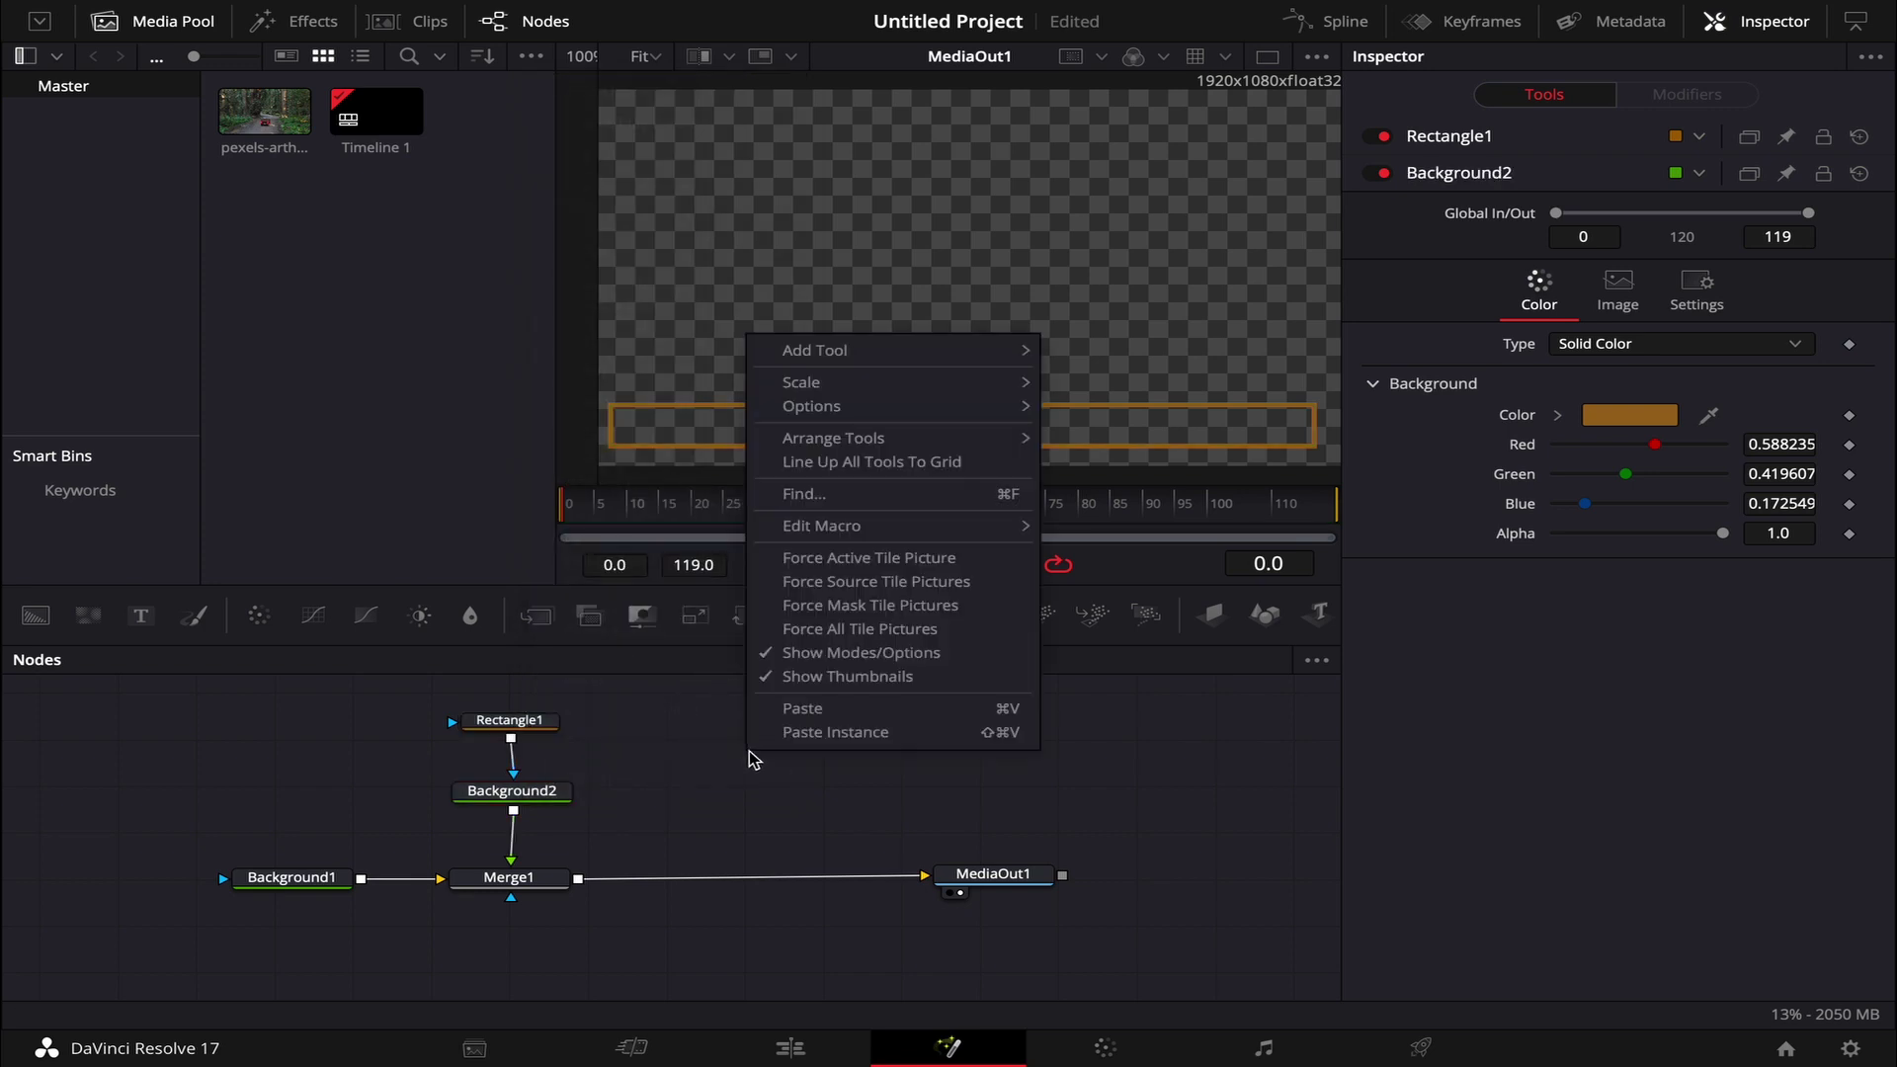
pyautogui.click(681, 758)
pyautogui.hotkey('ctrl', 'v')
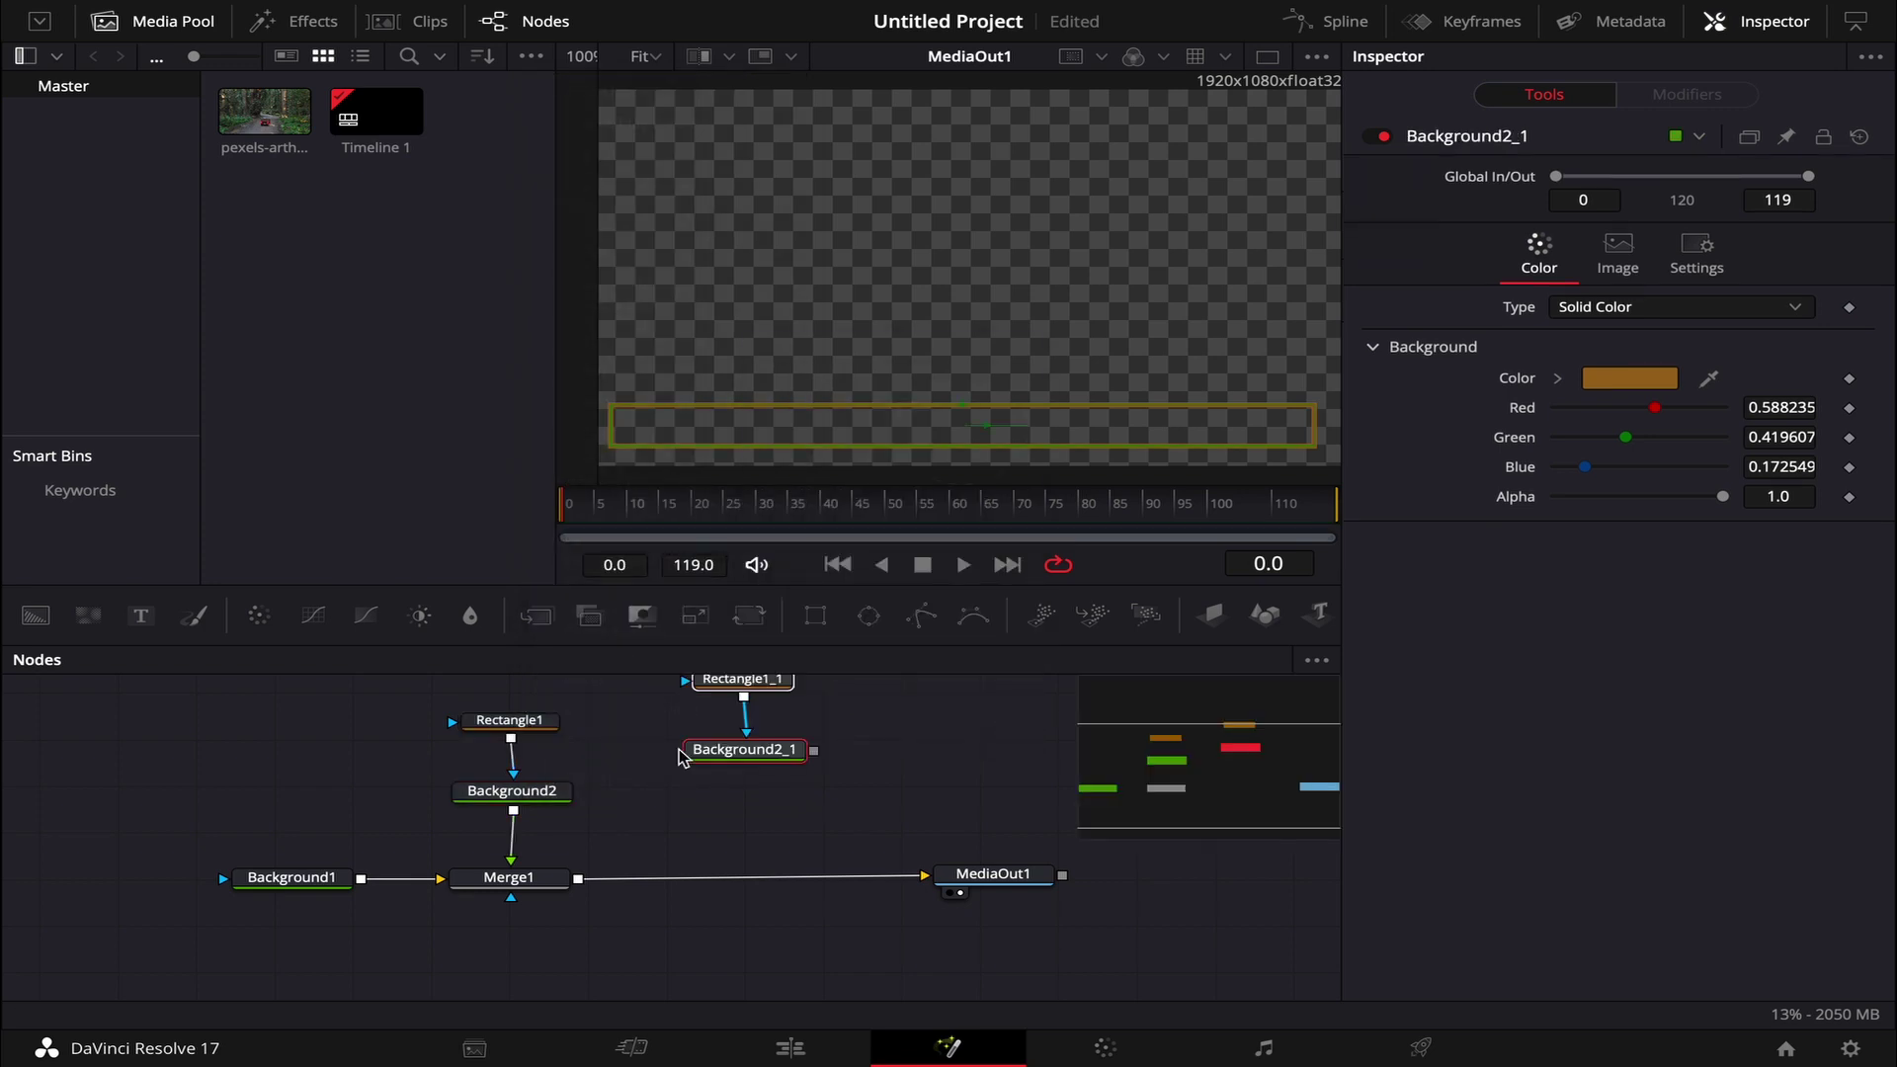
pyautogui.moveTo(740, 762)
pyautogui.mouseDown()
pyautogui.moveTo(716, 798)
pyautogui.moveTo(820, 830)
pyautogui.moveTo(588, 882)
pyautogui.mouseUp()
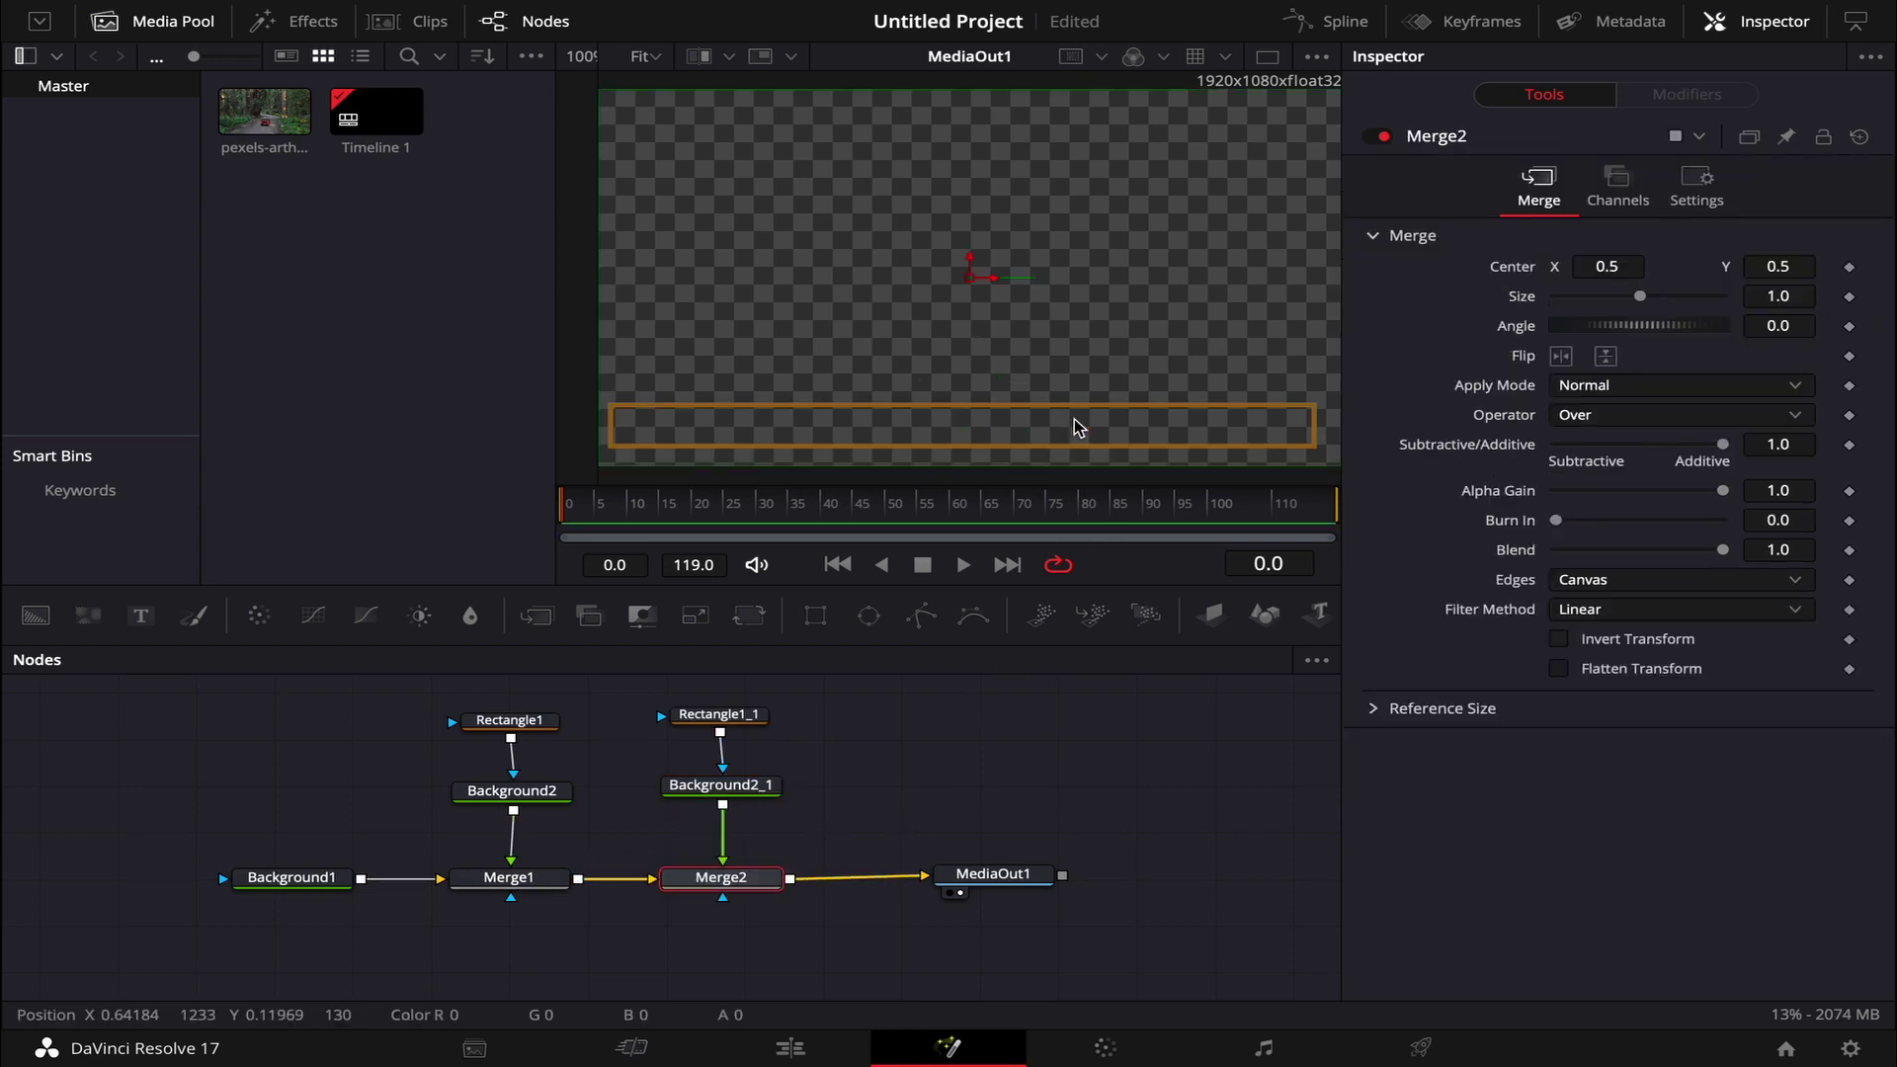
pyautogui.click(739, 691)
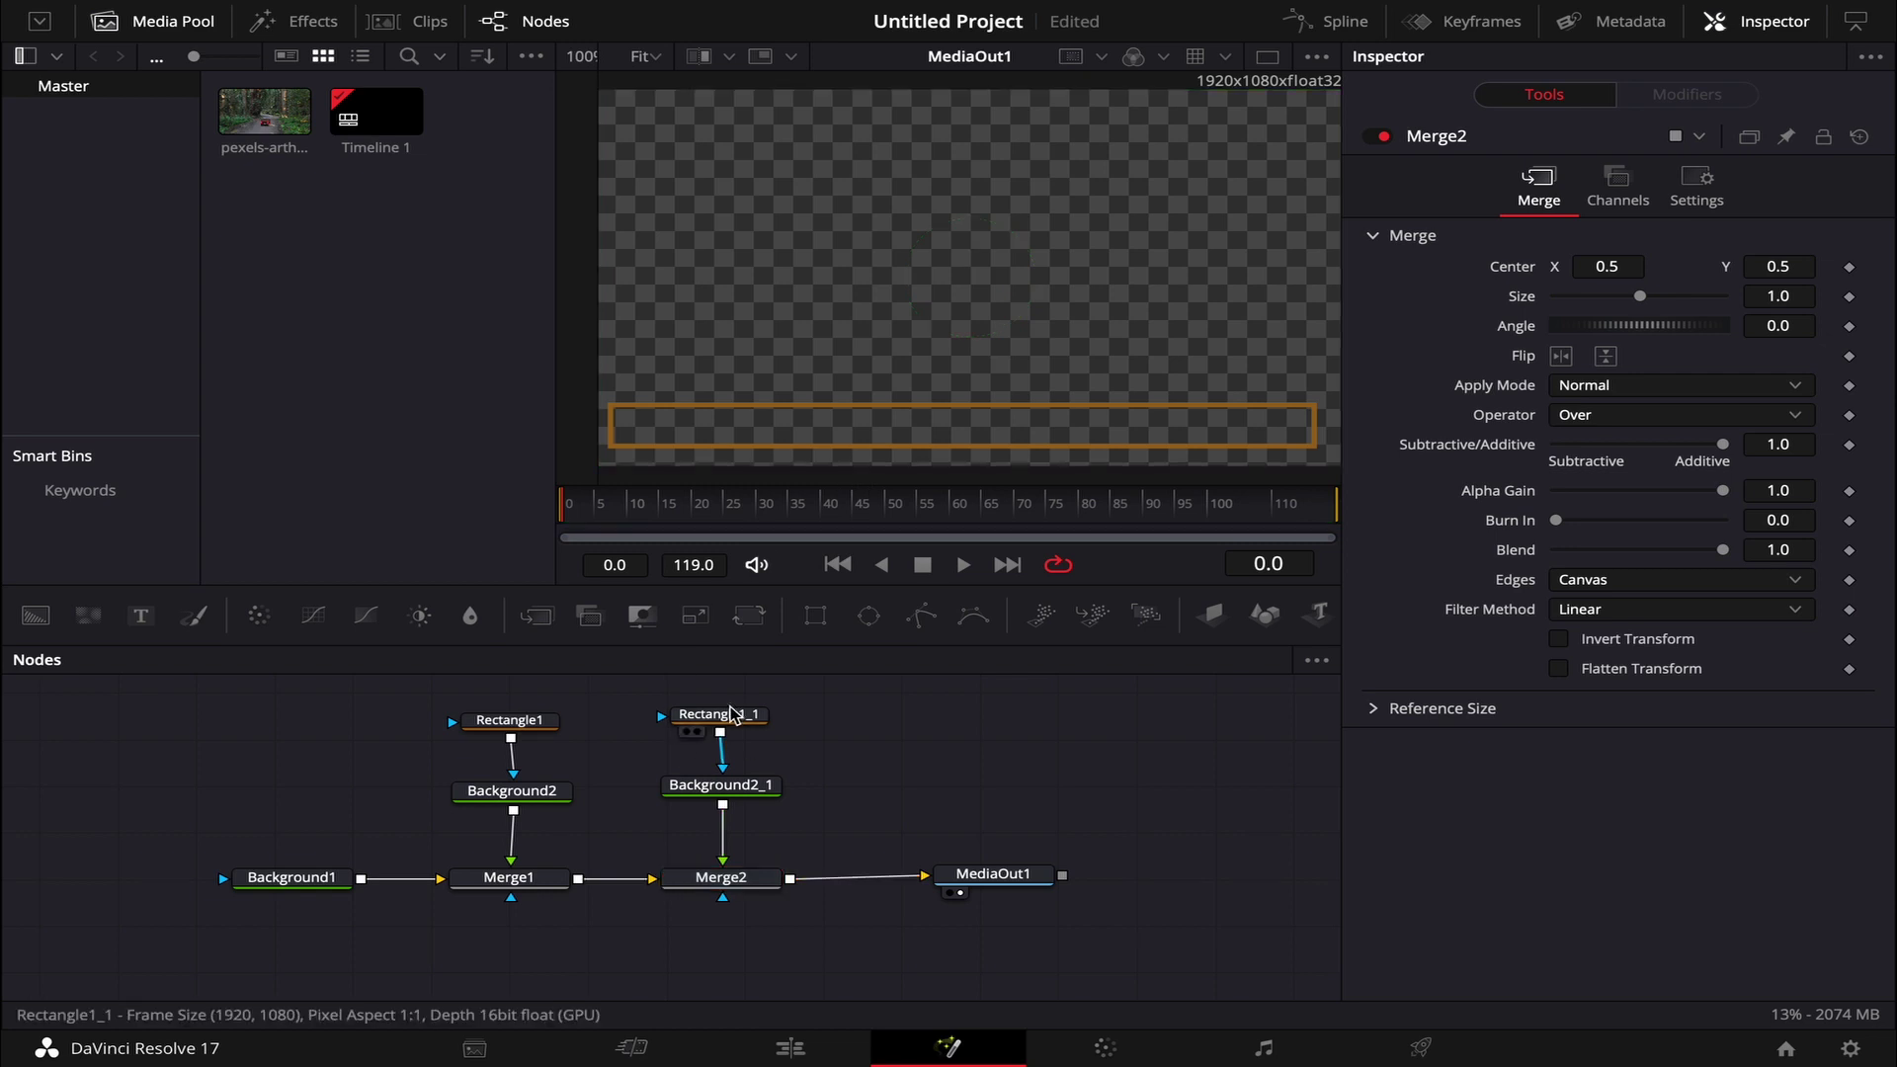
pyautogui.click(731, 716)
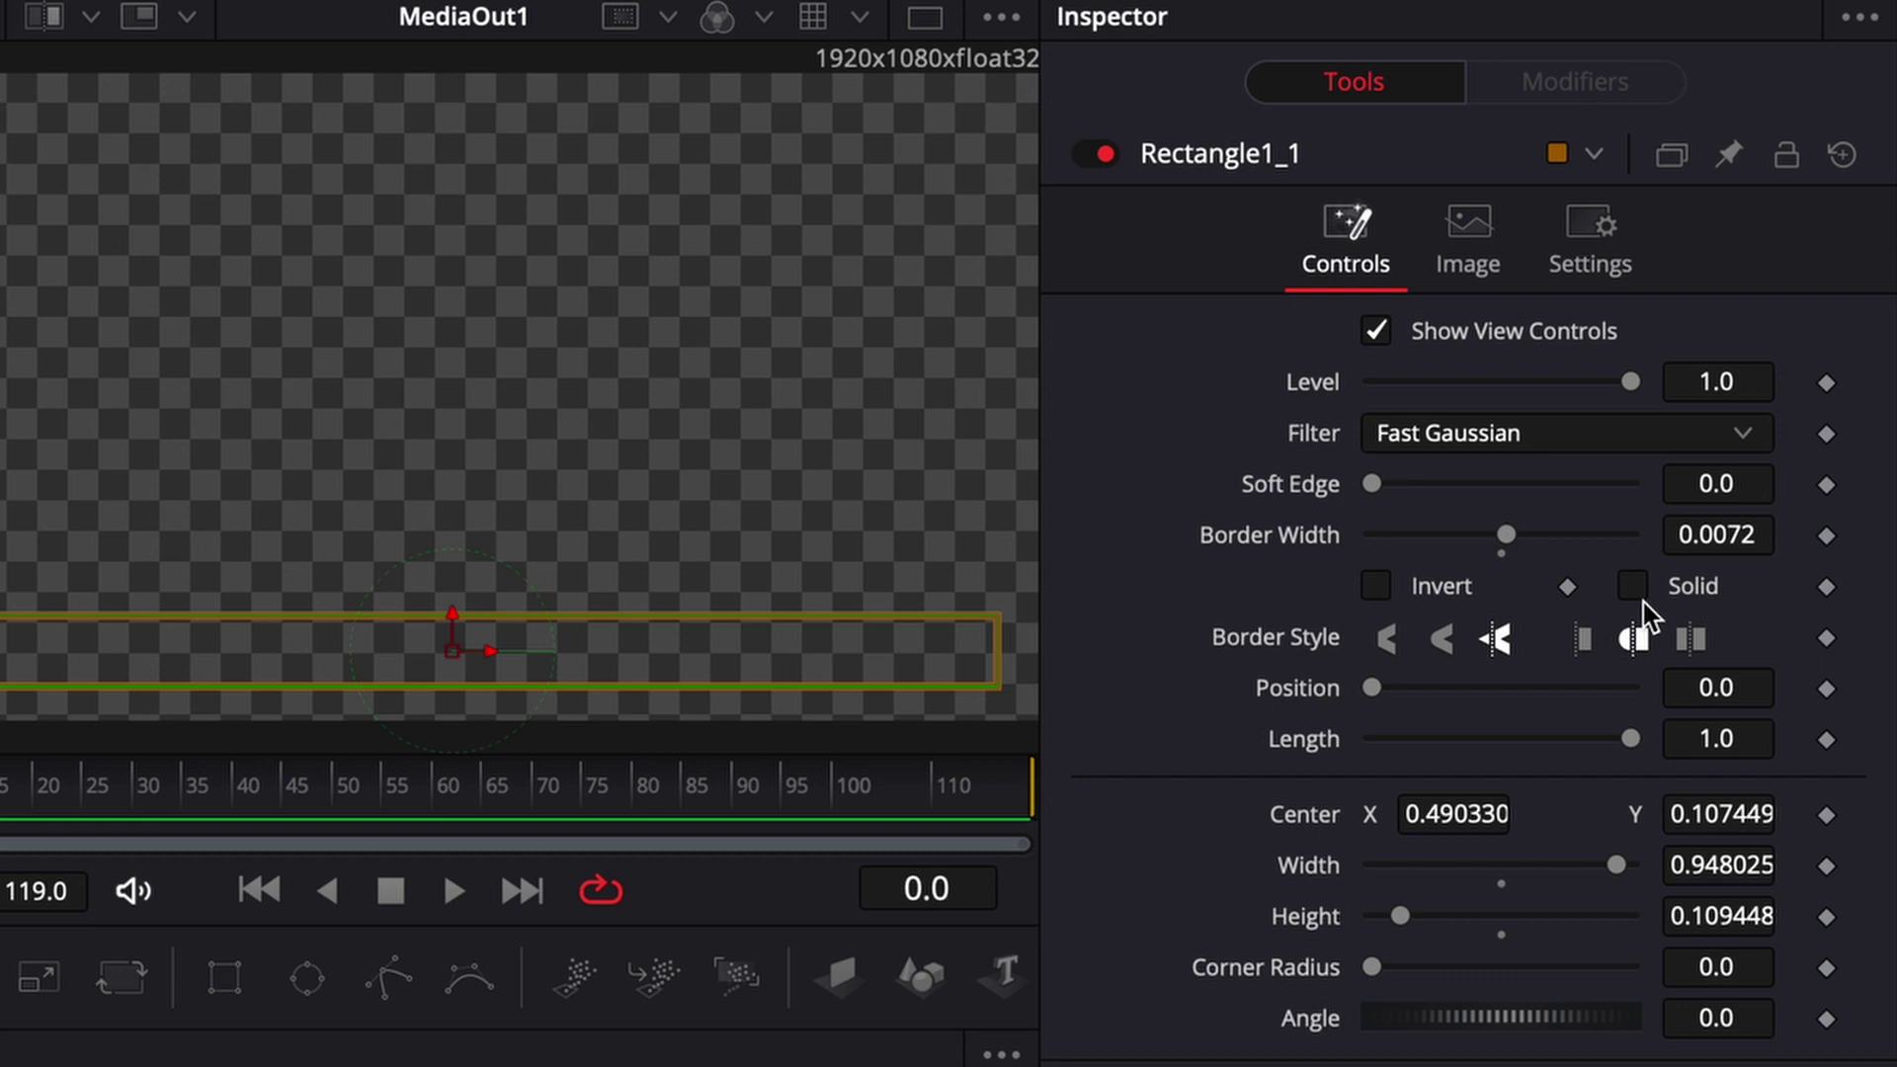
# Turn on Solid for Rectangle1_1 so the copy fills with orange.
pyautogui.click(1635, 591)
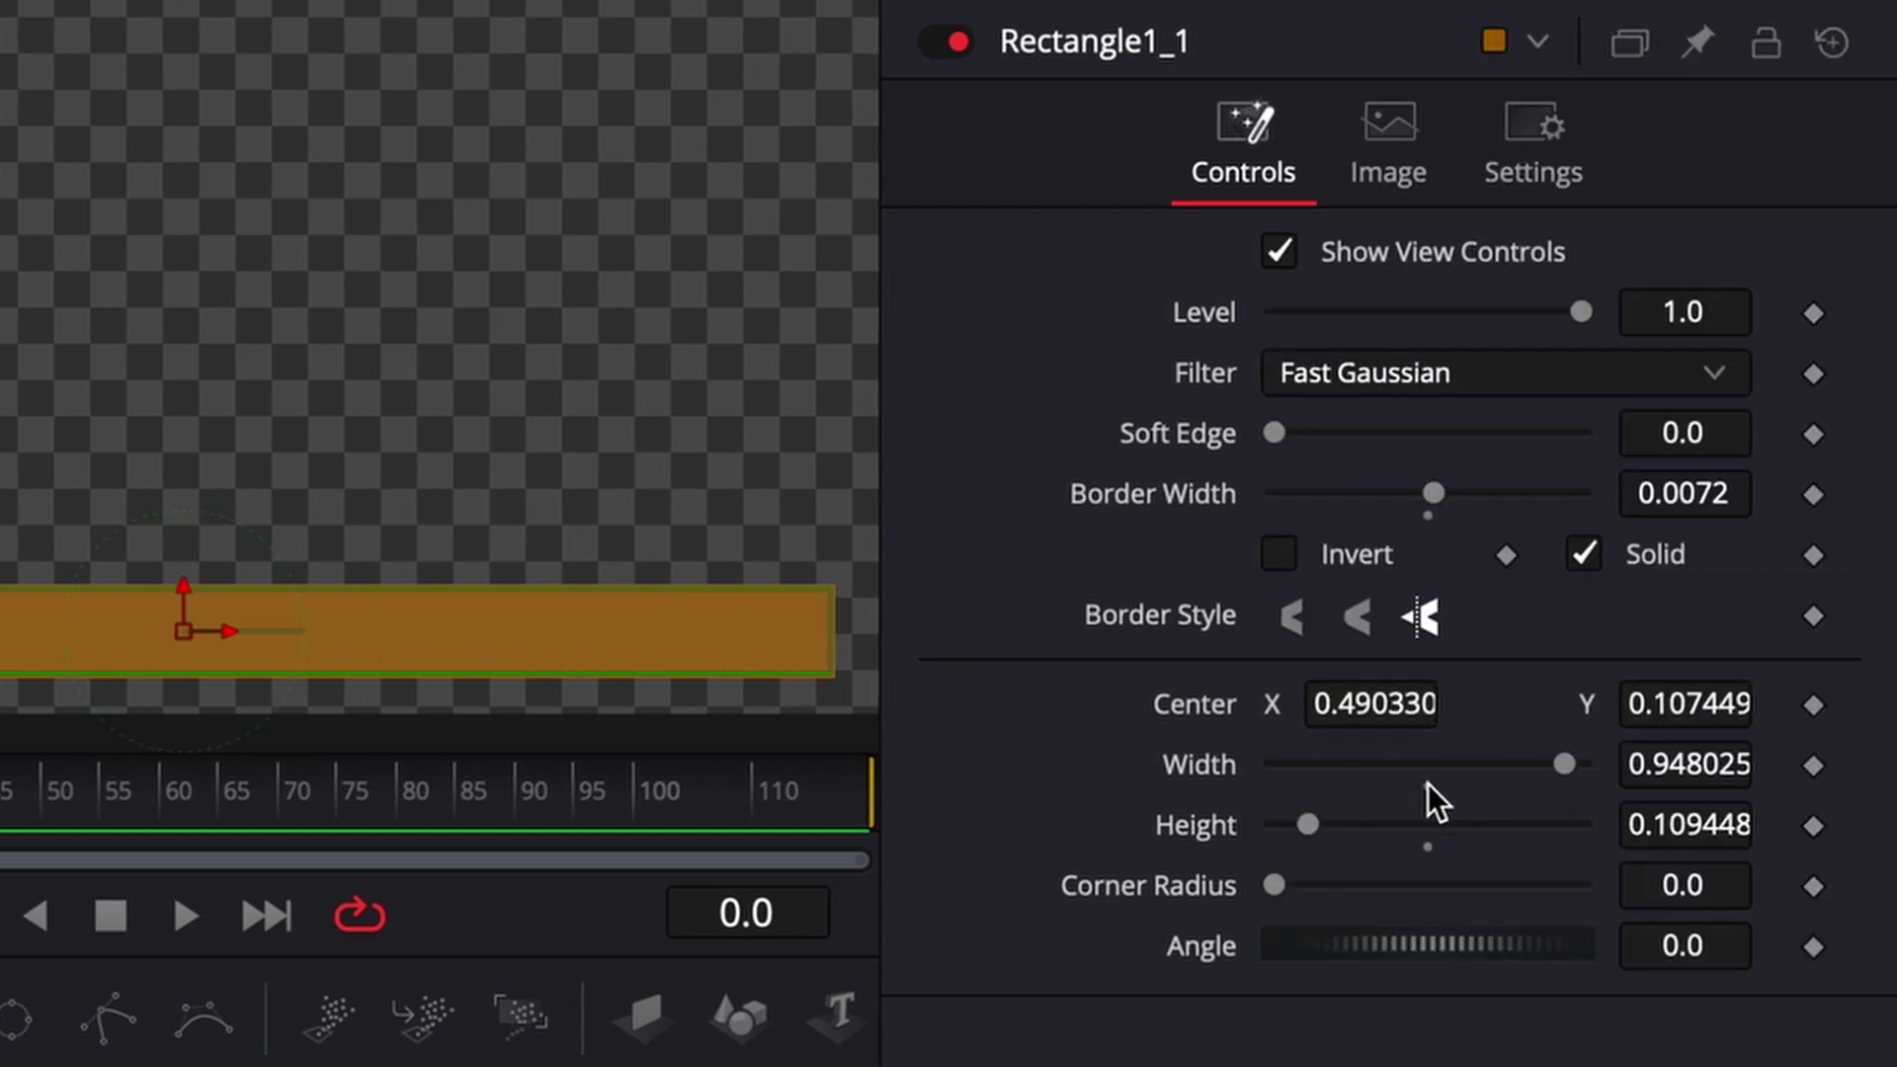
pyautogui.scroll(5, 436, 638)
pyautogui.scroll(-3, 435, 638)
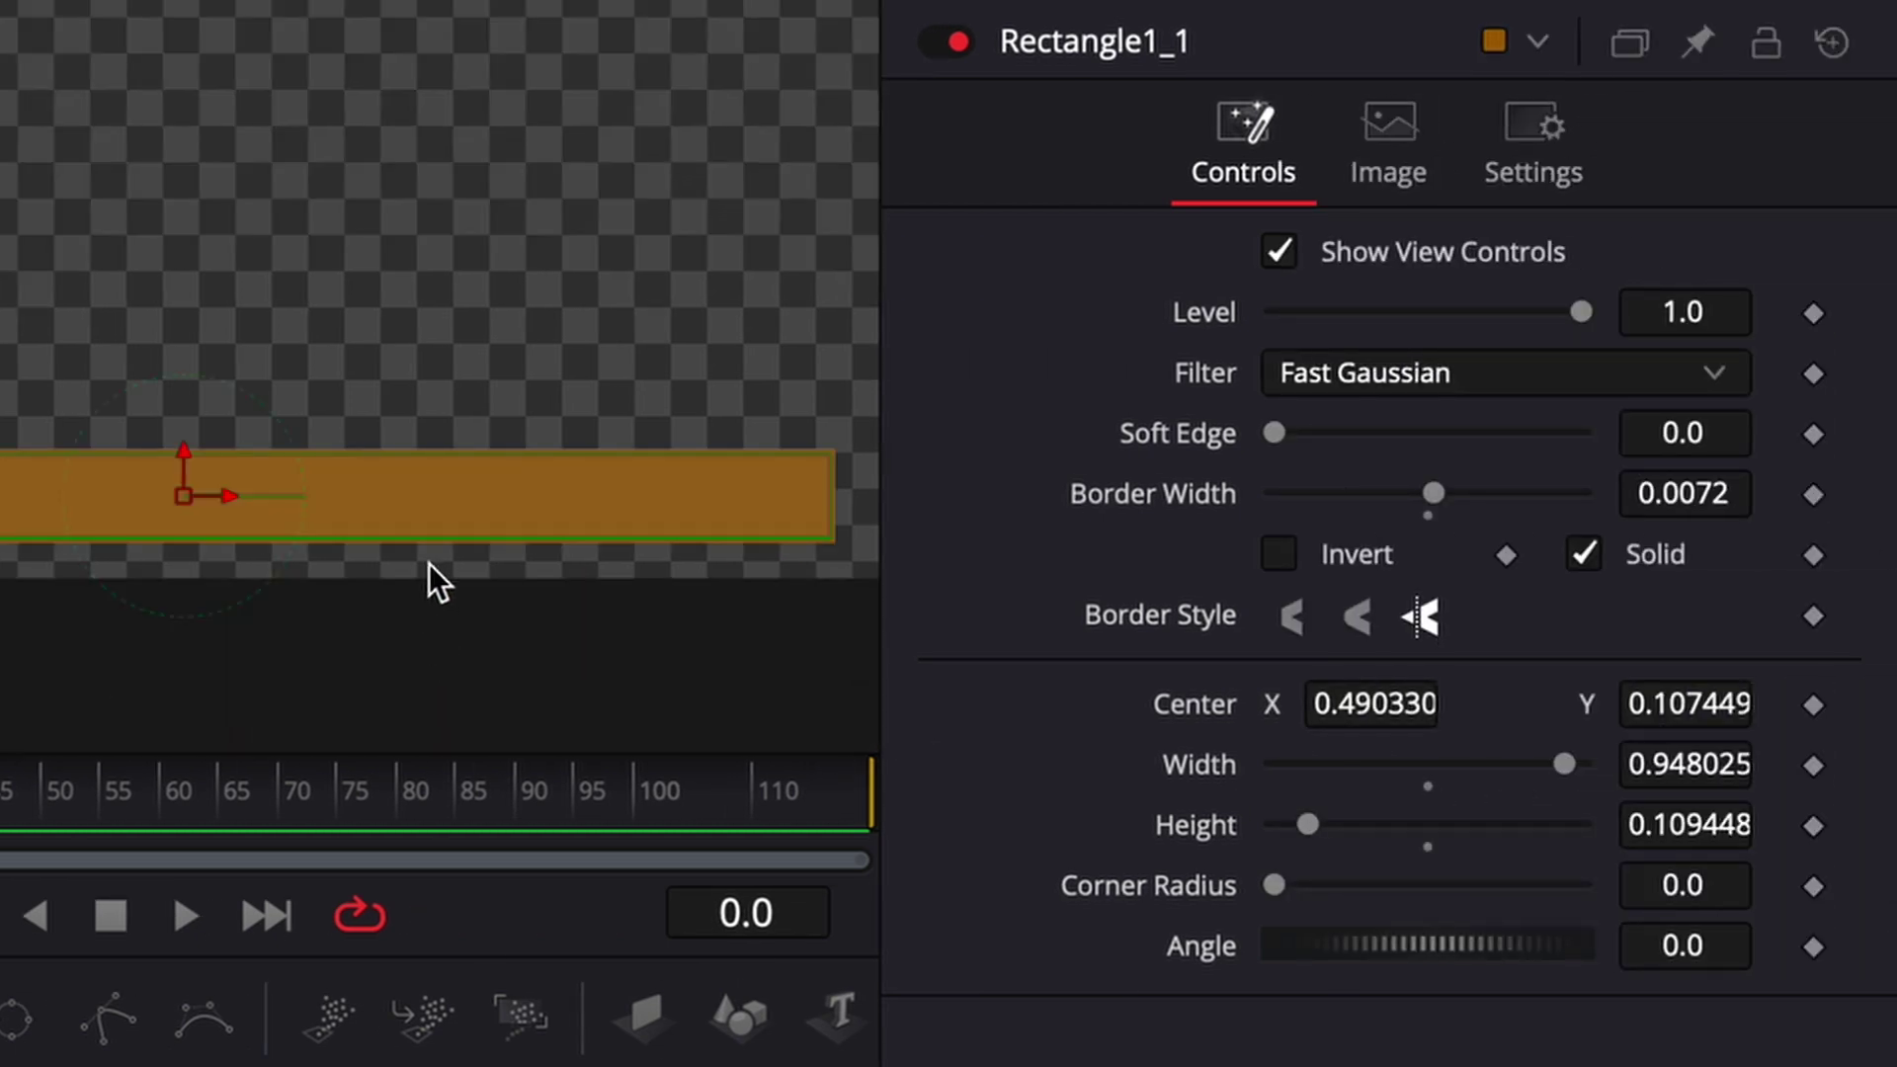
pyautogui.scroll(3, 429, 563)
pyautogui.scroll(-2, 427, 558)
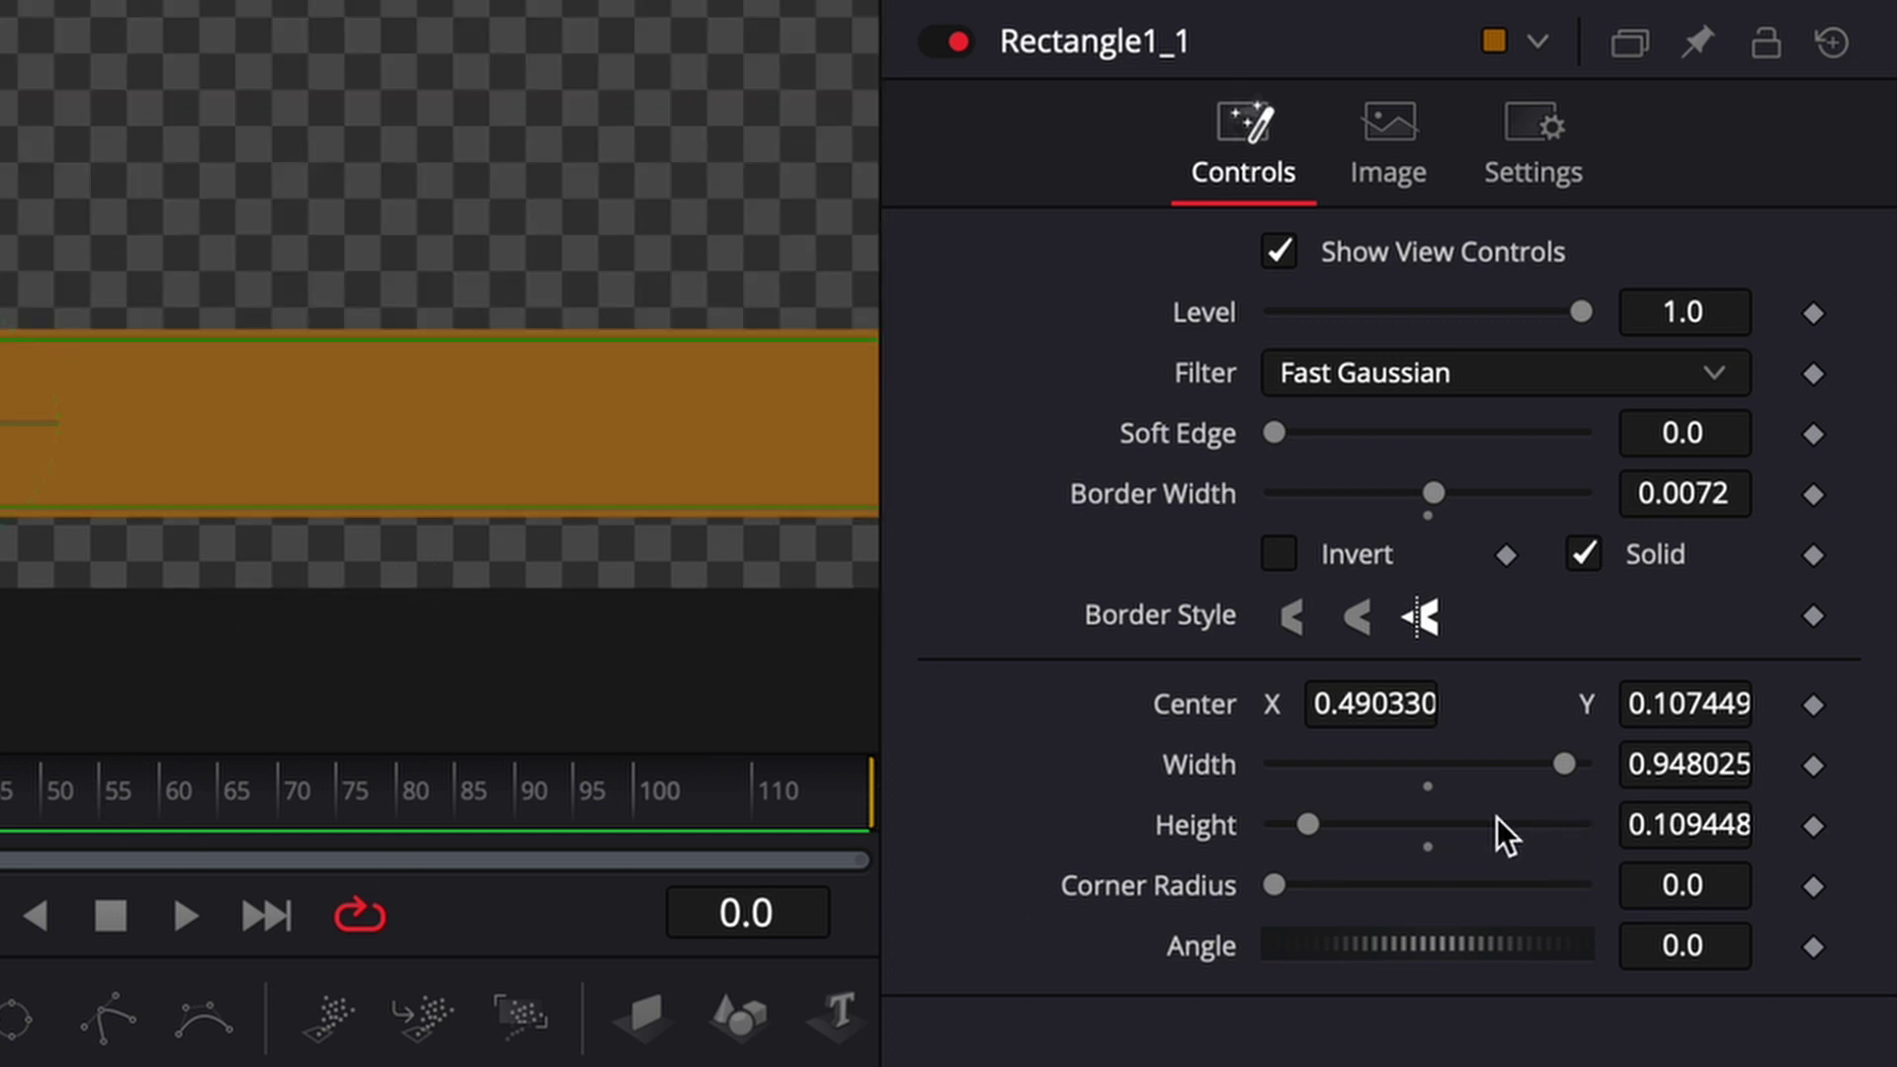
# Shrink Rectangle1_1 to Height 0.071448 and Width 0.924025, then fit the viewer to the frame.
pyautogui.scroll(-1, 1689, 825)
pyautogui.scroll(-3, 1689, 825)
pyautogui.scroll(-3, 1689, 825)
pyautogui.scroll(-2, 1689, 825)
pyautogui.scroll(-1, 1690, 824)
pyautogui.scroll(-1, 1689, 825)
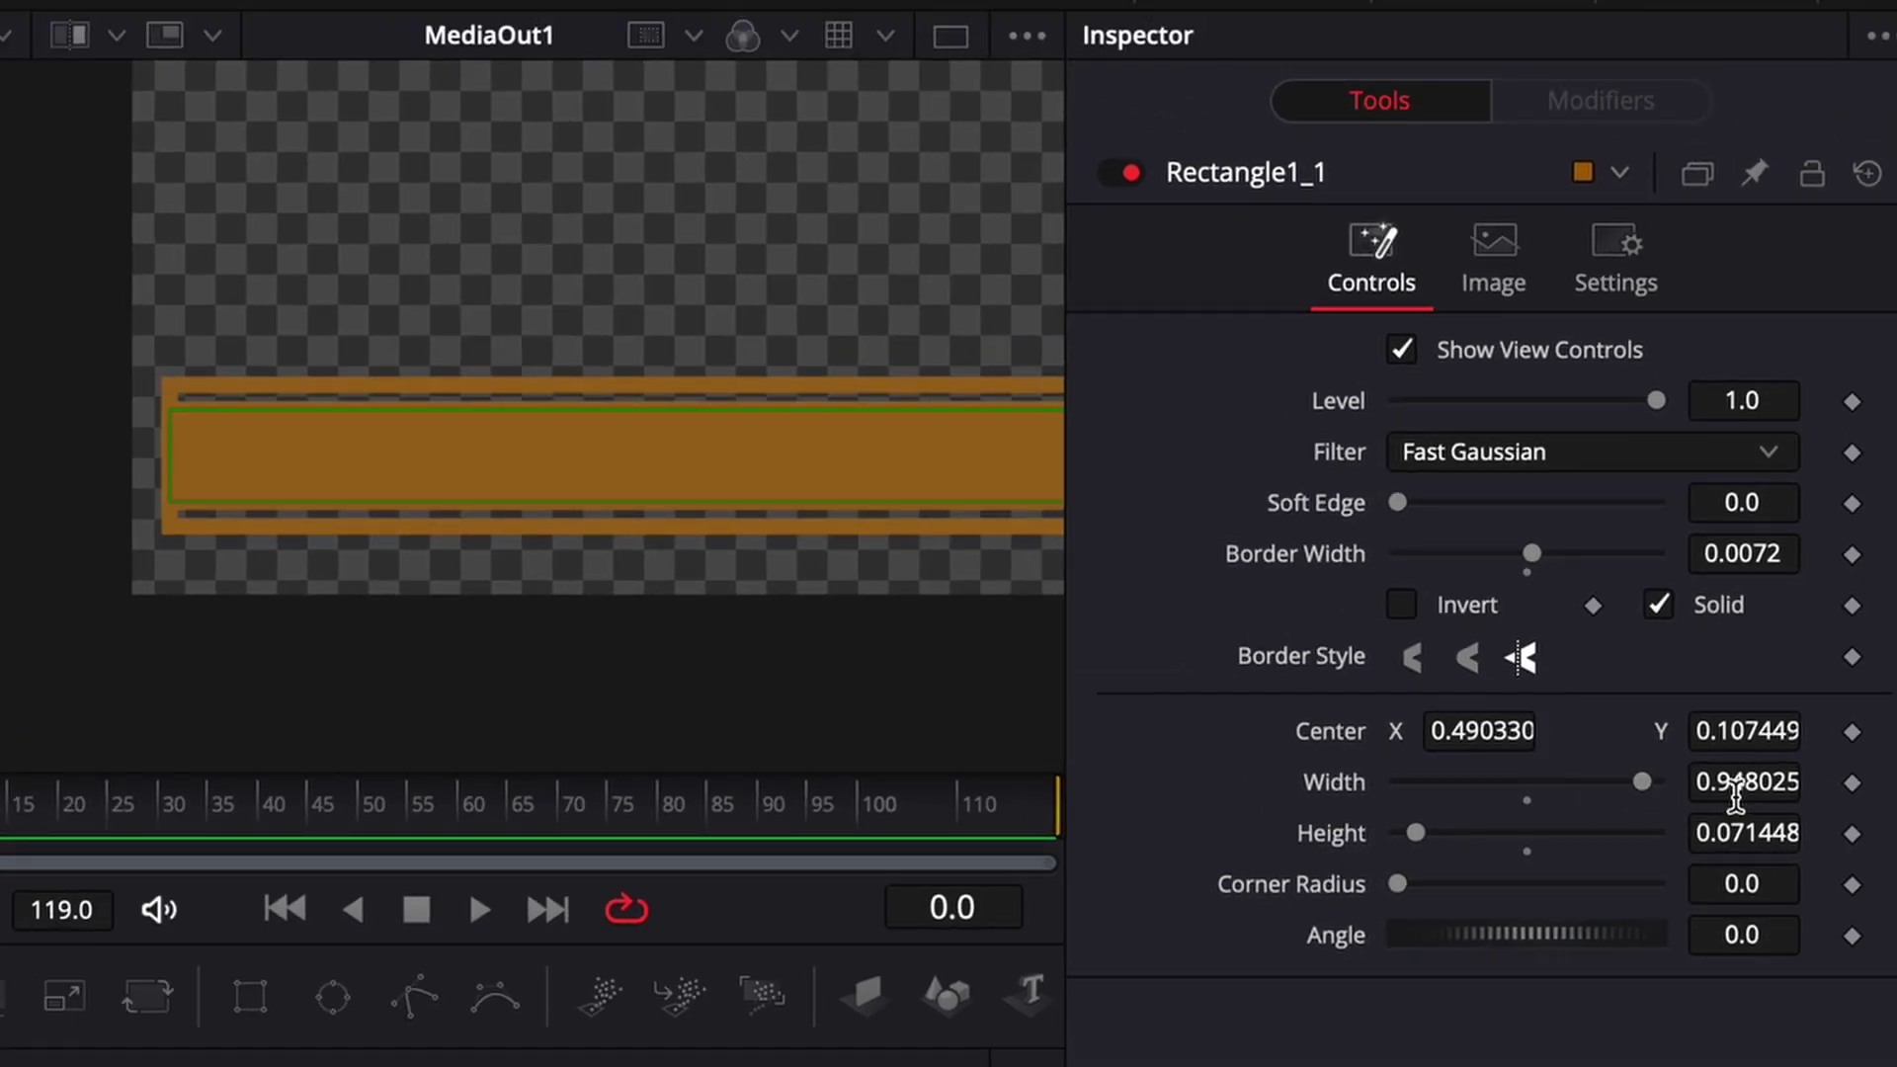
pyautogui.scroll(-5, 1743, 786)
pyautogui.scroll(-5, 1744, 785)
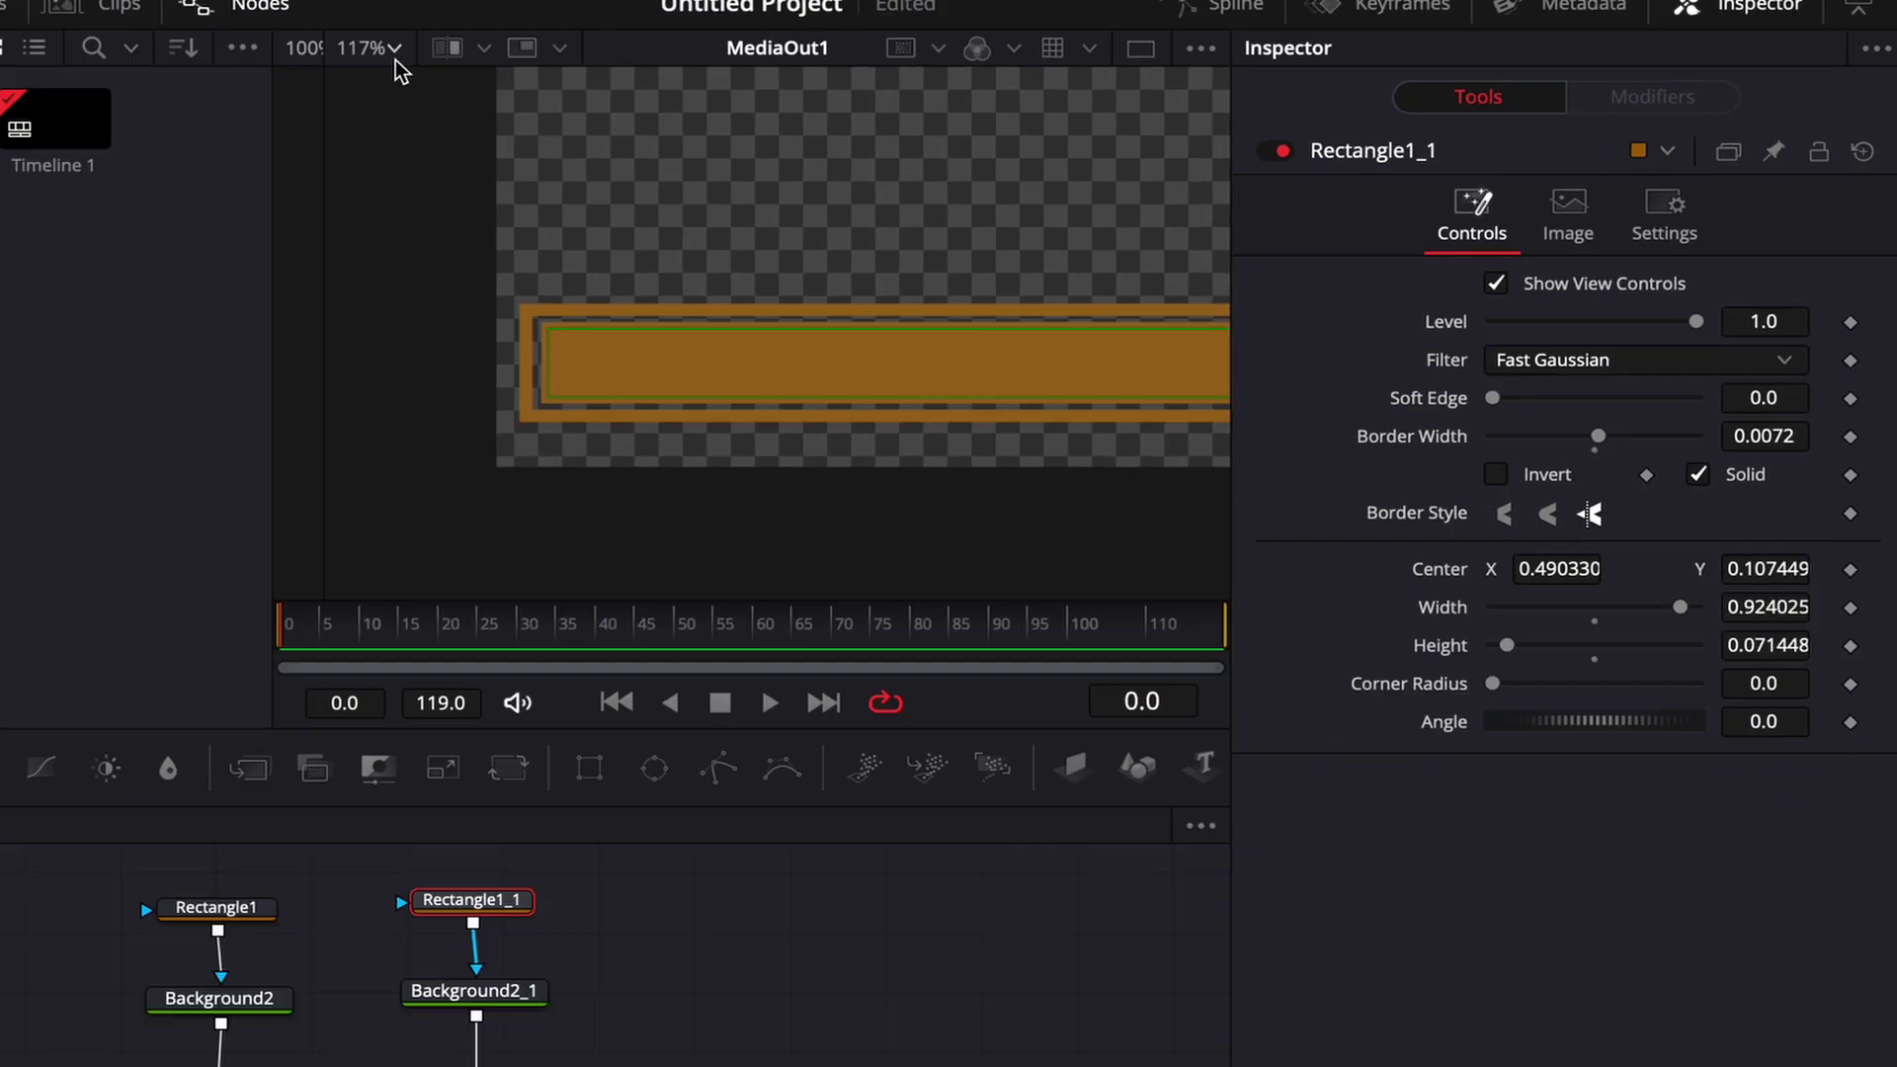
pyautogui.click(647, 56)
pyautogui.click(652, 87)
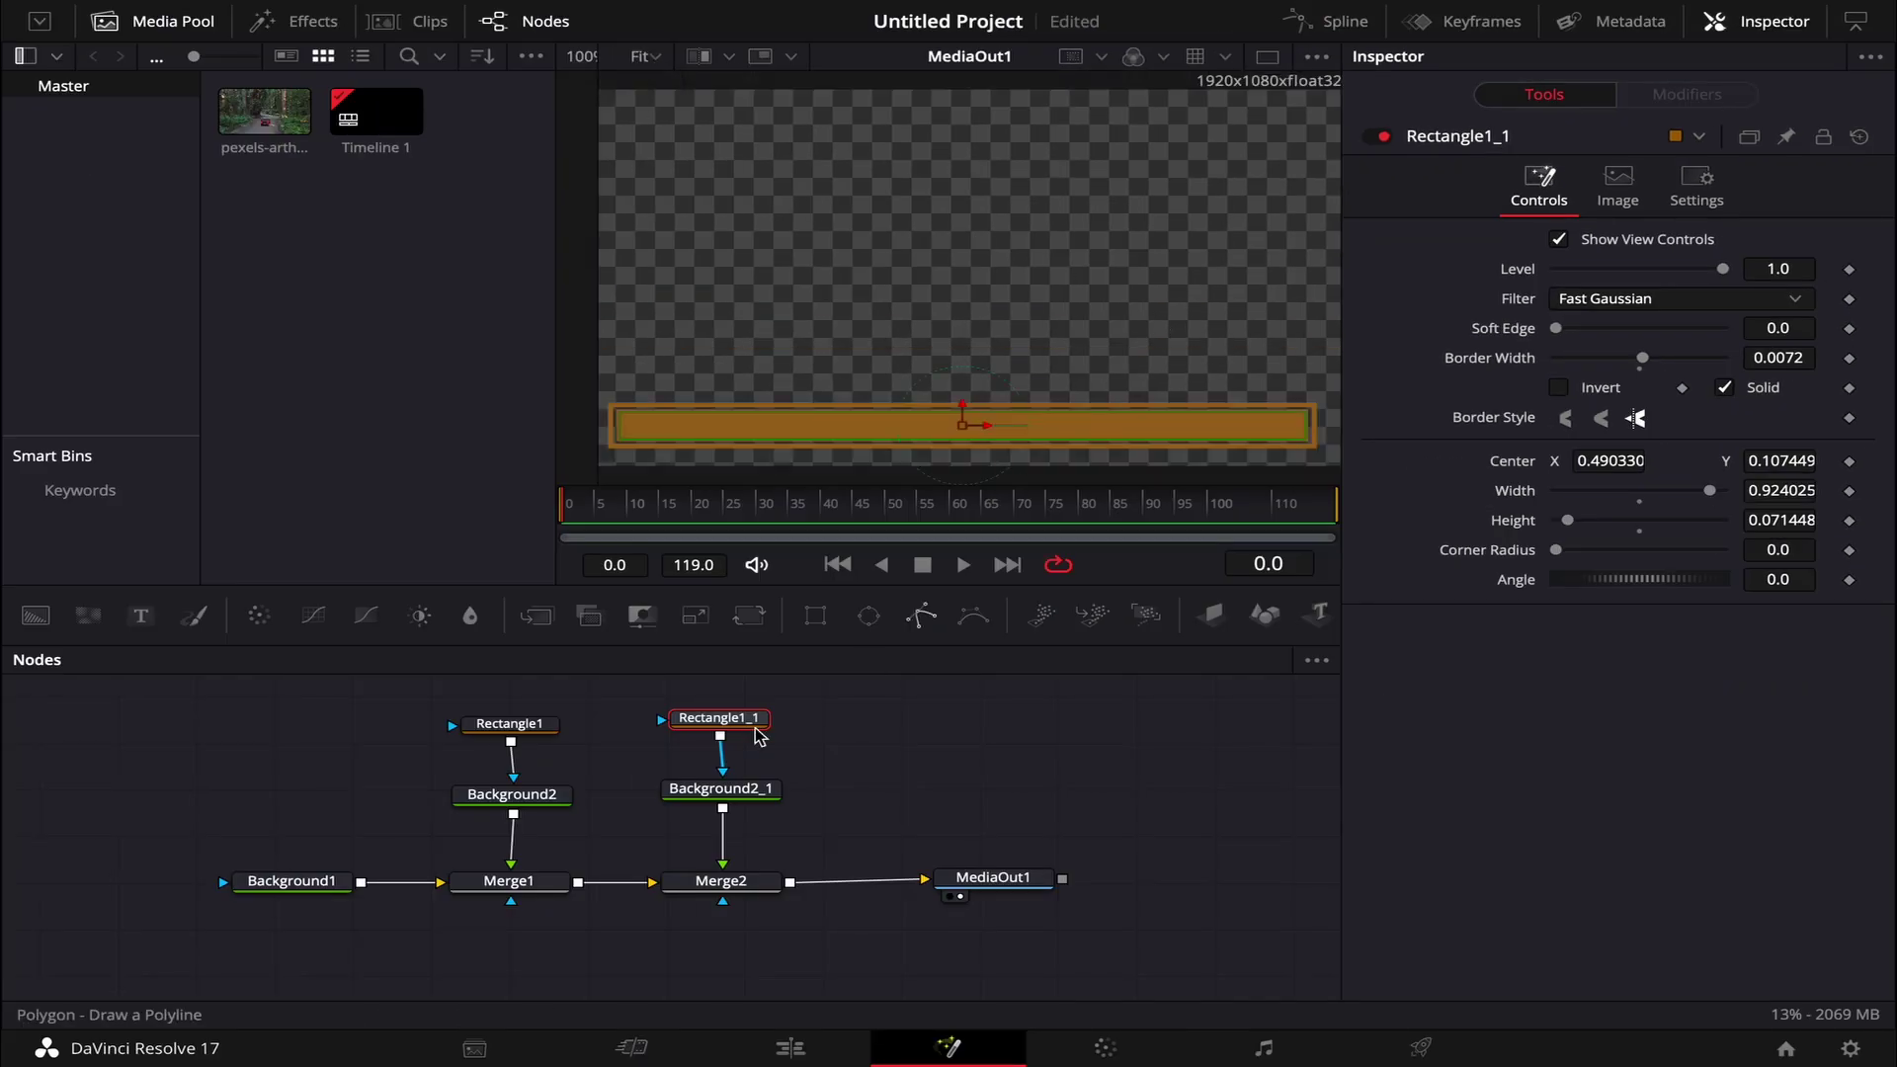
# Preview Merge2's bar composite through frame 72, then switch back to the Edit page.
pyautogui.click(726, 884)
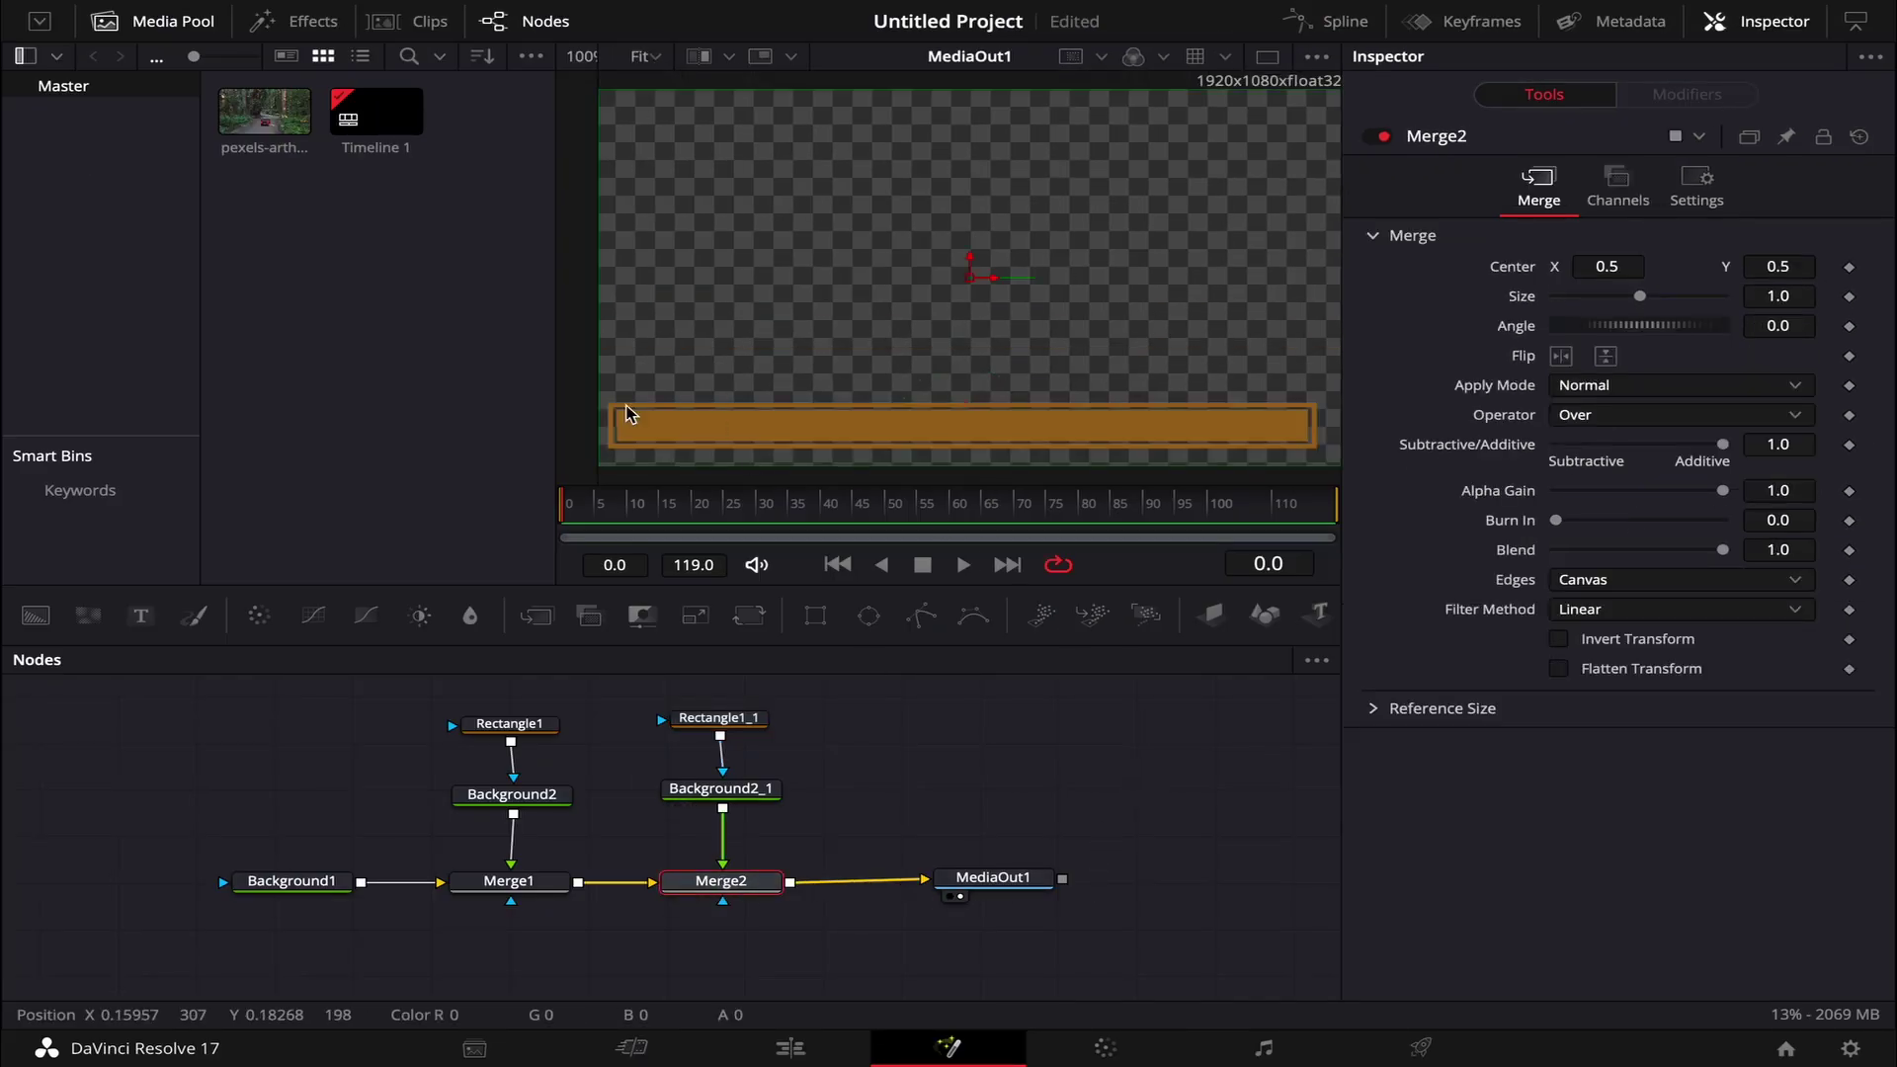
pyautogui.click(1783, 27)
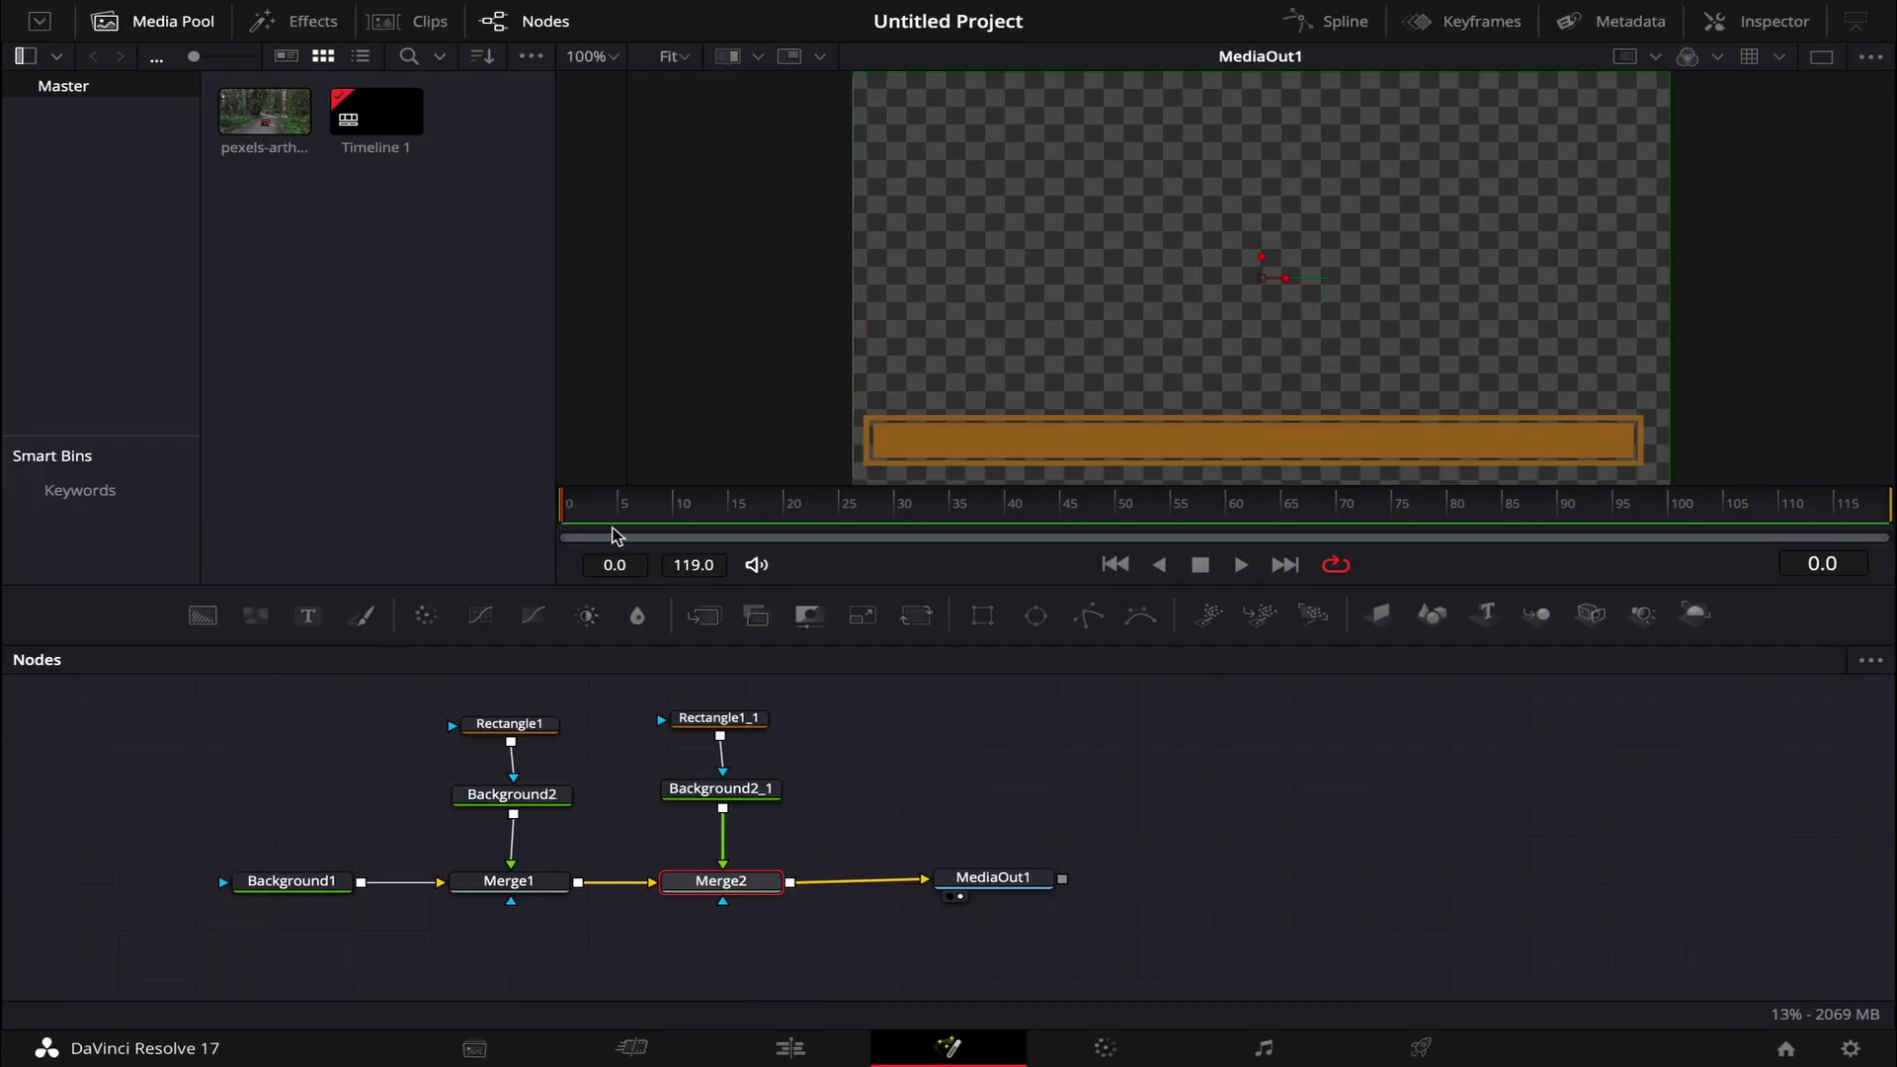
pyautogui.moveTo(614, 514); pyautogui.dragTo(1877, 506)
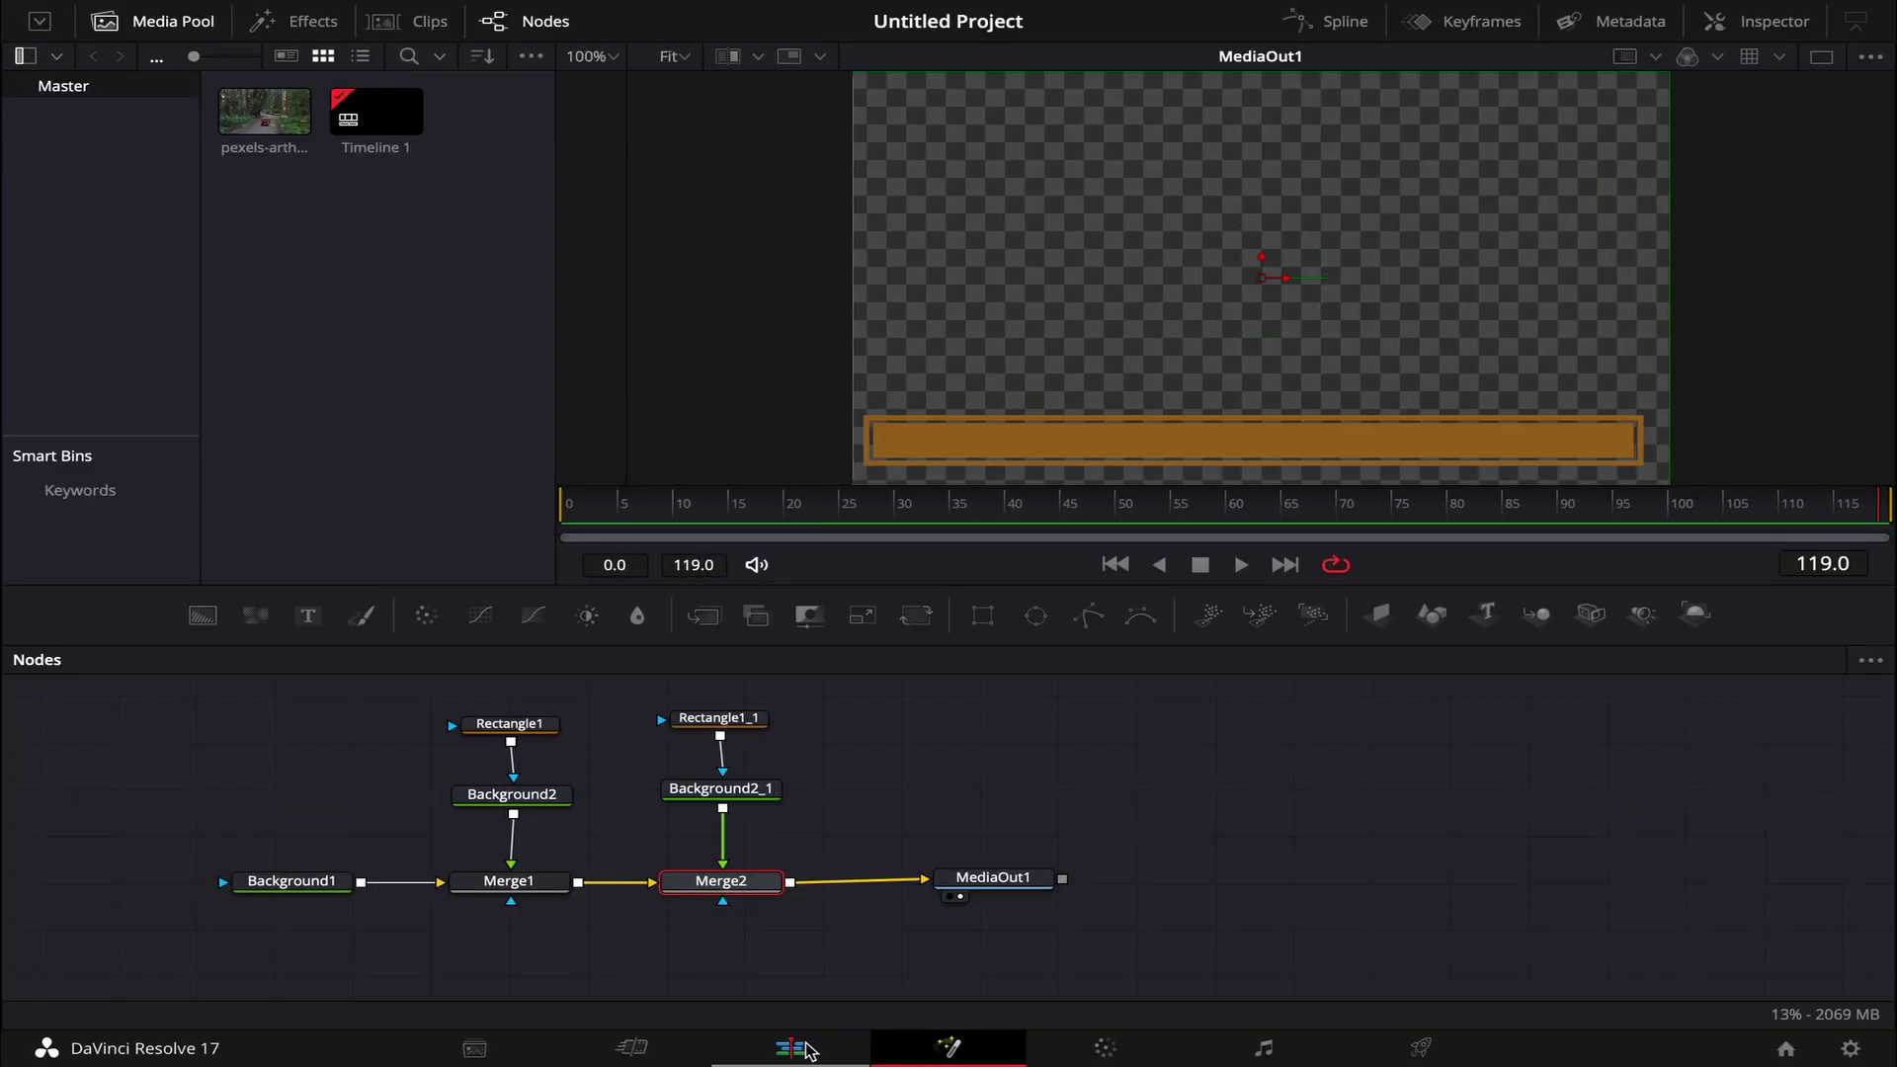
pyautogui.click(793, 1047)
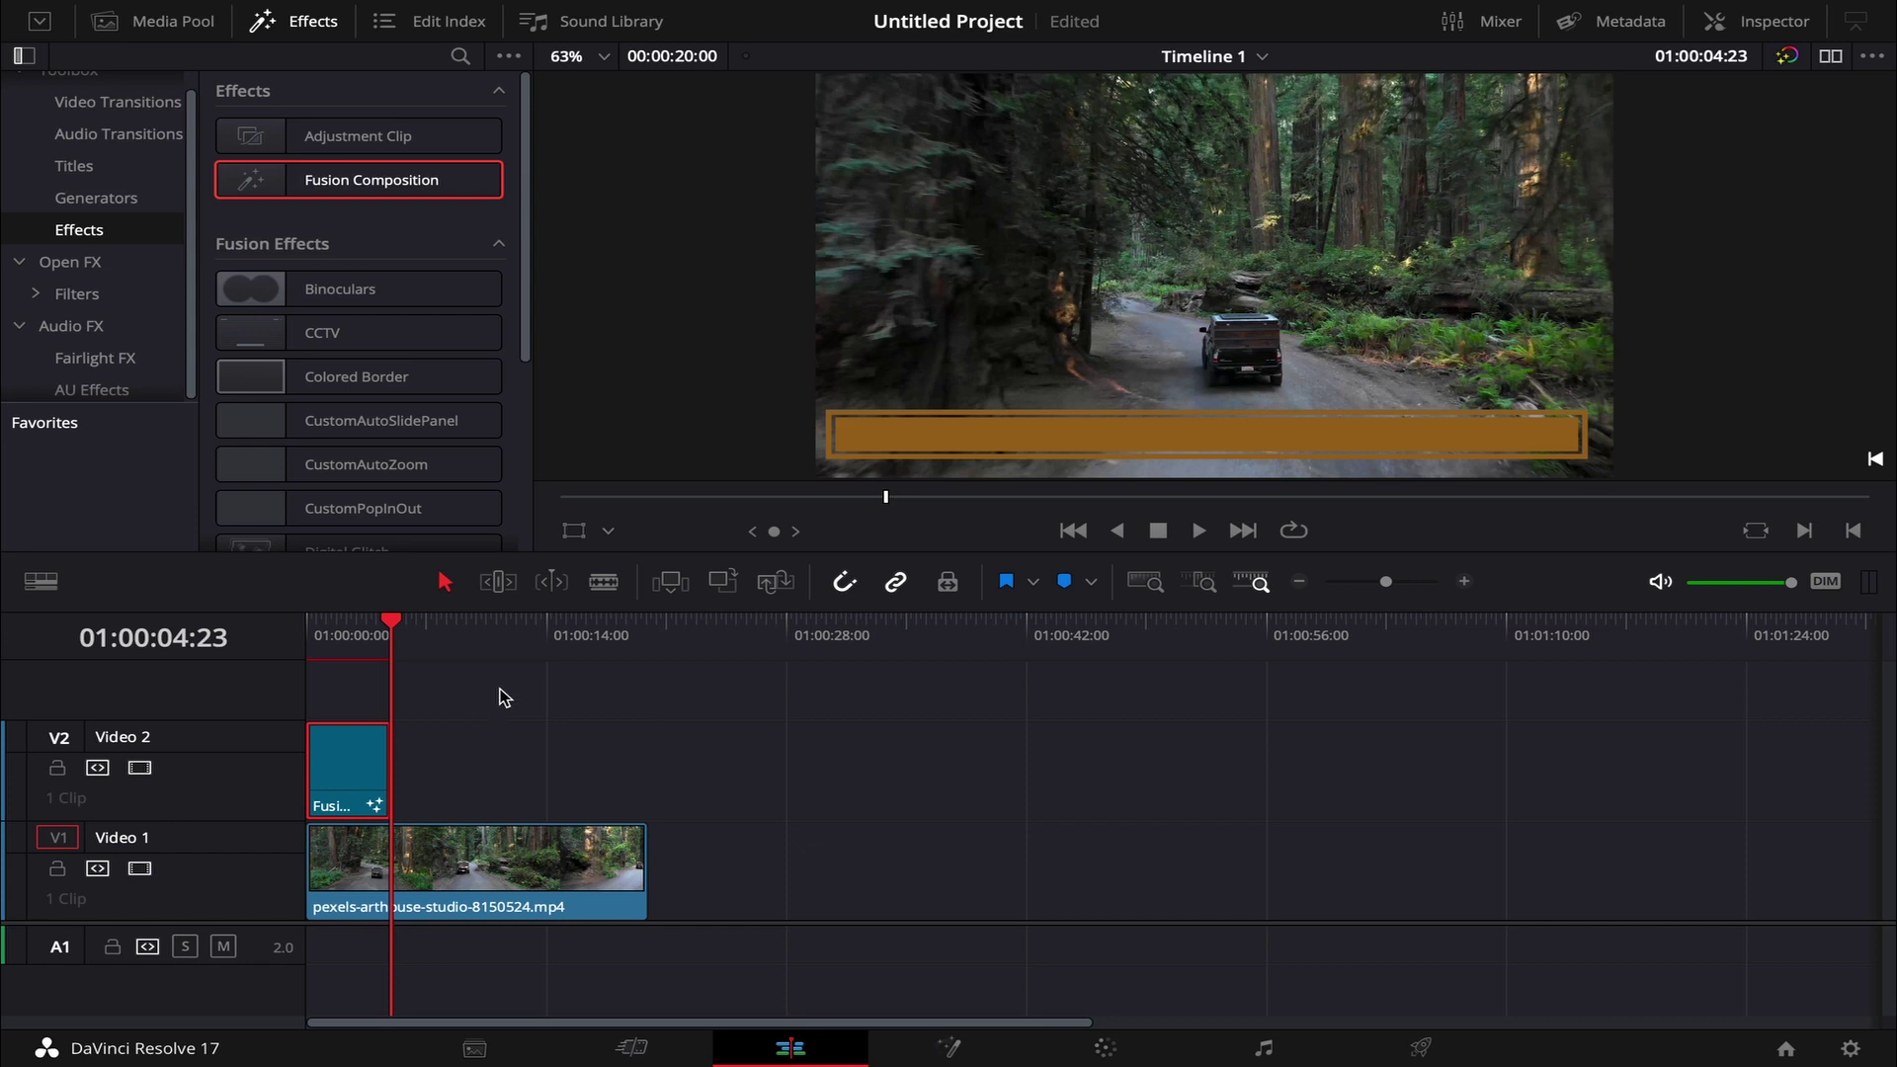
# Blade the Fusion Composition at frame 10 and delete everything after the cut.
pyautogui.hotkey('ctrl', '=')
pyautogui.hotkey('ctrl', '=')
pyautogui.hotkey('ctrl', '=')
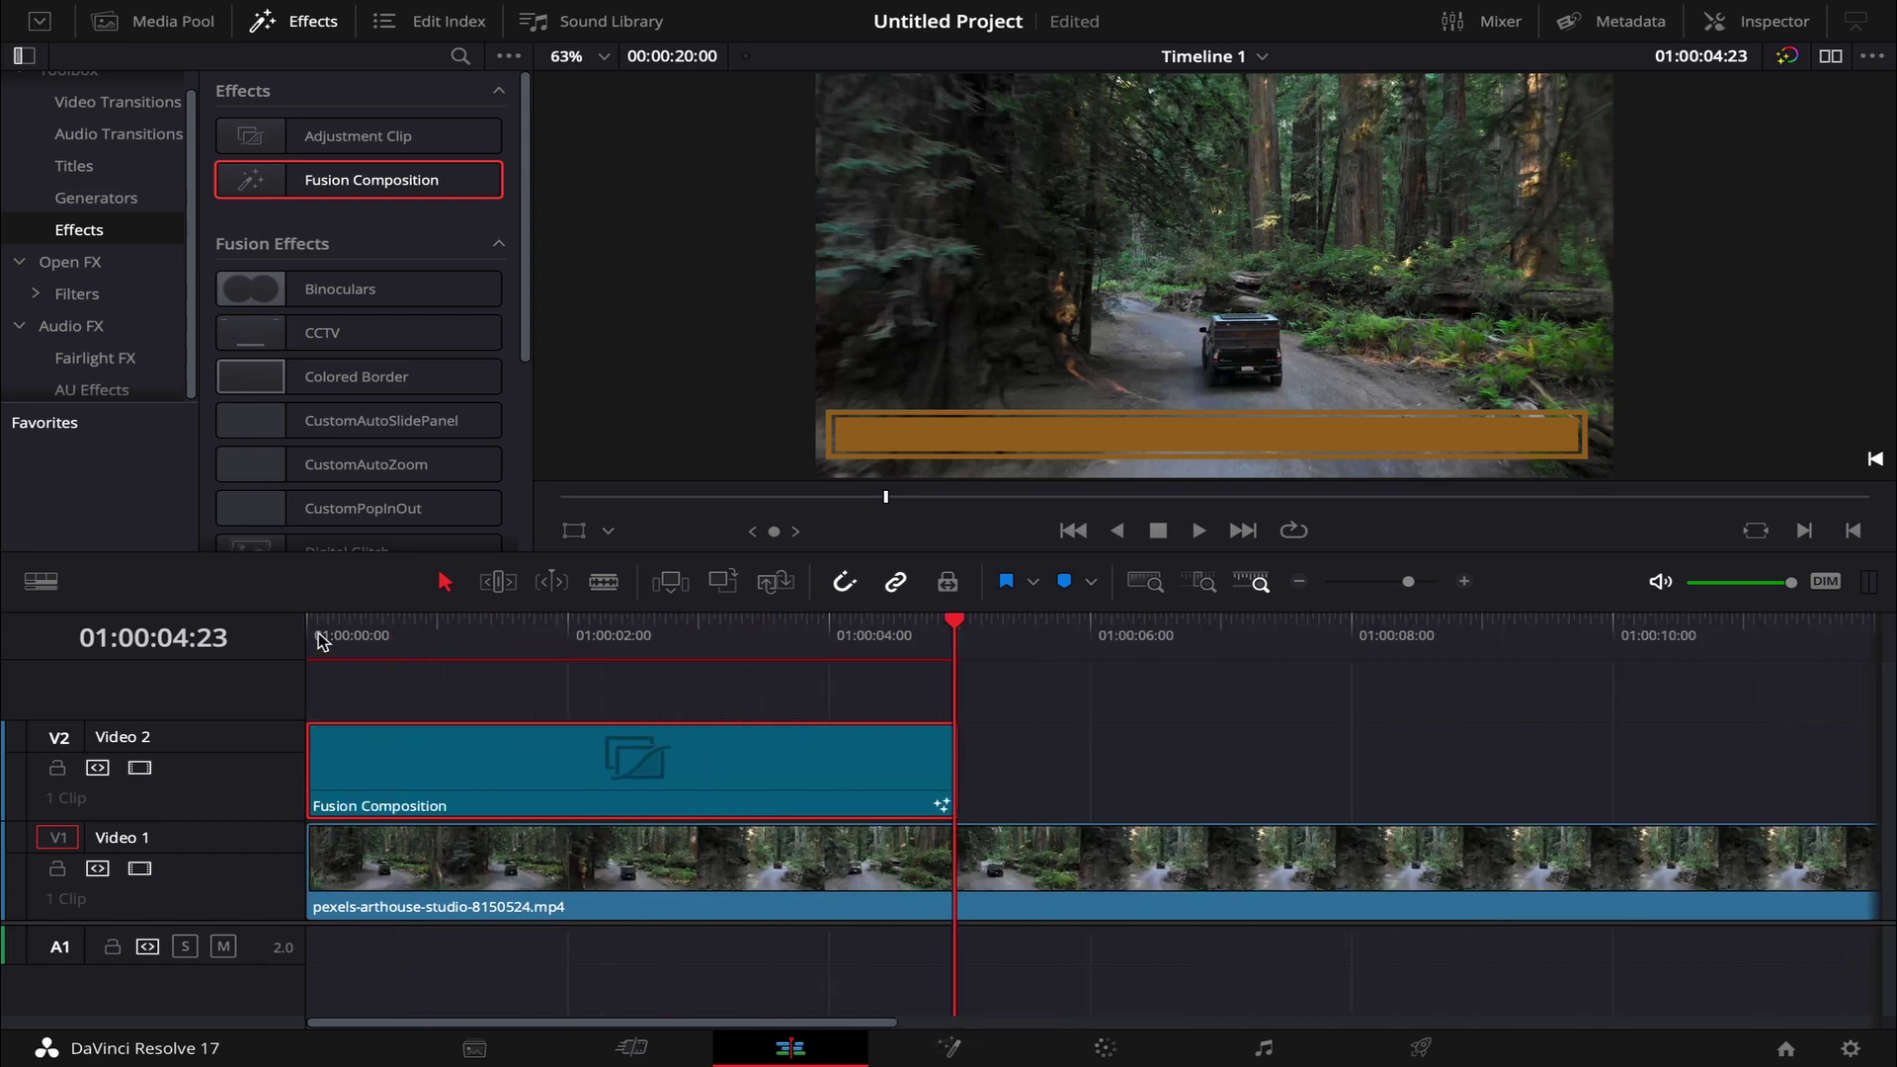
pyautogui.click(319, 640)
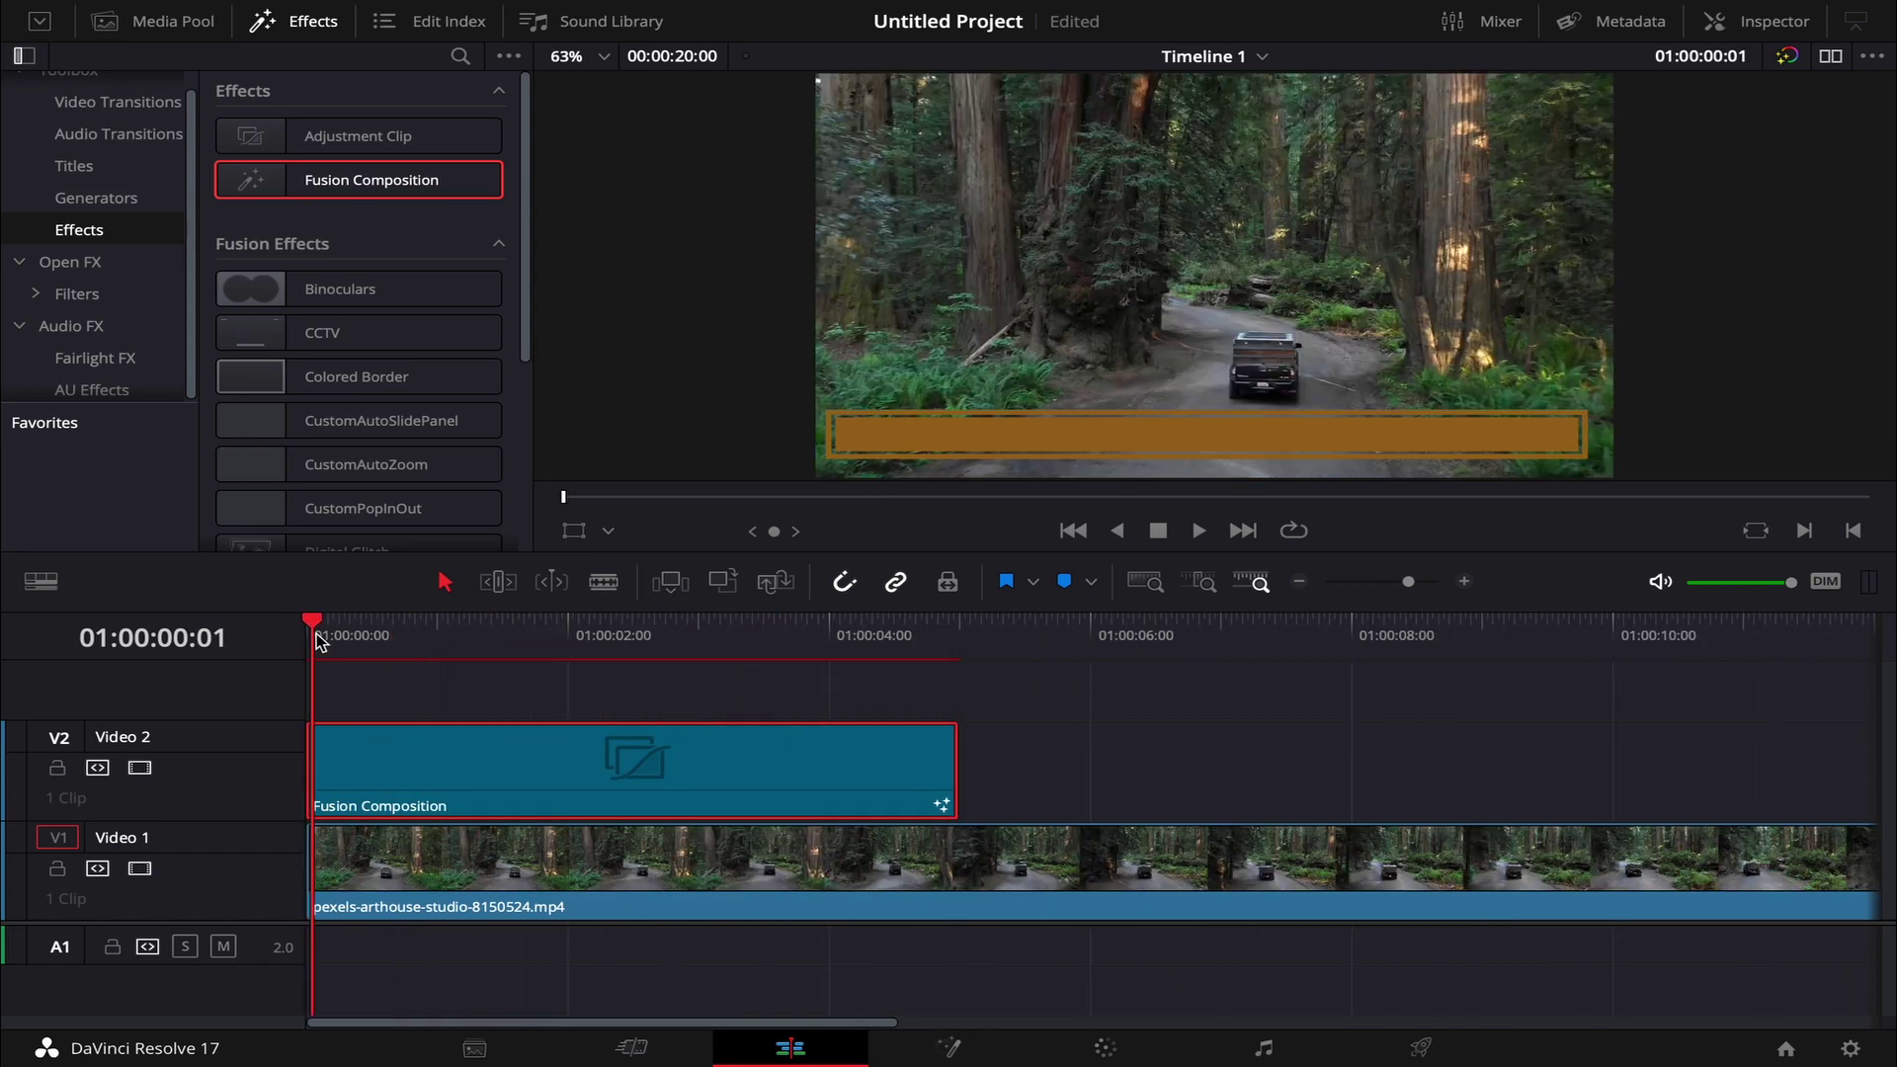
pyautogui.press('space')
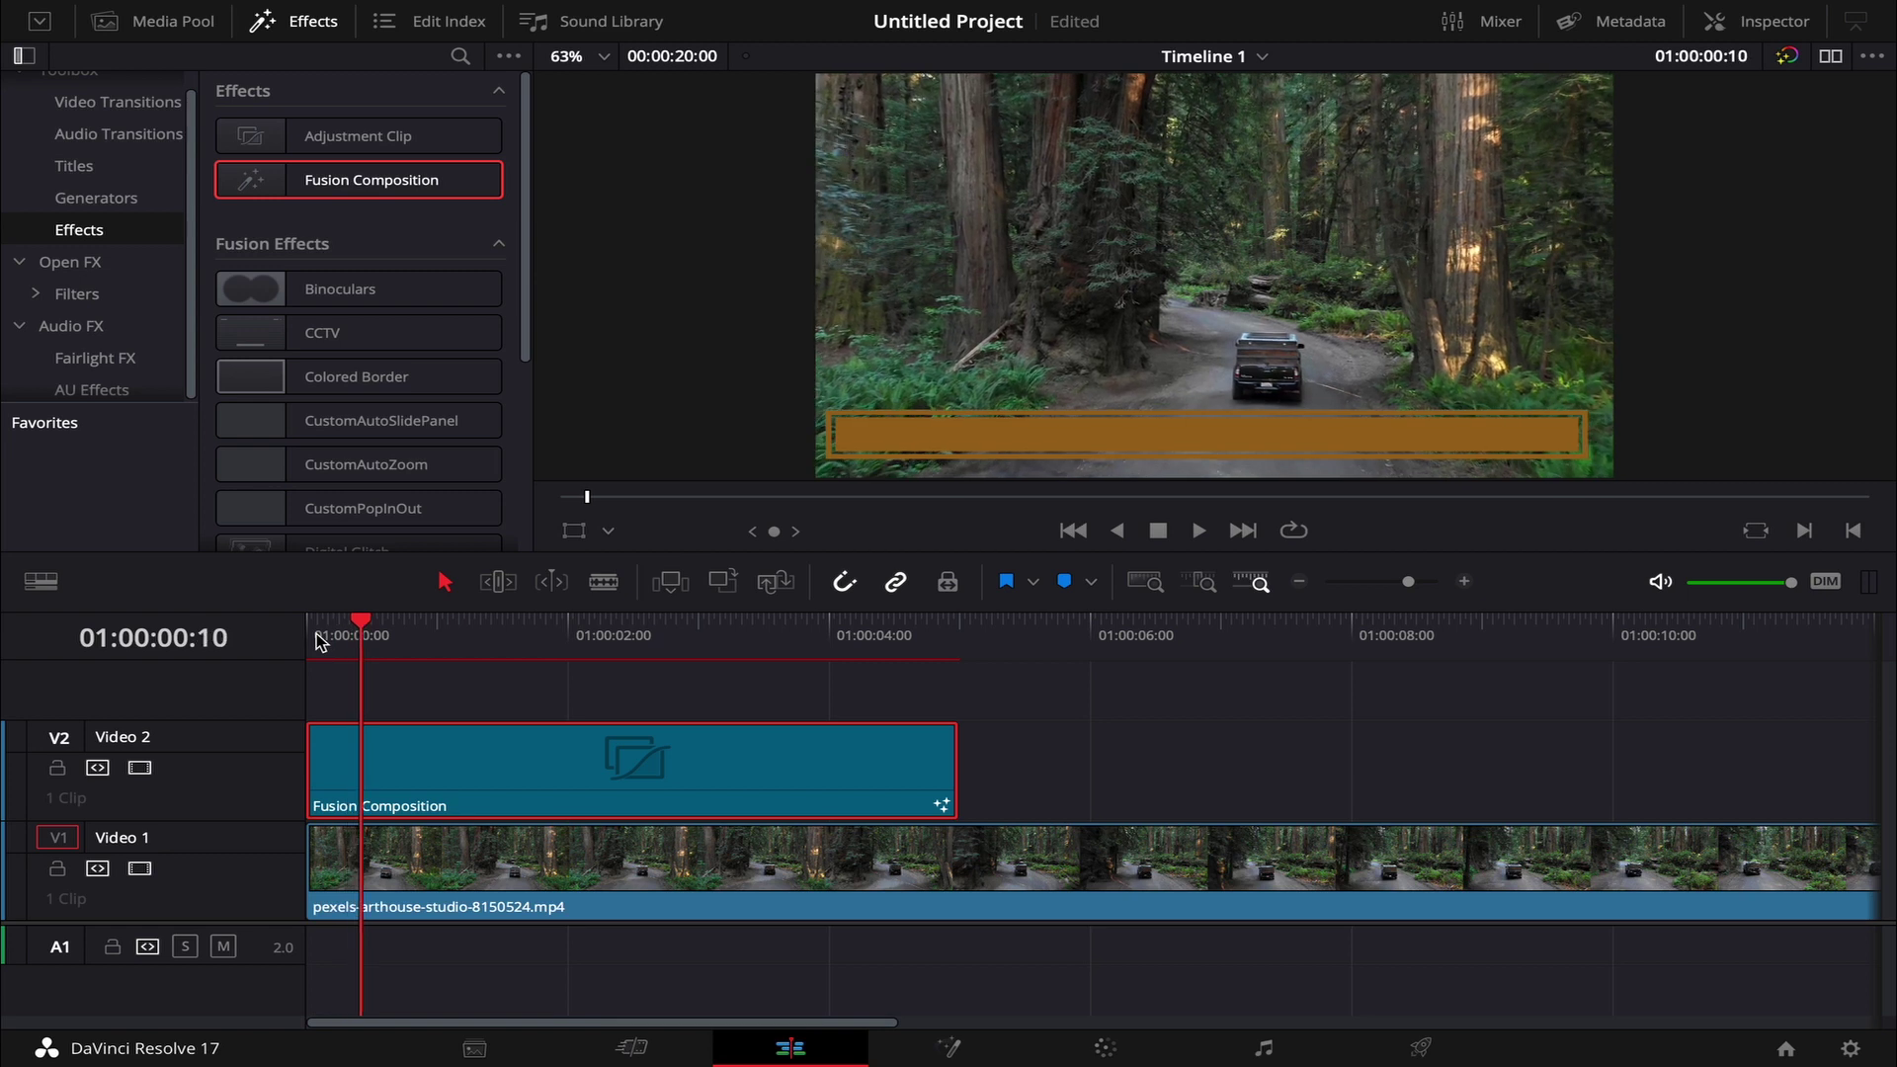
pyautogui.hotkey('ctrl', 'b')
pyautogui.press('Home')
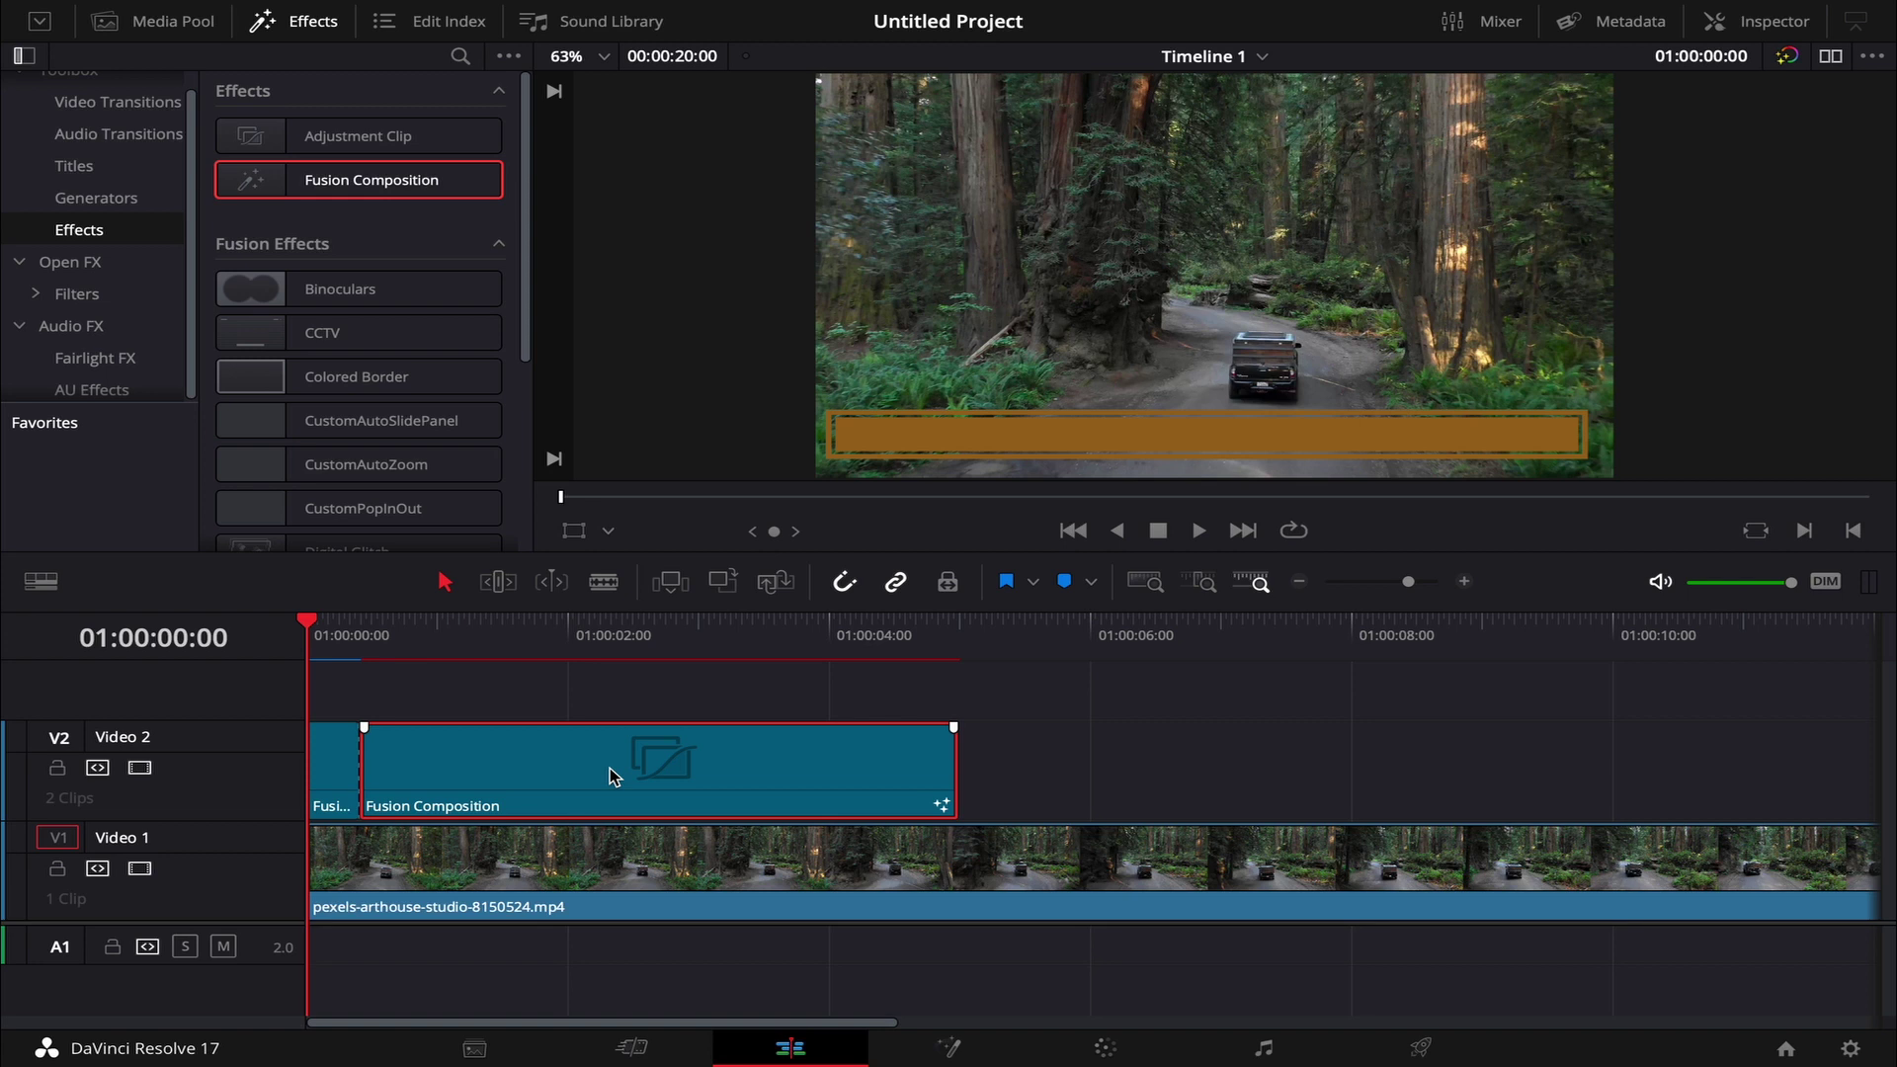
pyautogui.press('Delete')
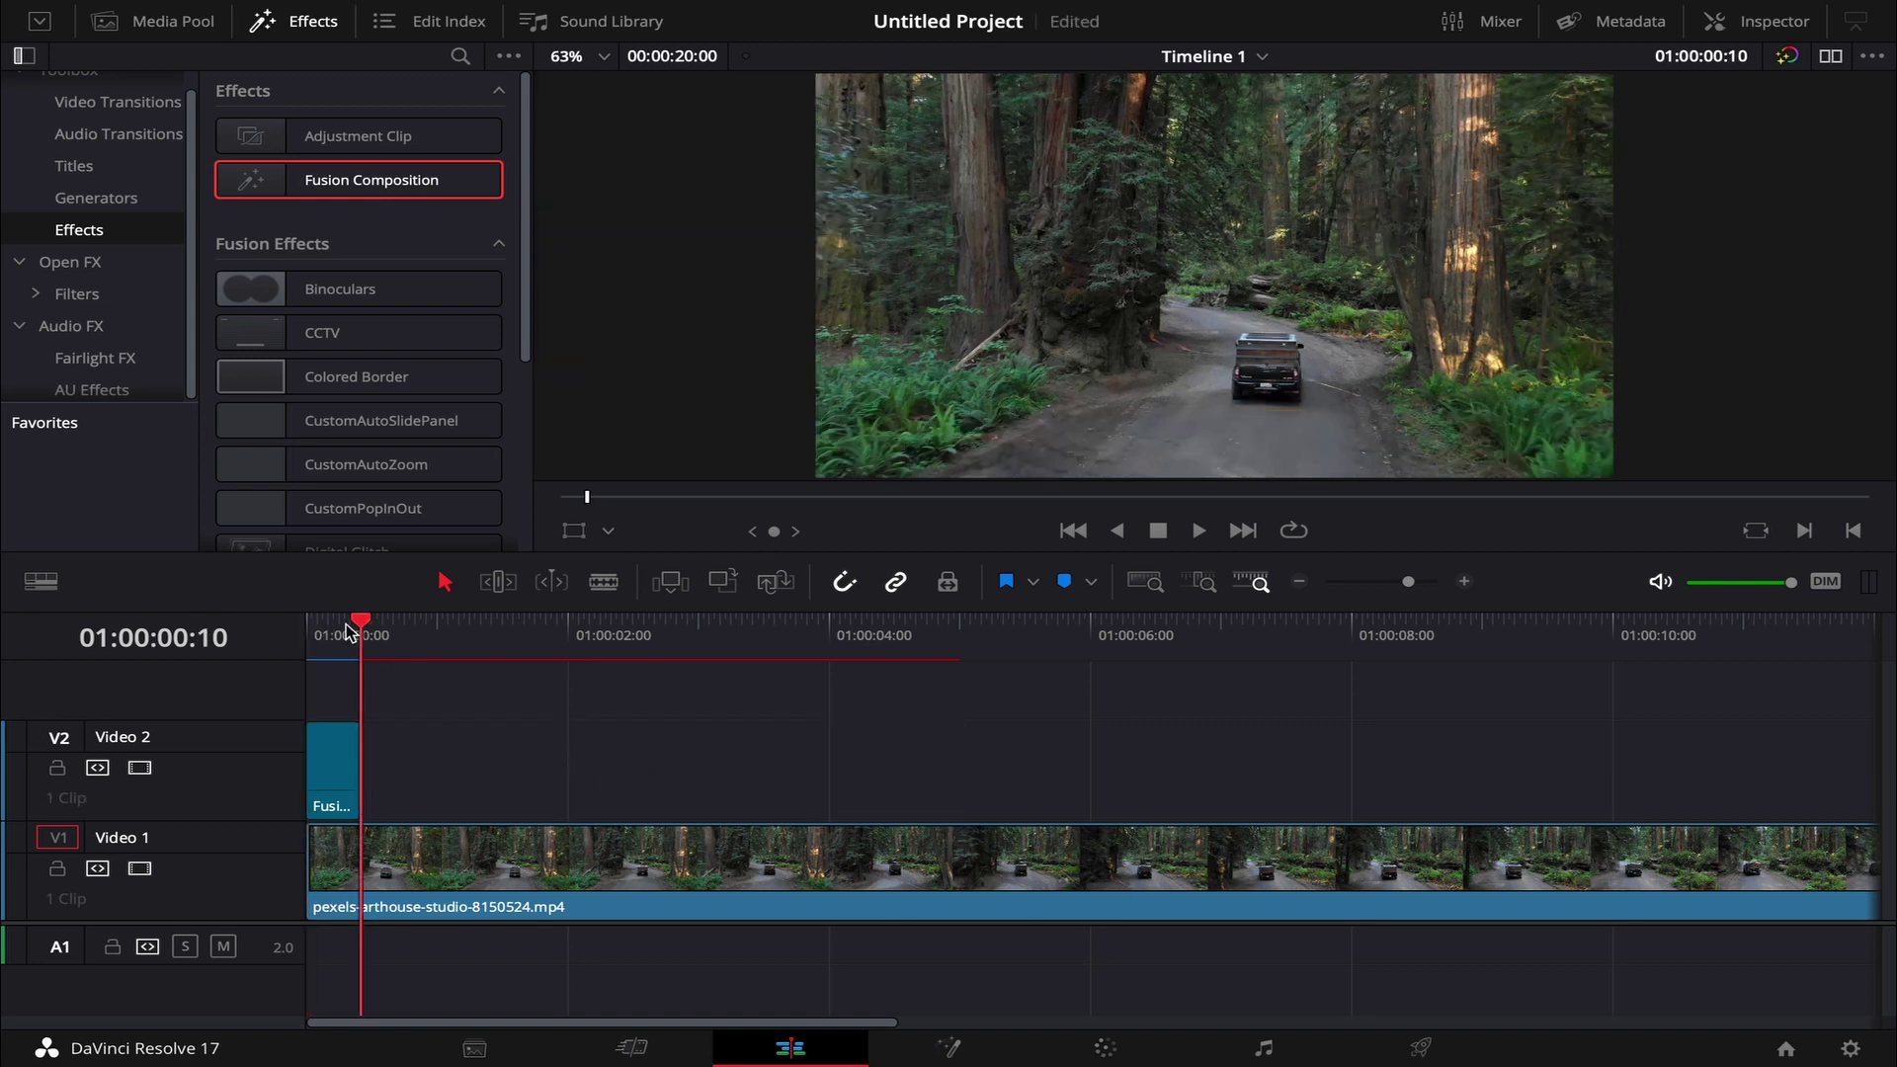
# Open the ten-frame Fusion clip in the Fusion page, then return to the Edit page.
pyautogui.moveTo(314, 626); pyautogui.dragTo(308, 626)
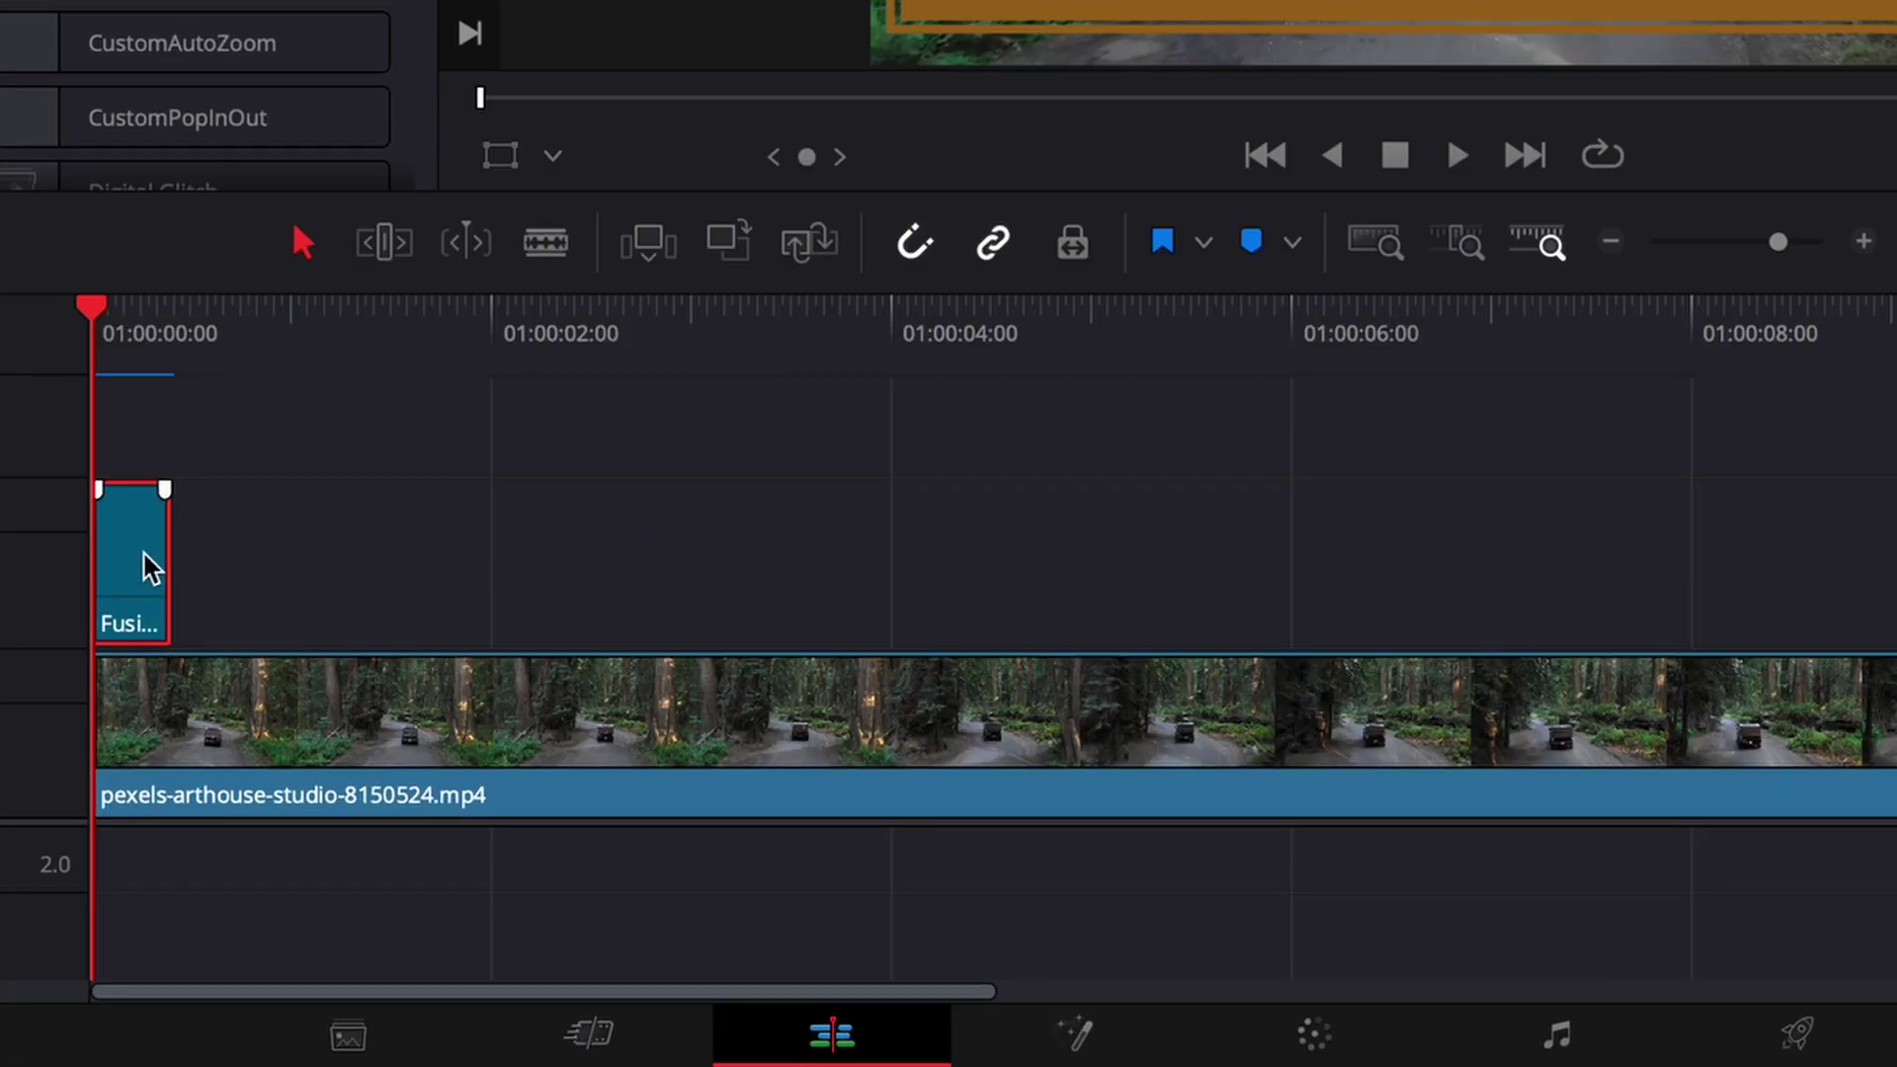
pyautogui.rightClick(231, 641)
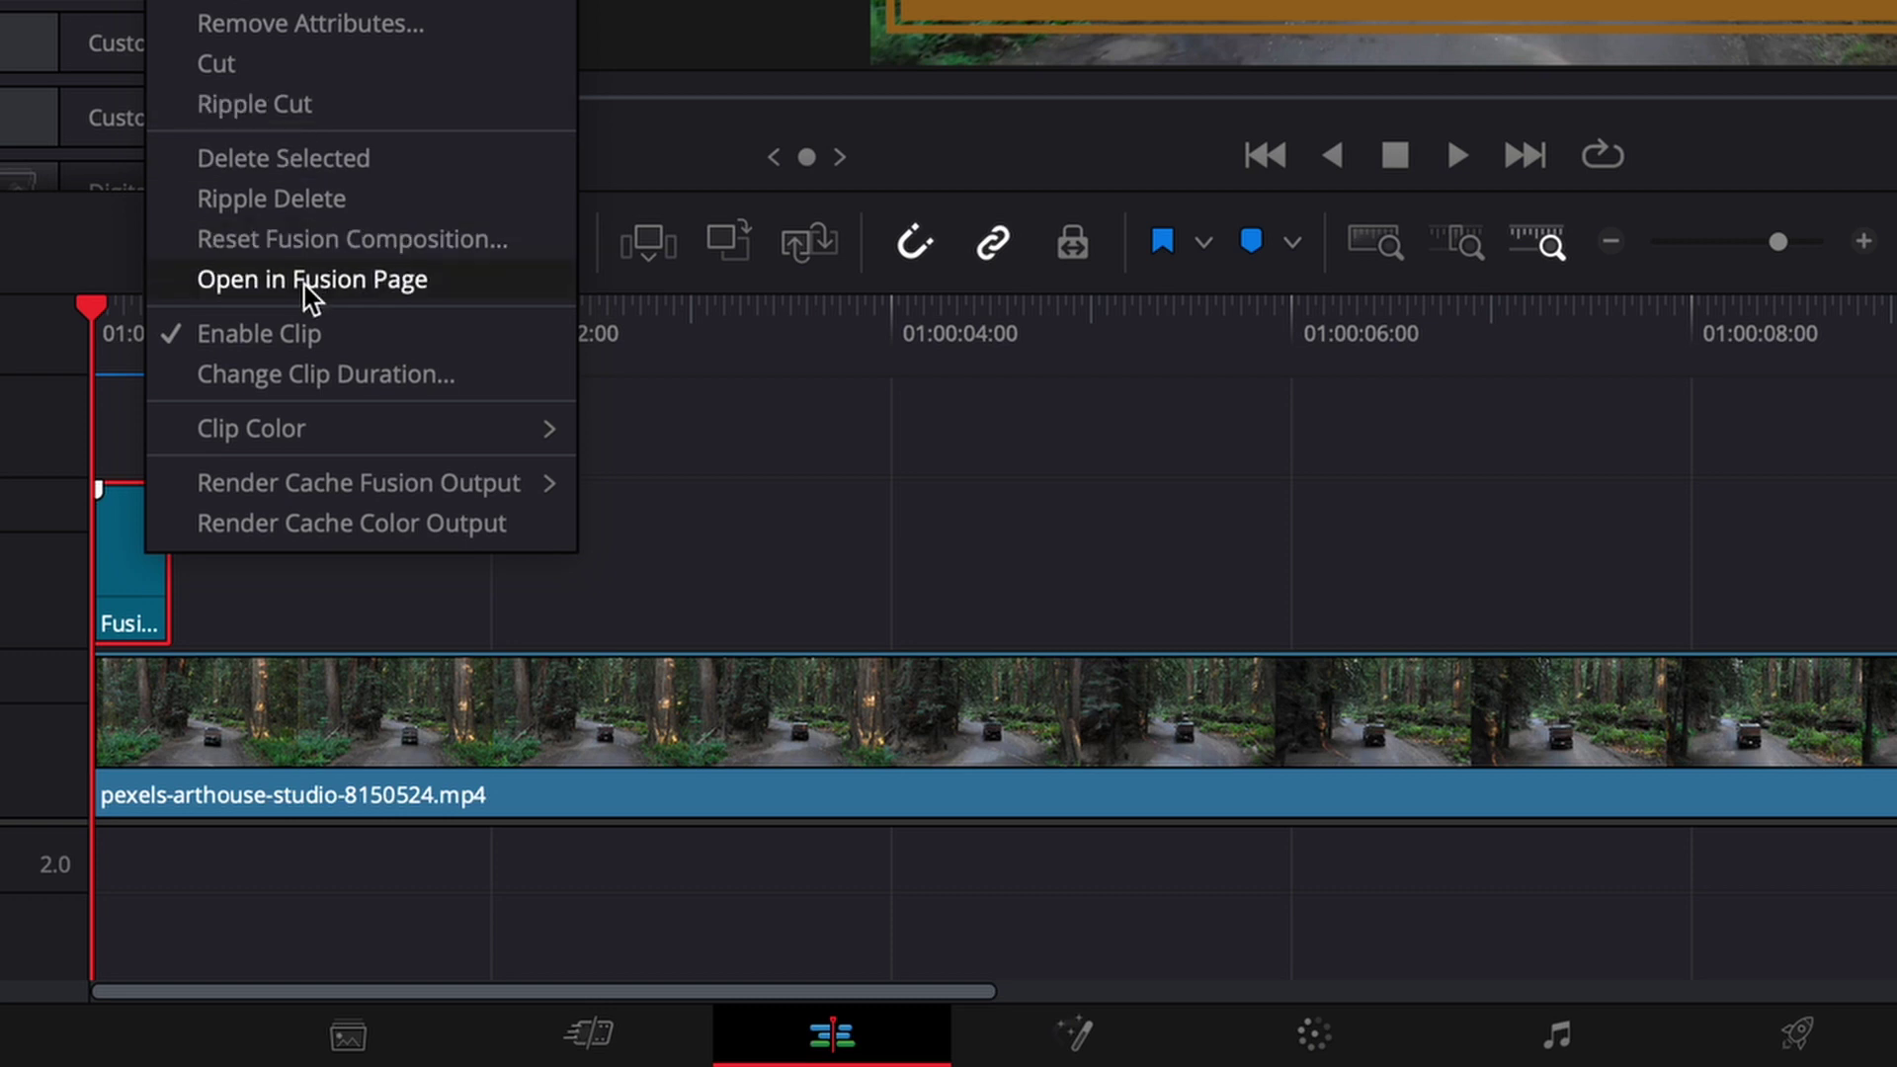
pyautogui.click(304, 282)
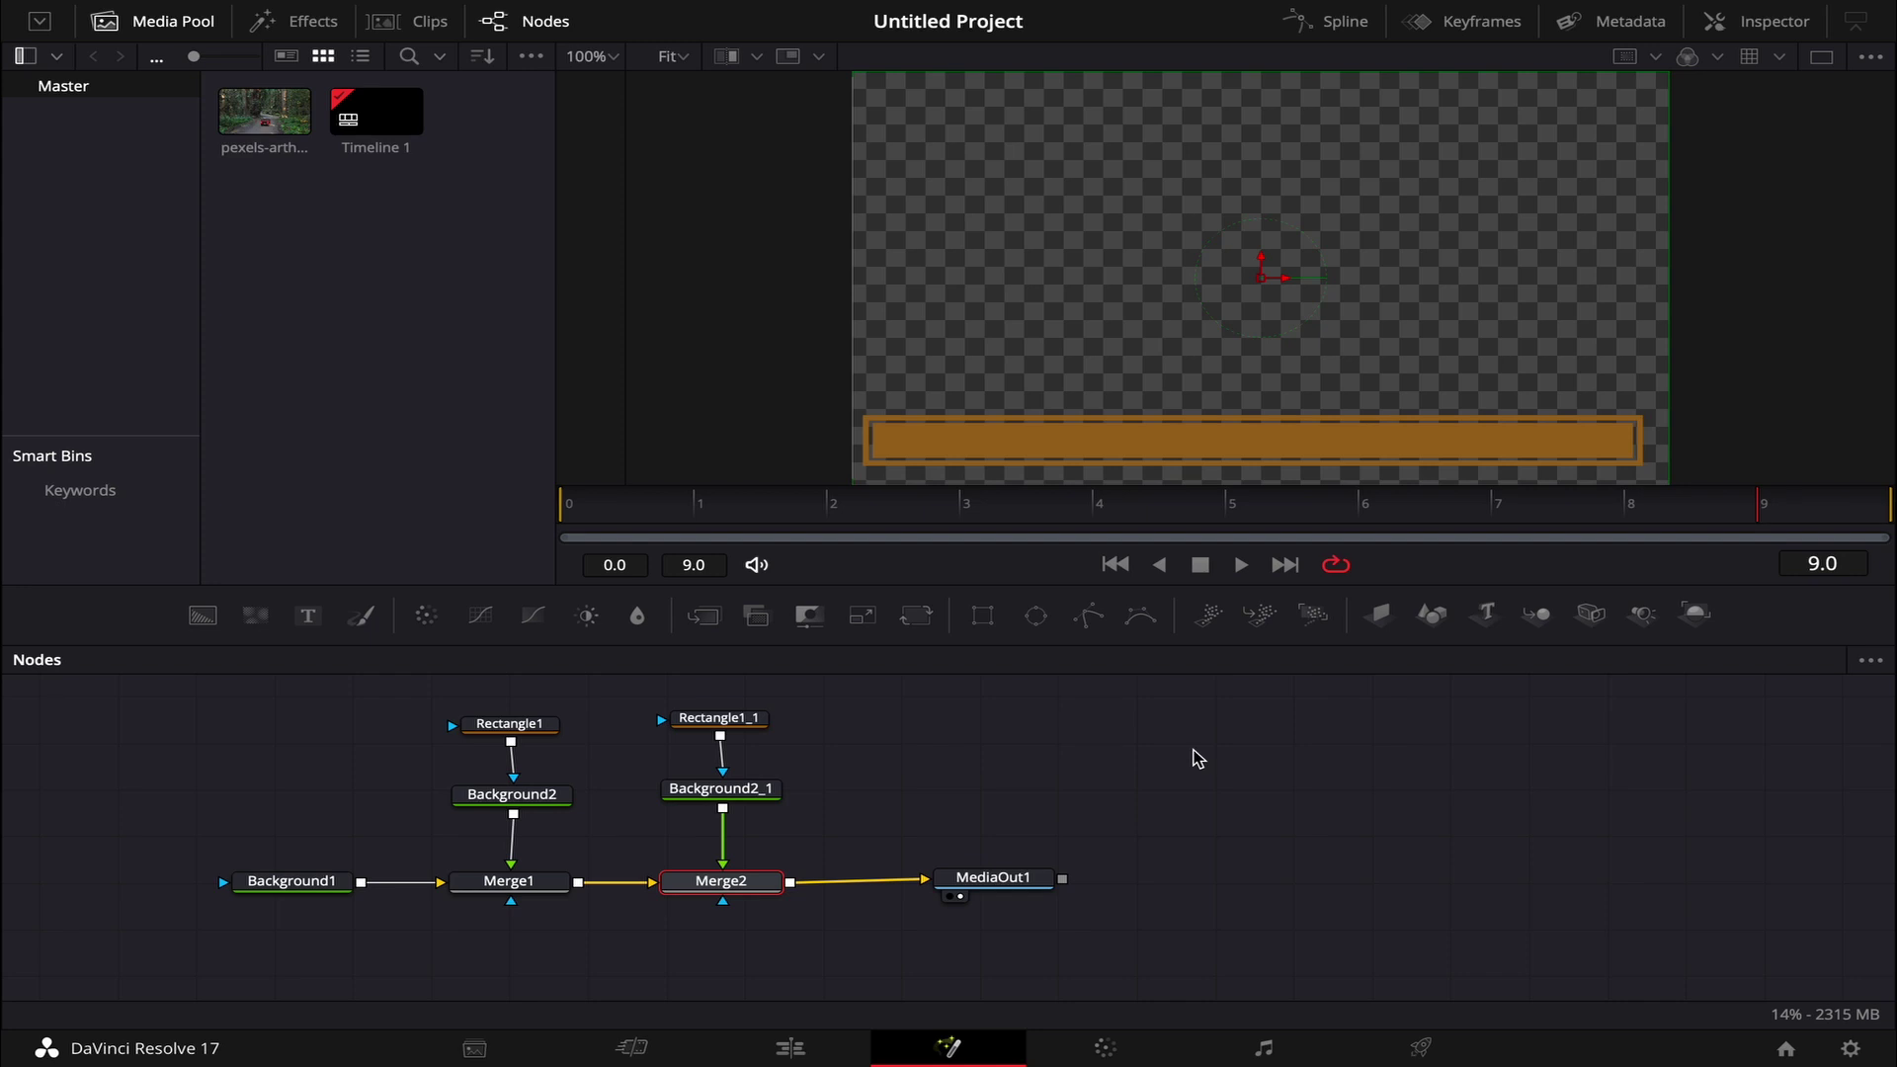
pyautogui.click(794, 1045)
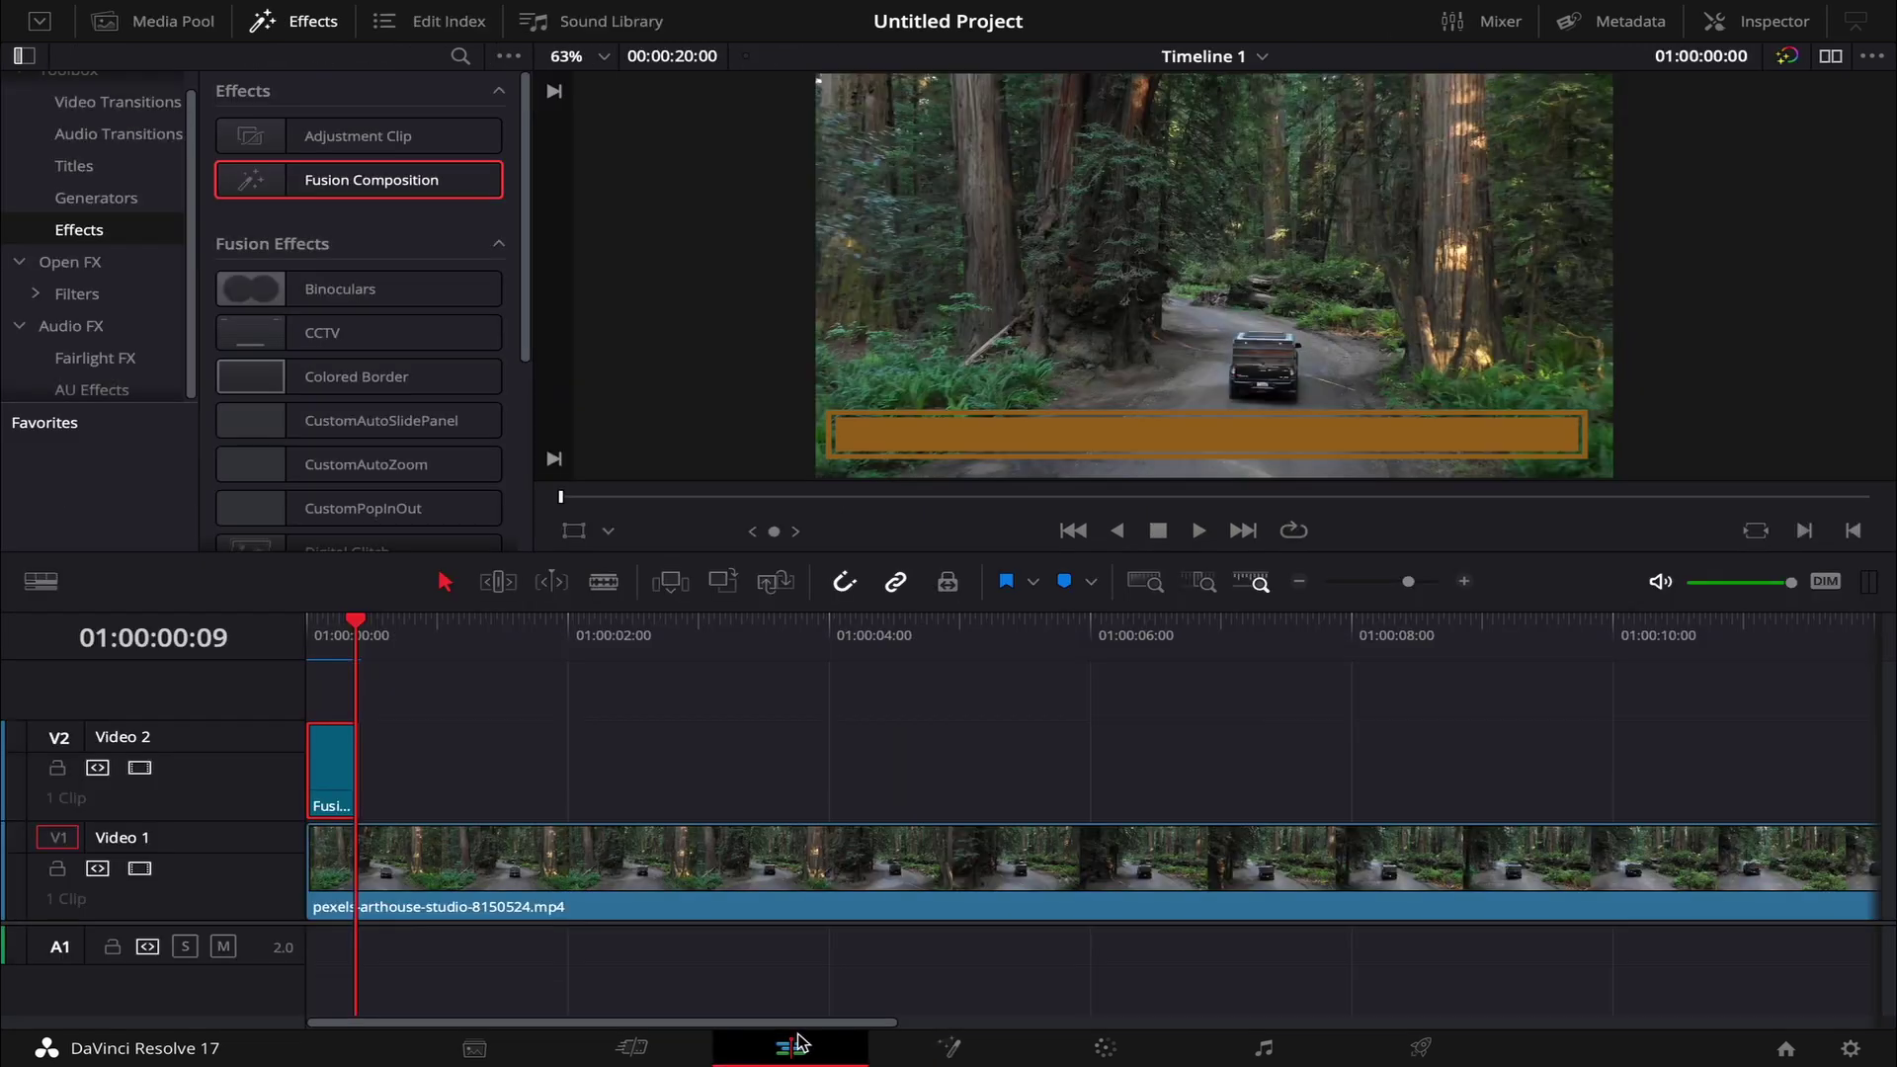
# Extend the Fusion clip's end out to 09:05, then trim it back to about two seconds.
pyautogui.moveTo(348, 780)
pyautogui.mouseDown()
pyautogui.moveTo(1701, 739)
pyautogui.moveTo(354, 769)
pyautogui.mouseUp()
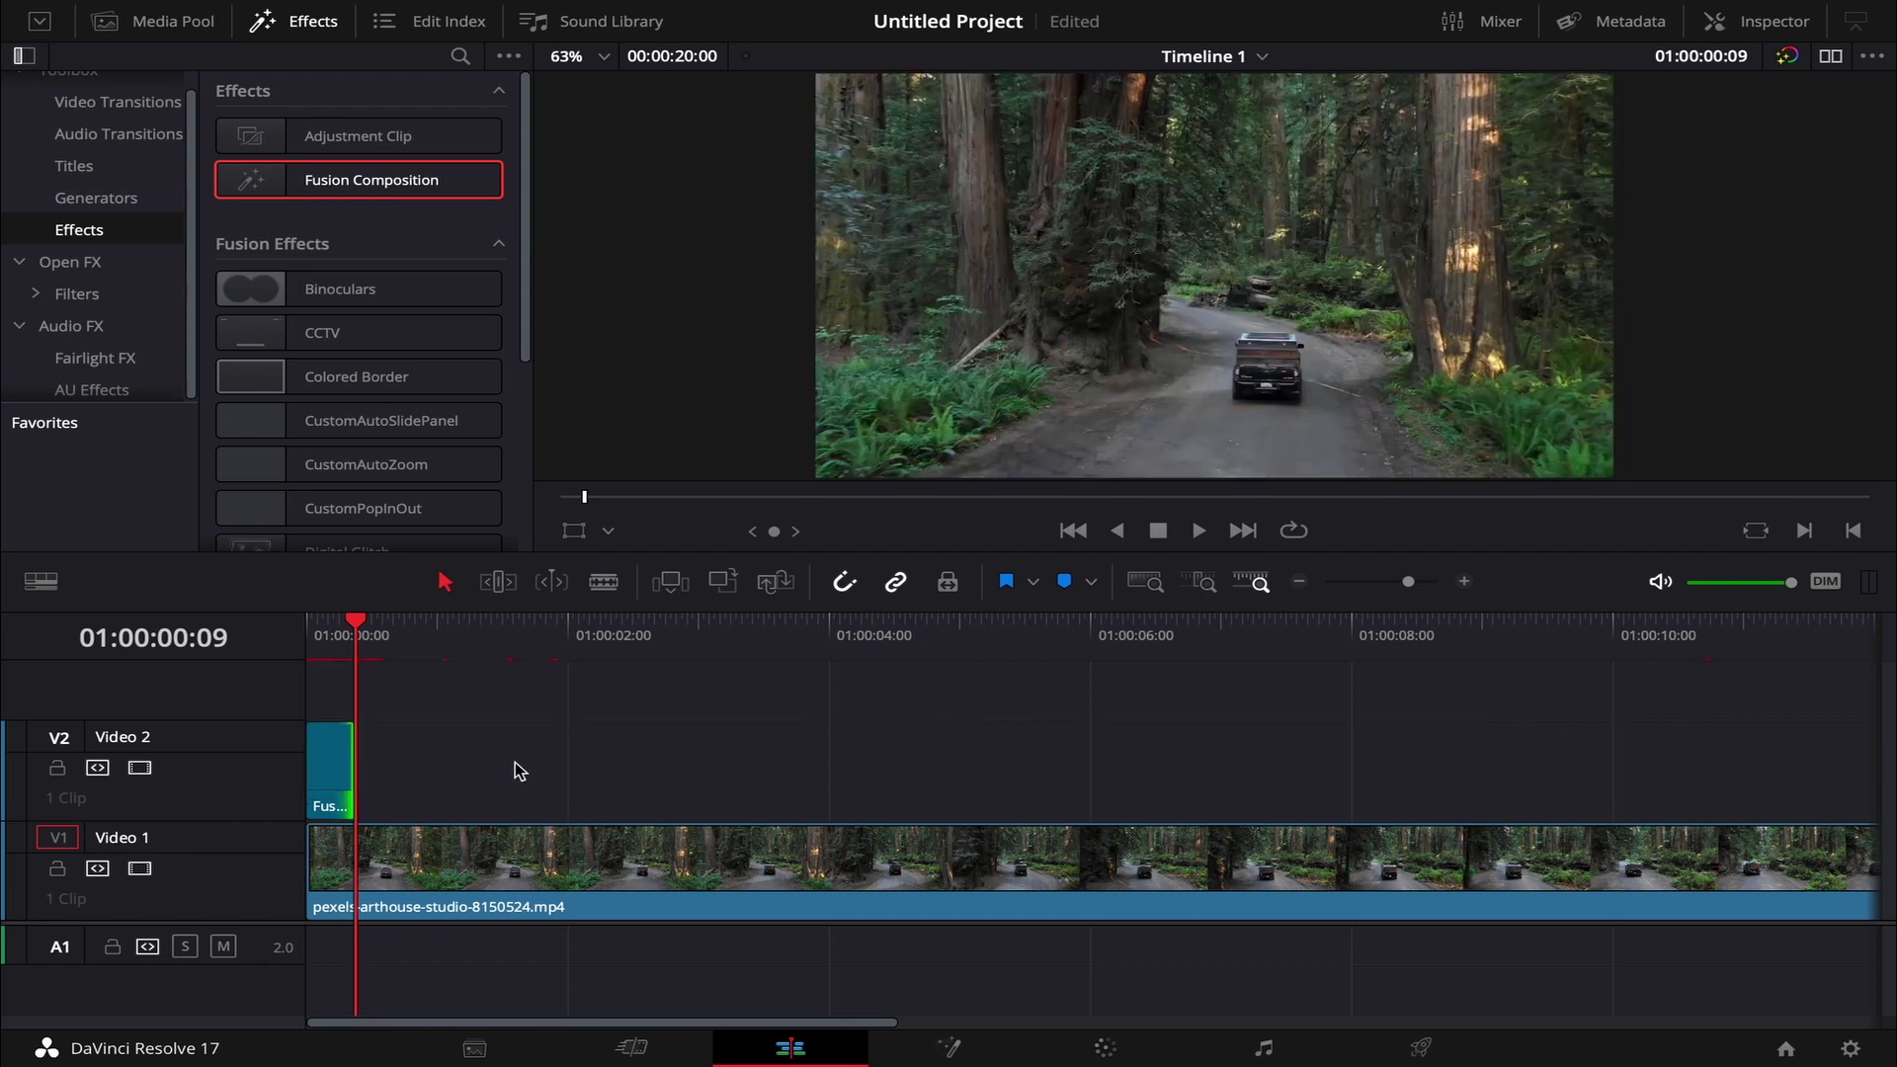
pyautogui.moveTo(341, 762); pyautogui.dragTo(1505, 766)
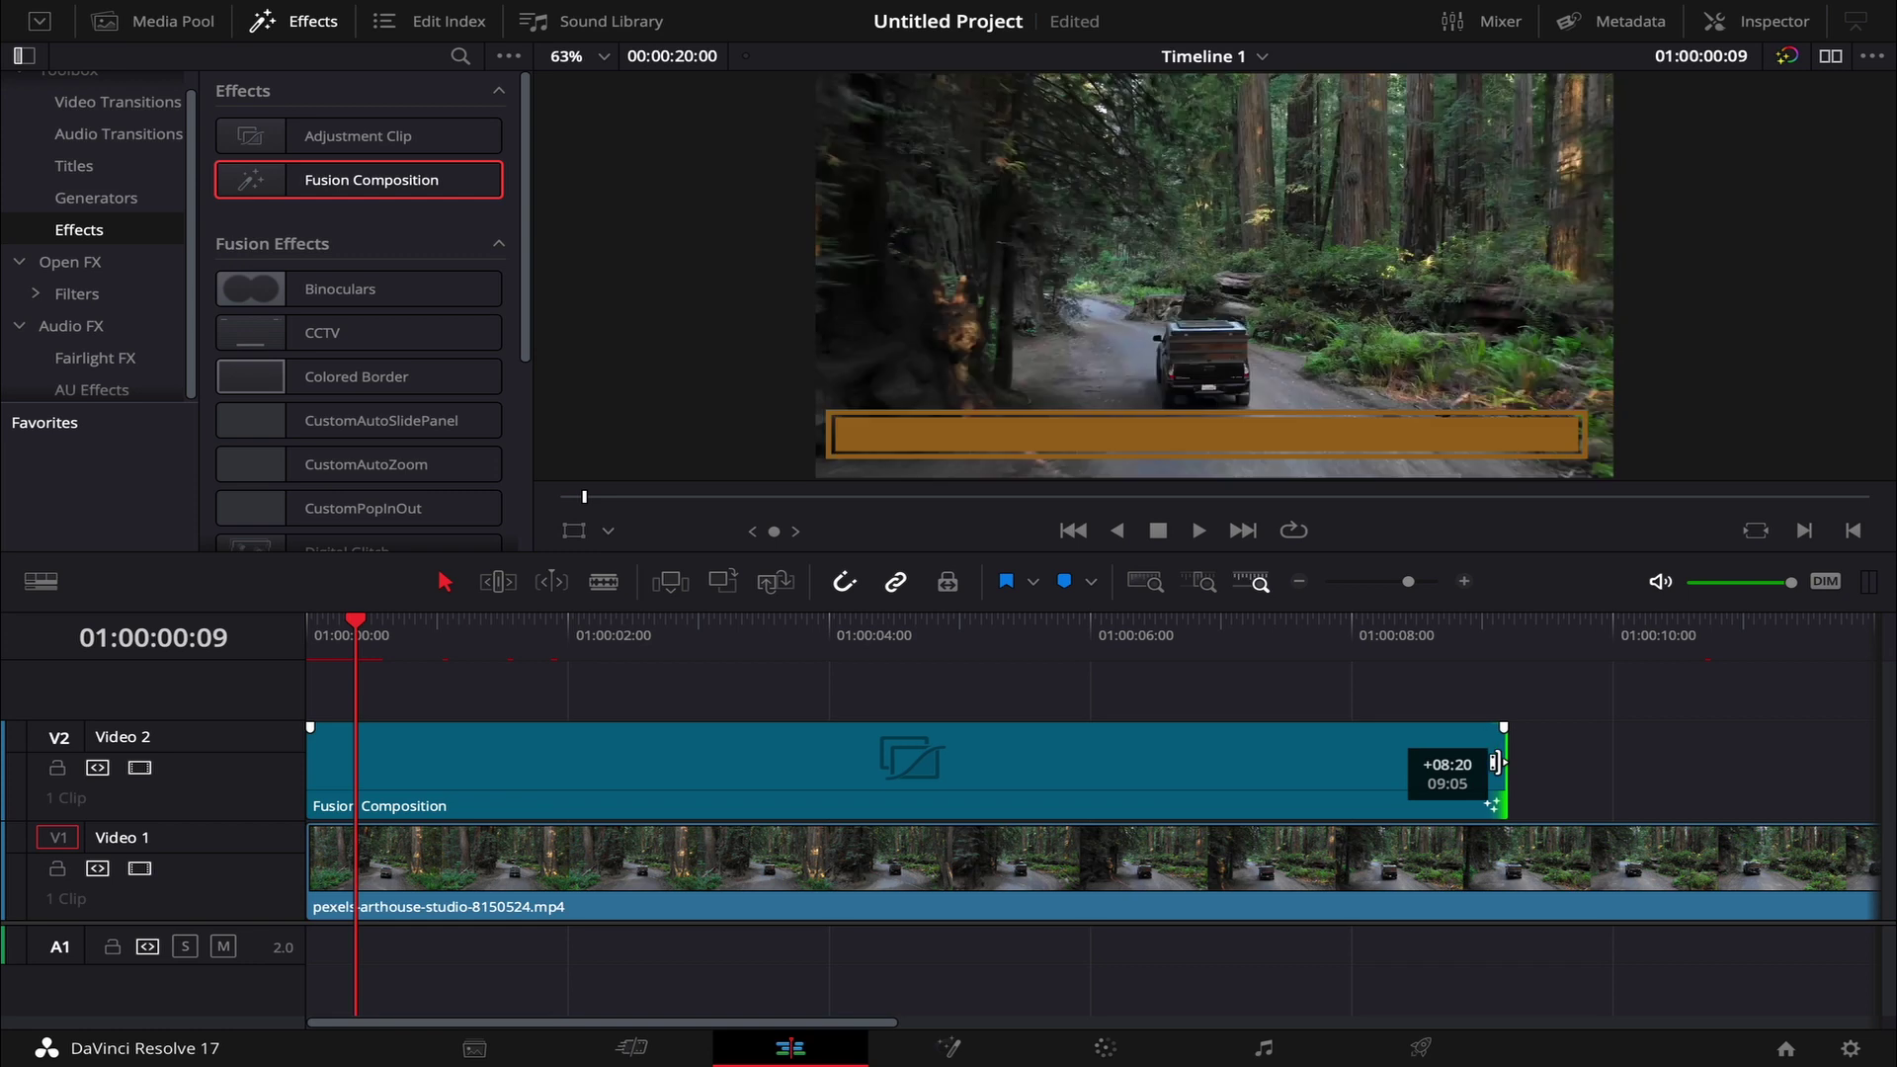
pyautogui.click(1508, 631)
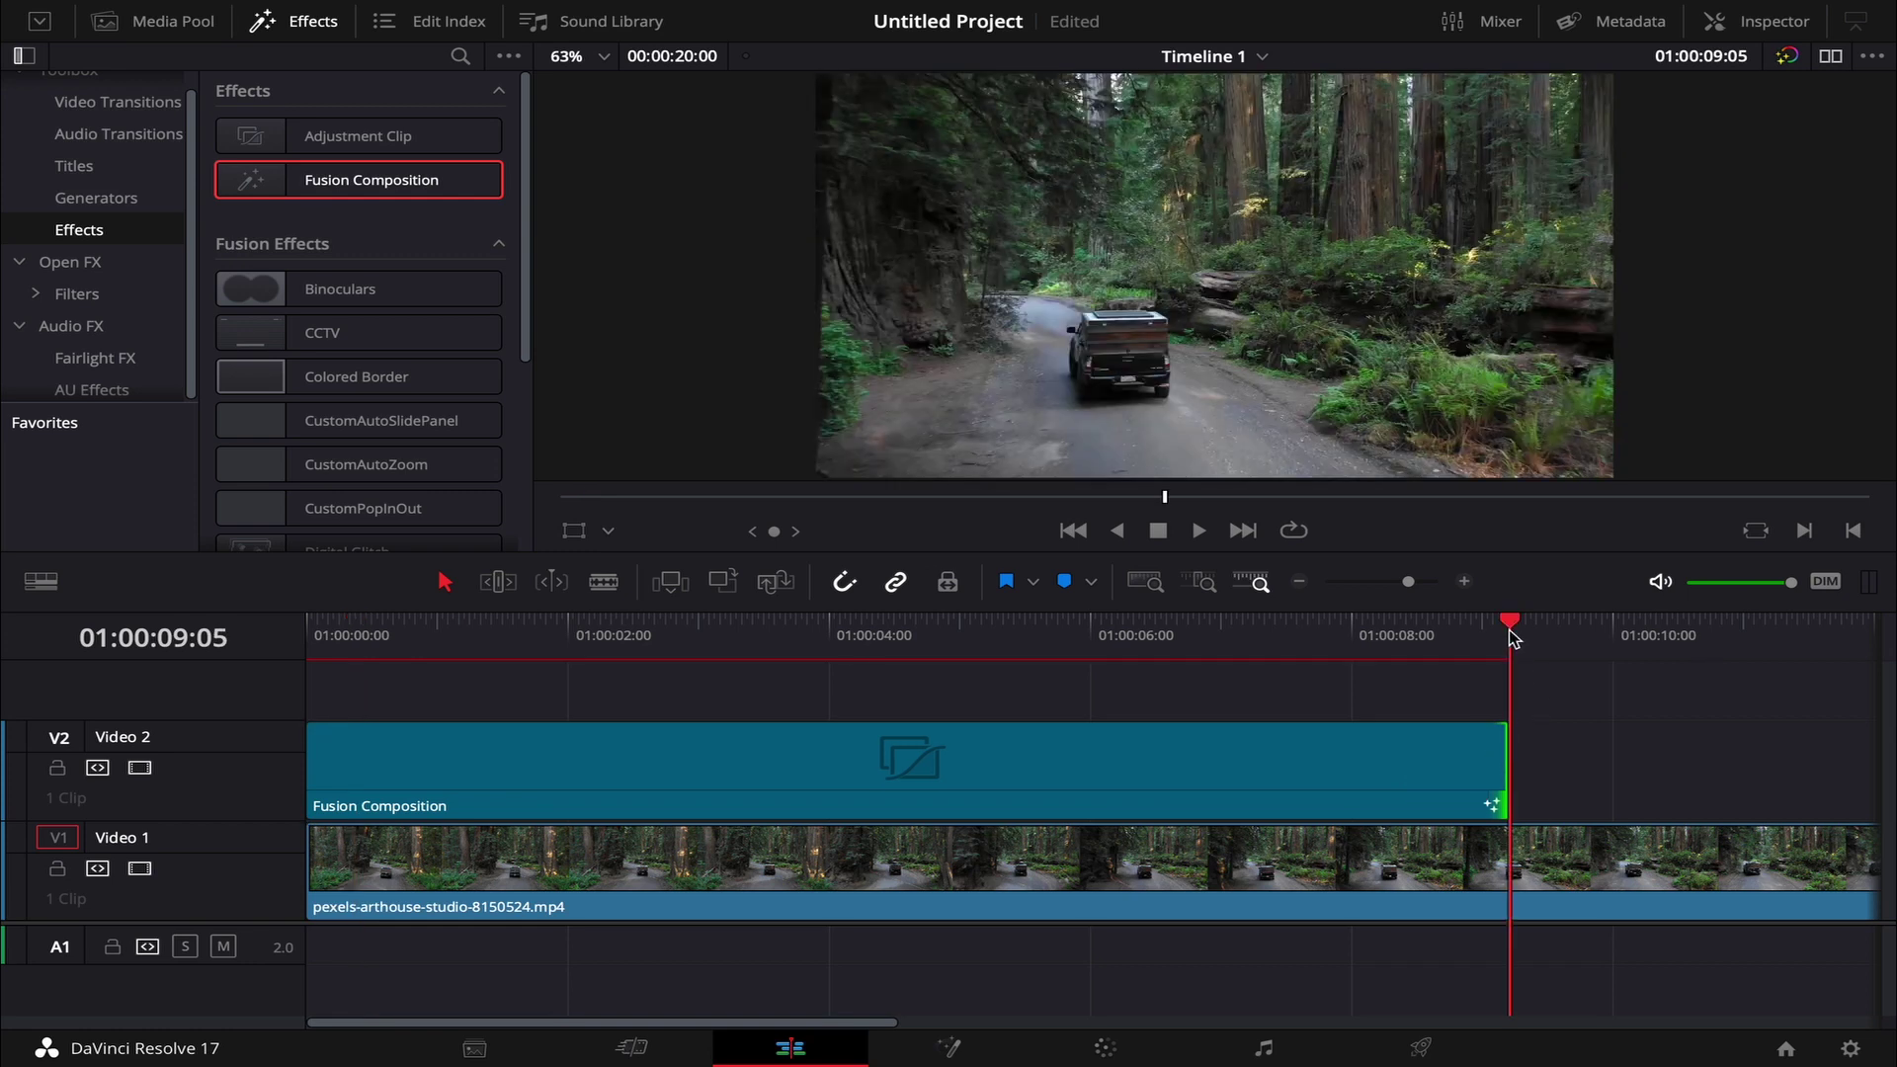
pyautogui.click(748, 856)
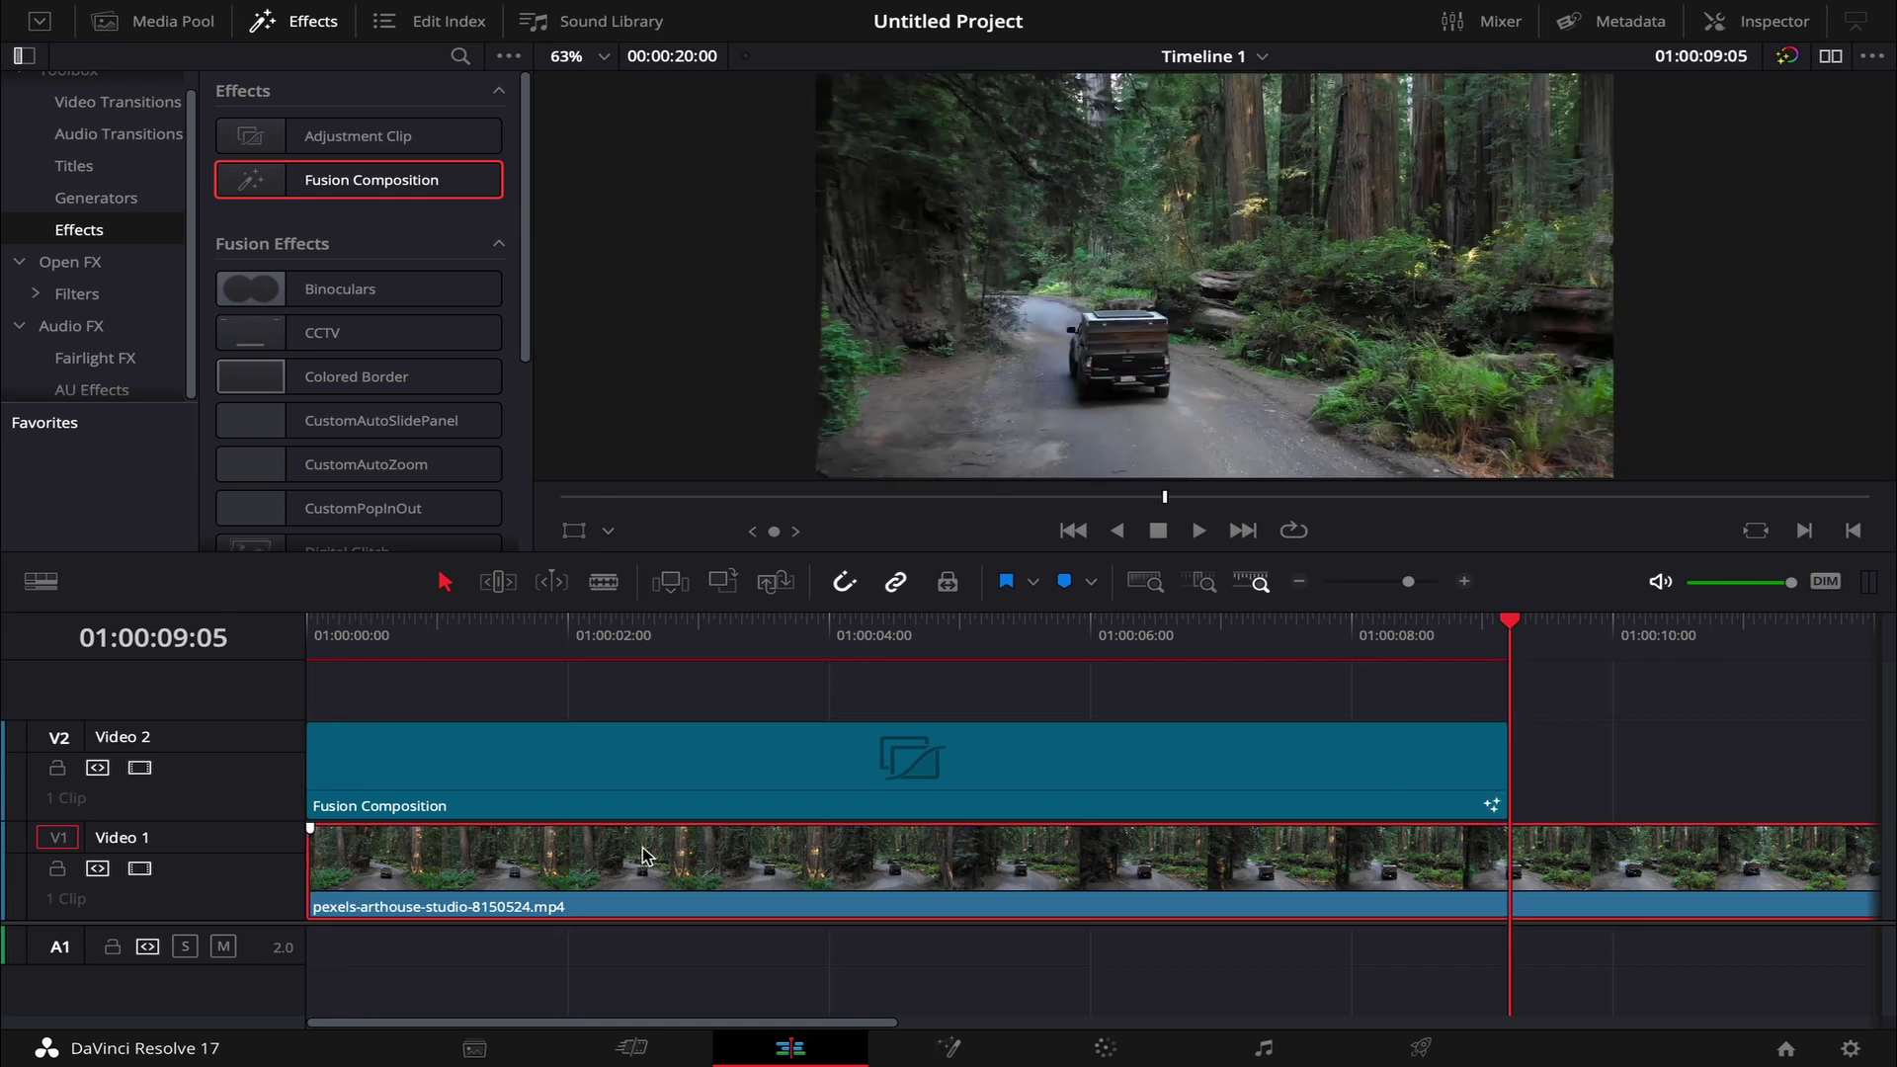
pyautogui.moveTo(1501, 770); pyautogui.dragTo(652, 750)
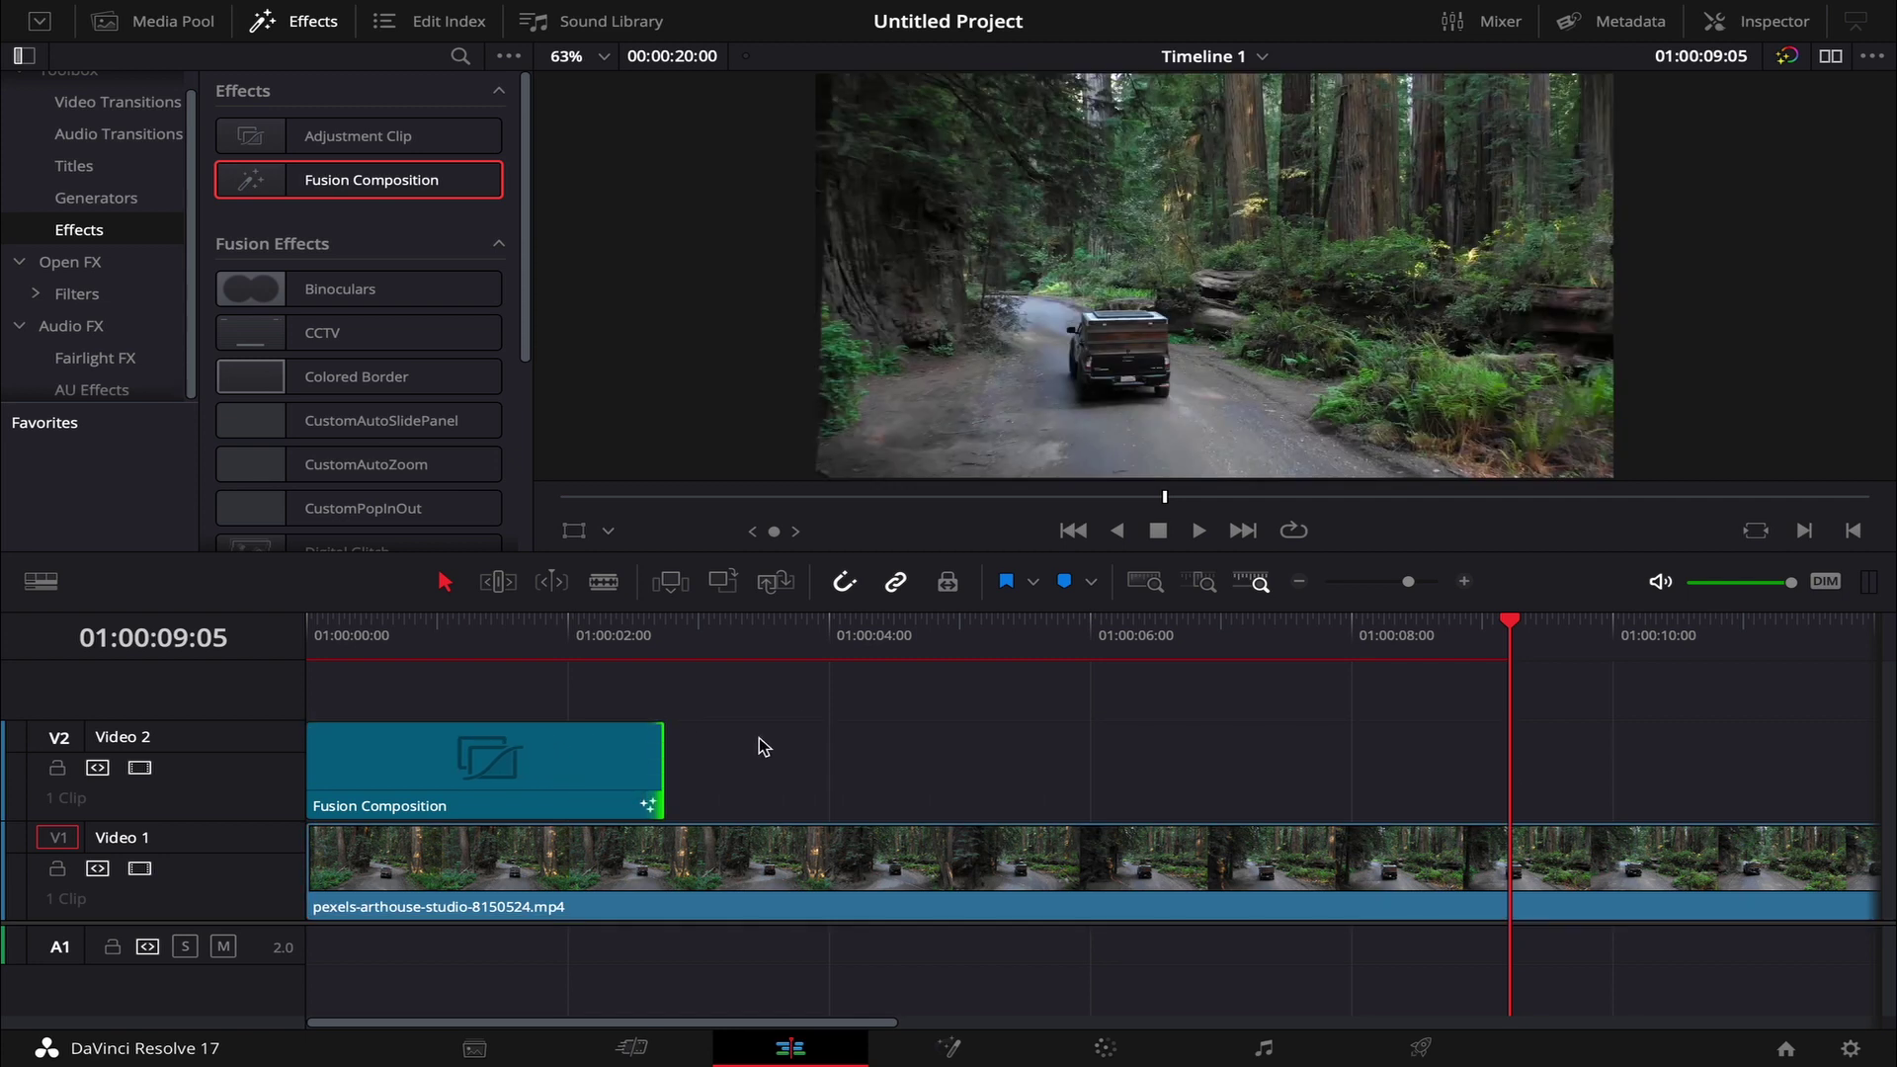
pyautogui.click(755, 727)
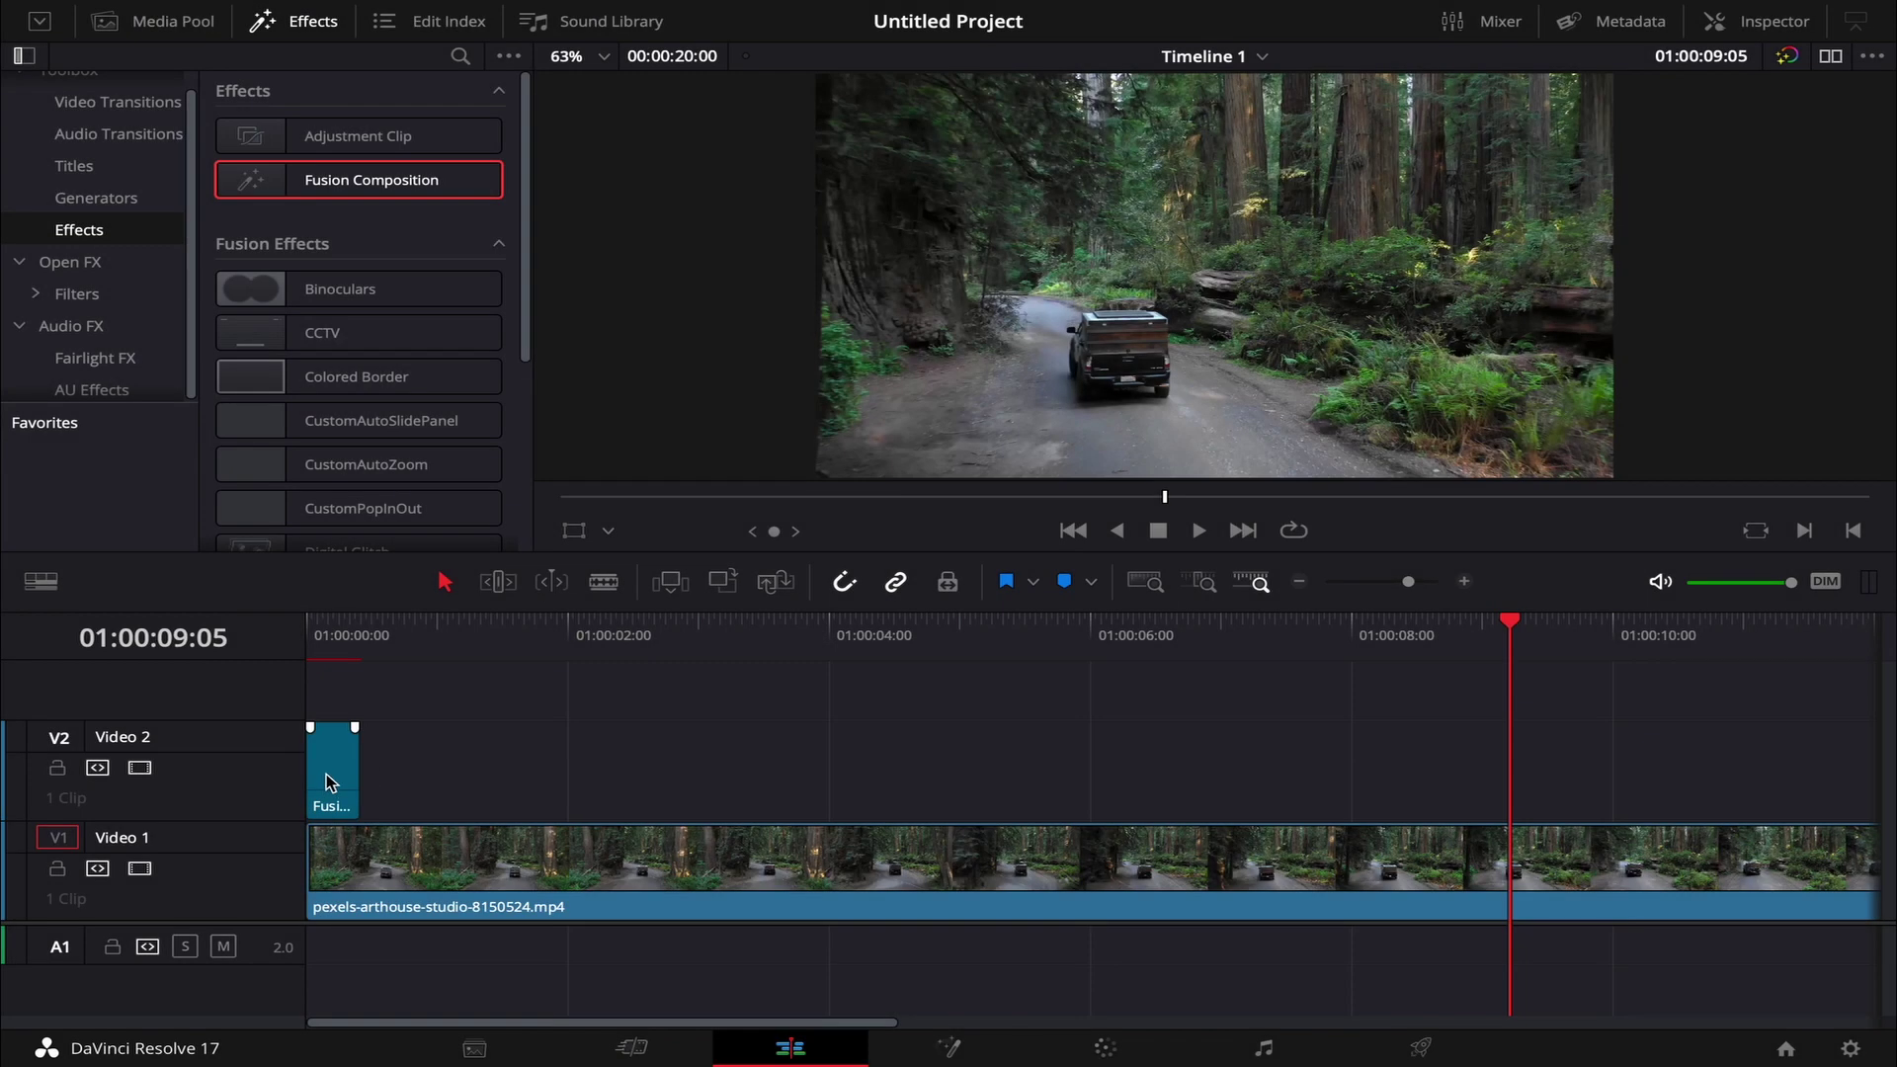
# Open the shortened Fusion clip in the Fusion page and add a Rectangle2 mask node.
pyautogui.click(330, 780)
pyautogui.rightClick(330, 783)
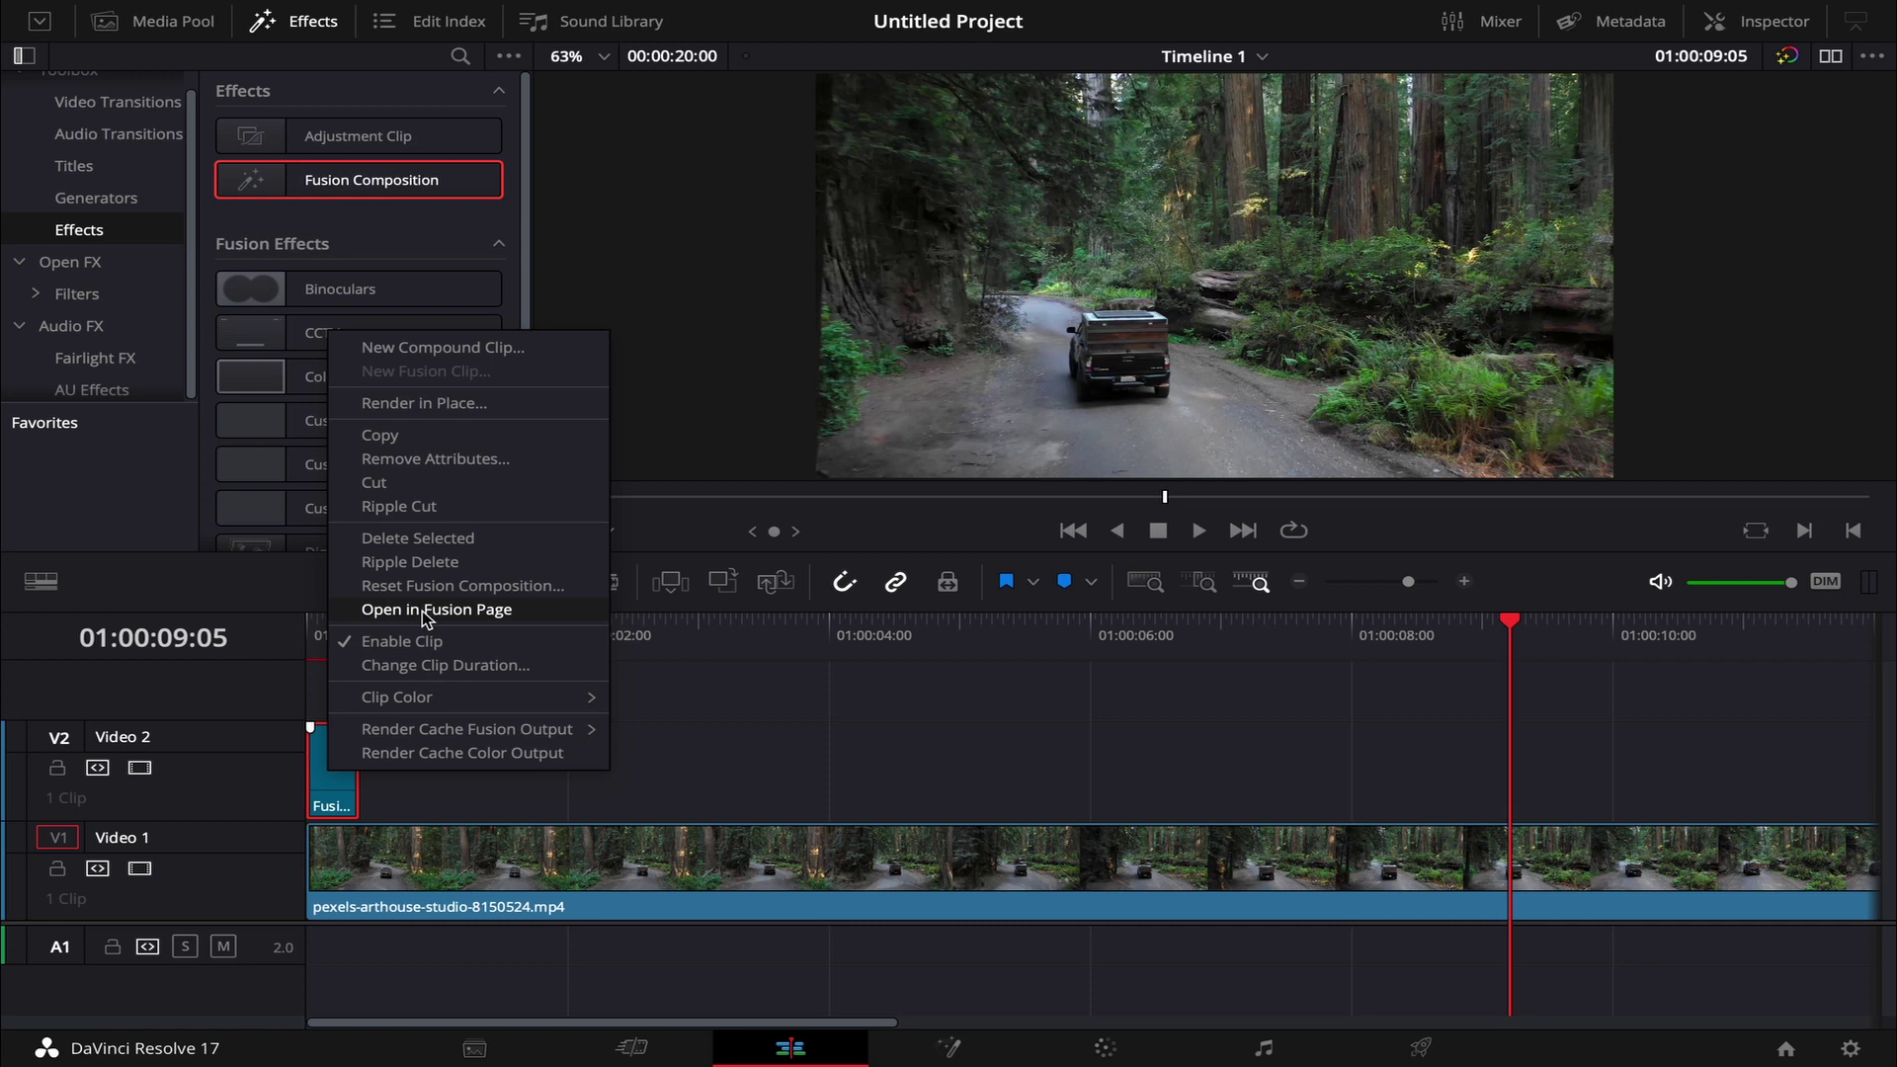
pyautogui.click(423, 609)
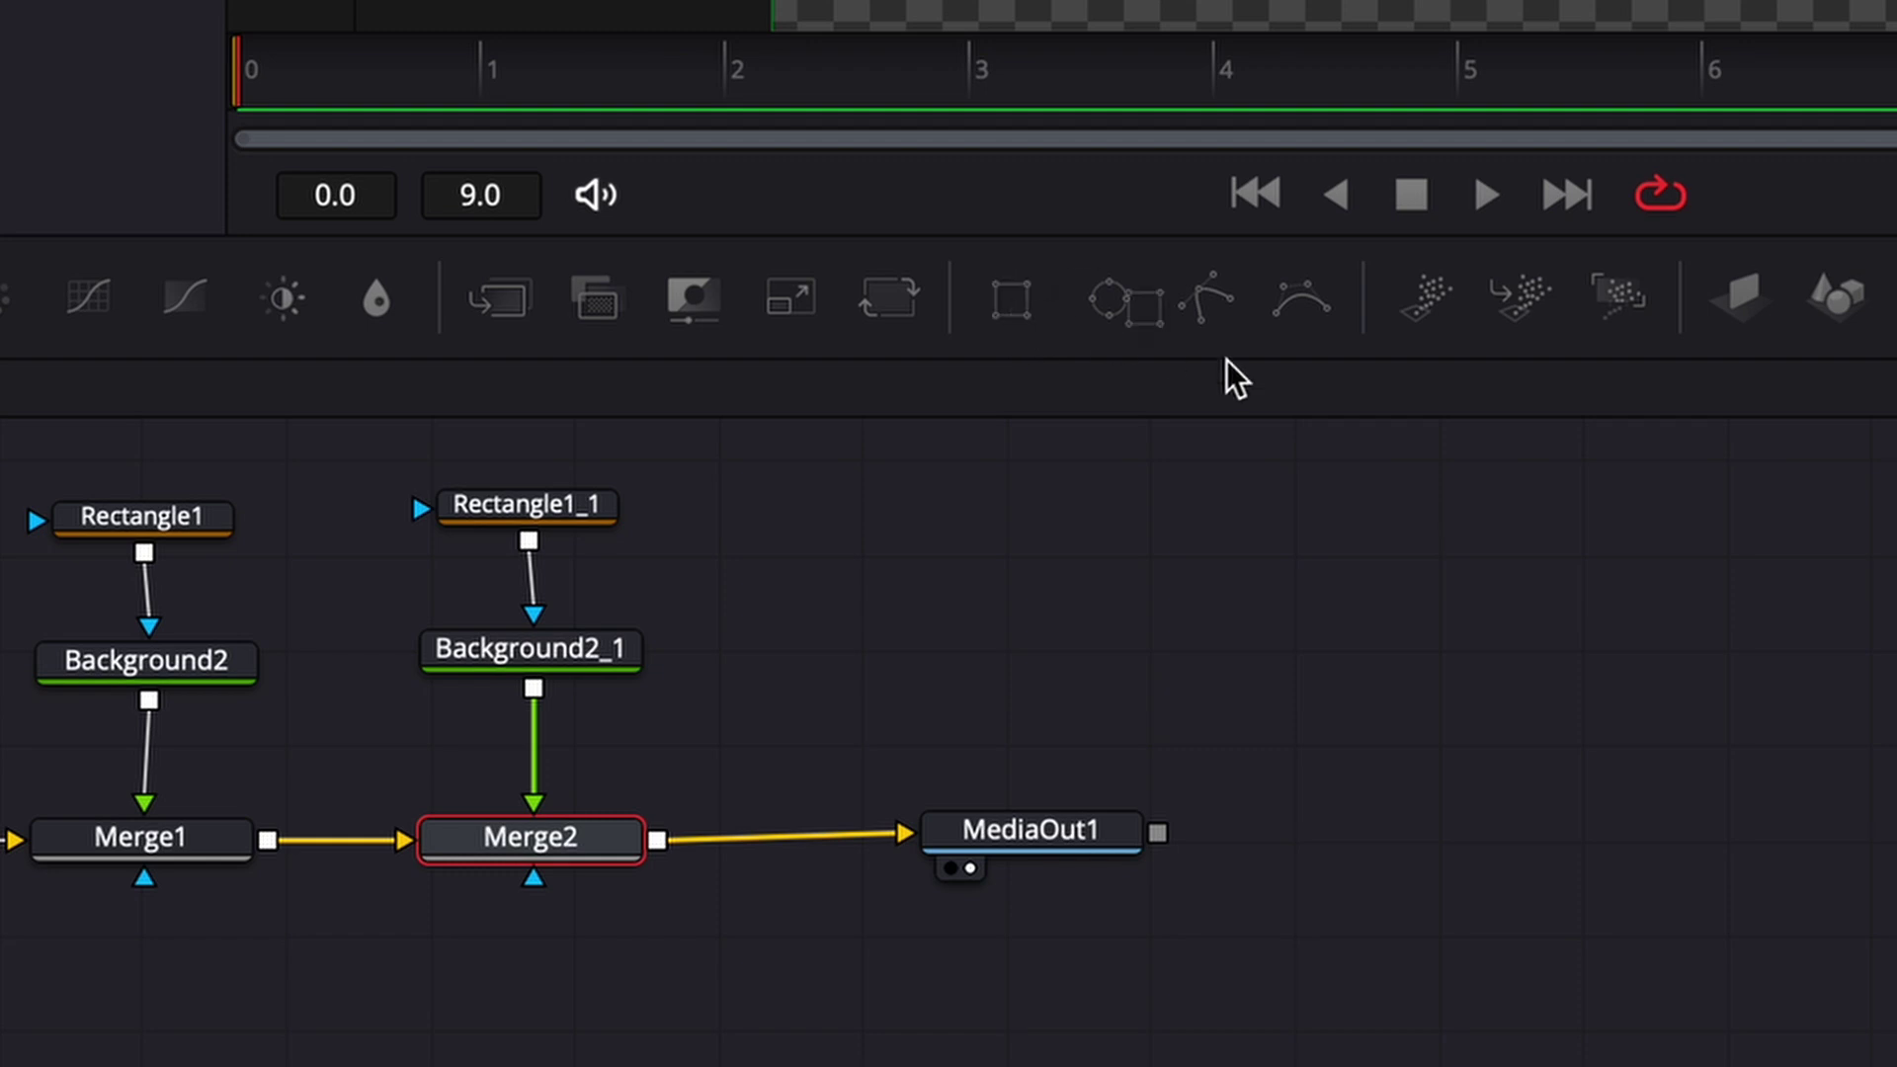
pyautogui.moveTo(1235, 378); pyautogui.dragTo(508, 998)
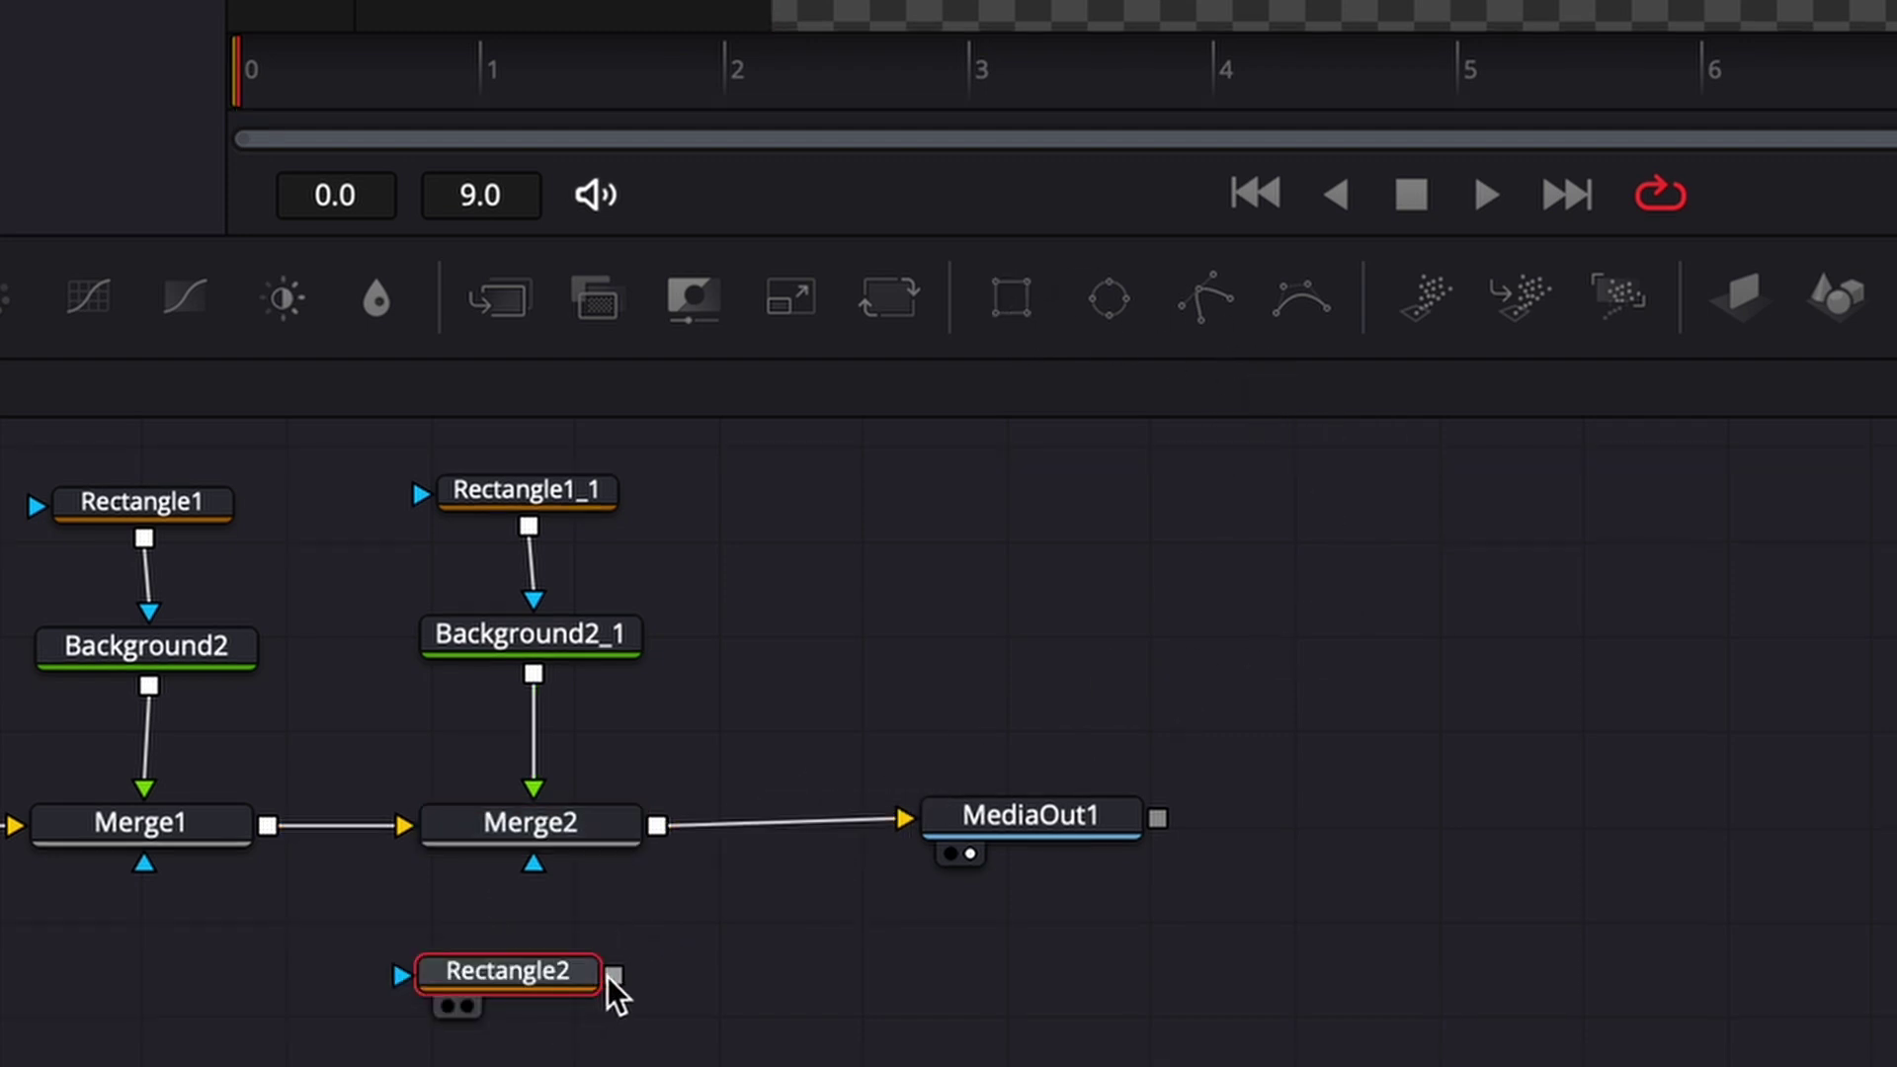
# Connect Rectangle2 to Merge2's mask input, then widen and position it over the bar outline.
pyautogui.moveTo(613, 975); pyautogui.dragTo(536, 869)
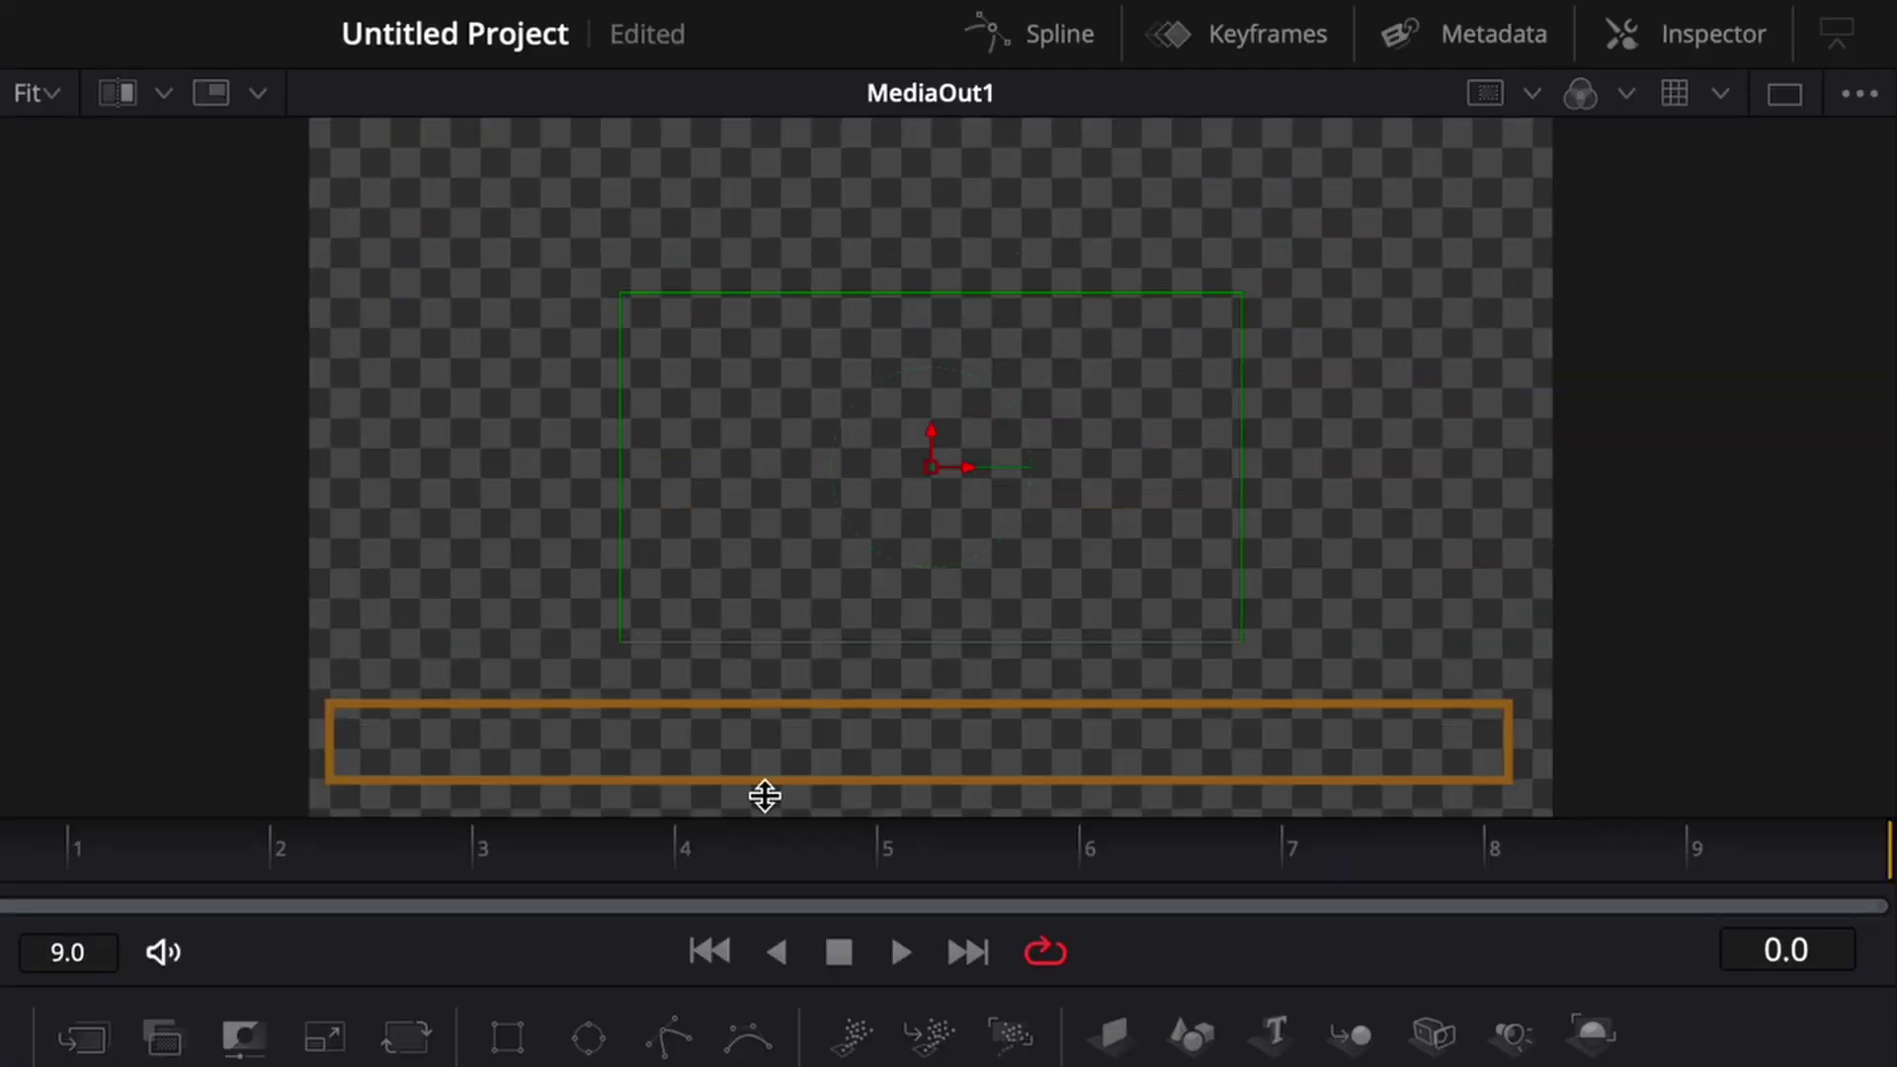
pyautogui.moveTo(946, 468)
pyautogui.mouseDown()
pyautogui.moveTo(915, 533)
pyautogui.moveTo(526, 649)
pyautogui.moveTo(49, 662)
pyautogui.moveTo(680, 654)
pyautogui.mouseUp()
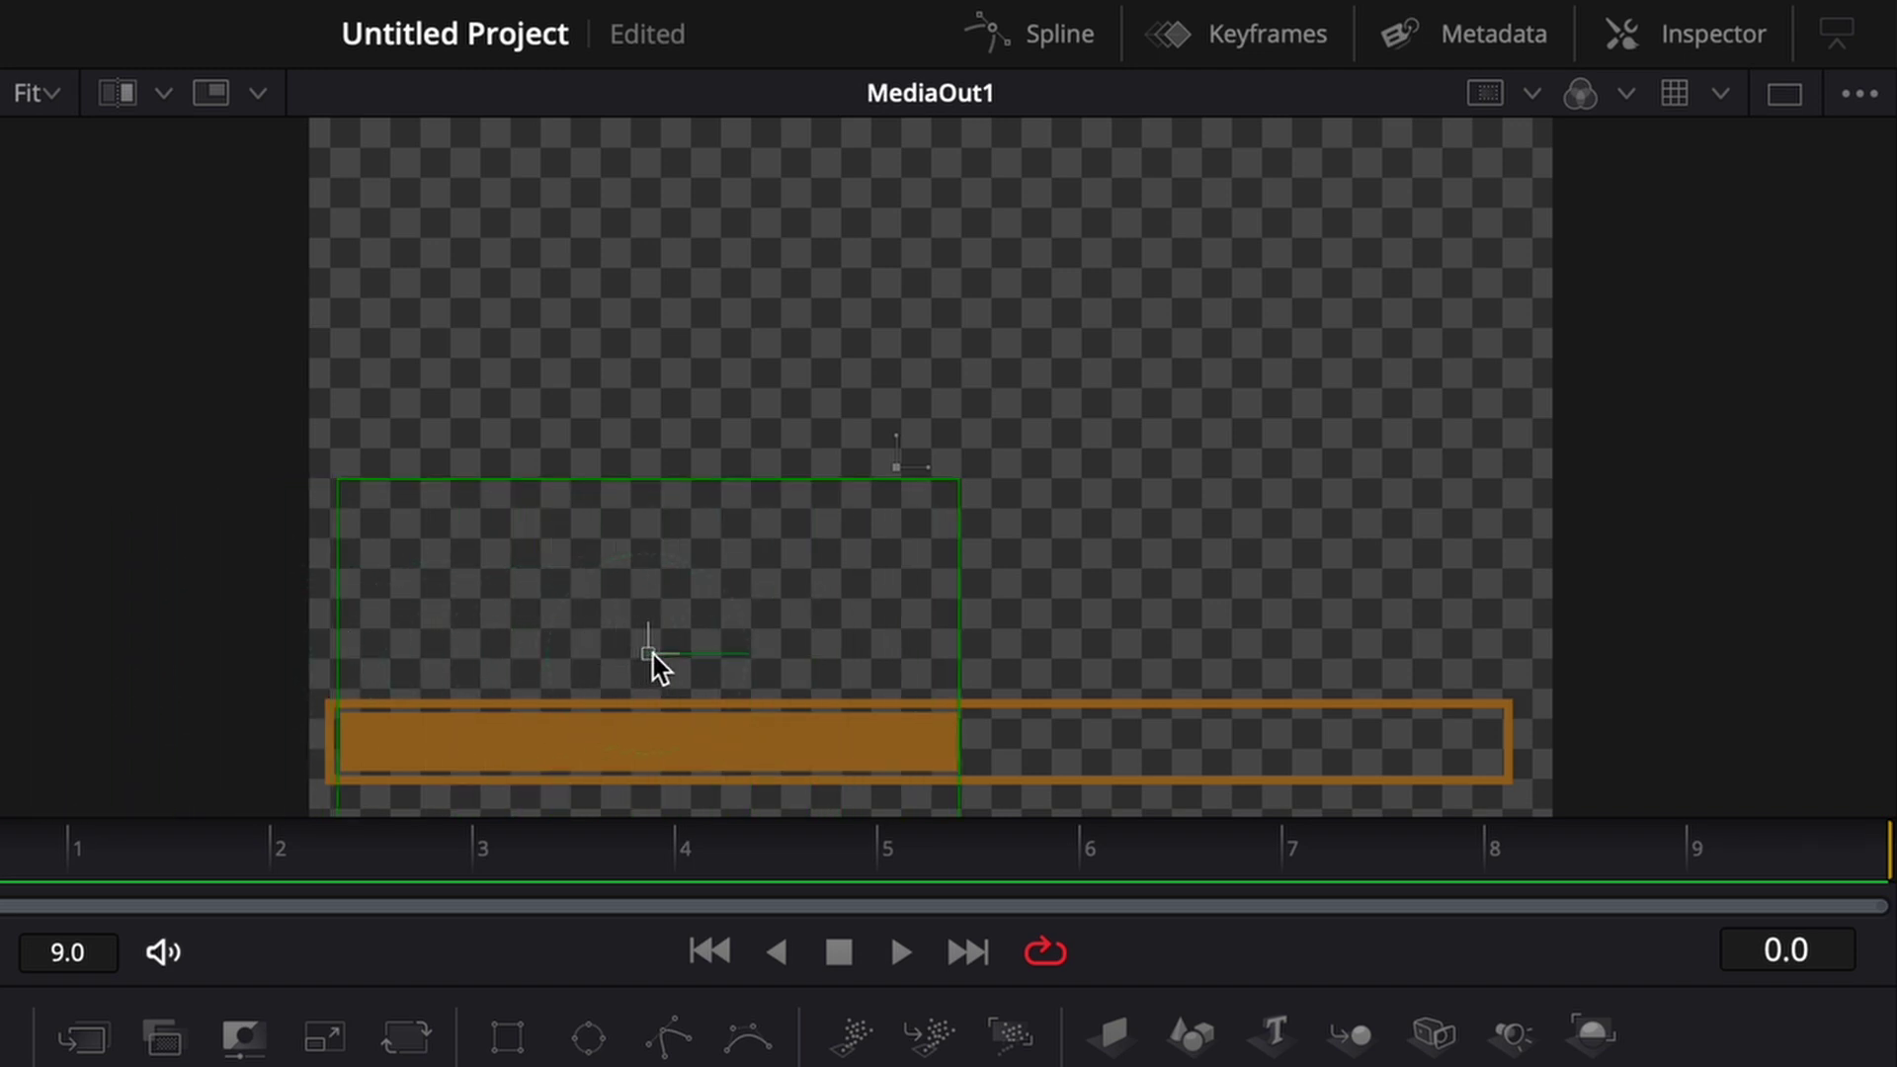
pyautogui.moveTo(956, 656); pyautogui.dragTo(1307, 650)
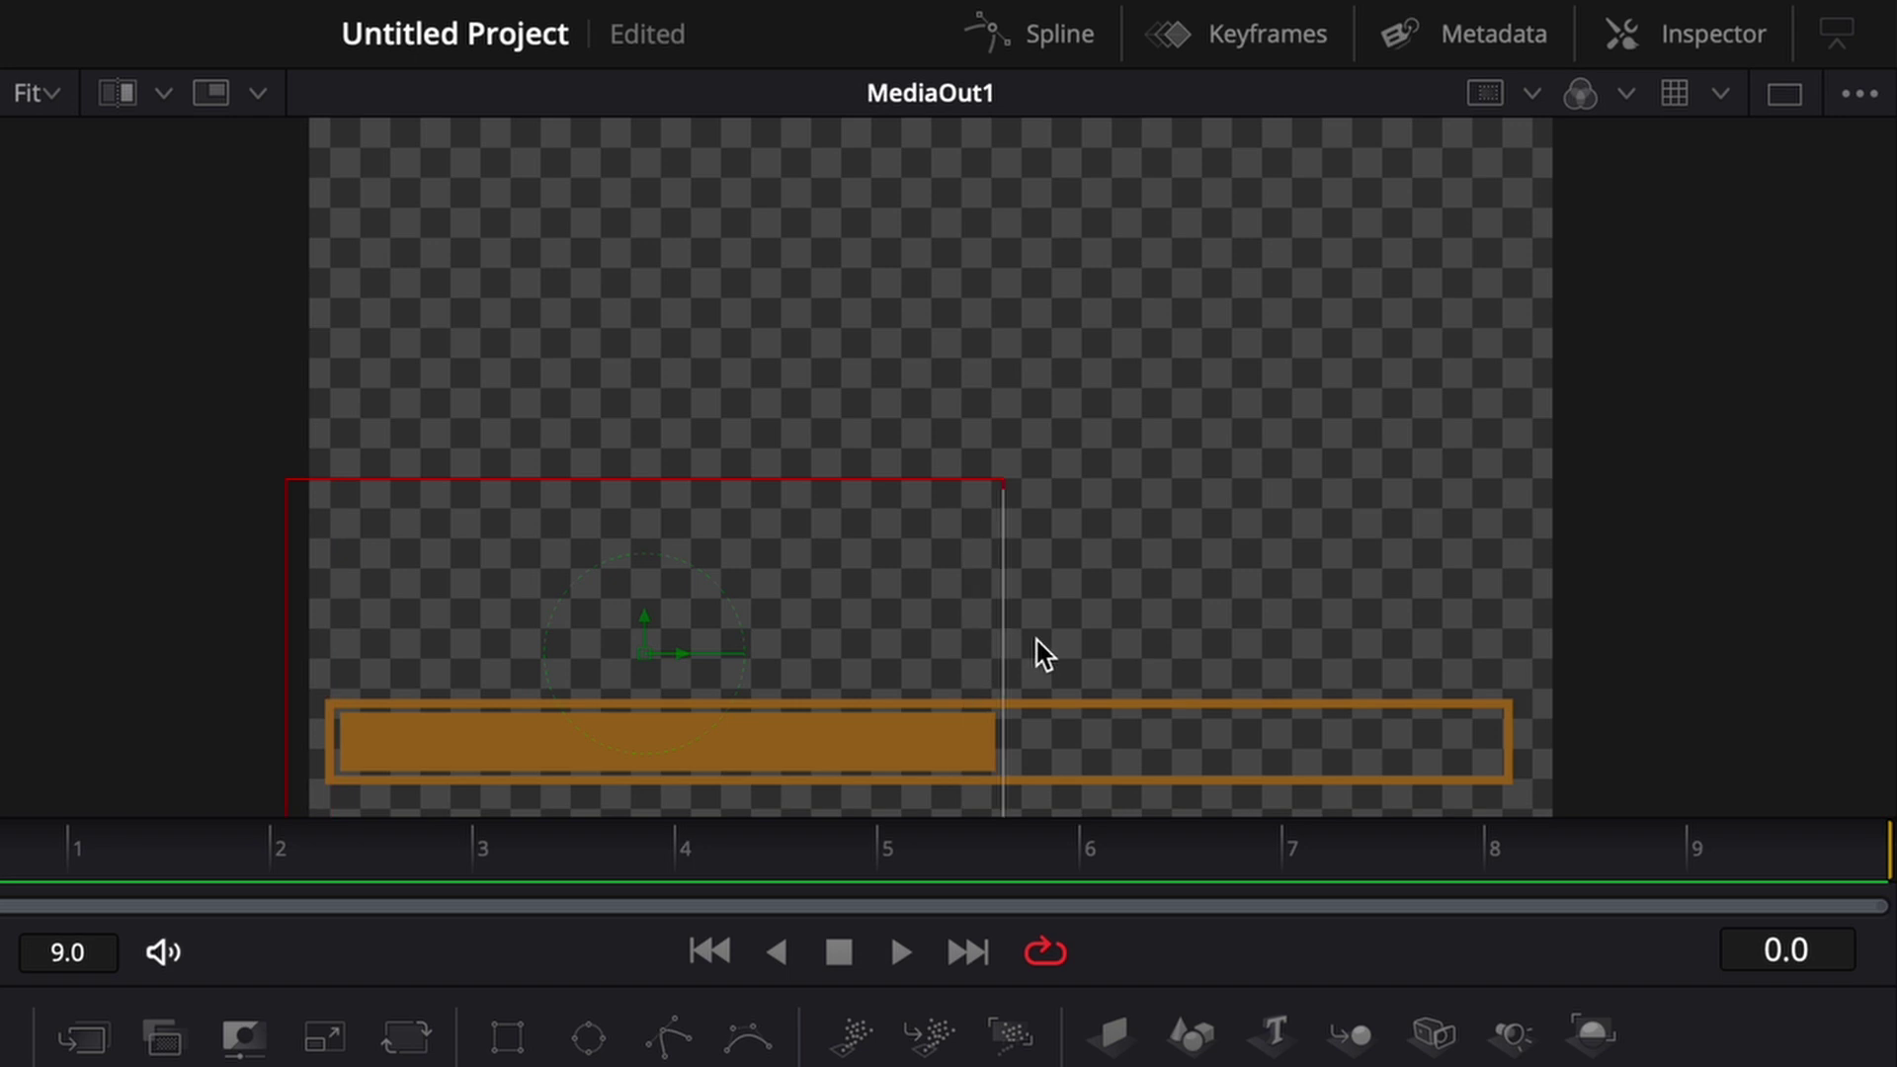
pyautogui.moveTo(660, 666); pyautogui.dragTo(873, 642)
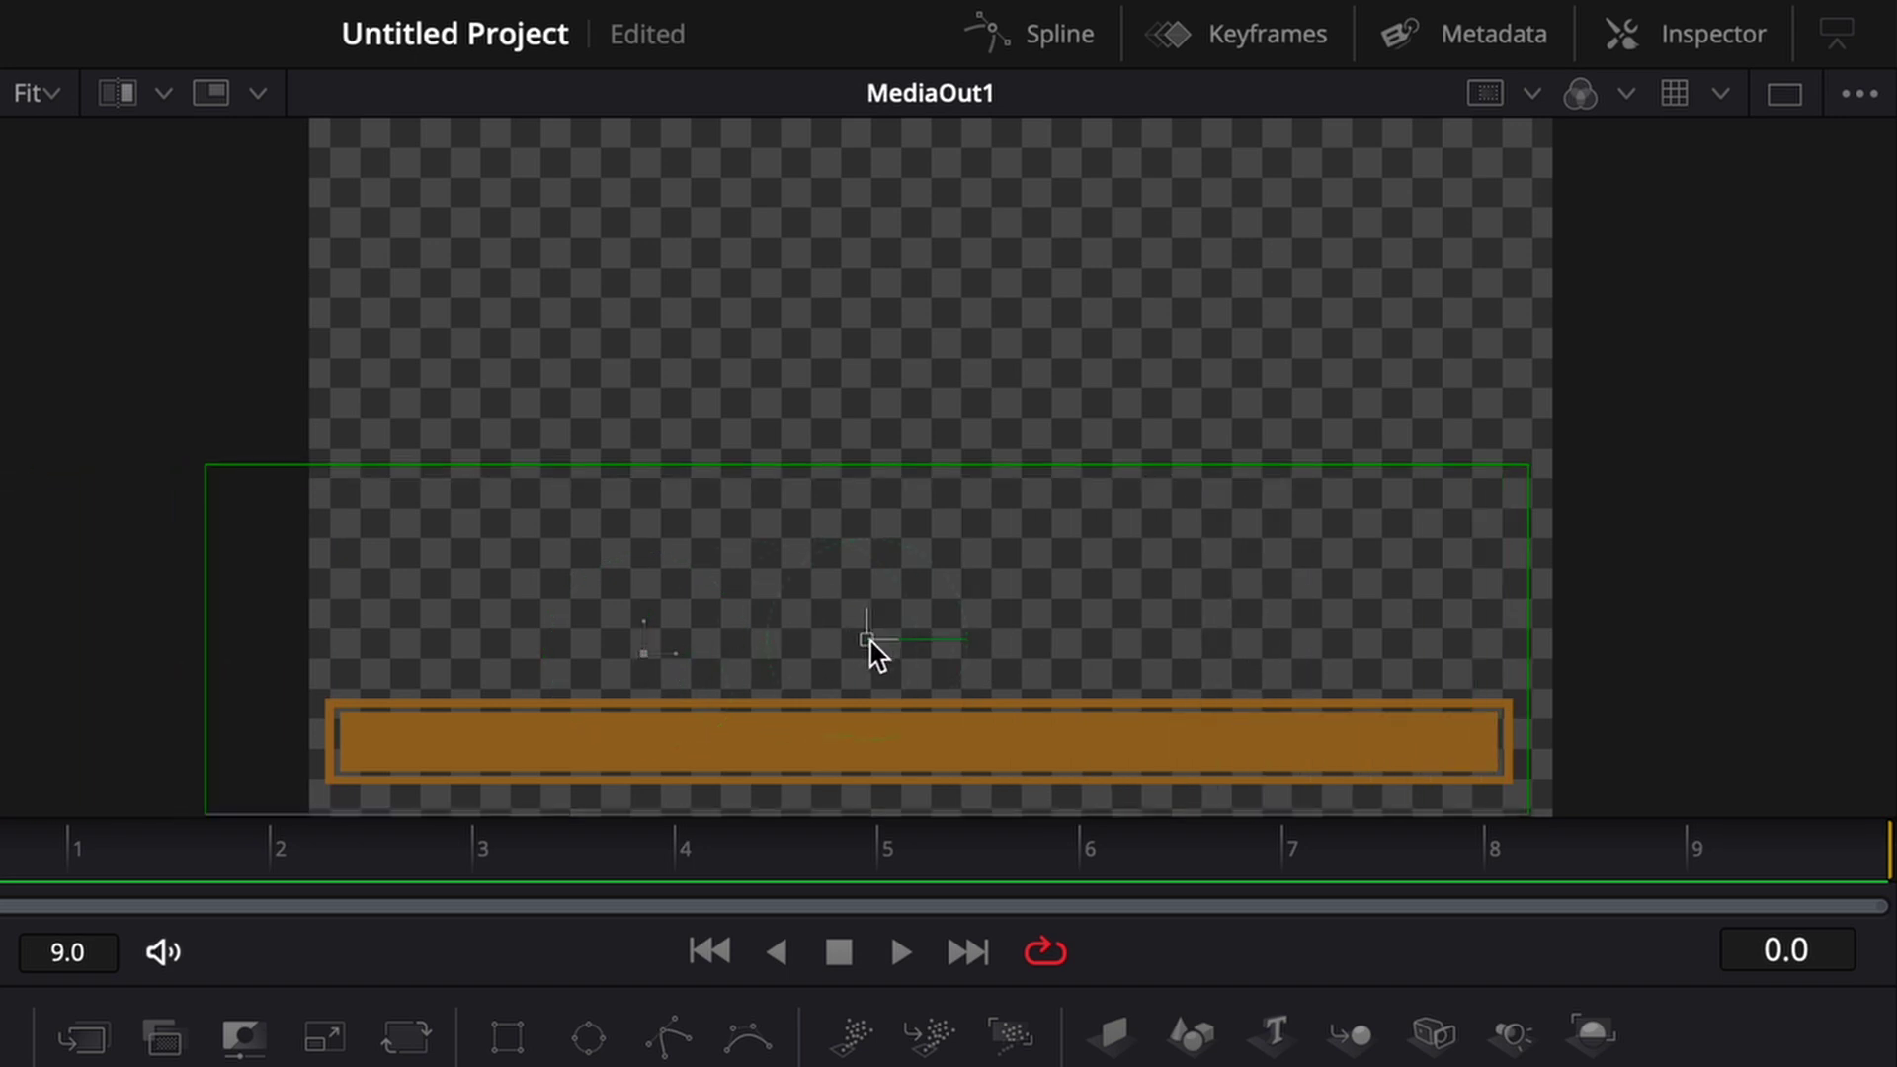
pyautogui.hotkey('shift', 'f')
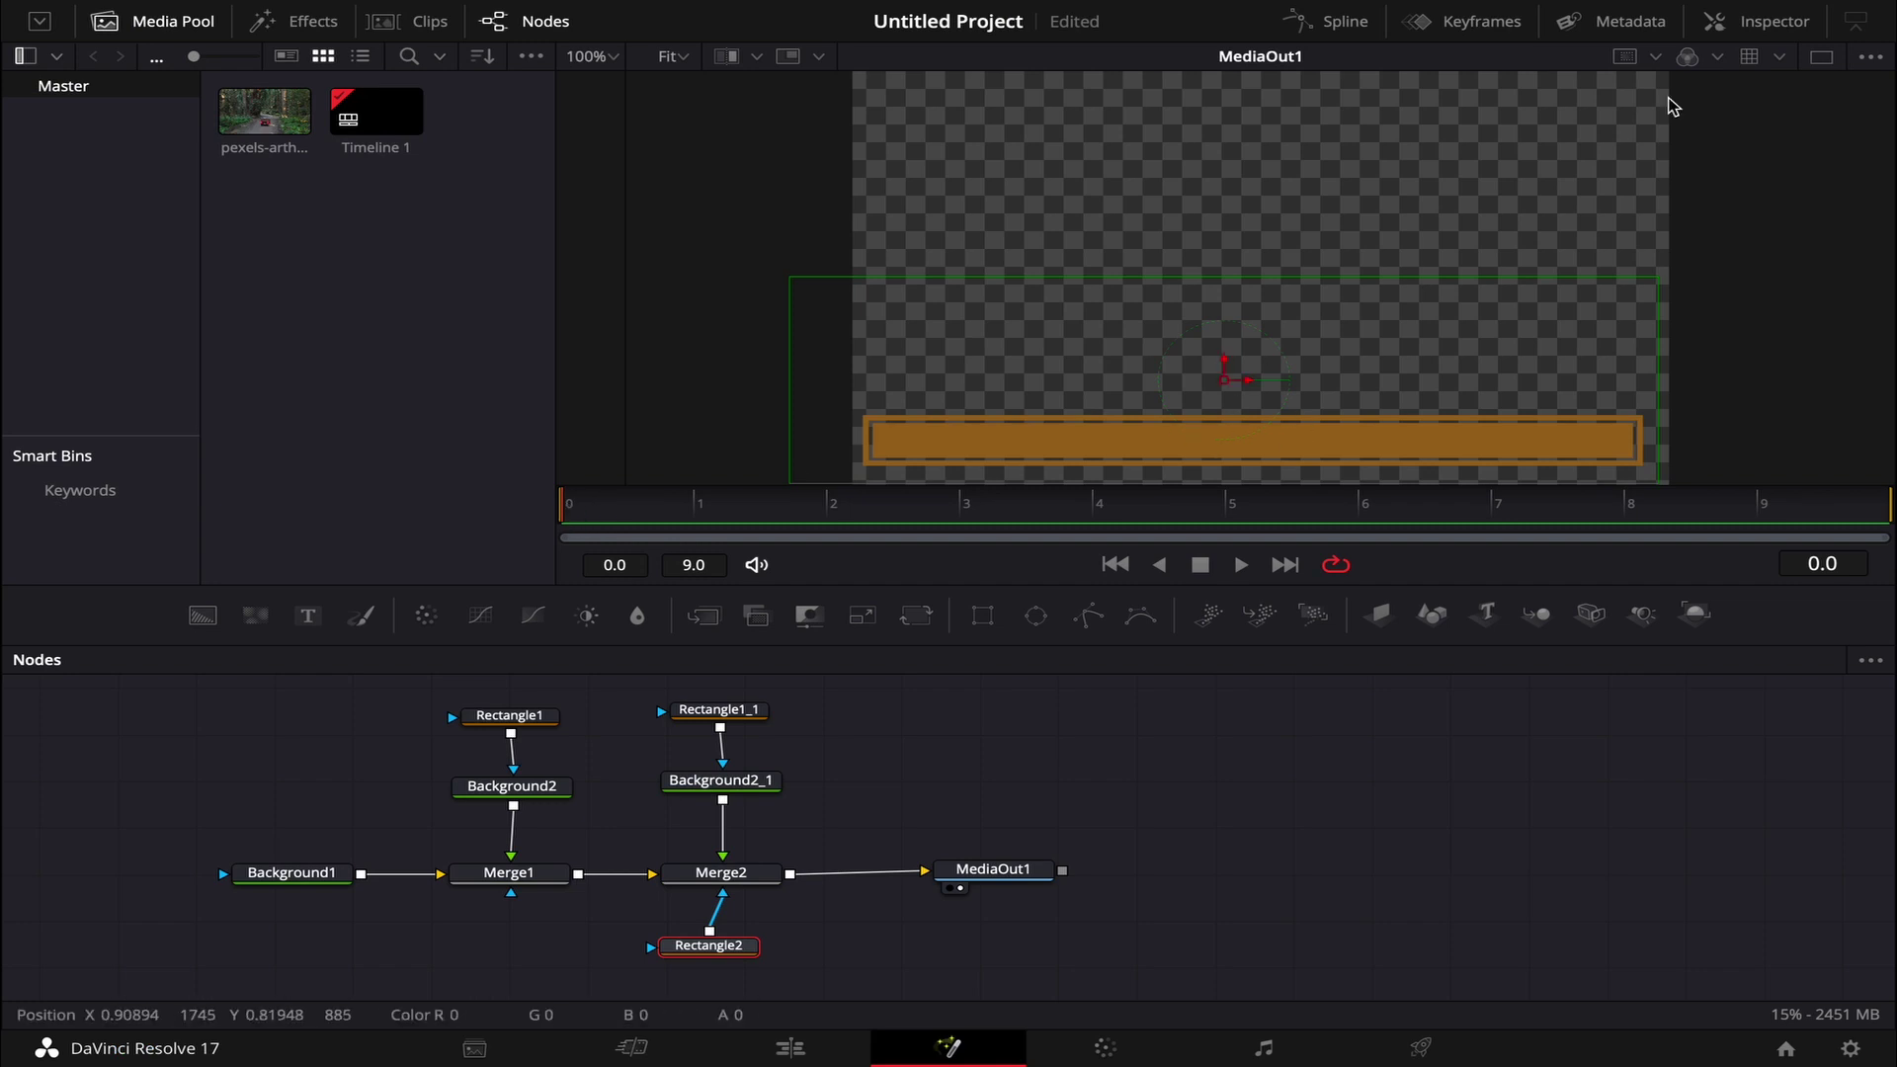
pyautogui.click(1763, 20)
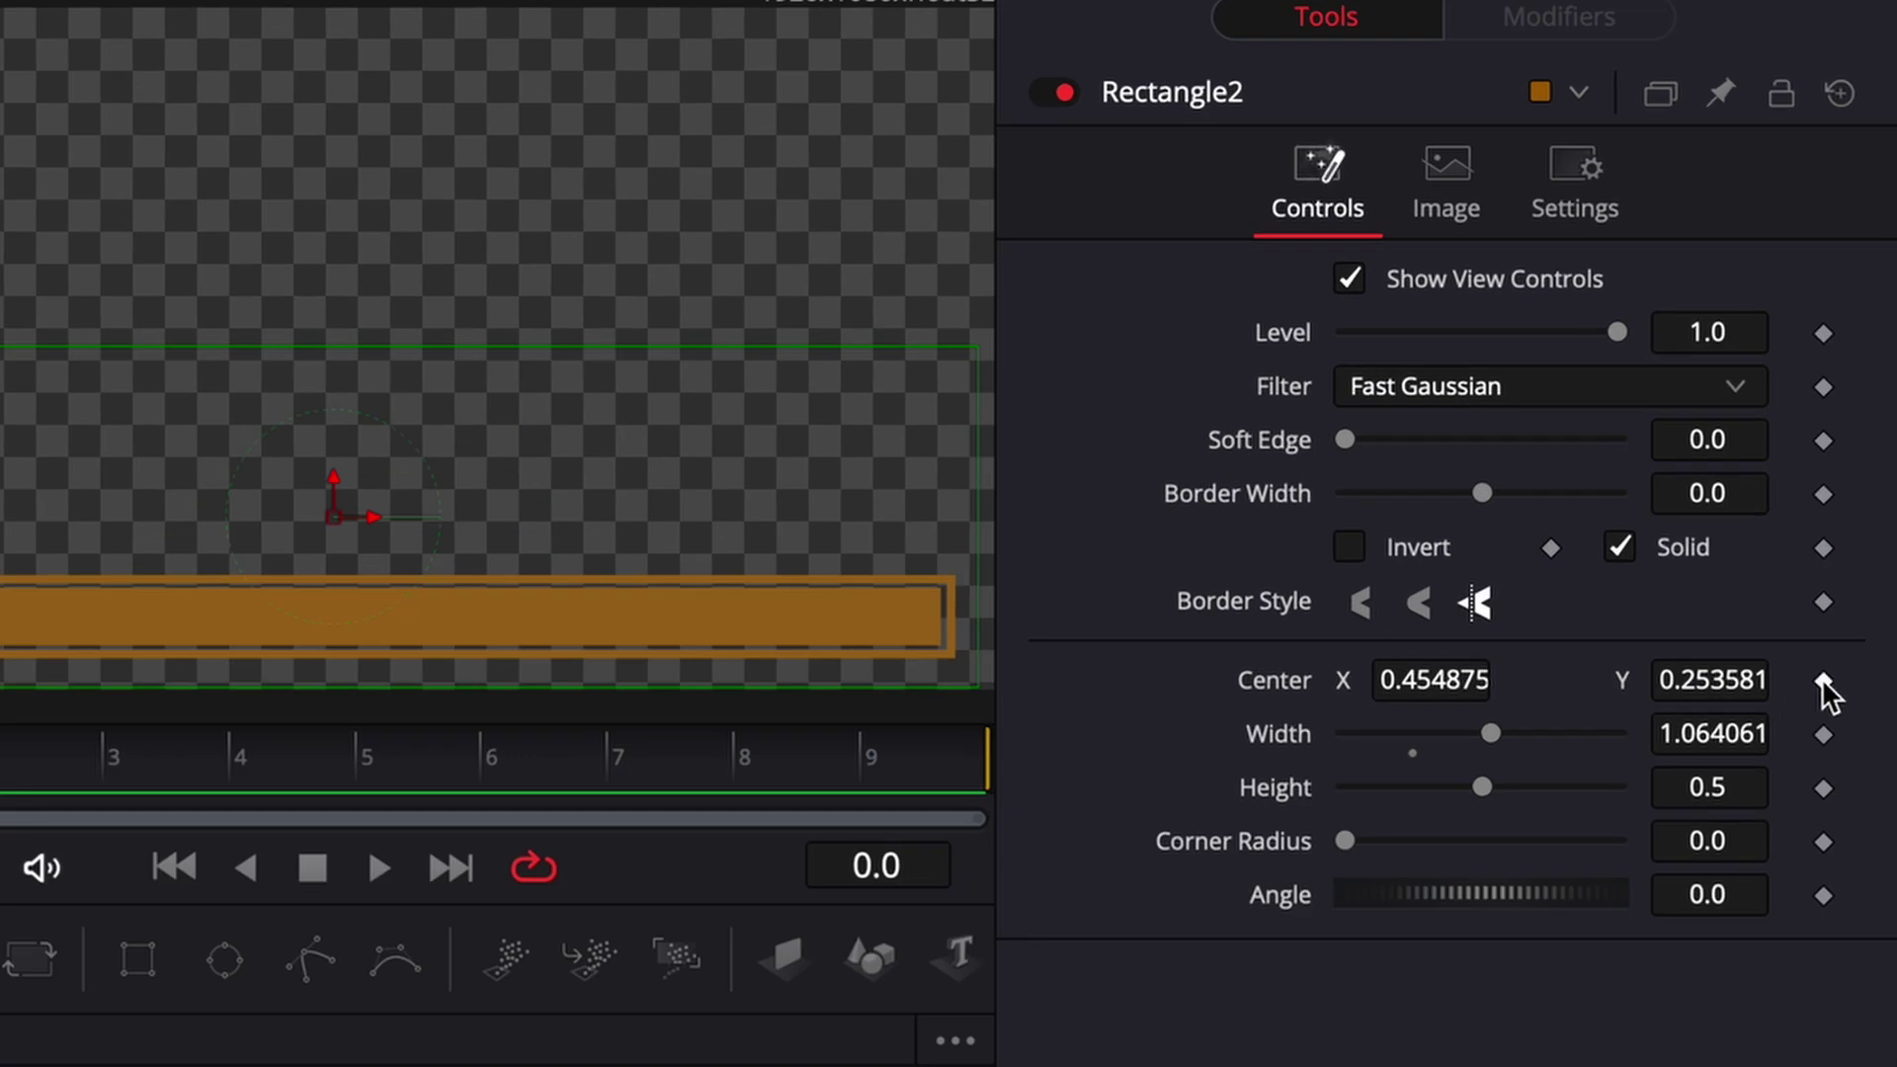
# Keyframe Rectangle2's Center at frame 0 with X -0.506 so the bar starts empty.
pyautogui.click(1848, 460)
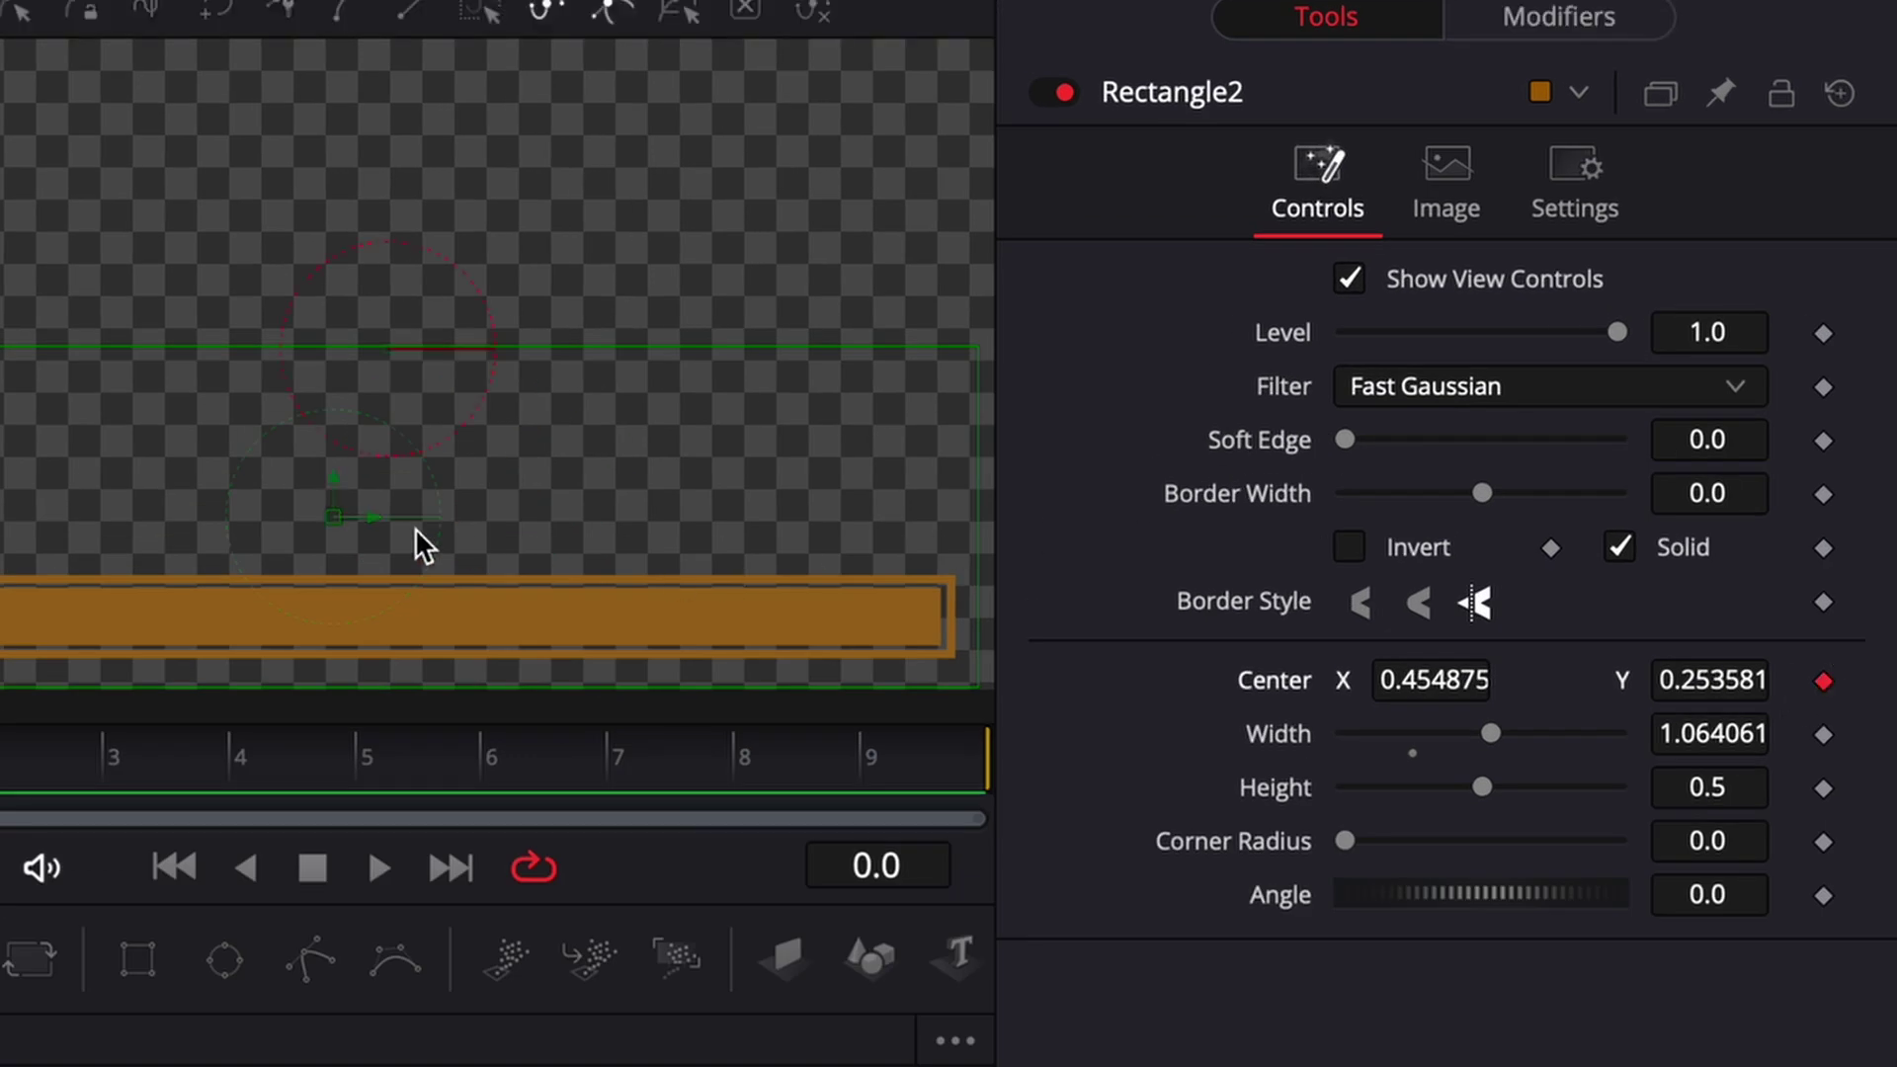
pyautogui.moveTo(345, 519); pyautogui.dragTo(10, 523)
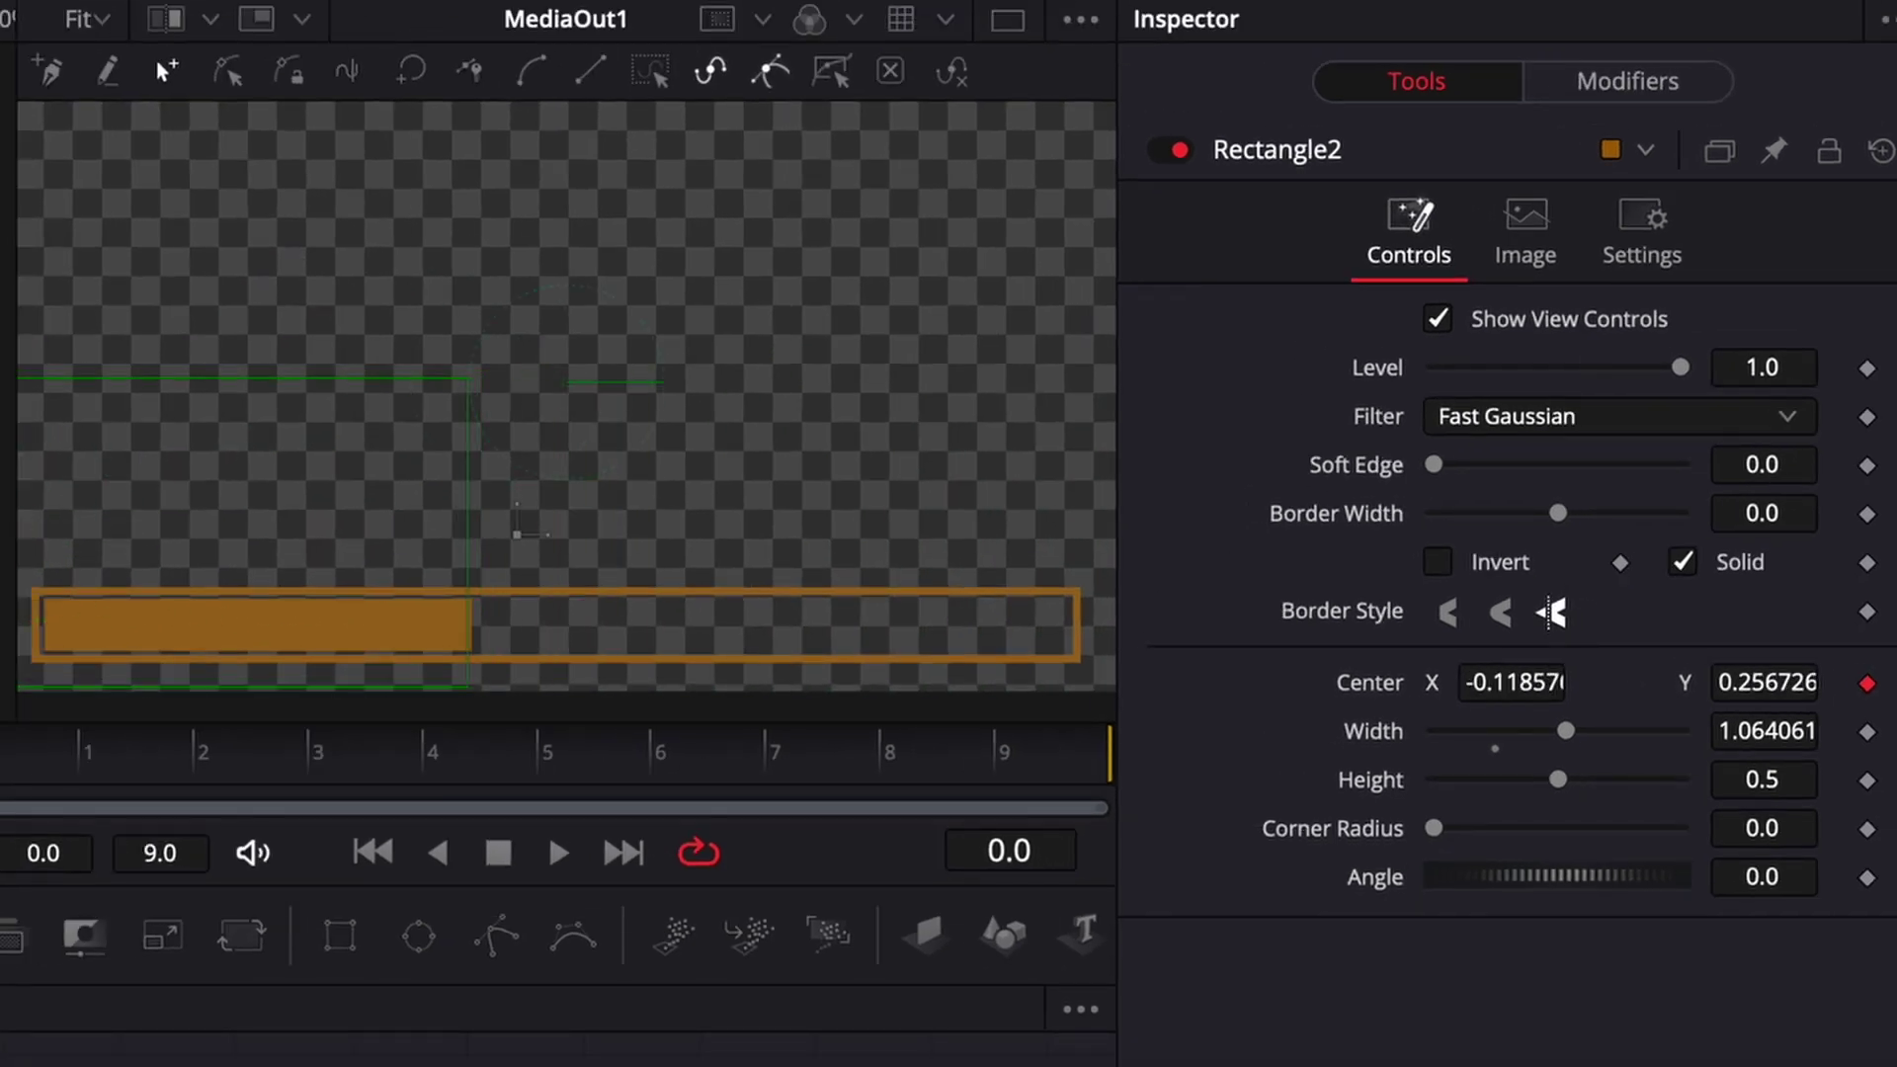
pyautogui.moveTo(197, 524); pyautogui.dragTo(10, 523)
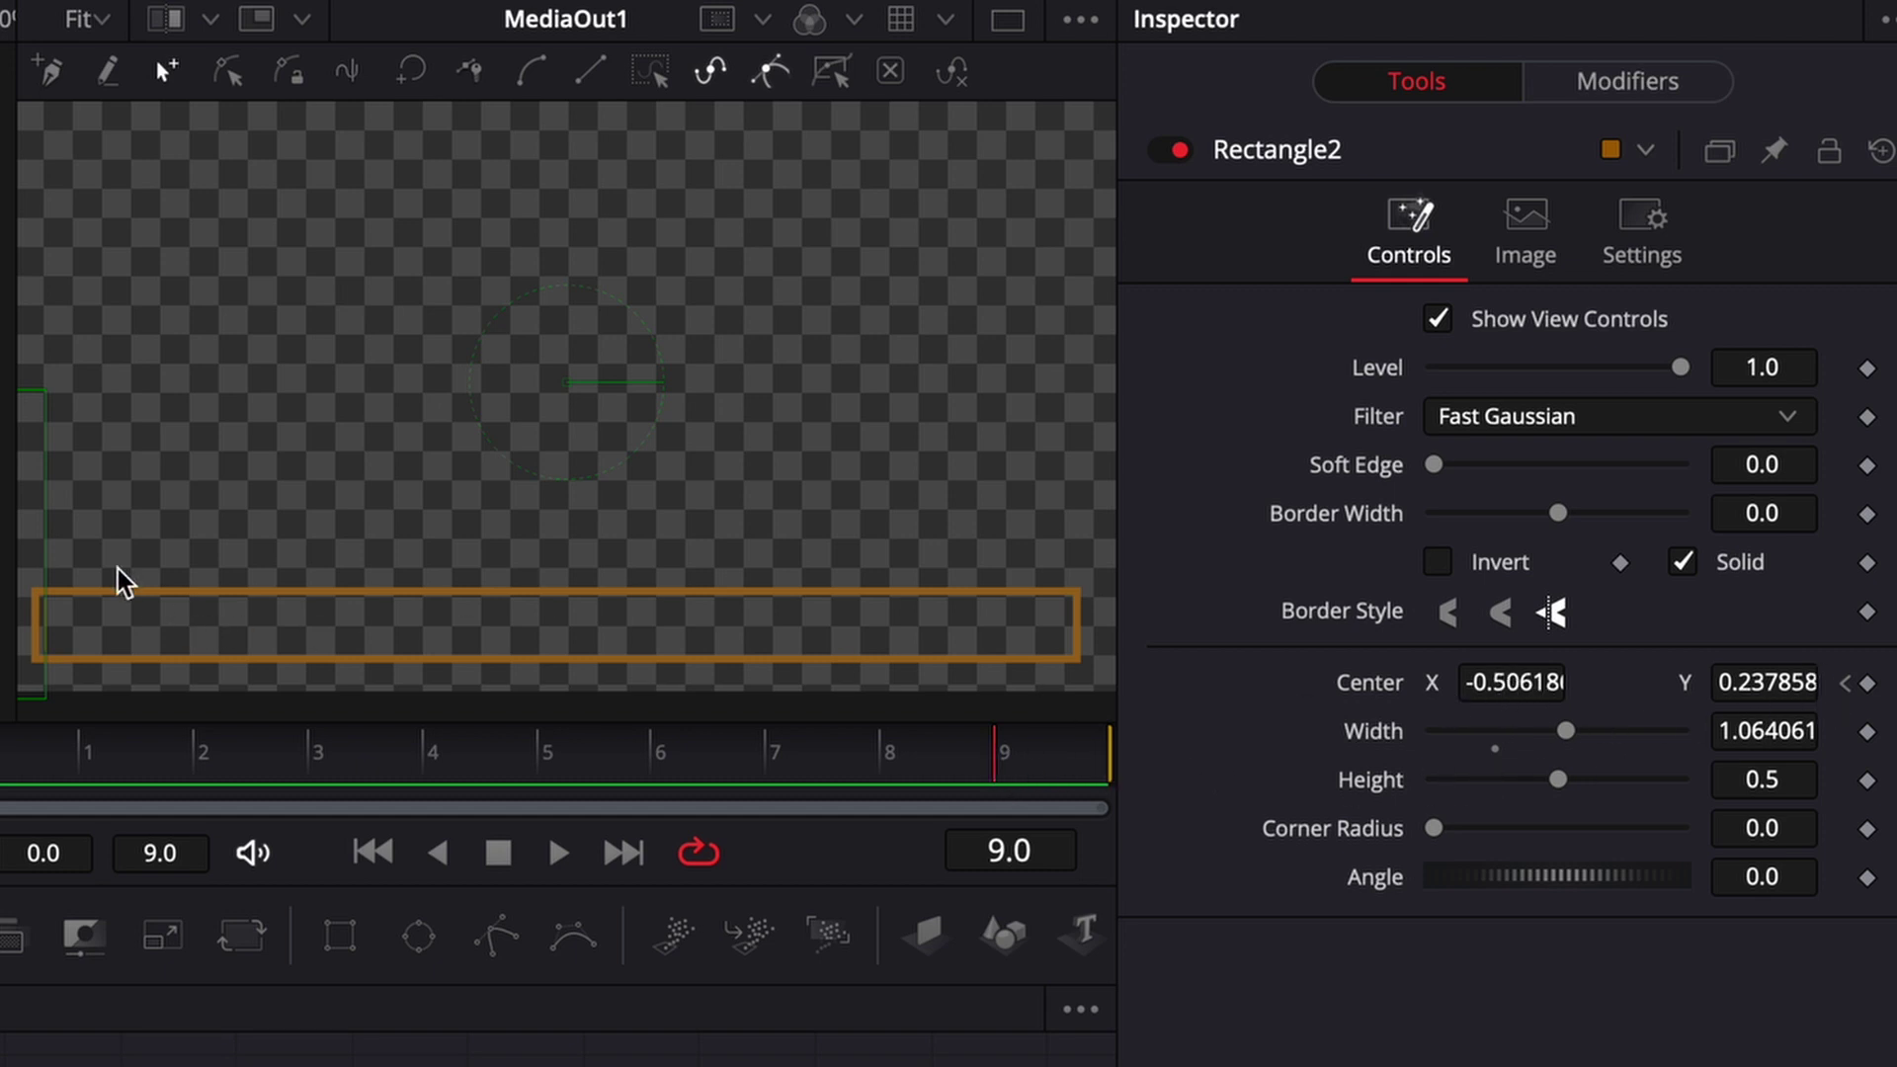
# At frame 9 move Center X to about 0.396, then play back the bar filling.
pyautogui.moveTo(1489, 694); pyautogui.dragTo(1317, 731)
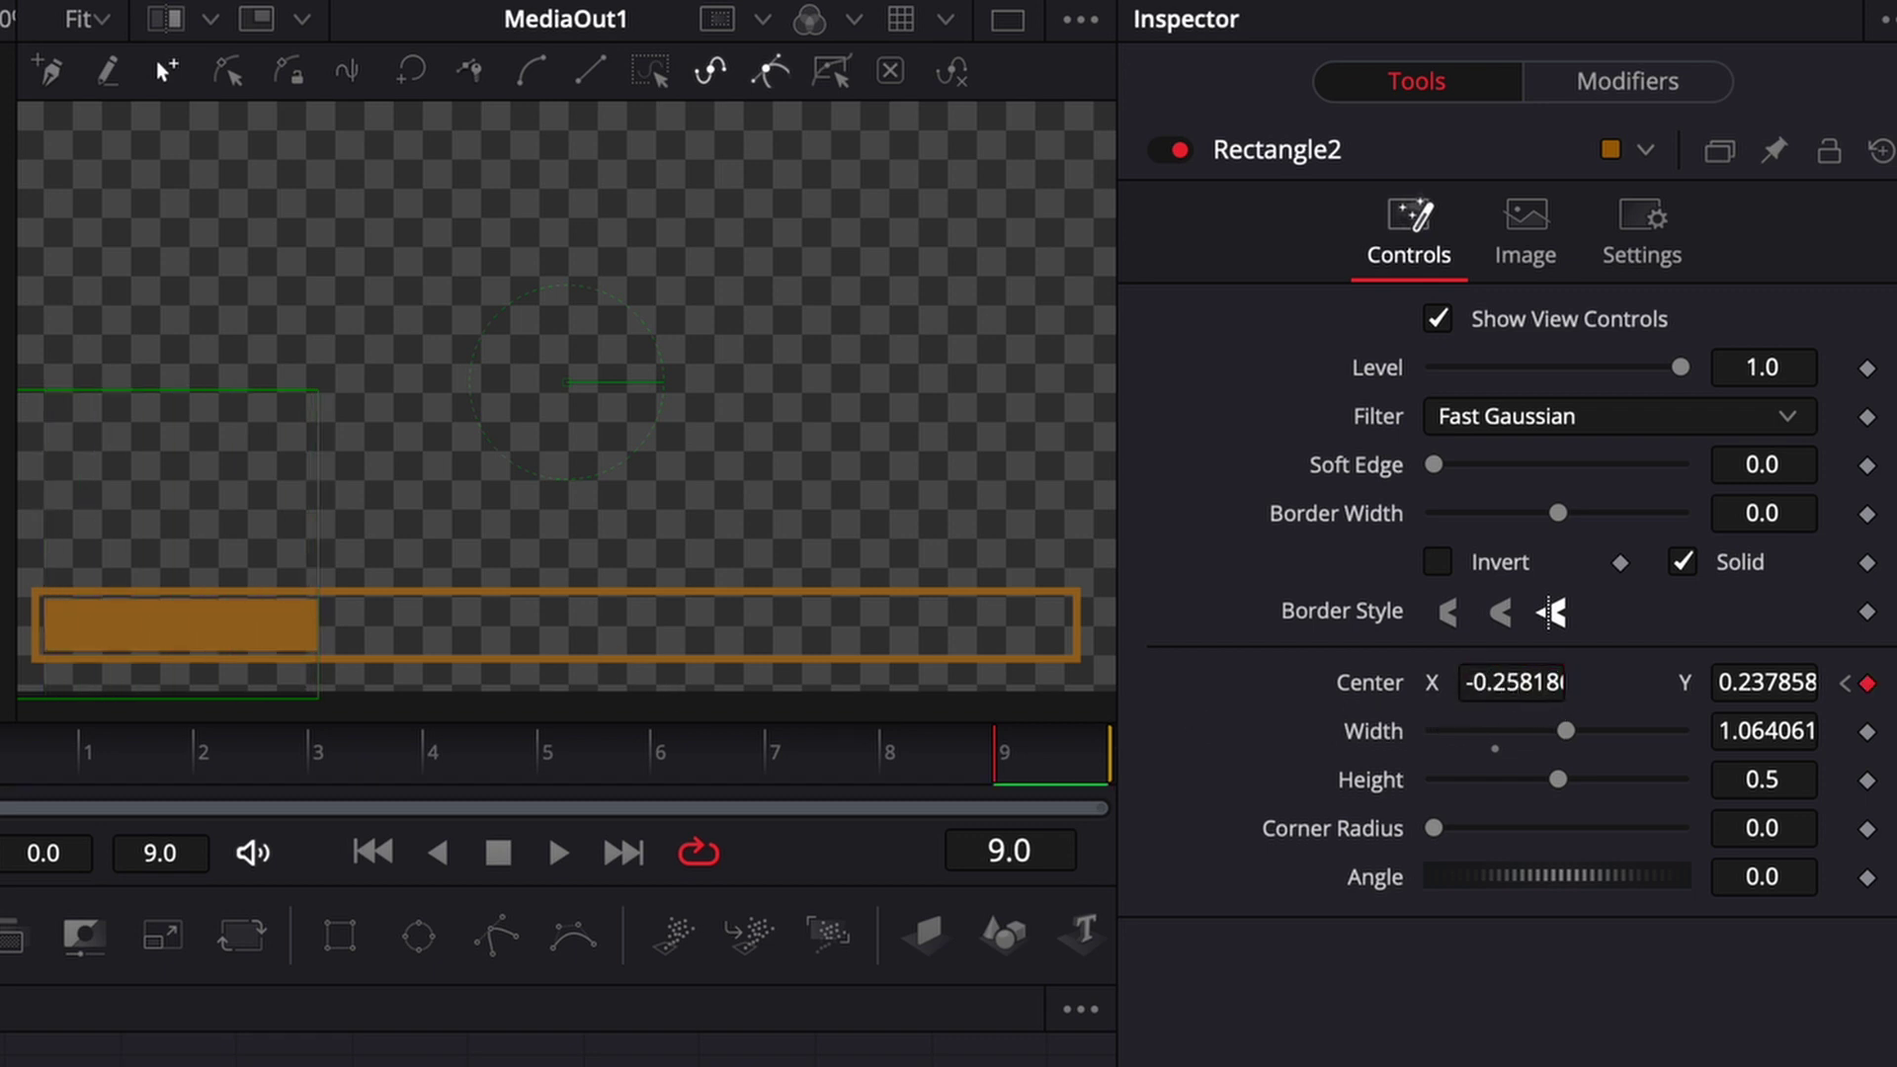
pyautogui.moveTo(1512, 683); pyautogui.dragTo(1331, 708)
pyautogui.moveTo(1512, 683); pyautogui.dragTo(1306, 729)
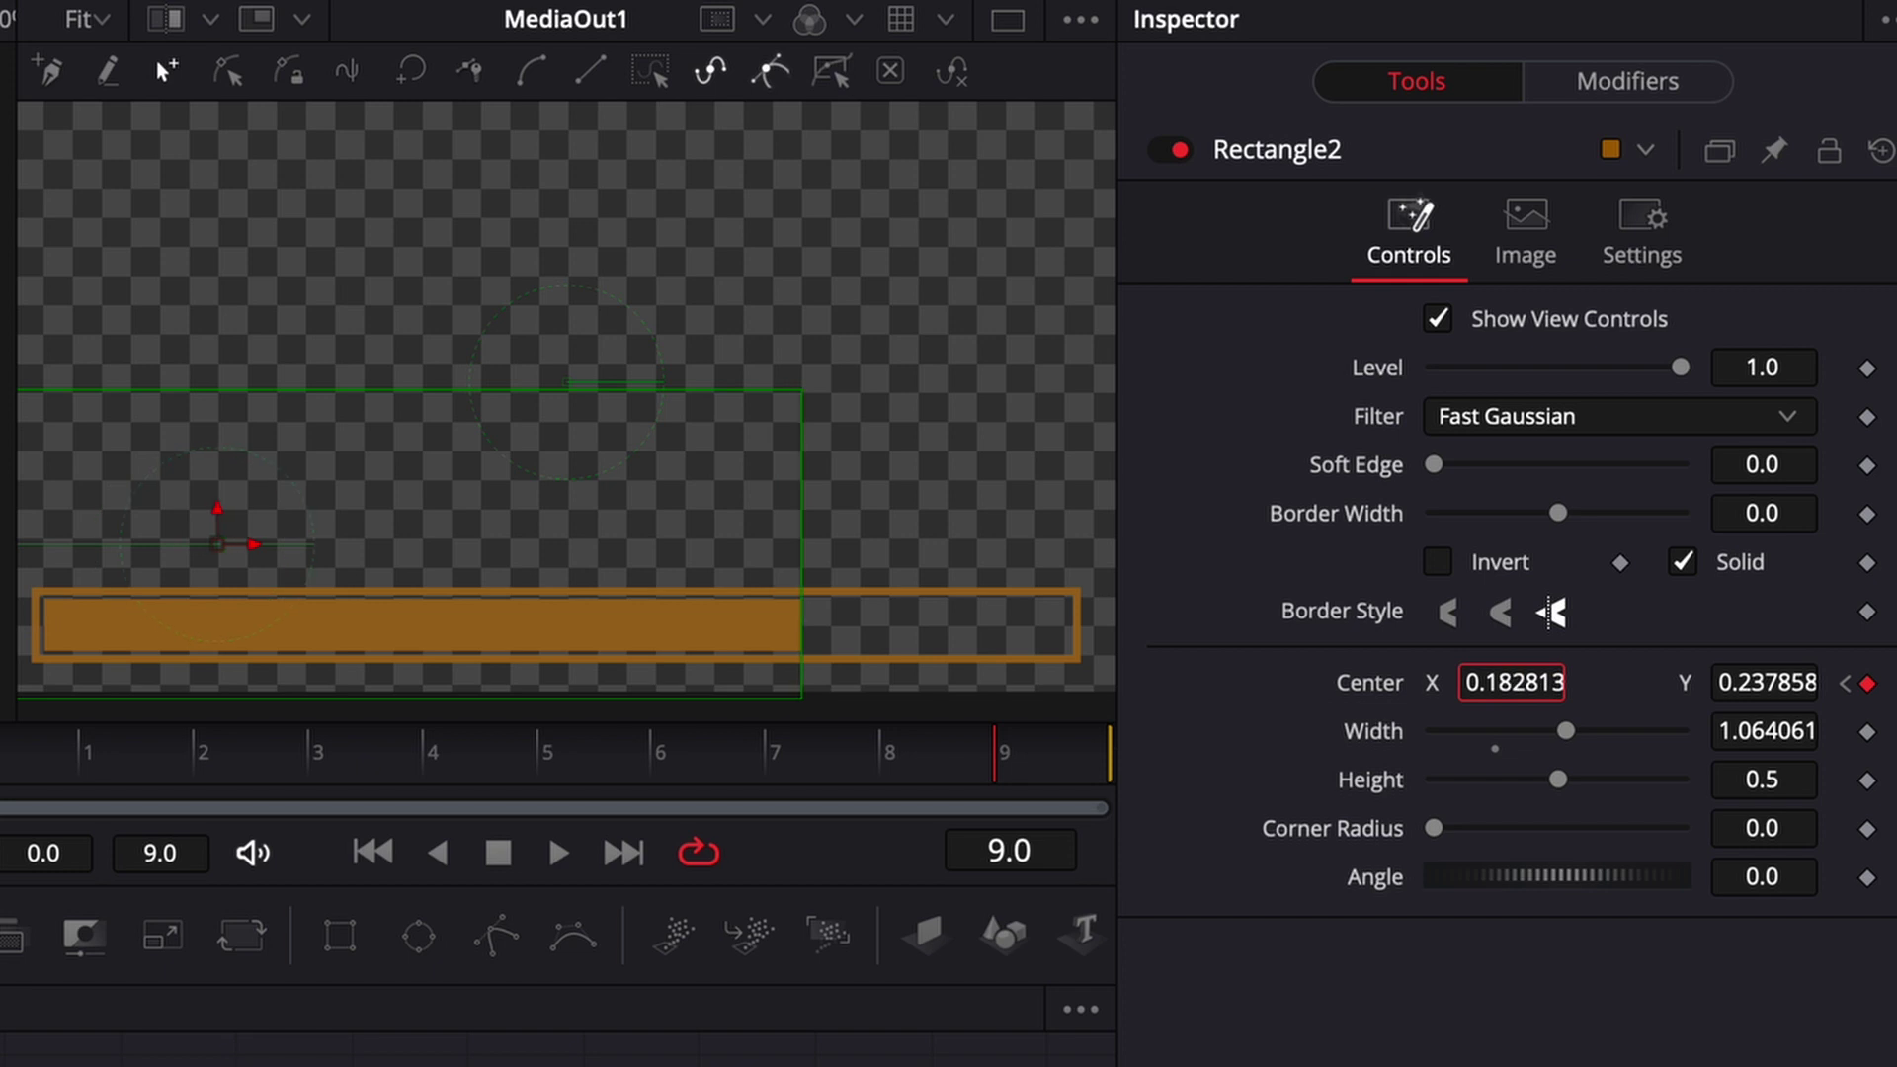
pyautogui.moveTo(1477, 683); pyautogui.dragTo(1495, 684)
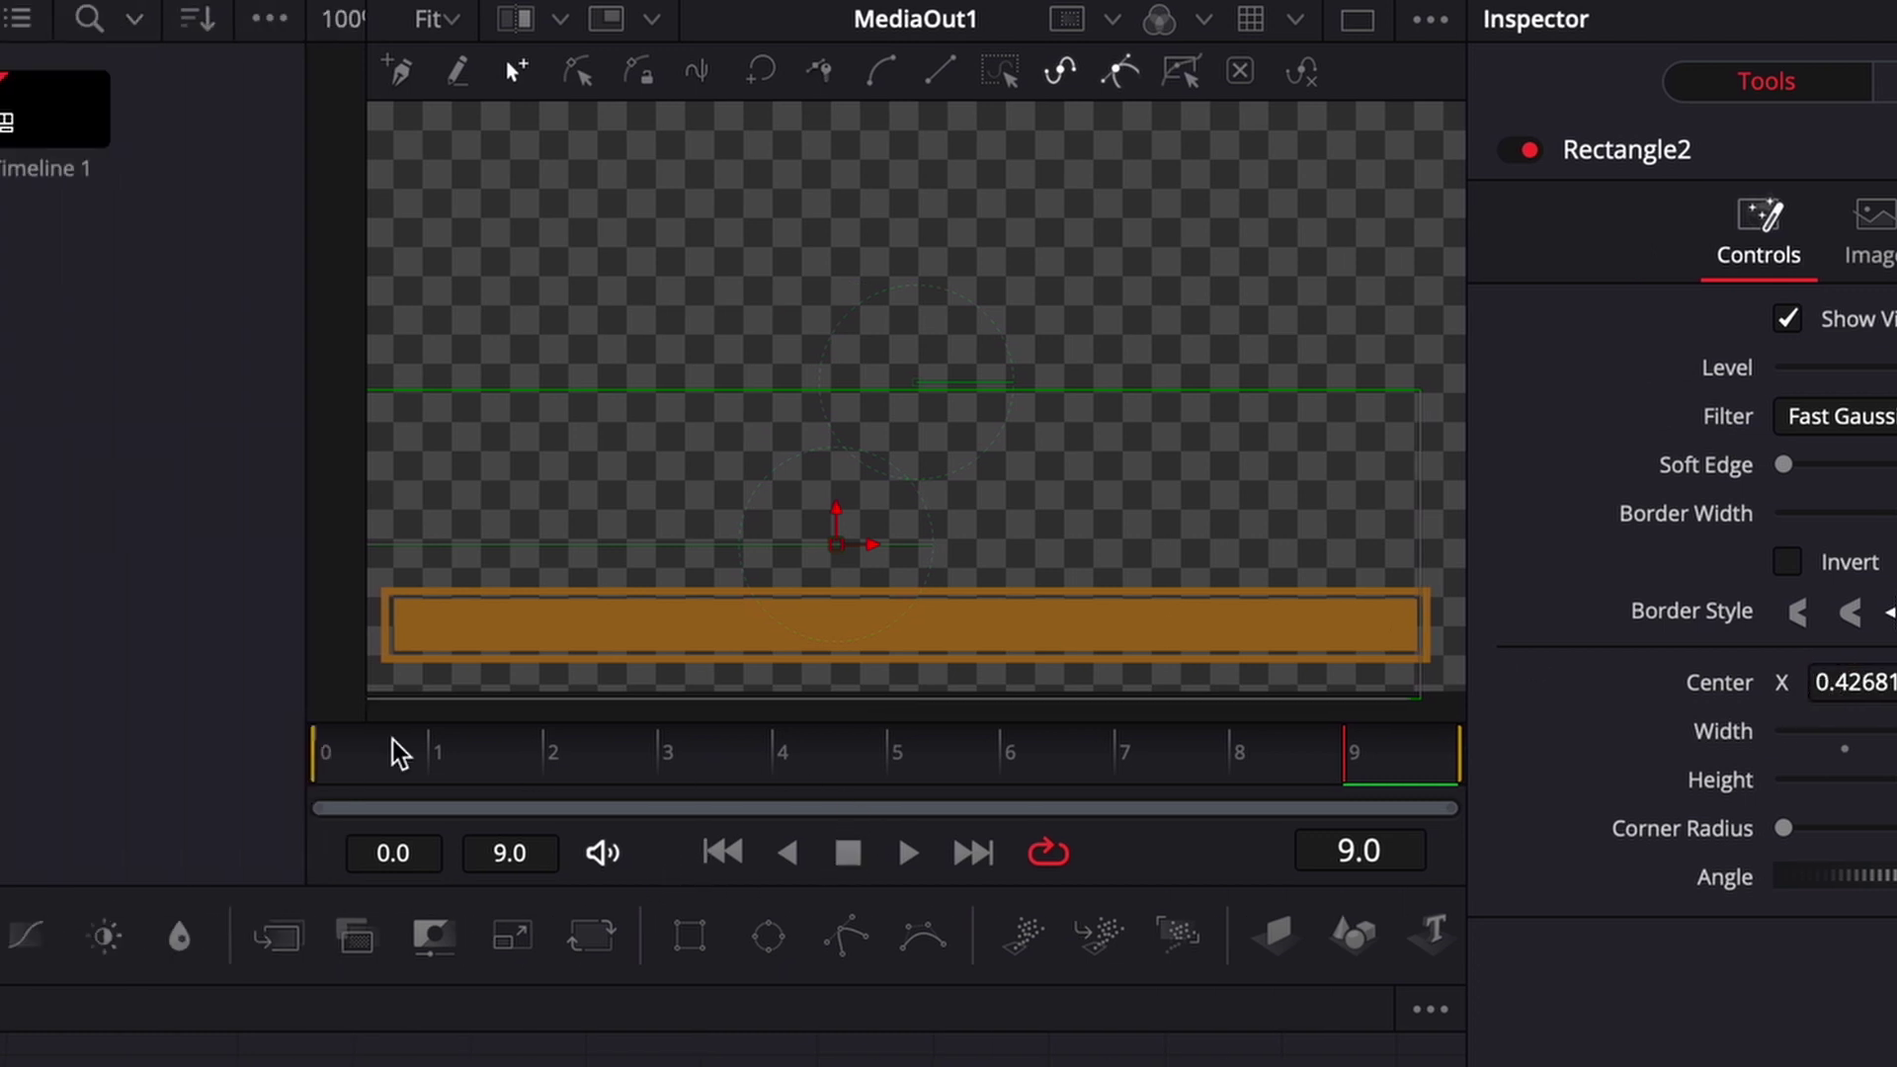
pyautogui.click(356, 769)
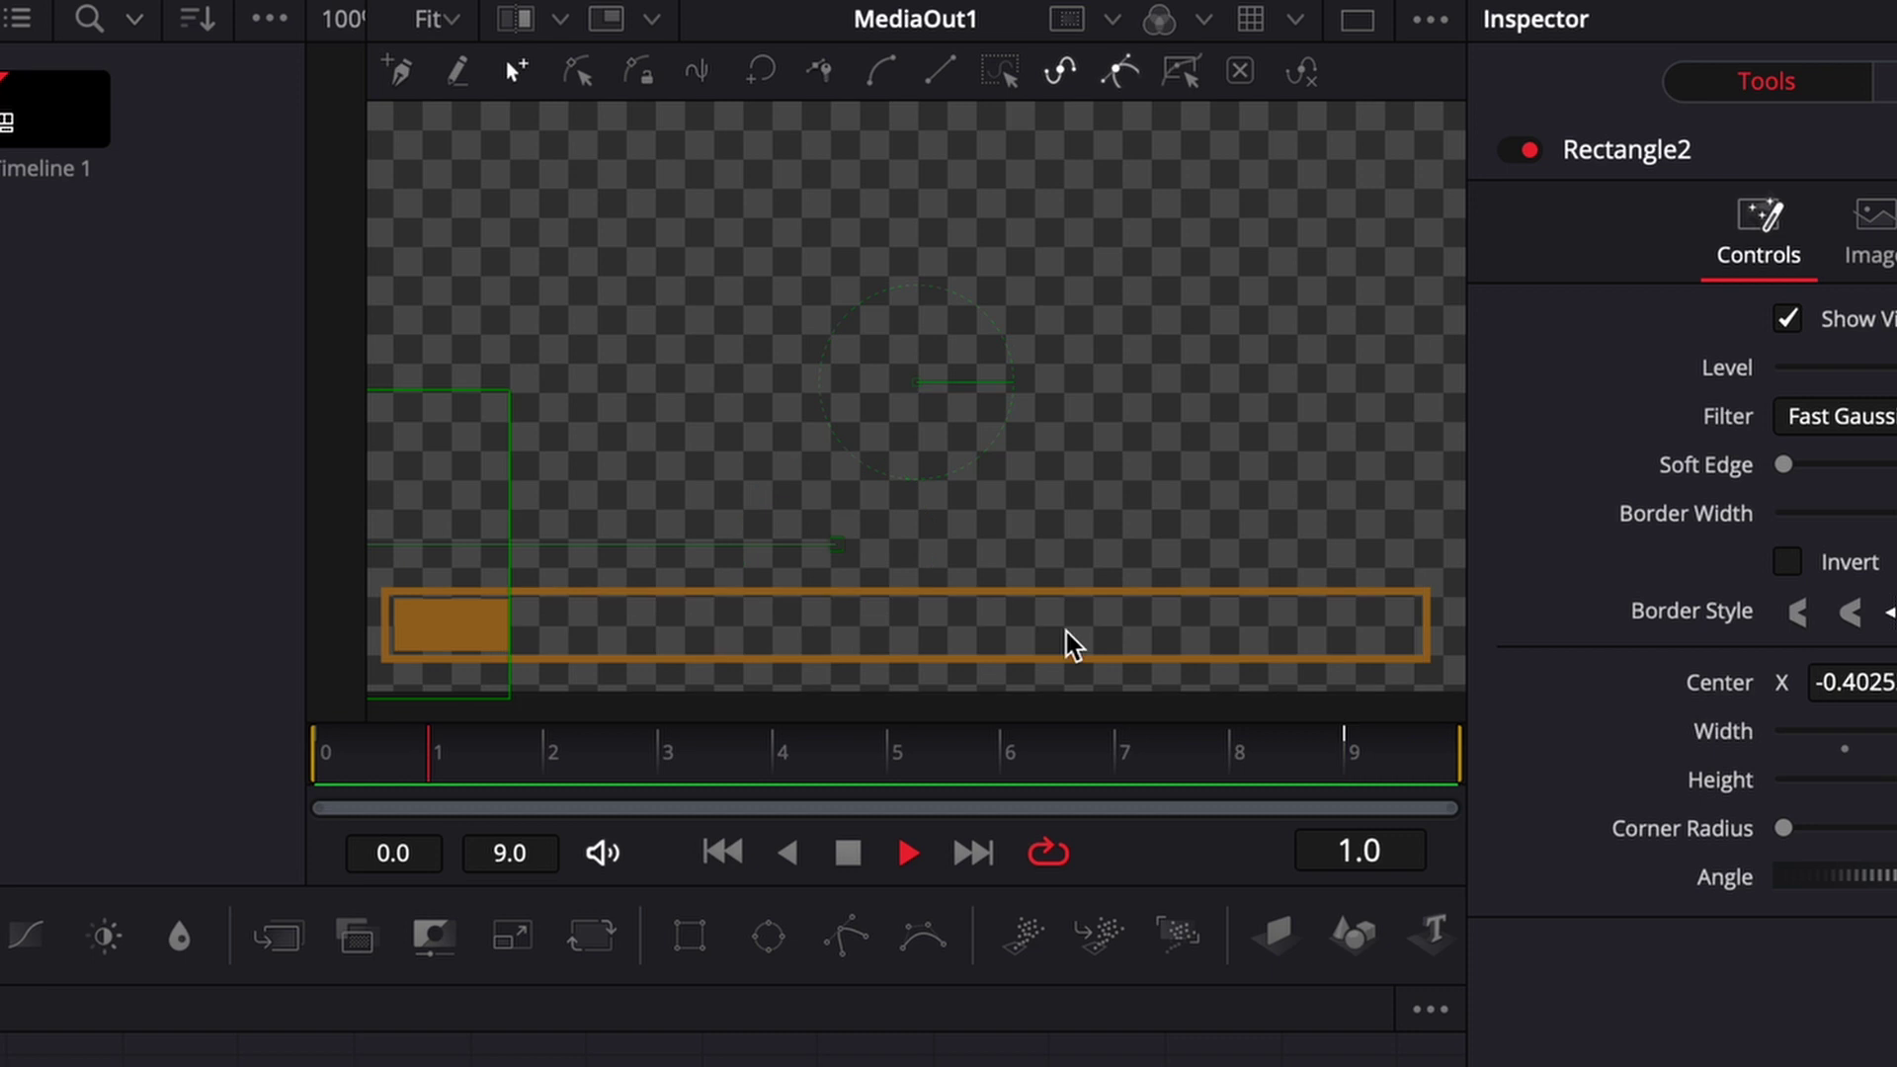
pyautogui.click(848, 851)
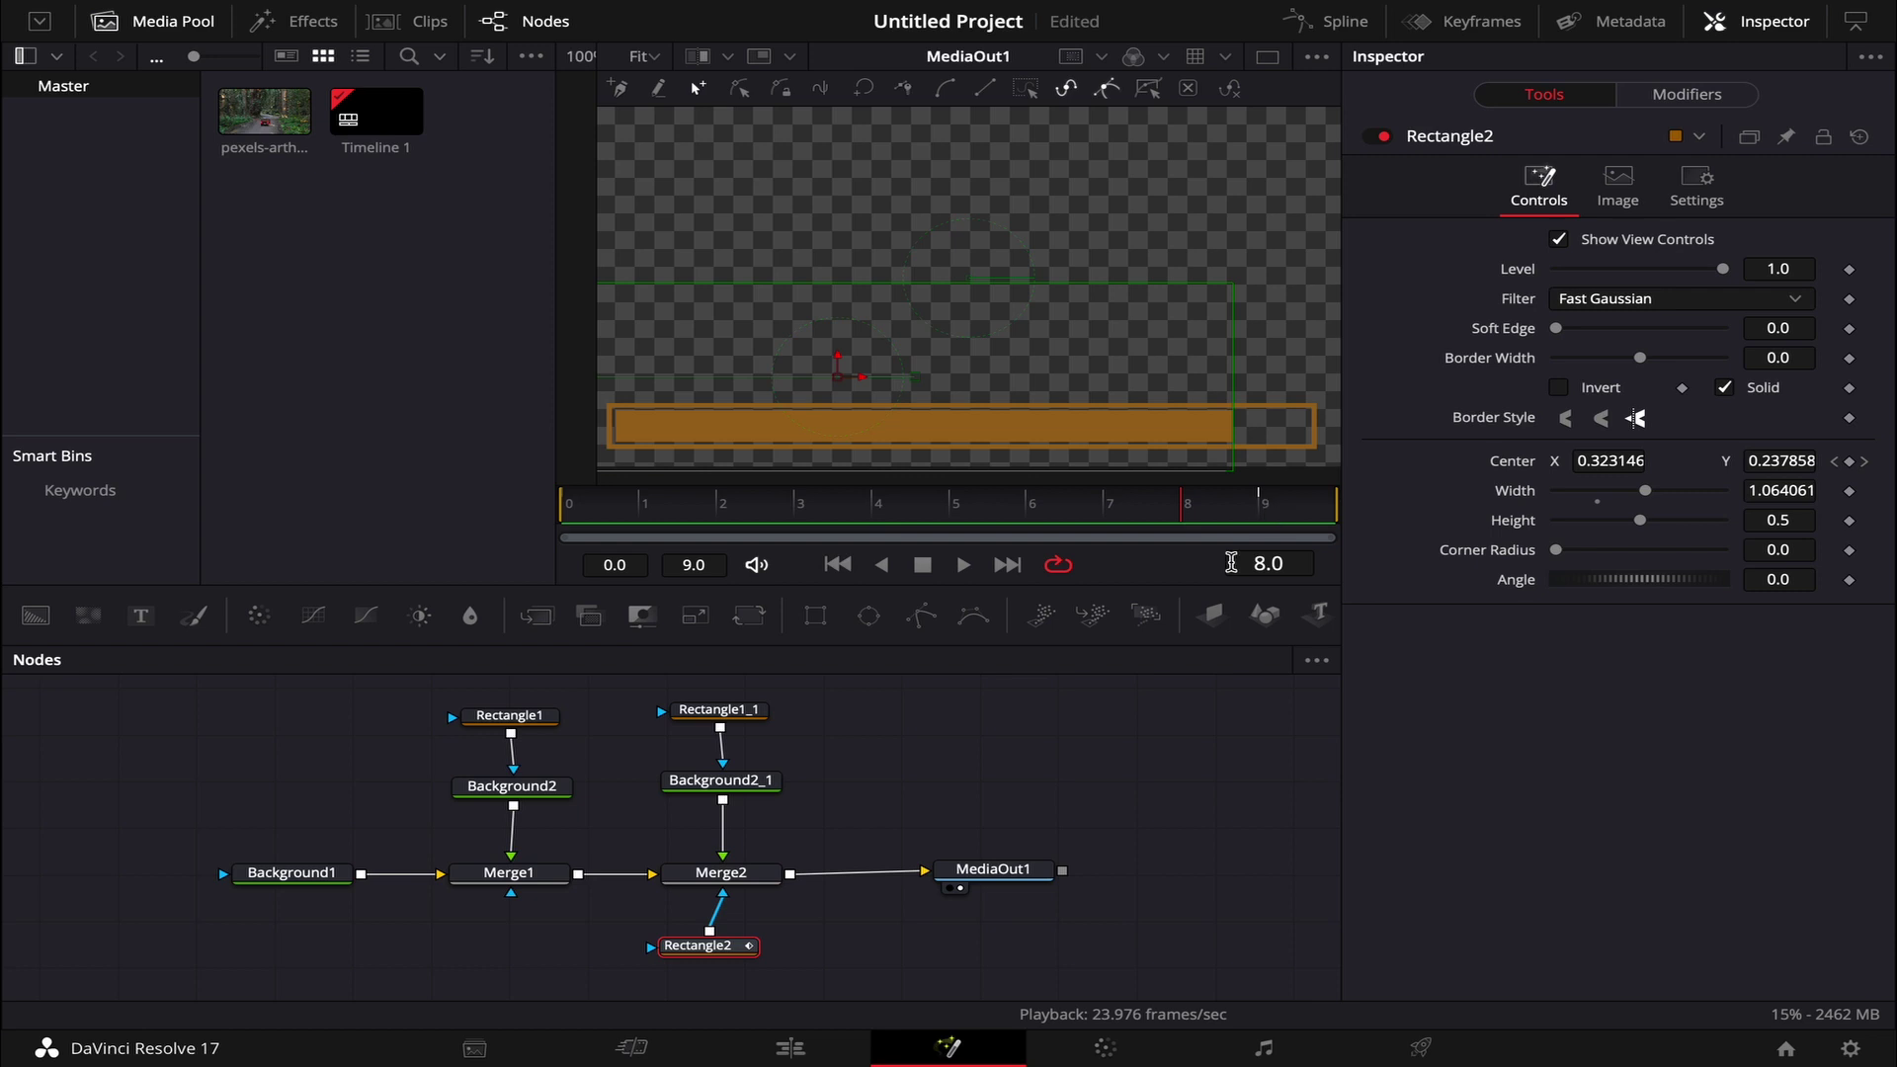
# Stretch the Fusion Composition over the forest clip to about 01:00:10 and preview the bar.
pyautogui.moveTo(991, 869); pyautogui.dragTo(1155, 860)
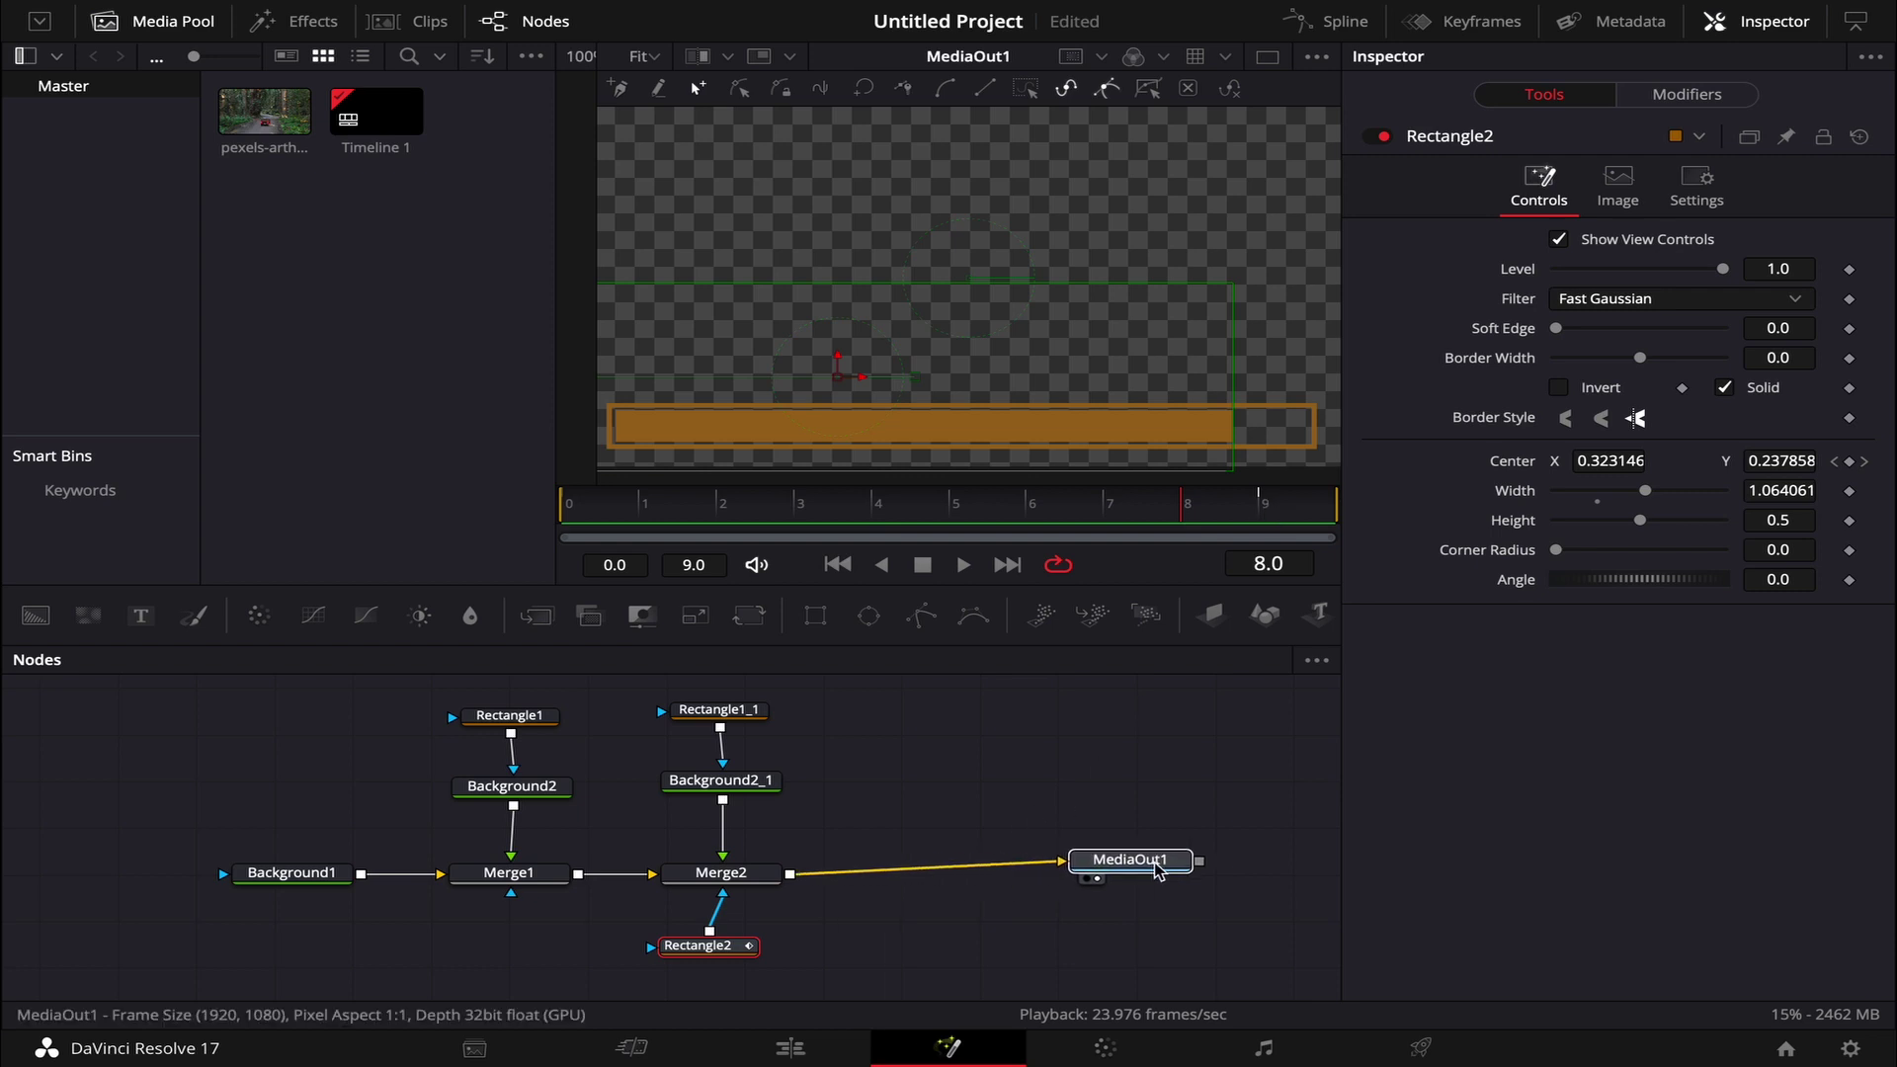
pyautogui.click(806, 1039)
pyautogui.moveTo(351, 768); pyautogui.dragTo(1668, 731)
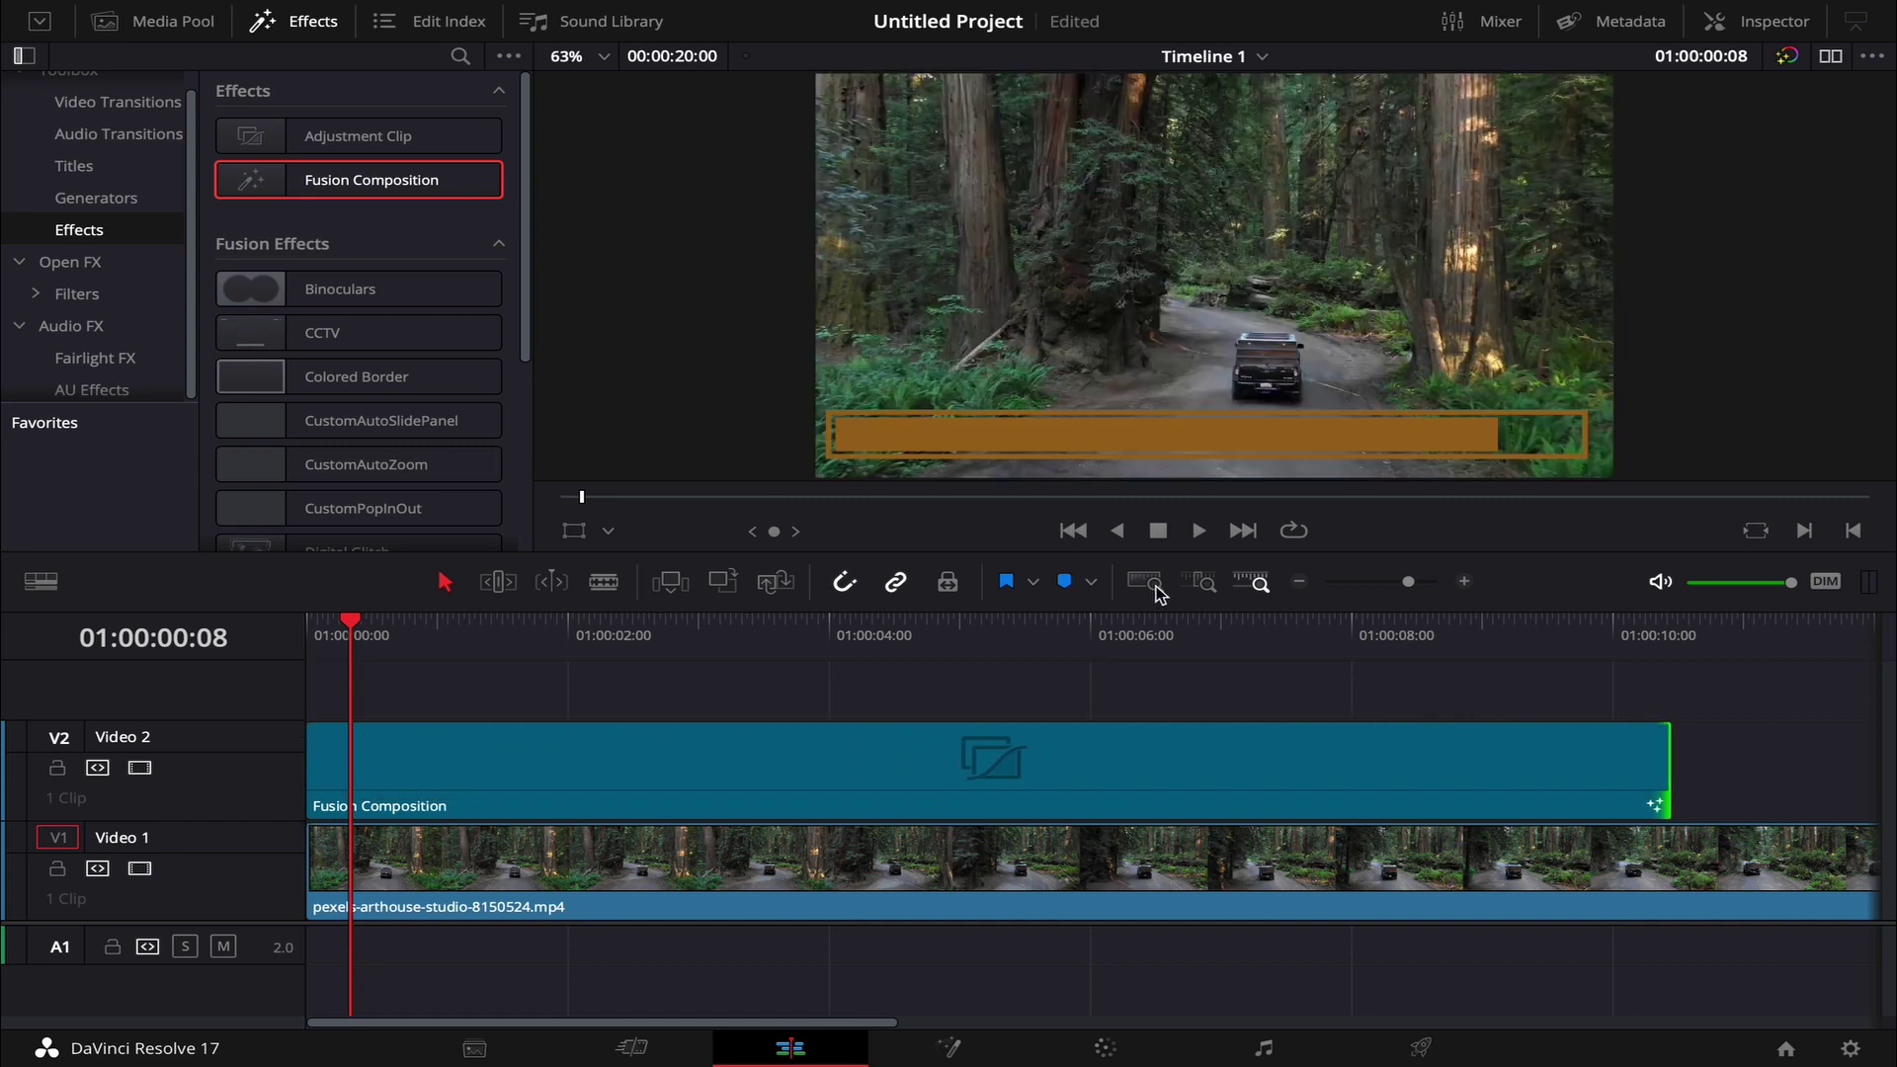
pyautogui.click(1198, 530)
pyautogui.moveTo(415, 642); pyautogui.dragTo(289, 638)
pyautogui.press('space')
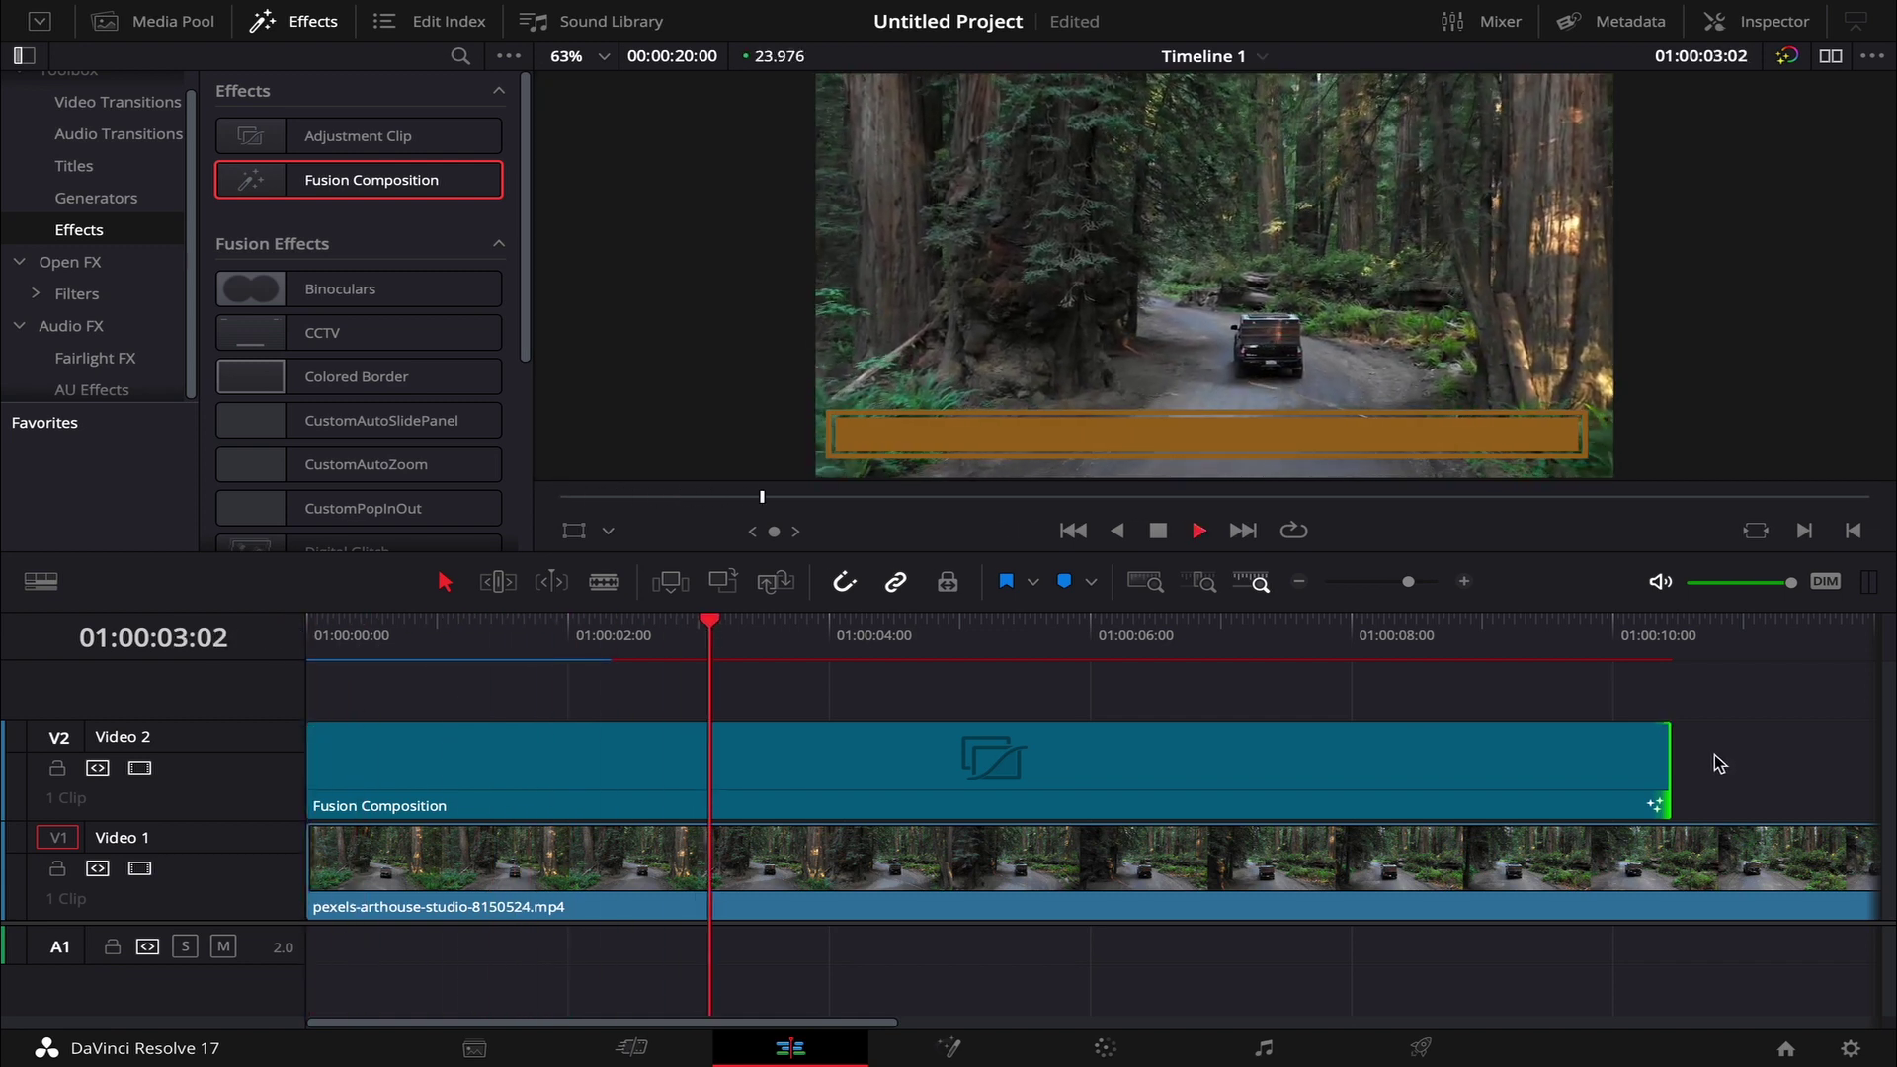
pyautogui.click(1158, 531)
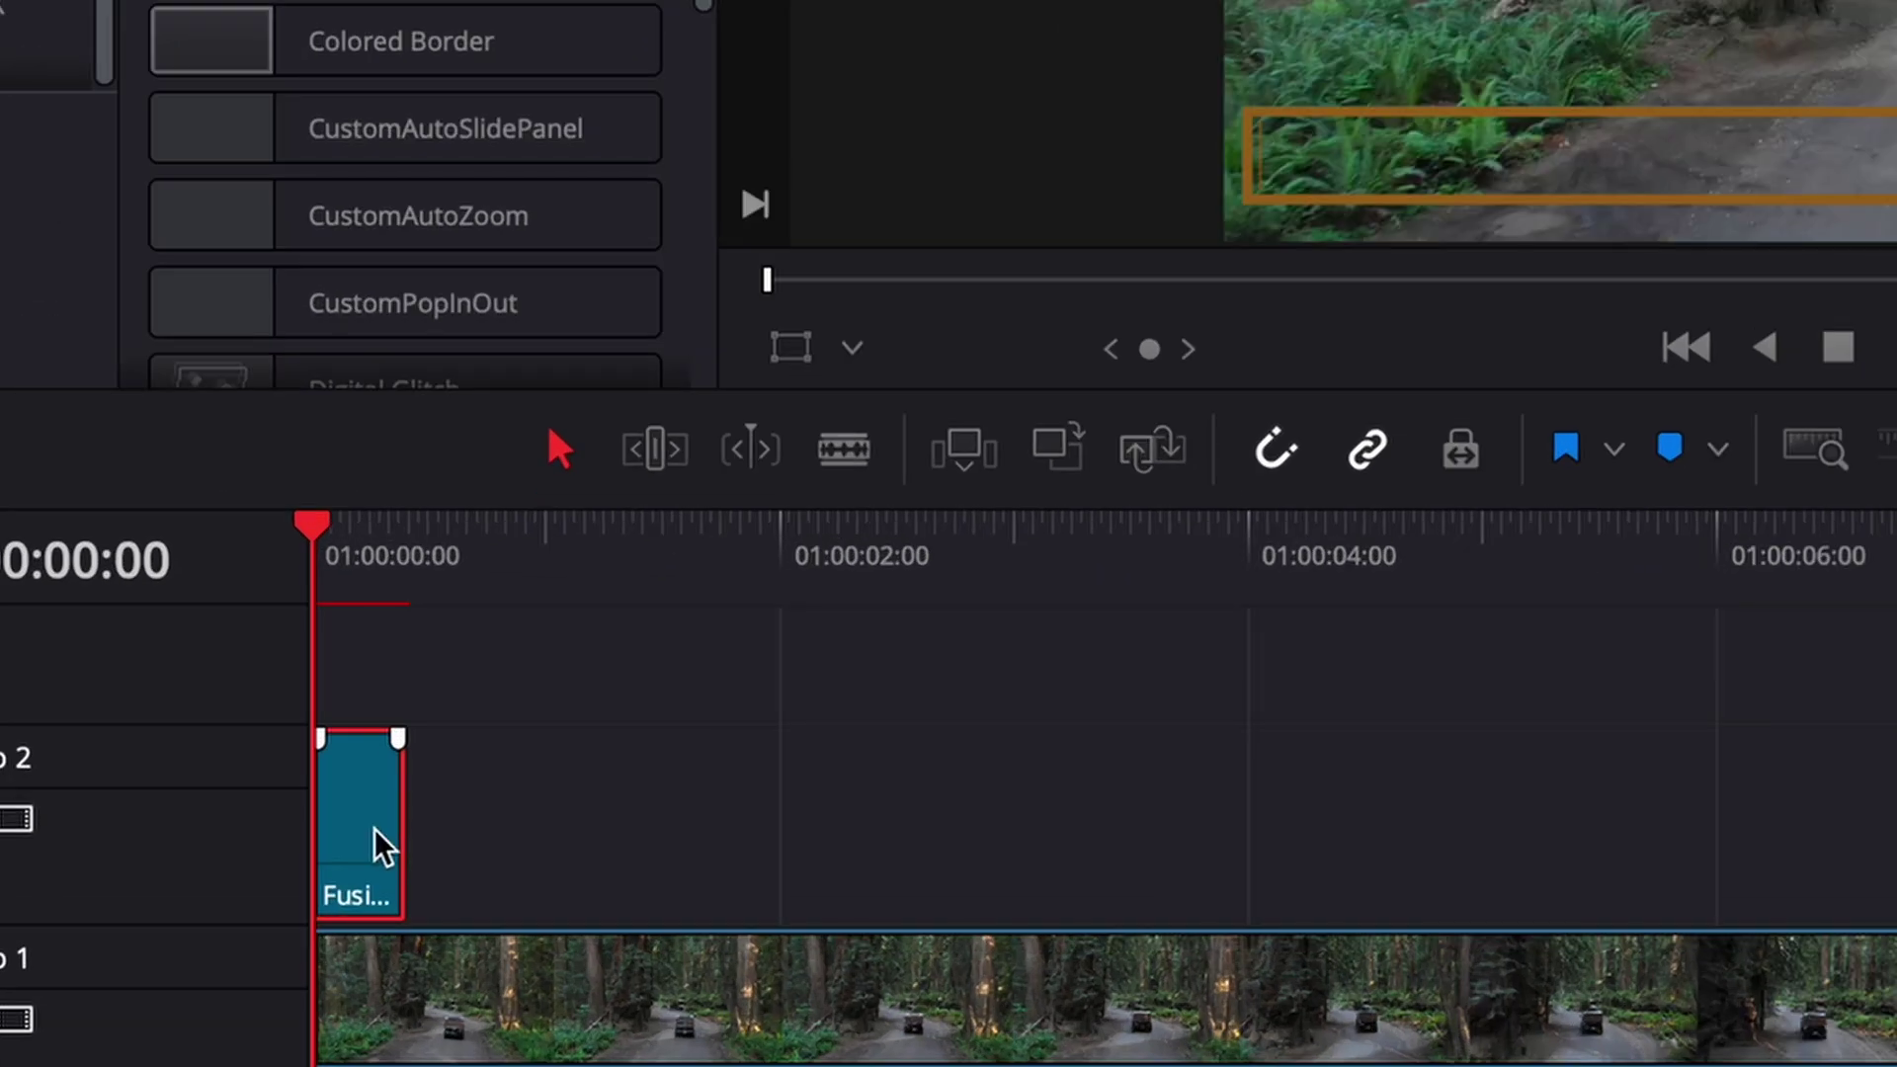
# Reopen the clip in Fusion and add a Keyframe Stretcher after Merge2 via a 'keyfr' search.
pyautogui.rightClick(373, 828)
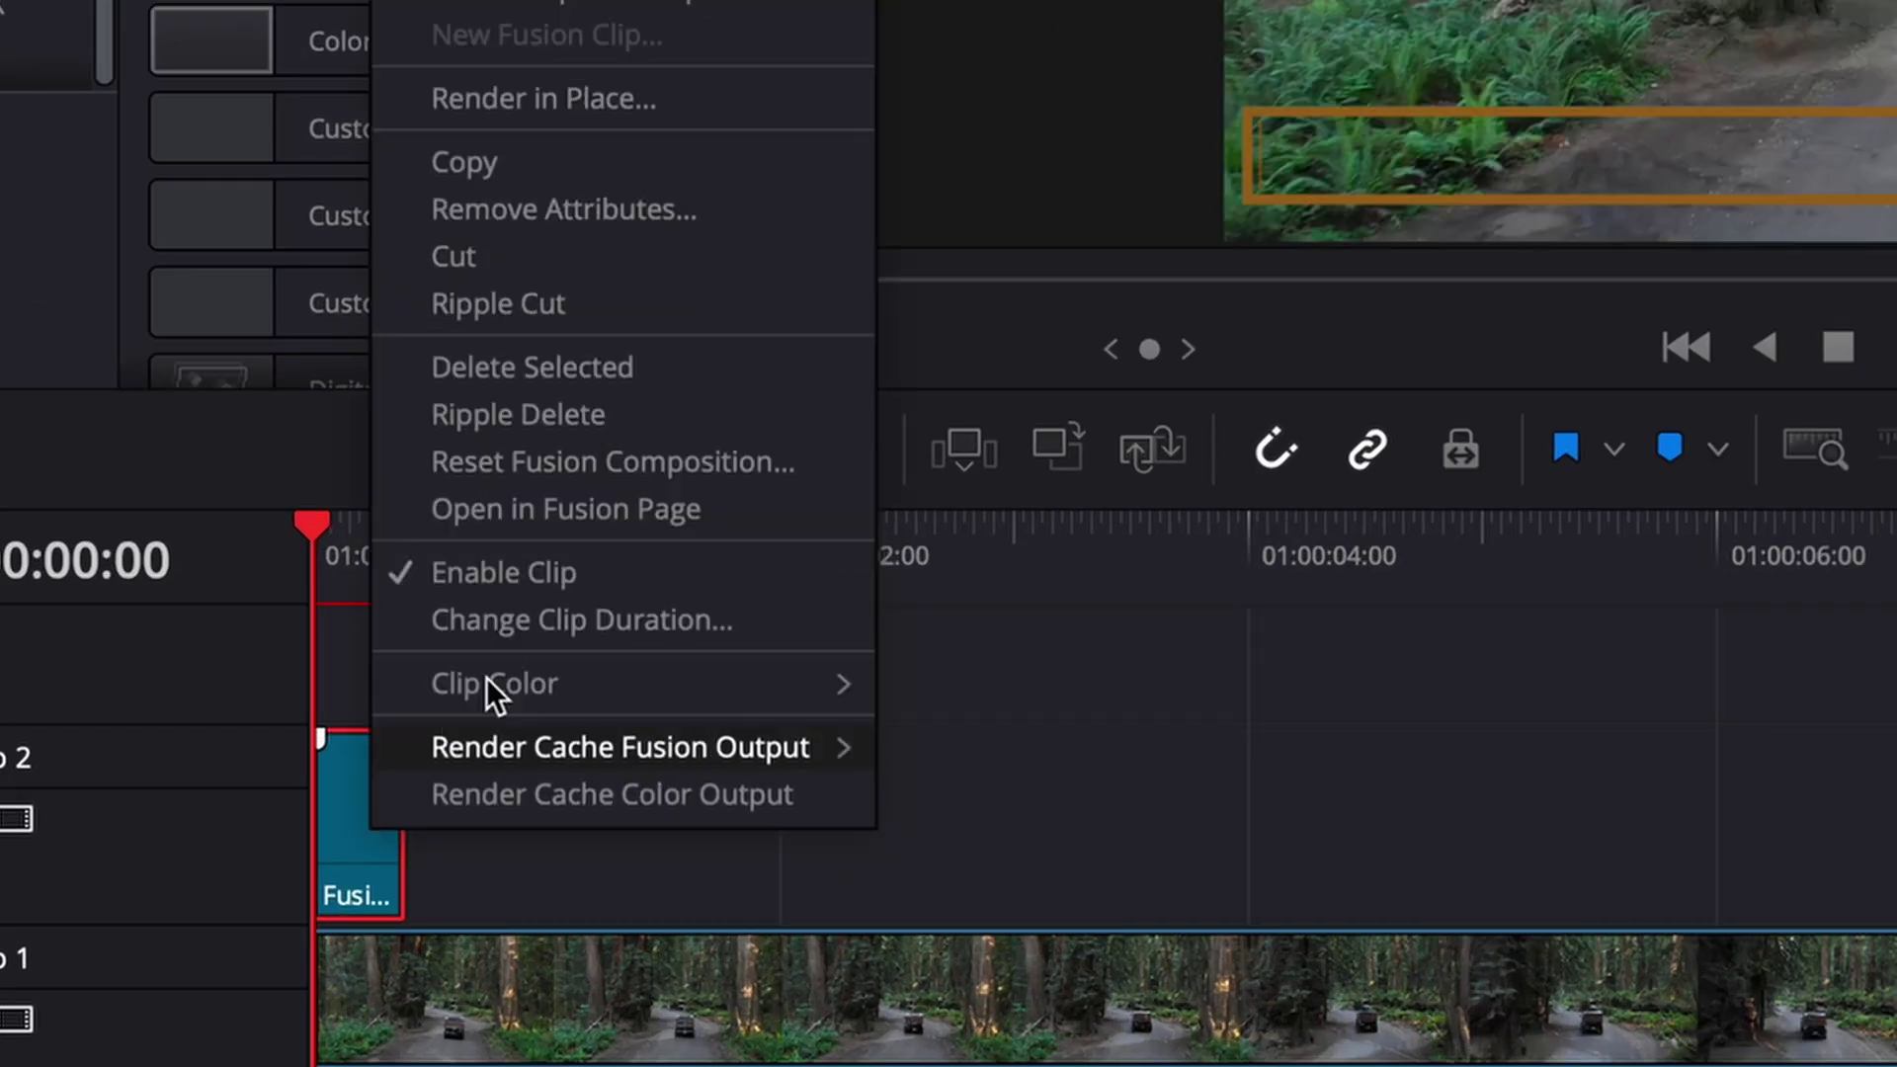
pyautogui.click(597, 514)
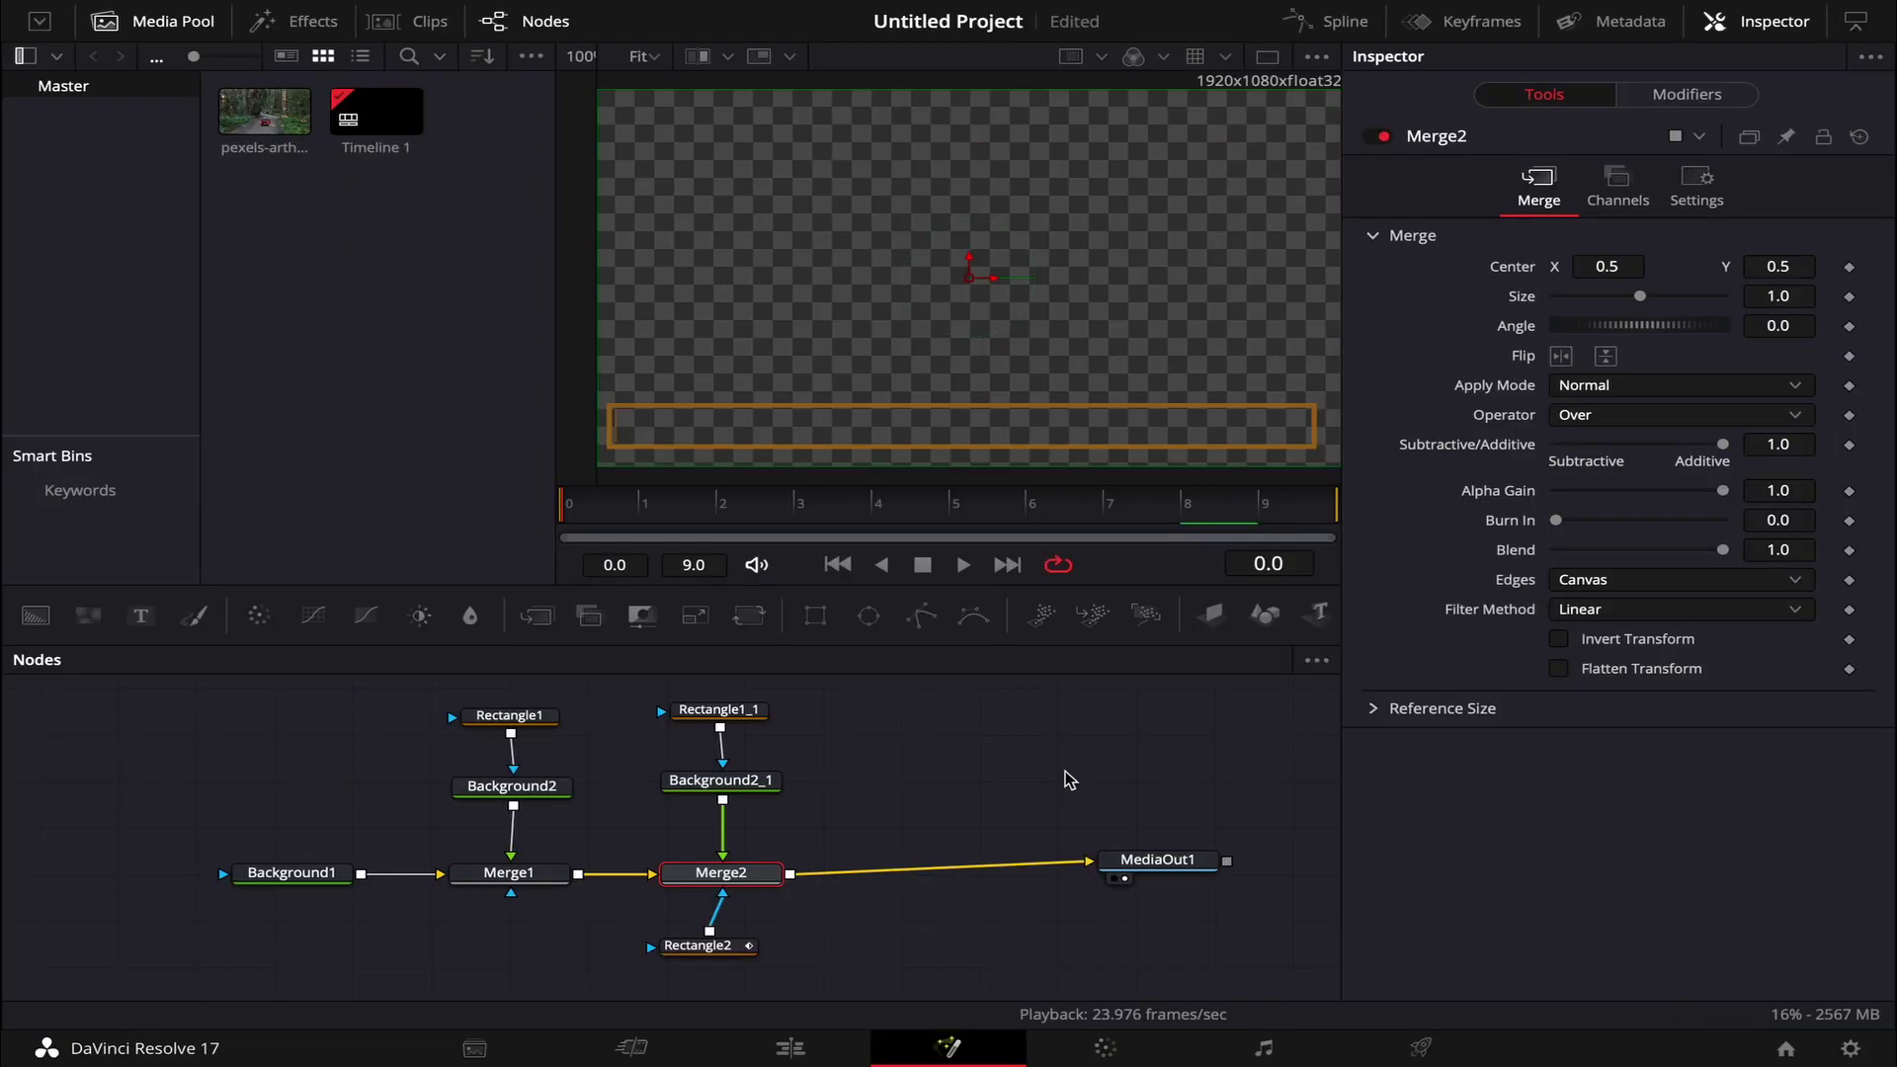
pyautogui.hotkey('shift', 'space')
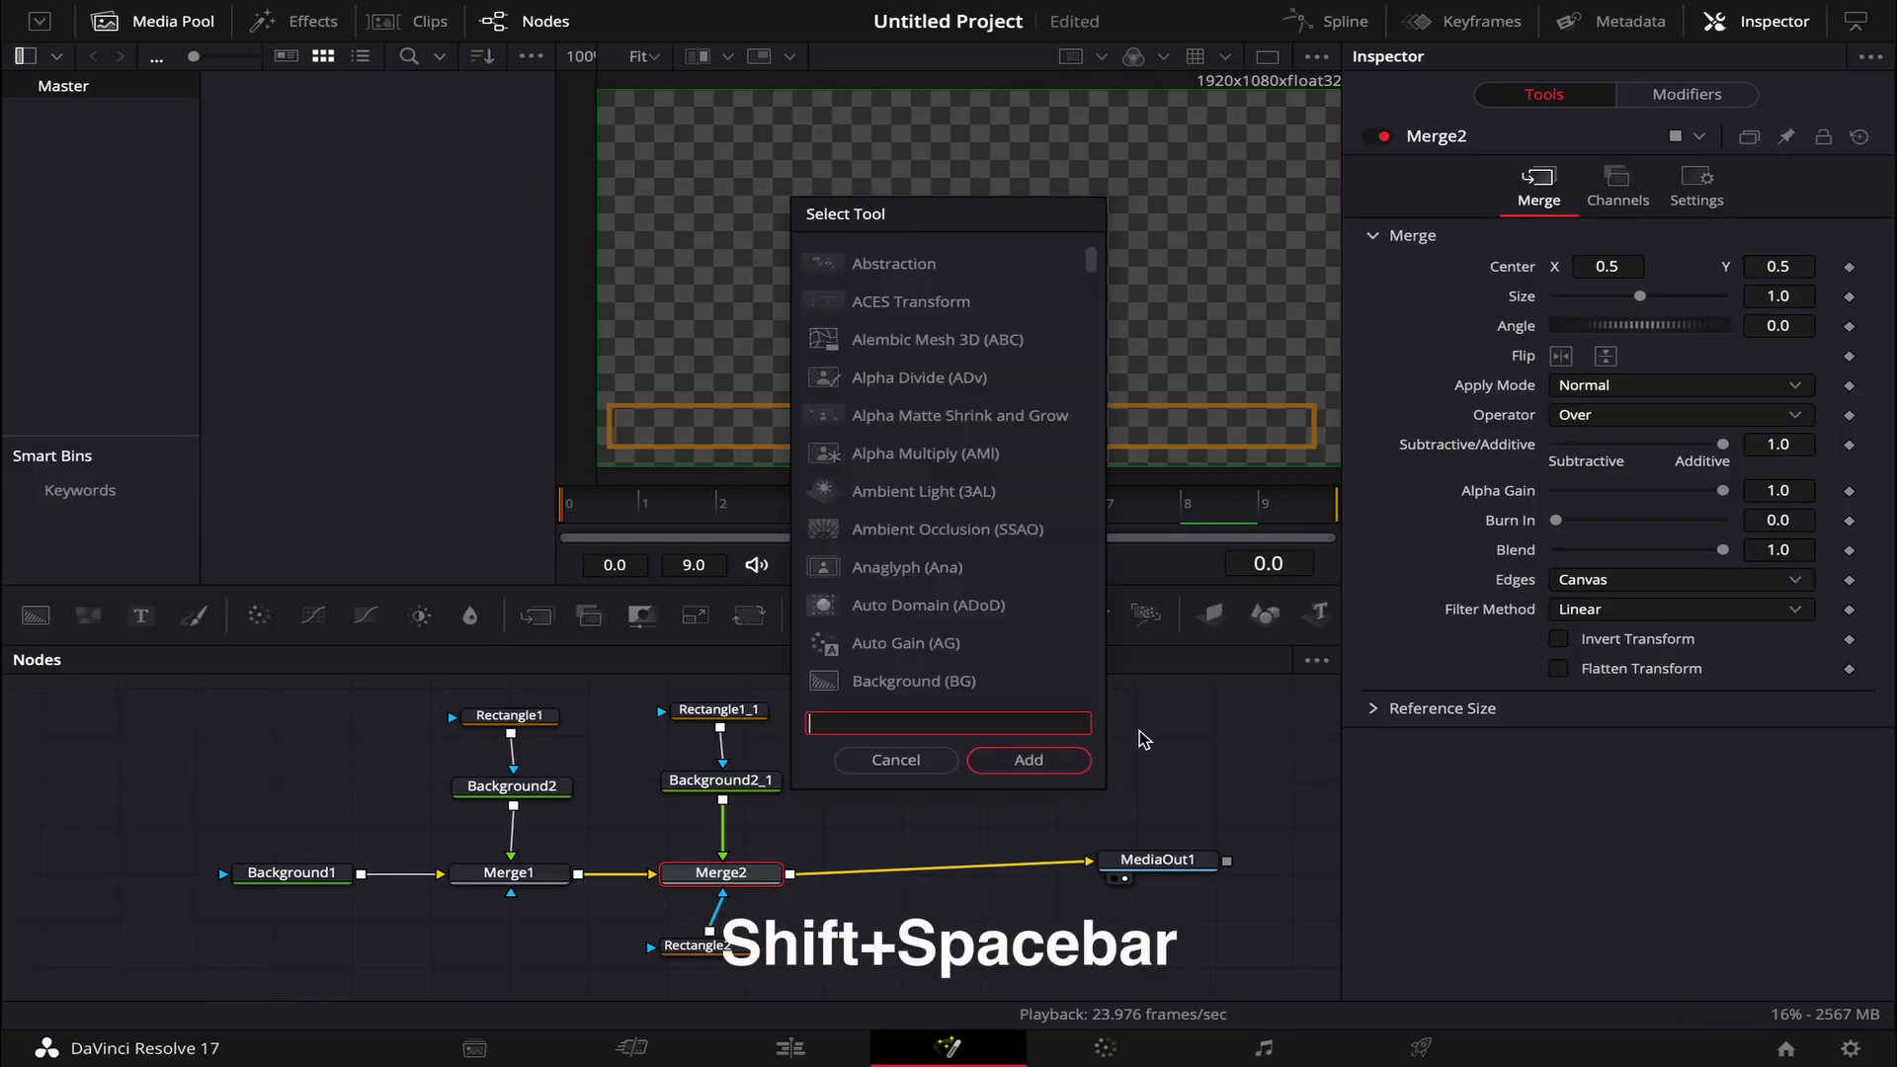
pyautogui.write('keyfr')
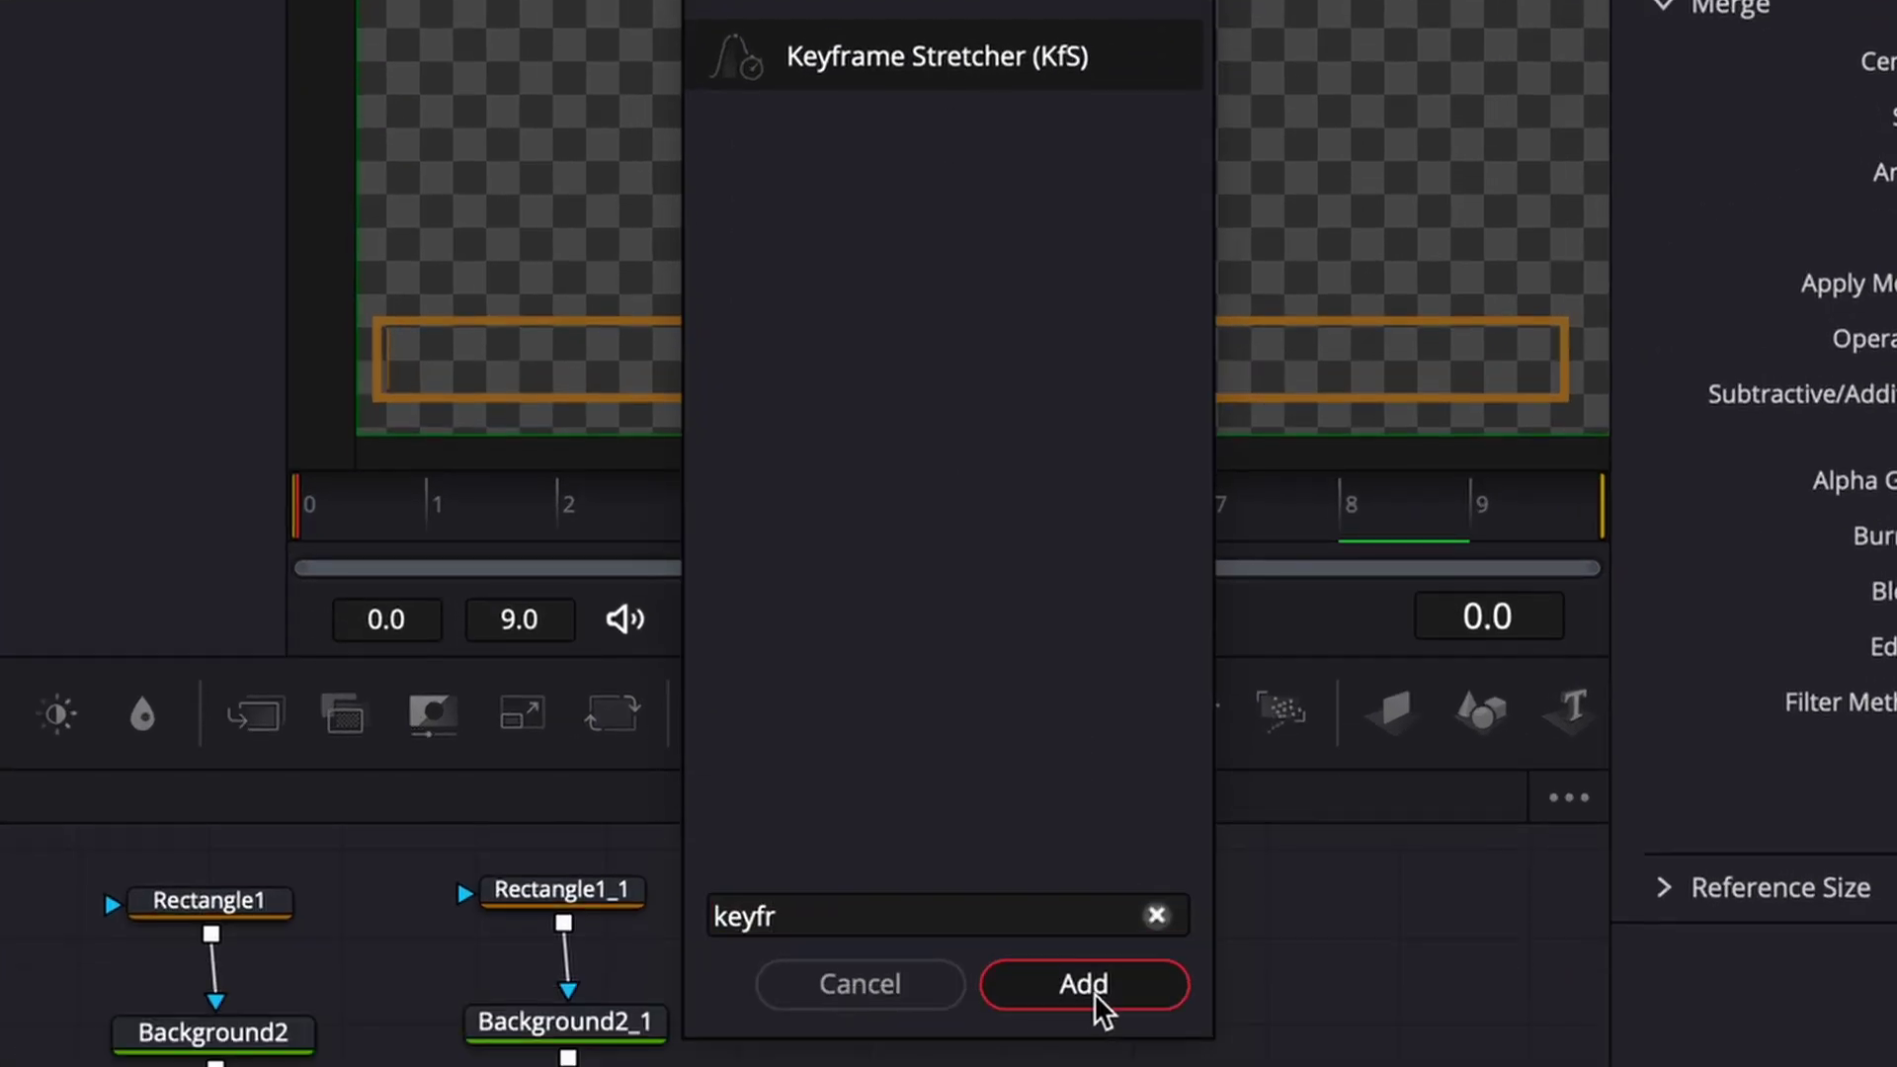
pyautogui.click(1106, 1055)
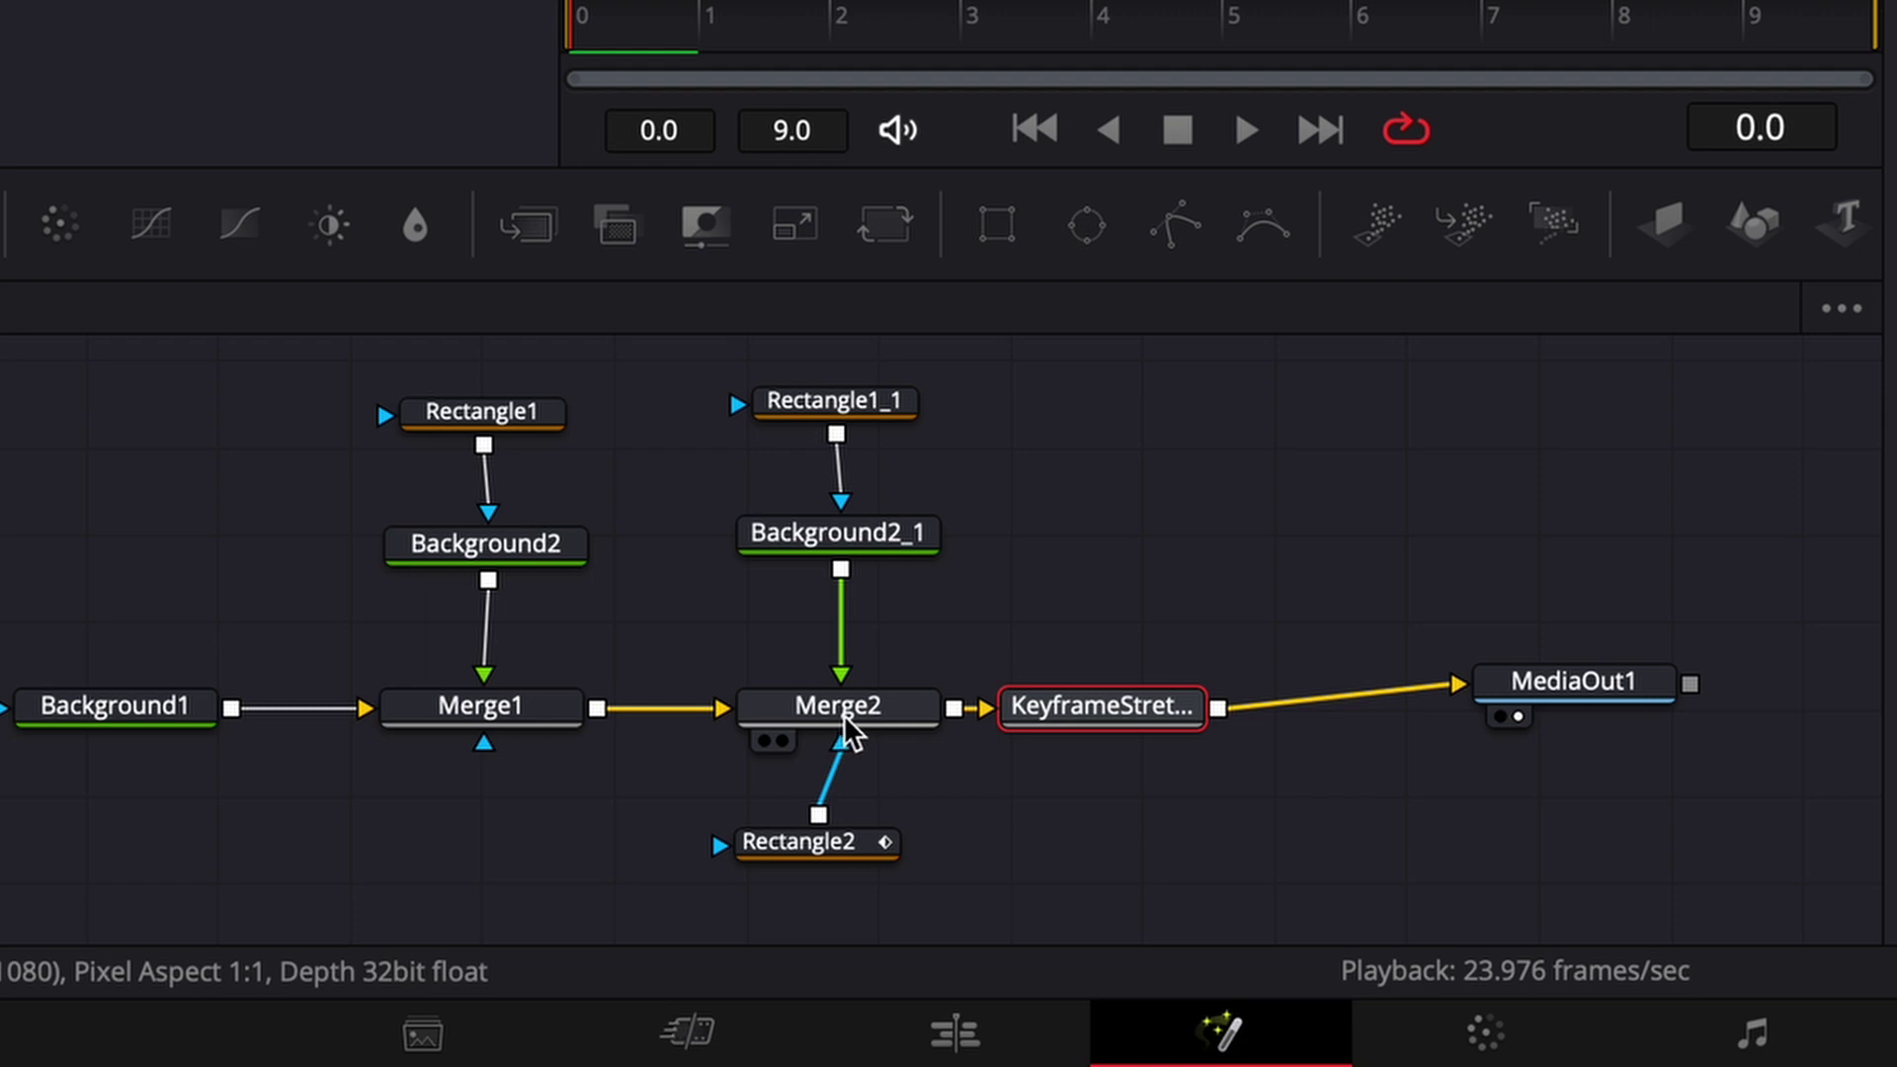
# Rearrange KeyframeStretcher and MediaOut1 so the nodes line up in a tidy row.
pyautogui.moveTo(1109, 728); pyautogui.dragTo(1210, 711)
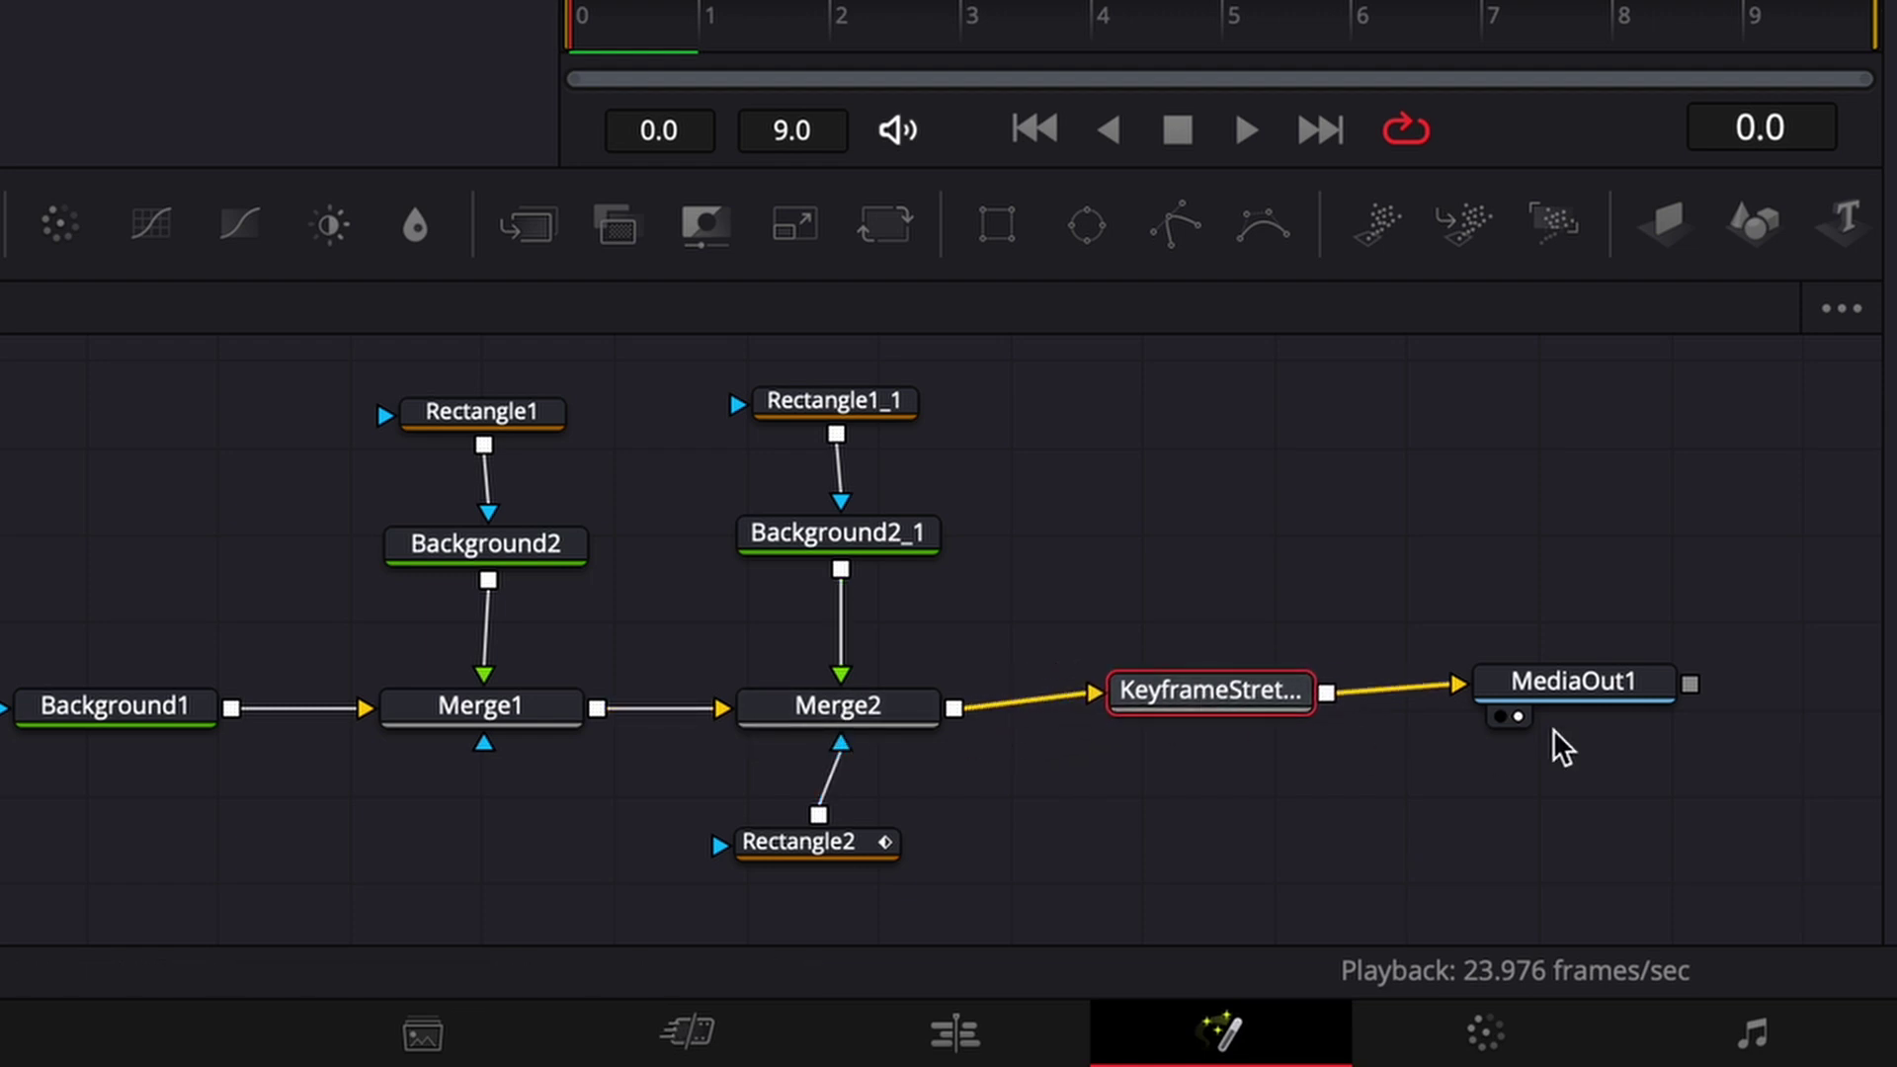
pyautogui.moveTo(1580, 691); pyautogui.dragTo(1635, 714)
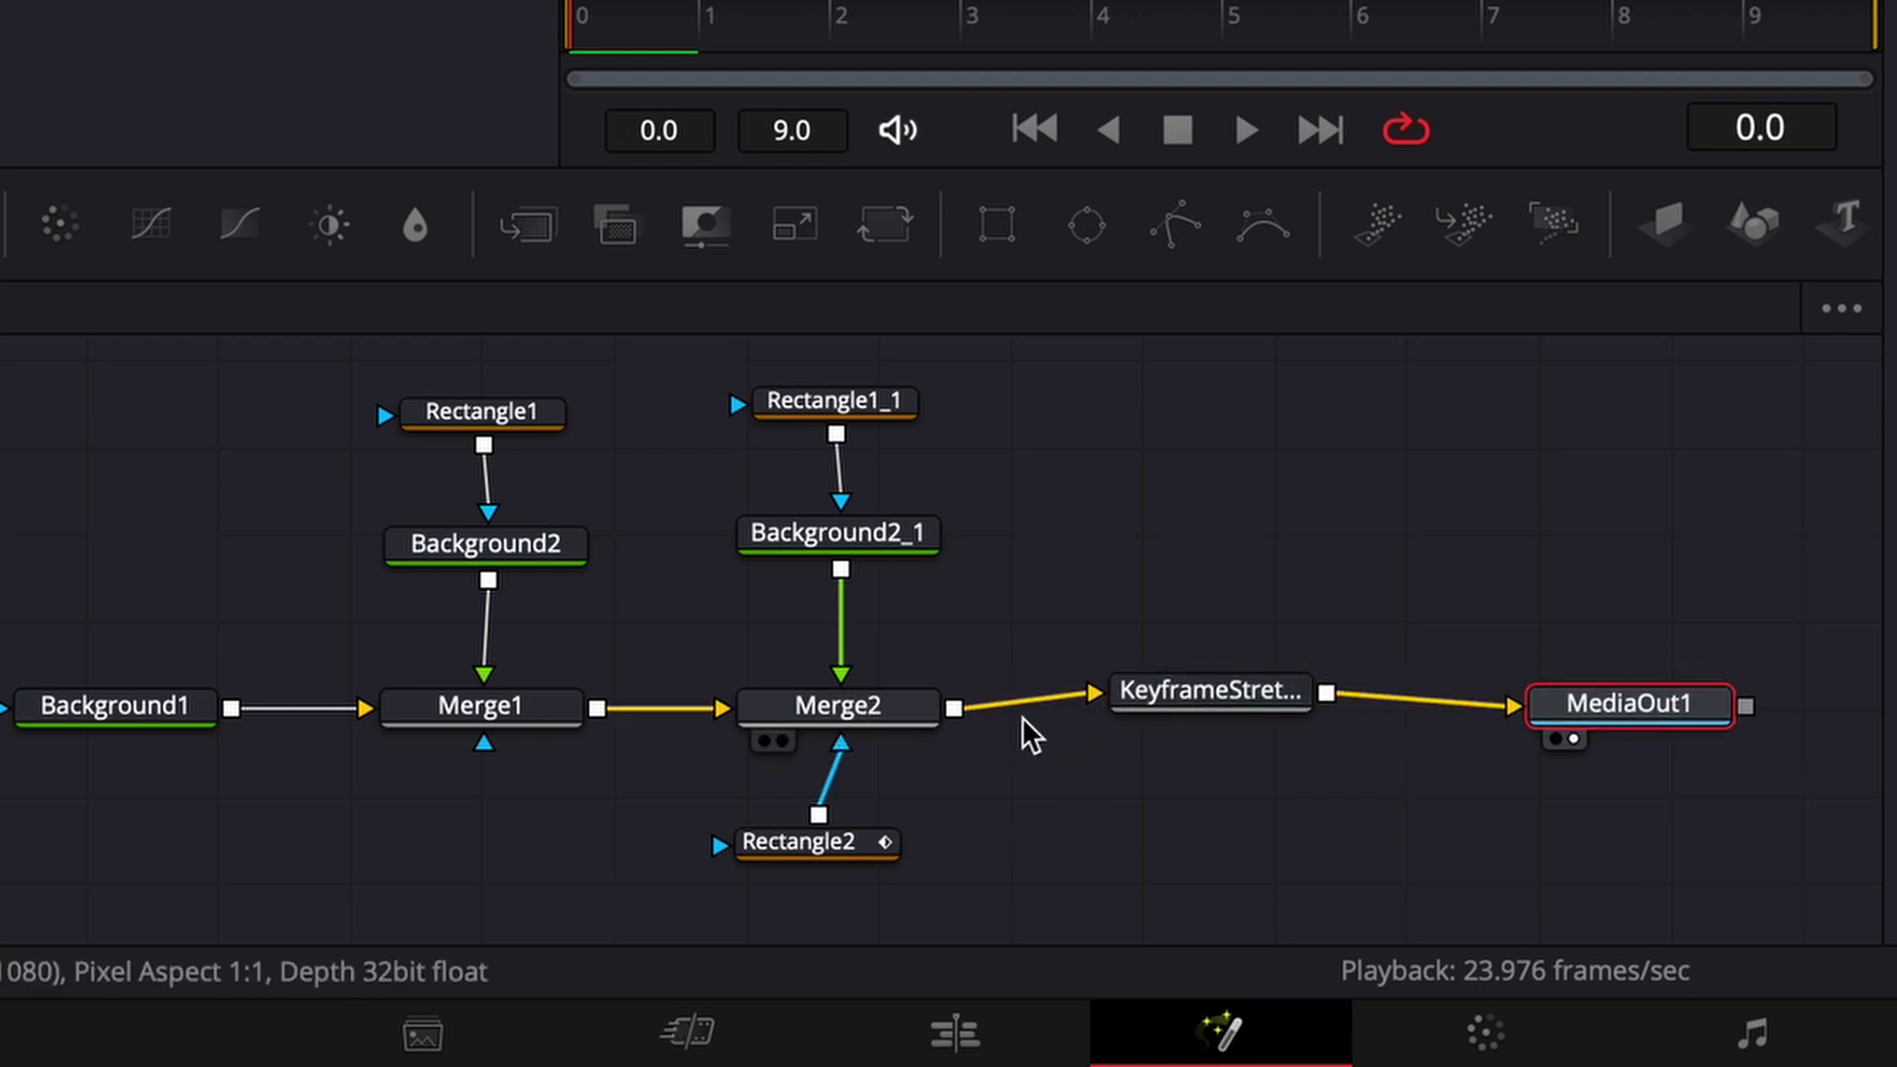
pyautogui.moveTo(1271, 691)
pyautogui.mouseDown()
pyautogui.moveTo(1272, 559)
pyautogui.moveTo(1284, 622)
pyautogui.moveTo(1254, 731)
pyautogui.moveTo(1246, 708)
pyautogui.mouseUp()
pyautogui.click(1412, 538)
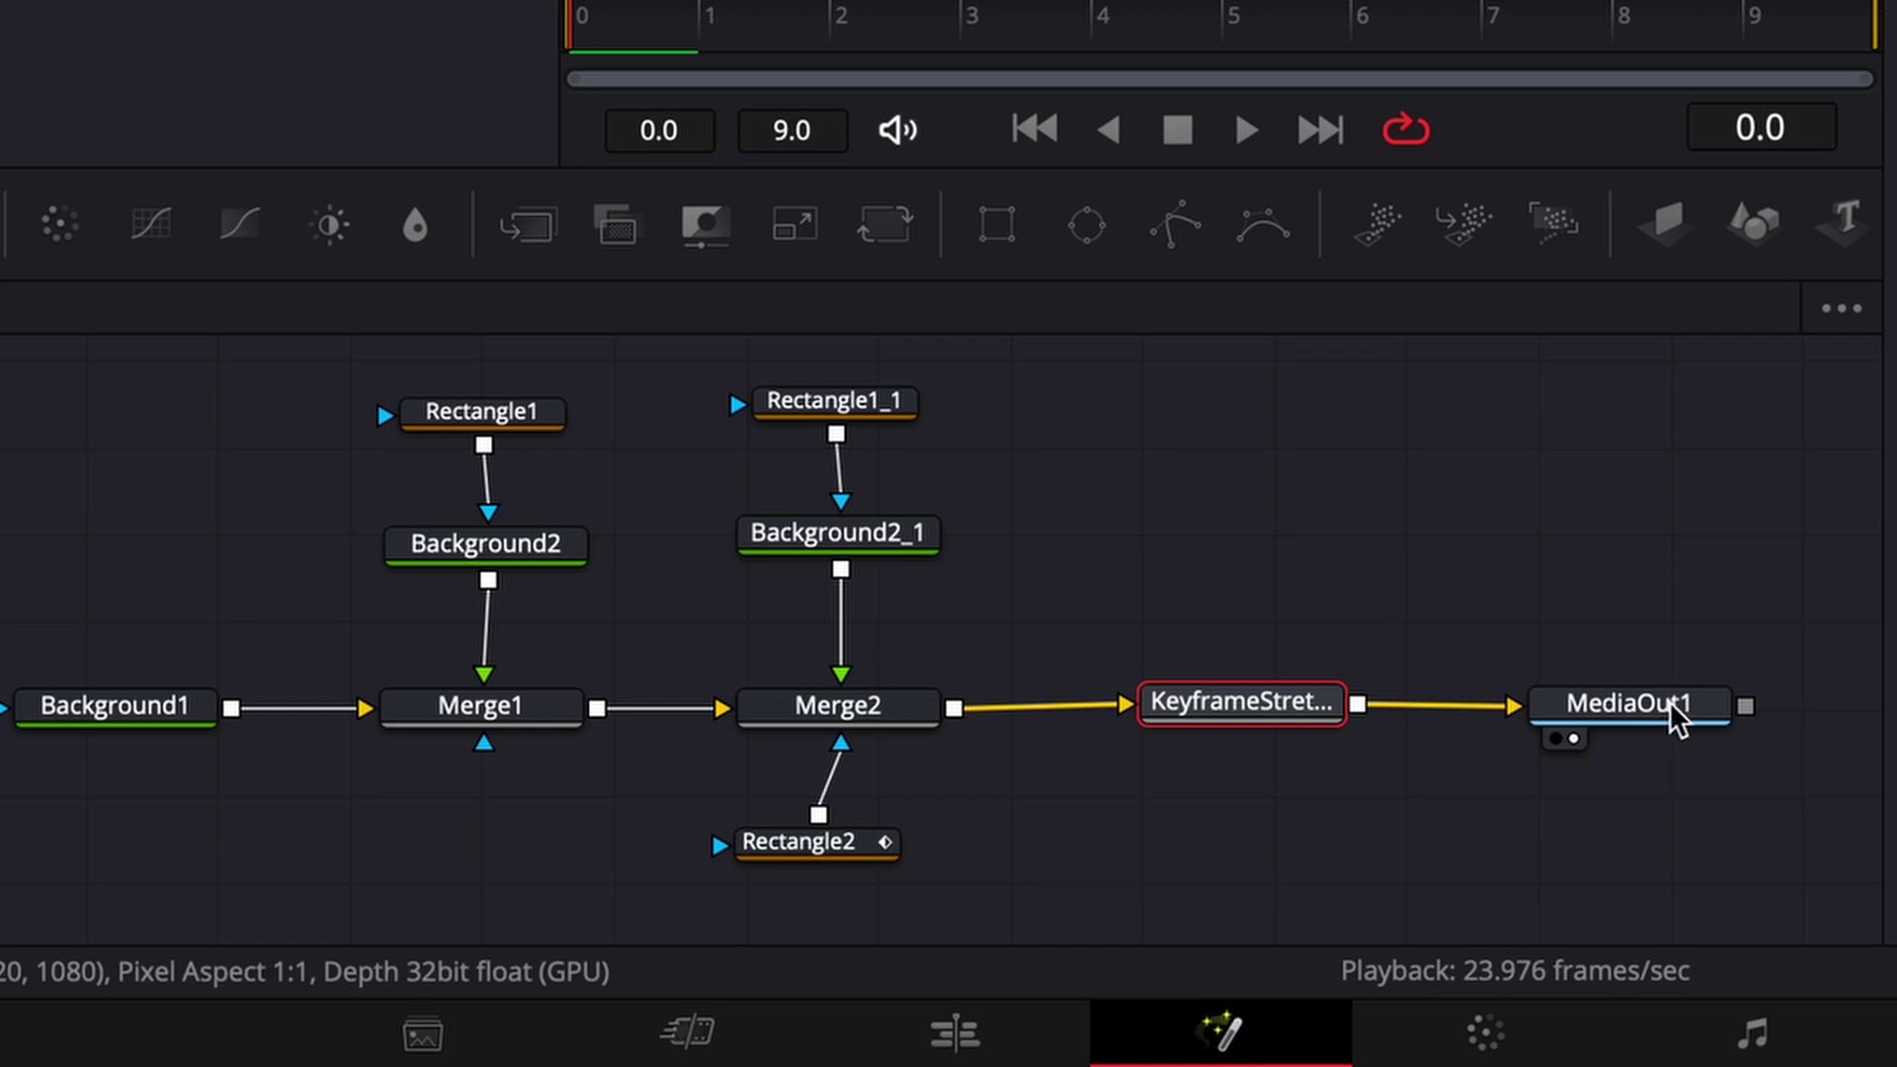
pyautogui.moveTo(1676, 718); pyautogui.dragTo(1697, 703)
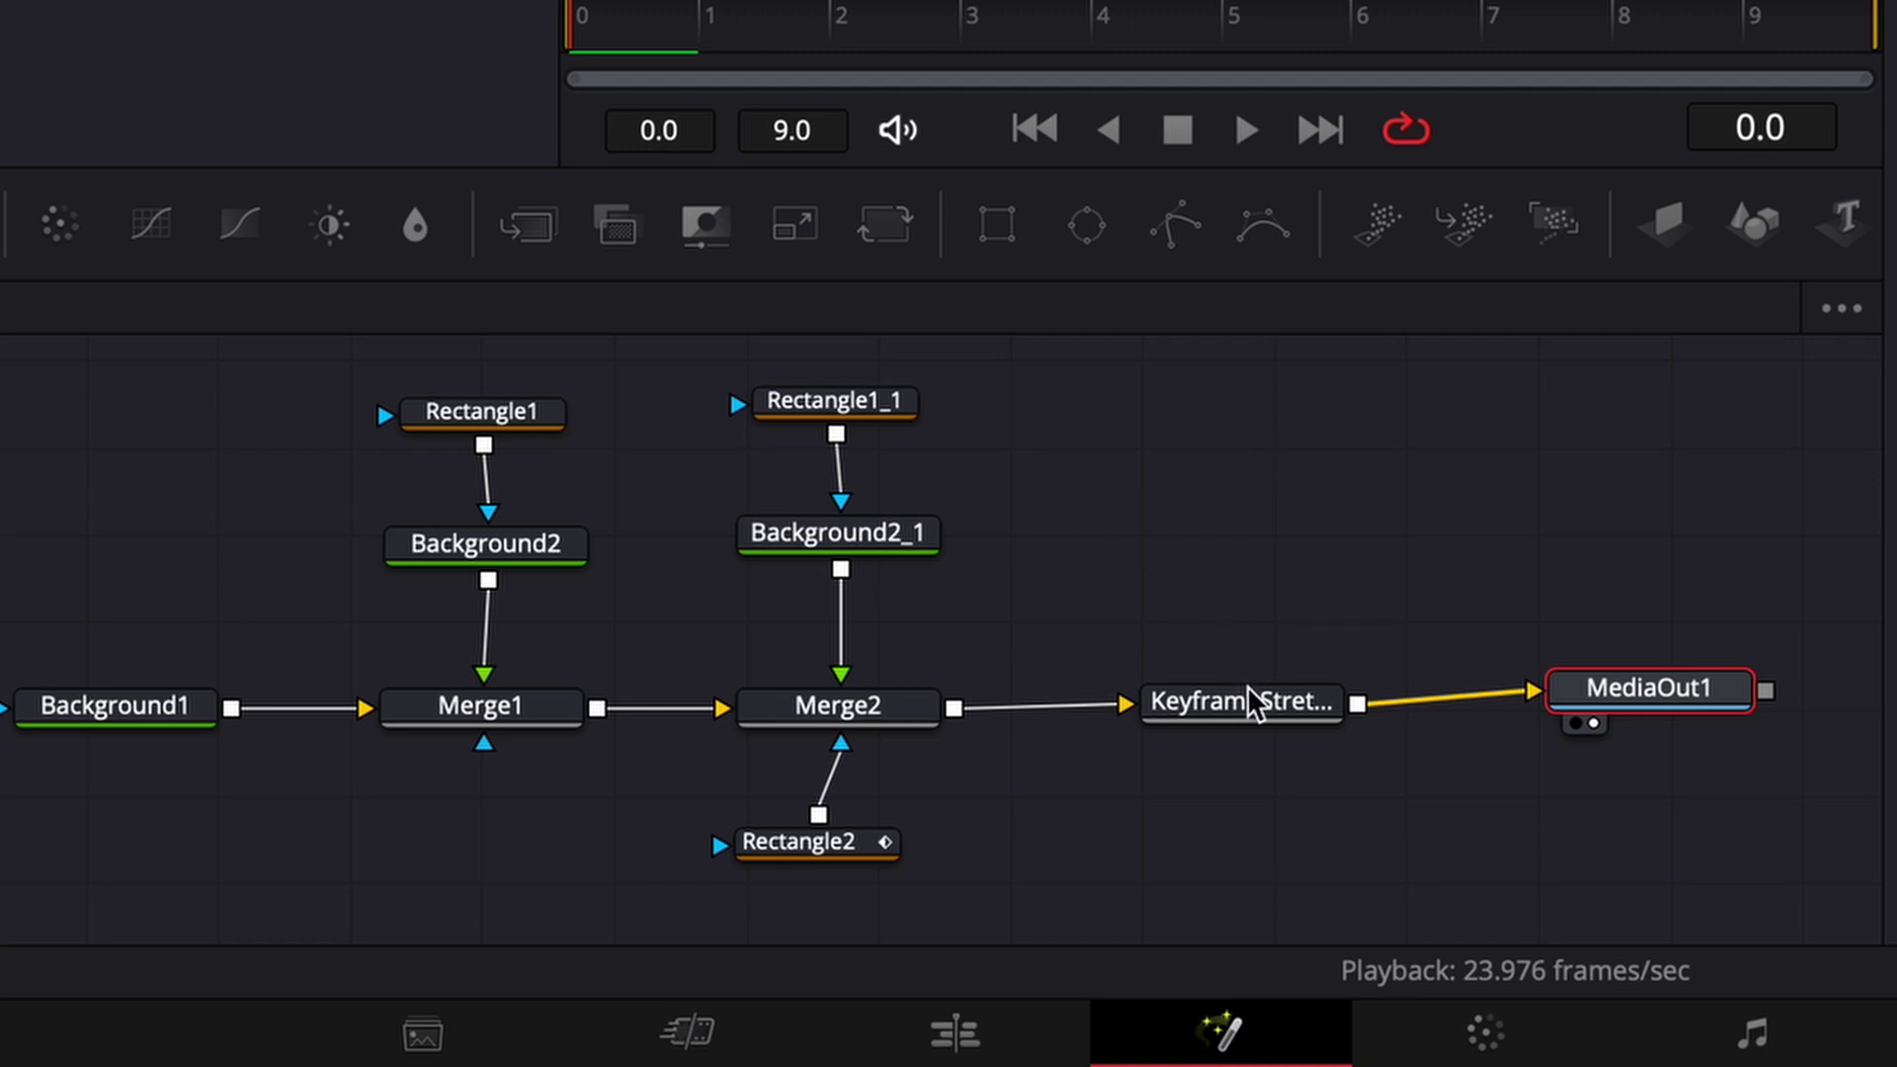
pyautogui.click(1243, 751)
pyautogui.click(1234, 709)
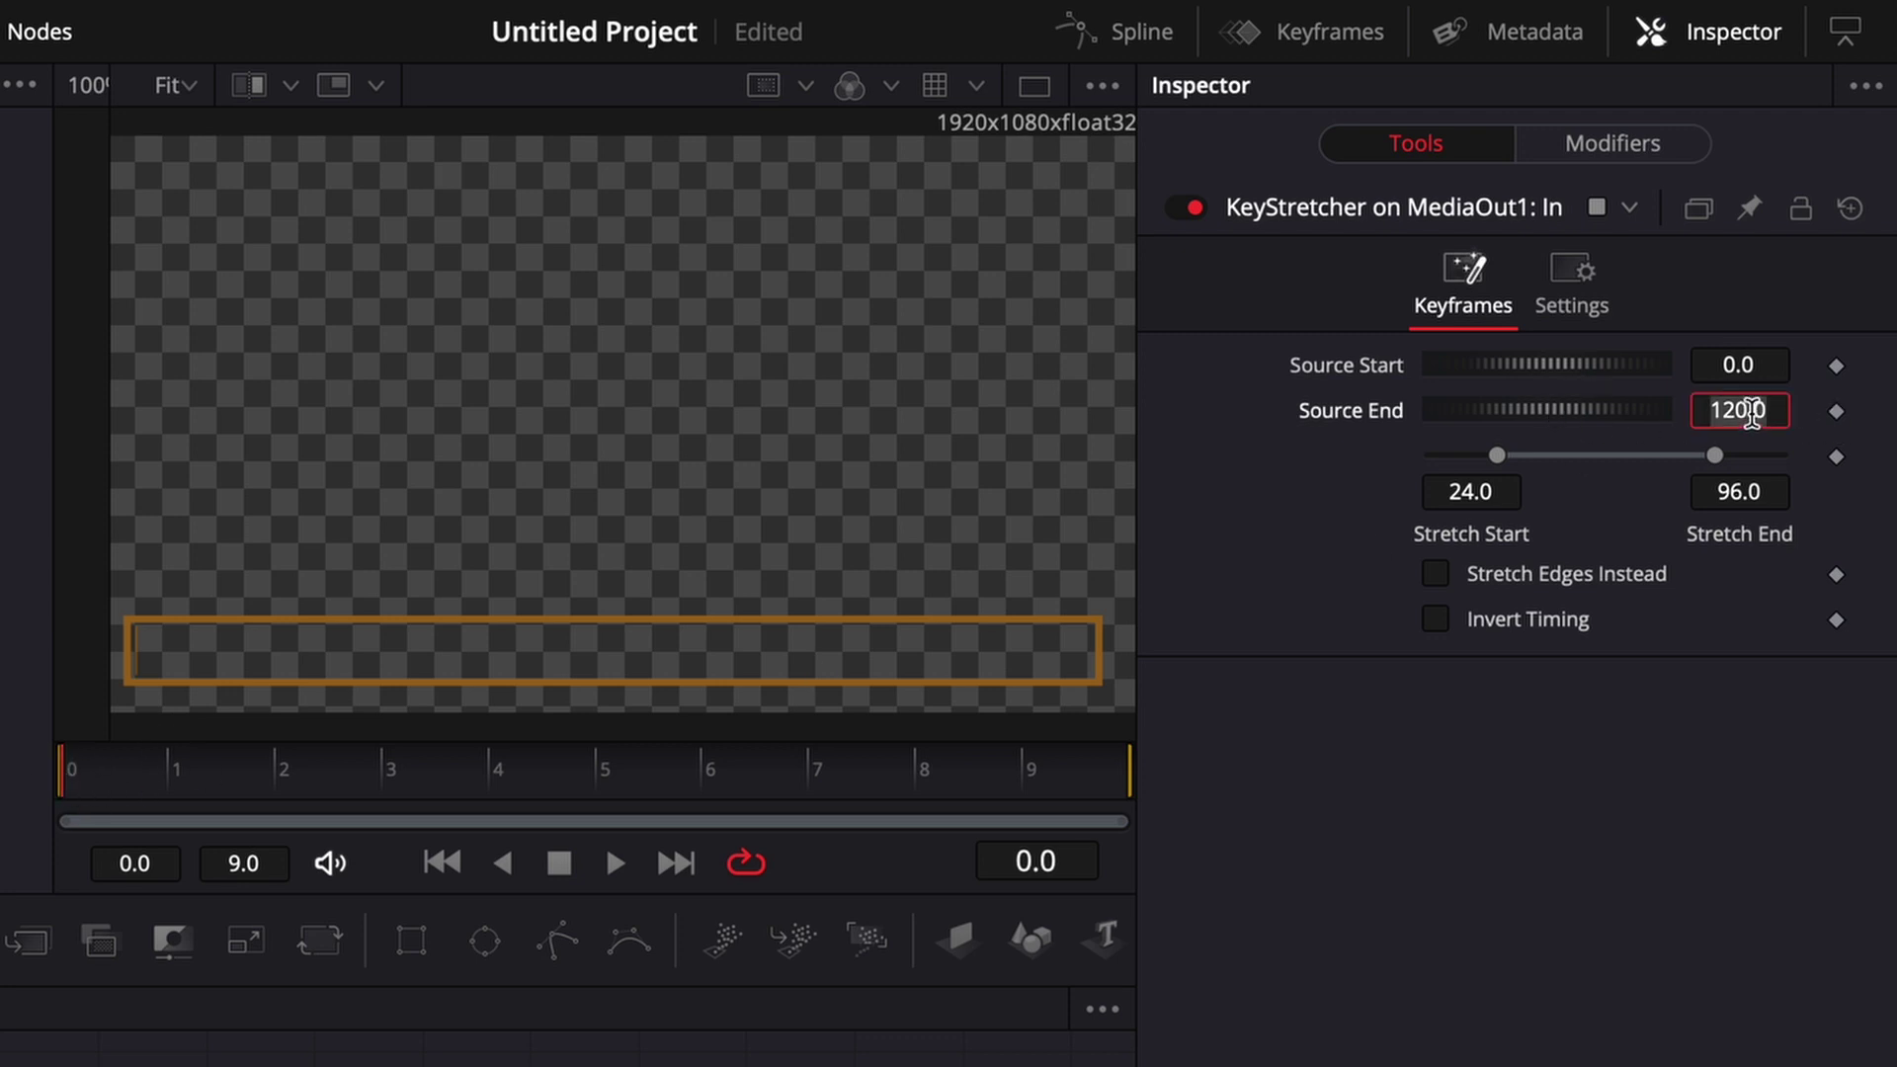
pyautogui.write('9')
# Set KeyframeStretcher Source End 9.0, Stretch Start 0.0 and Stretch End 9.0.
pyautogui.click(1033, 773)
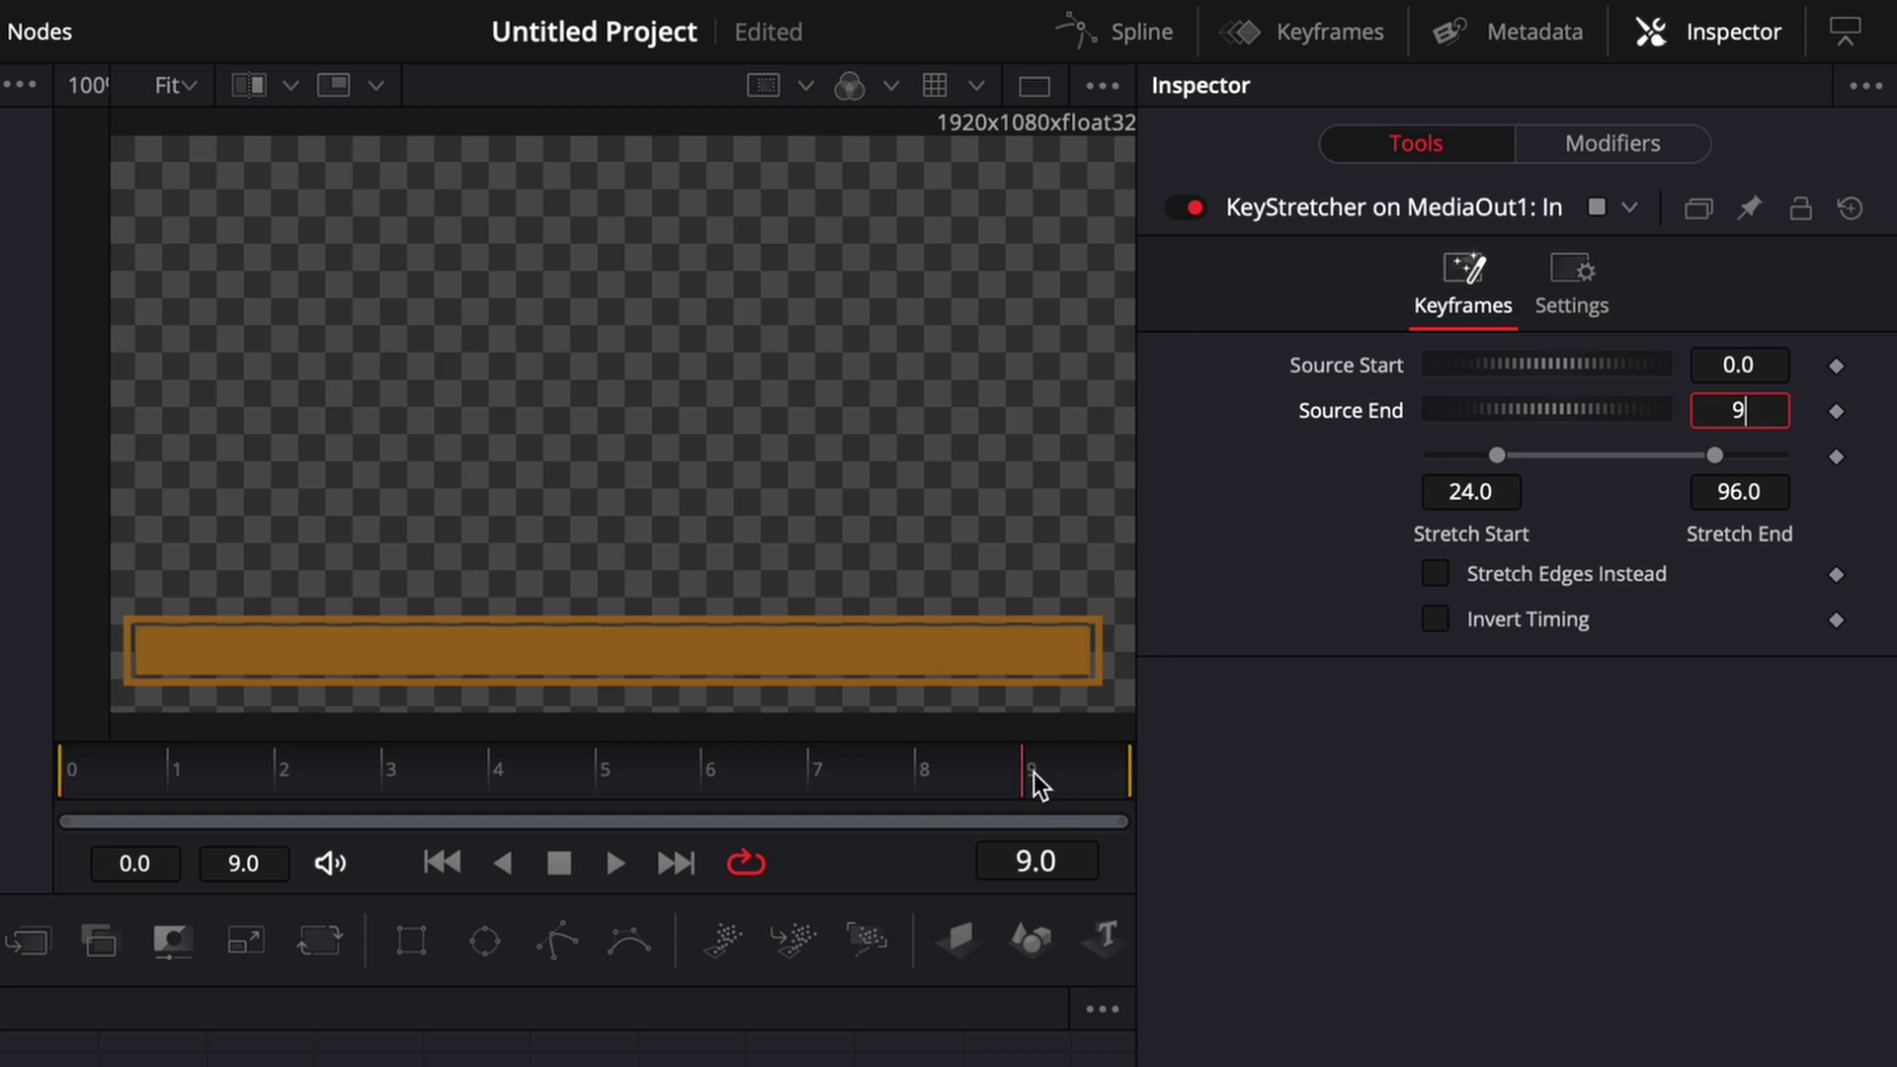
pyautogui.click(1456, 488)
pyautogui.write('0')
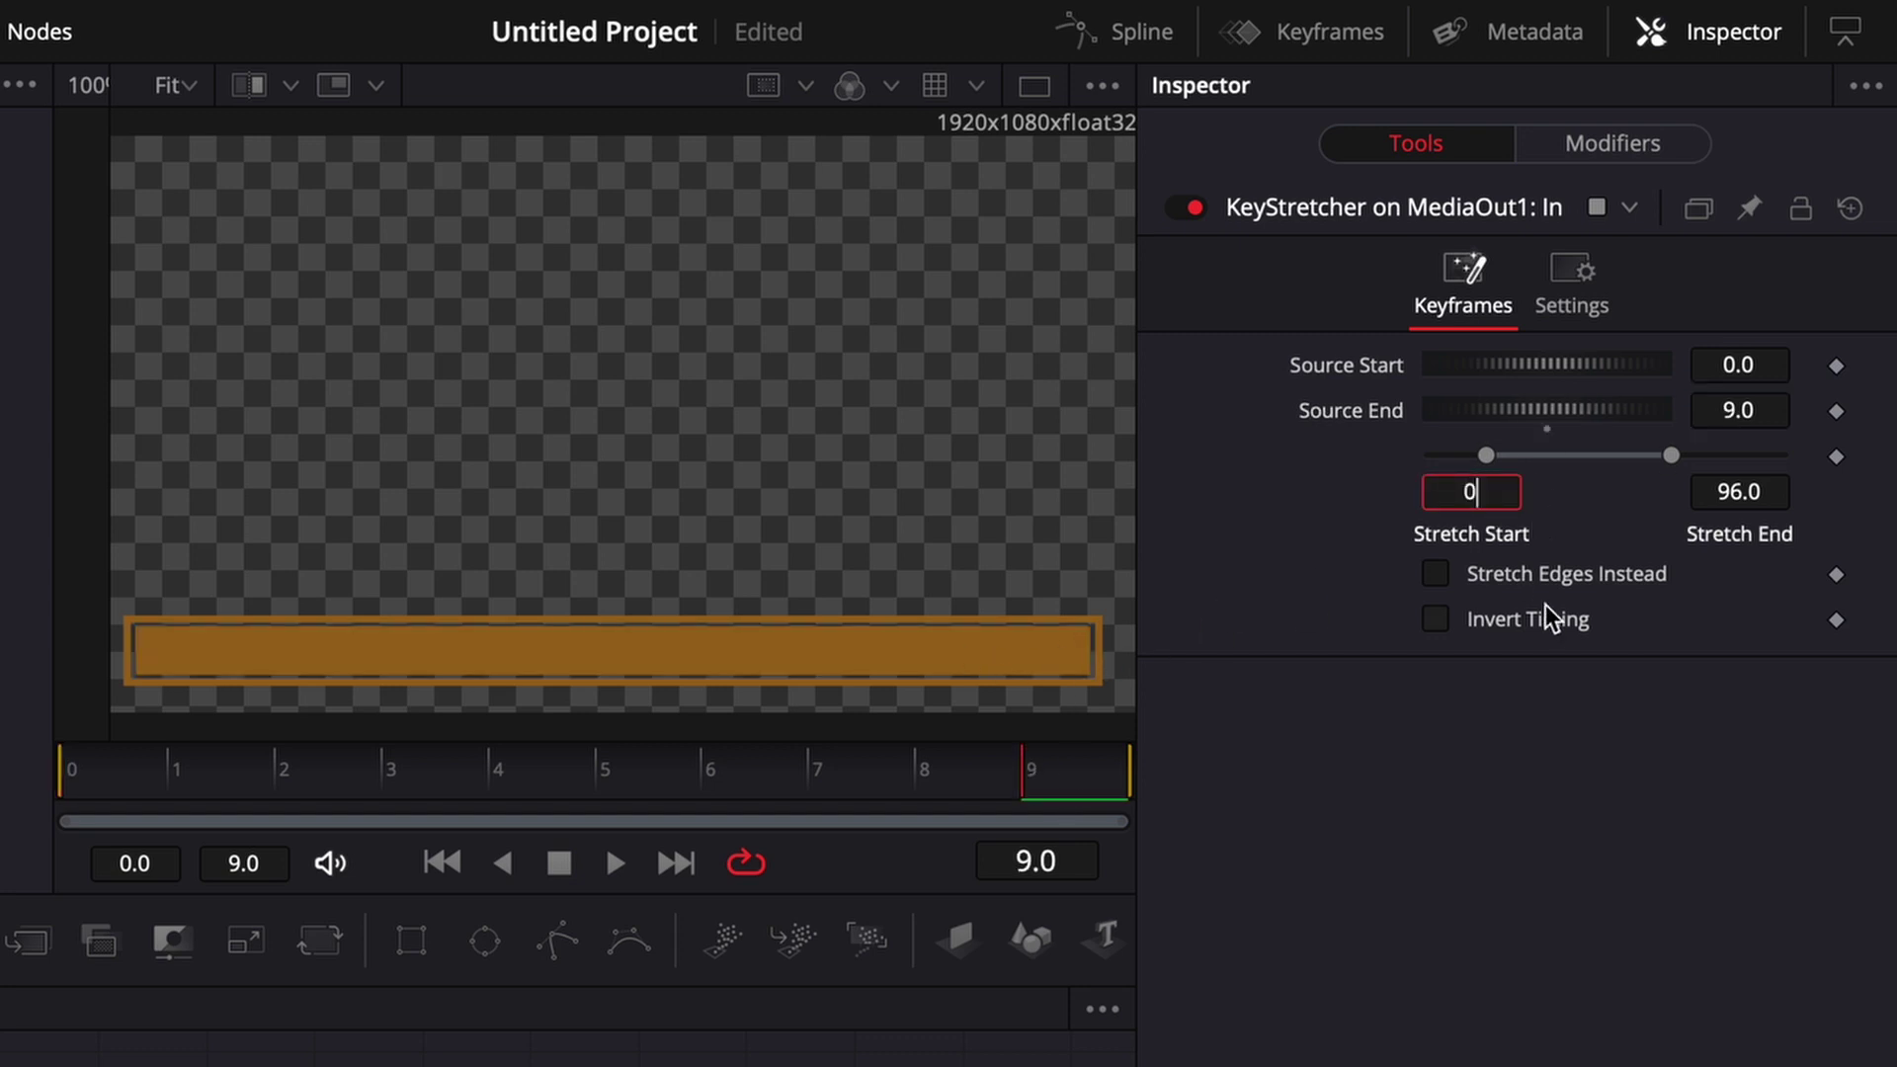
pyautogui.click(1743, 497)
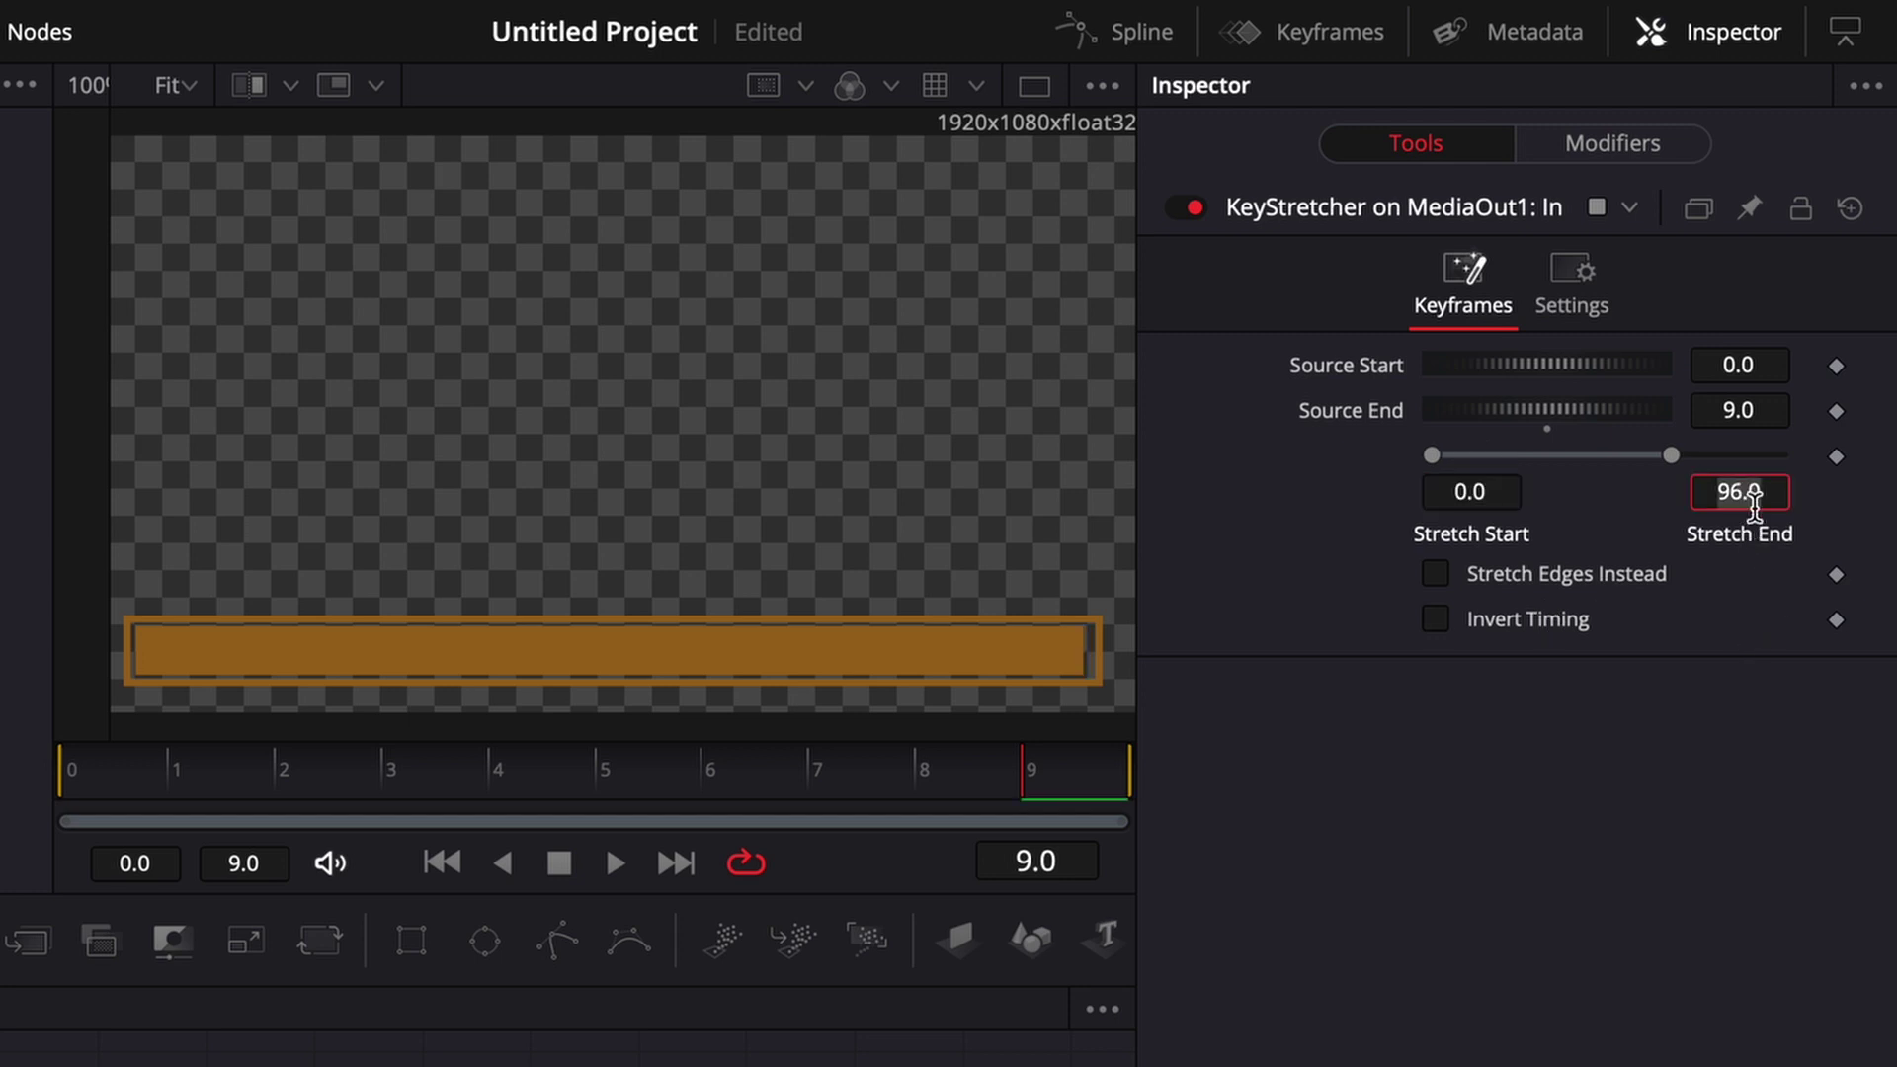
pyautogui.write('9')
pyautogui.press('Return')
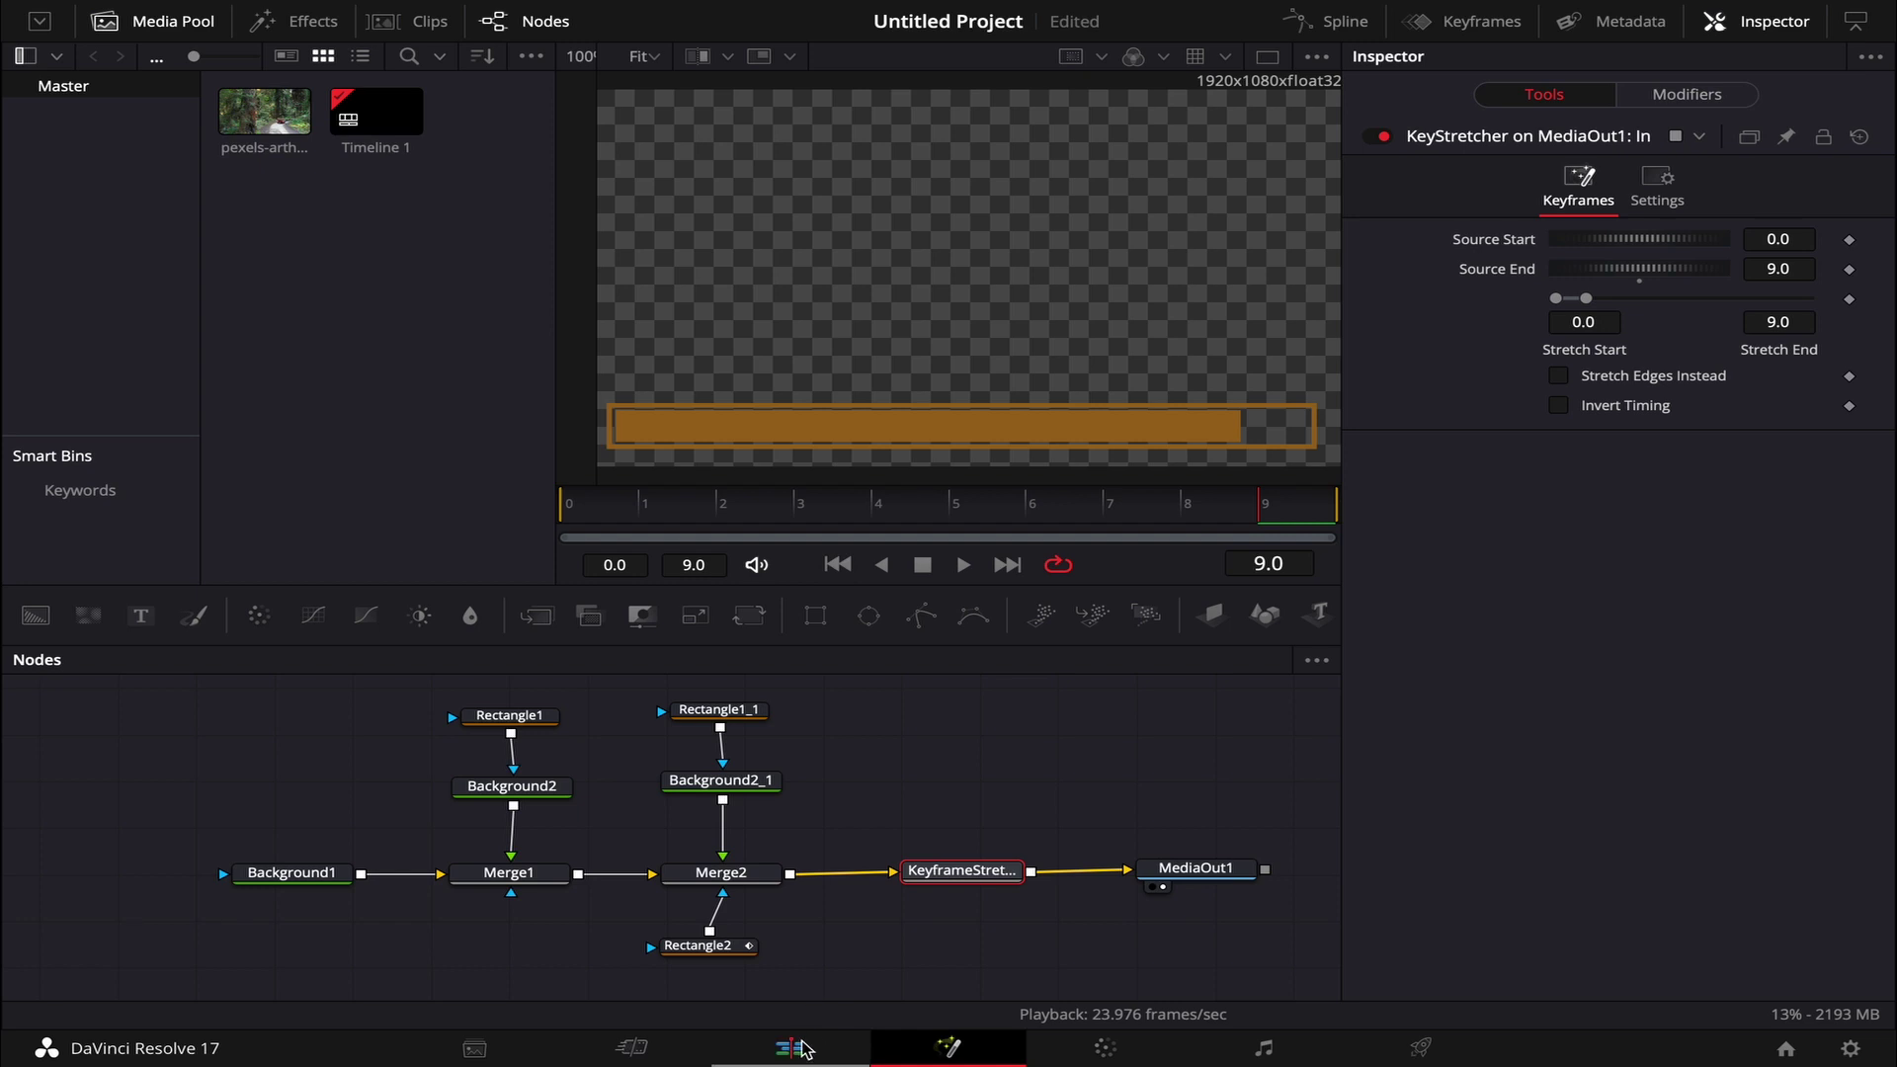
pyautogui.click(802, 1047)
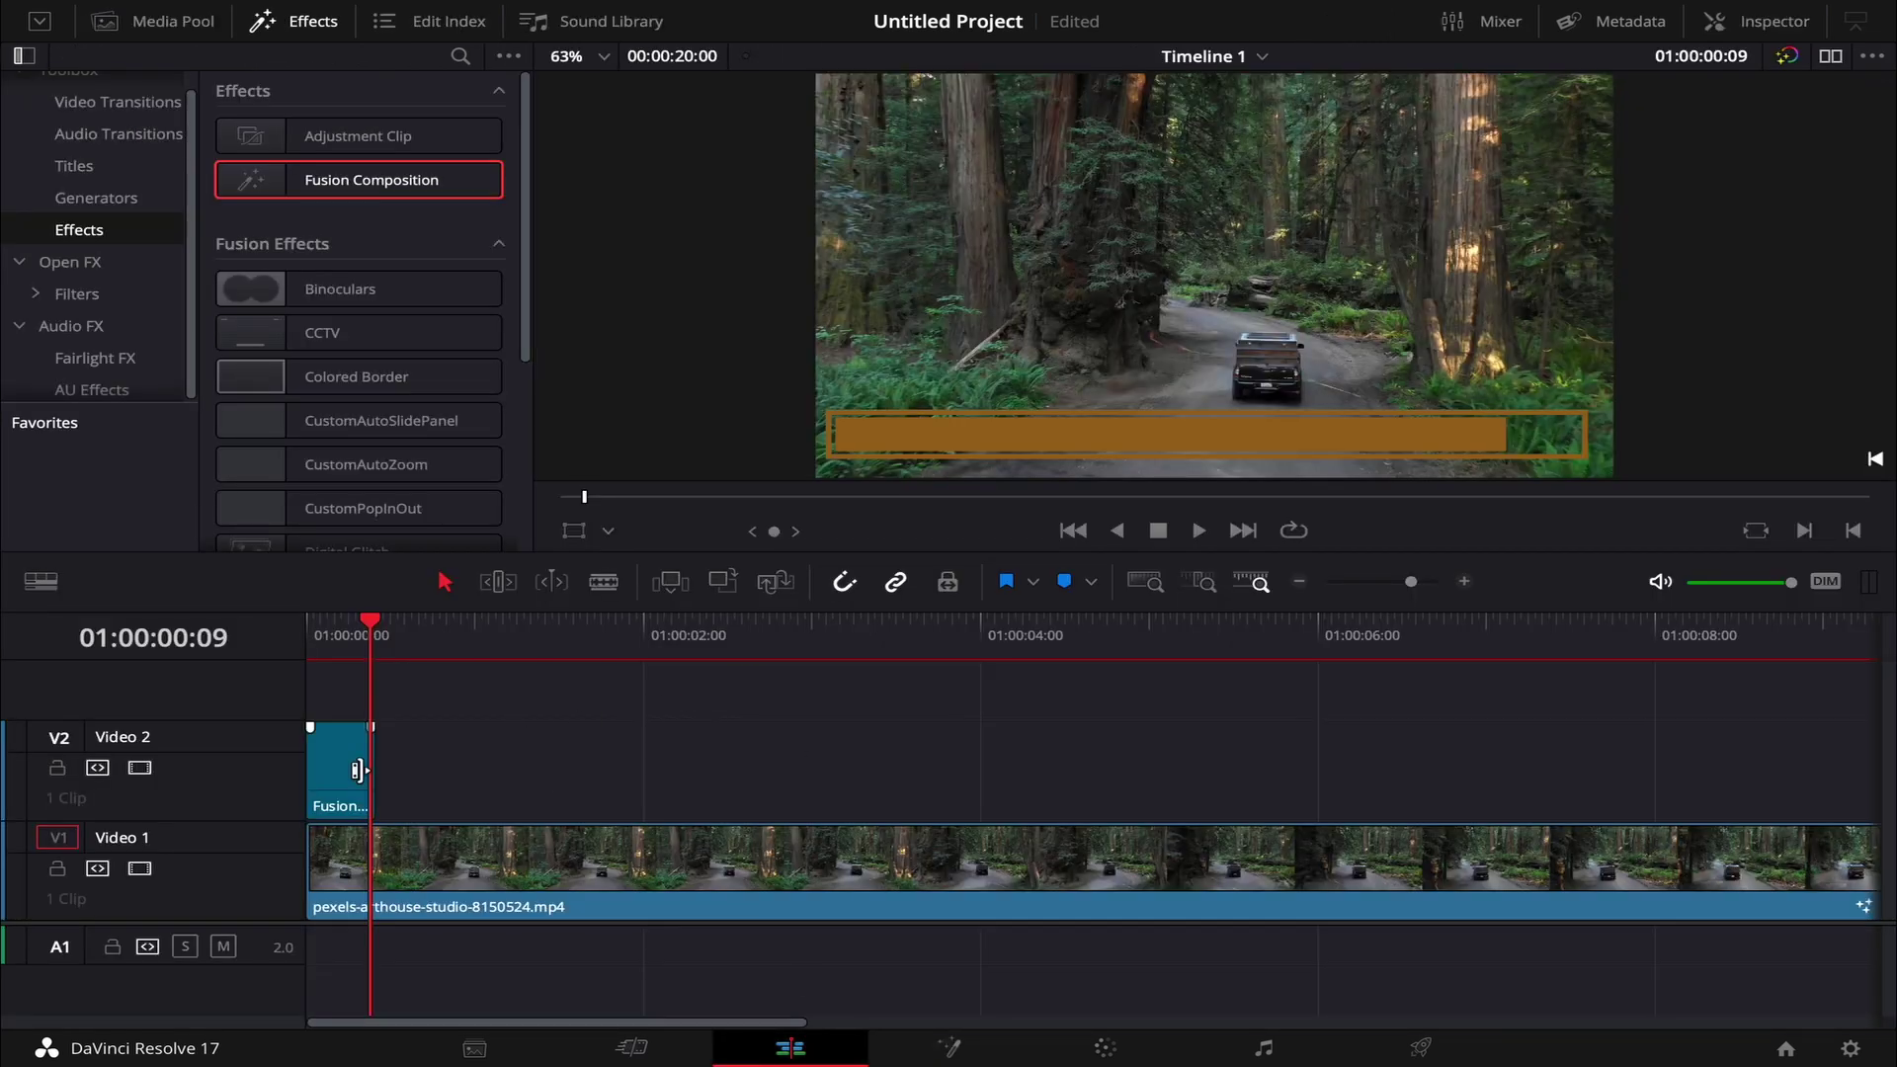
# Lengthen the Fusion clip by about two seconds and play back to check the fill.
pyautogui.moveTo(360, 769); pyautogui.dragTo(721, 751)
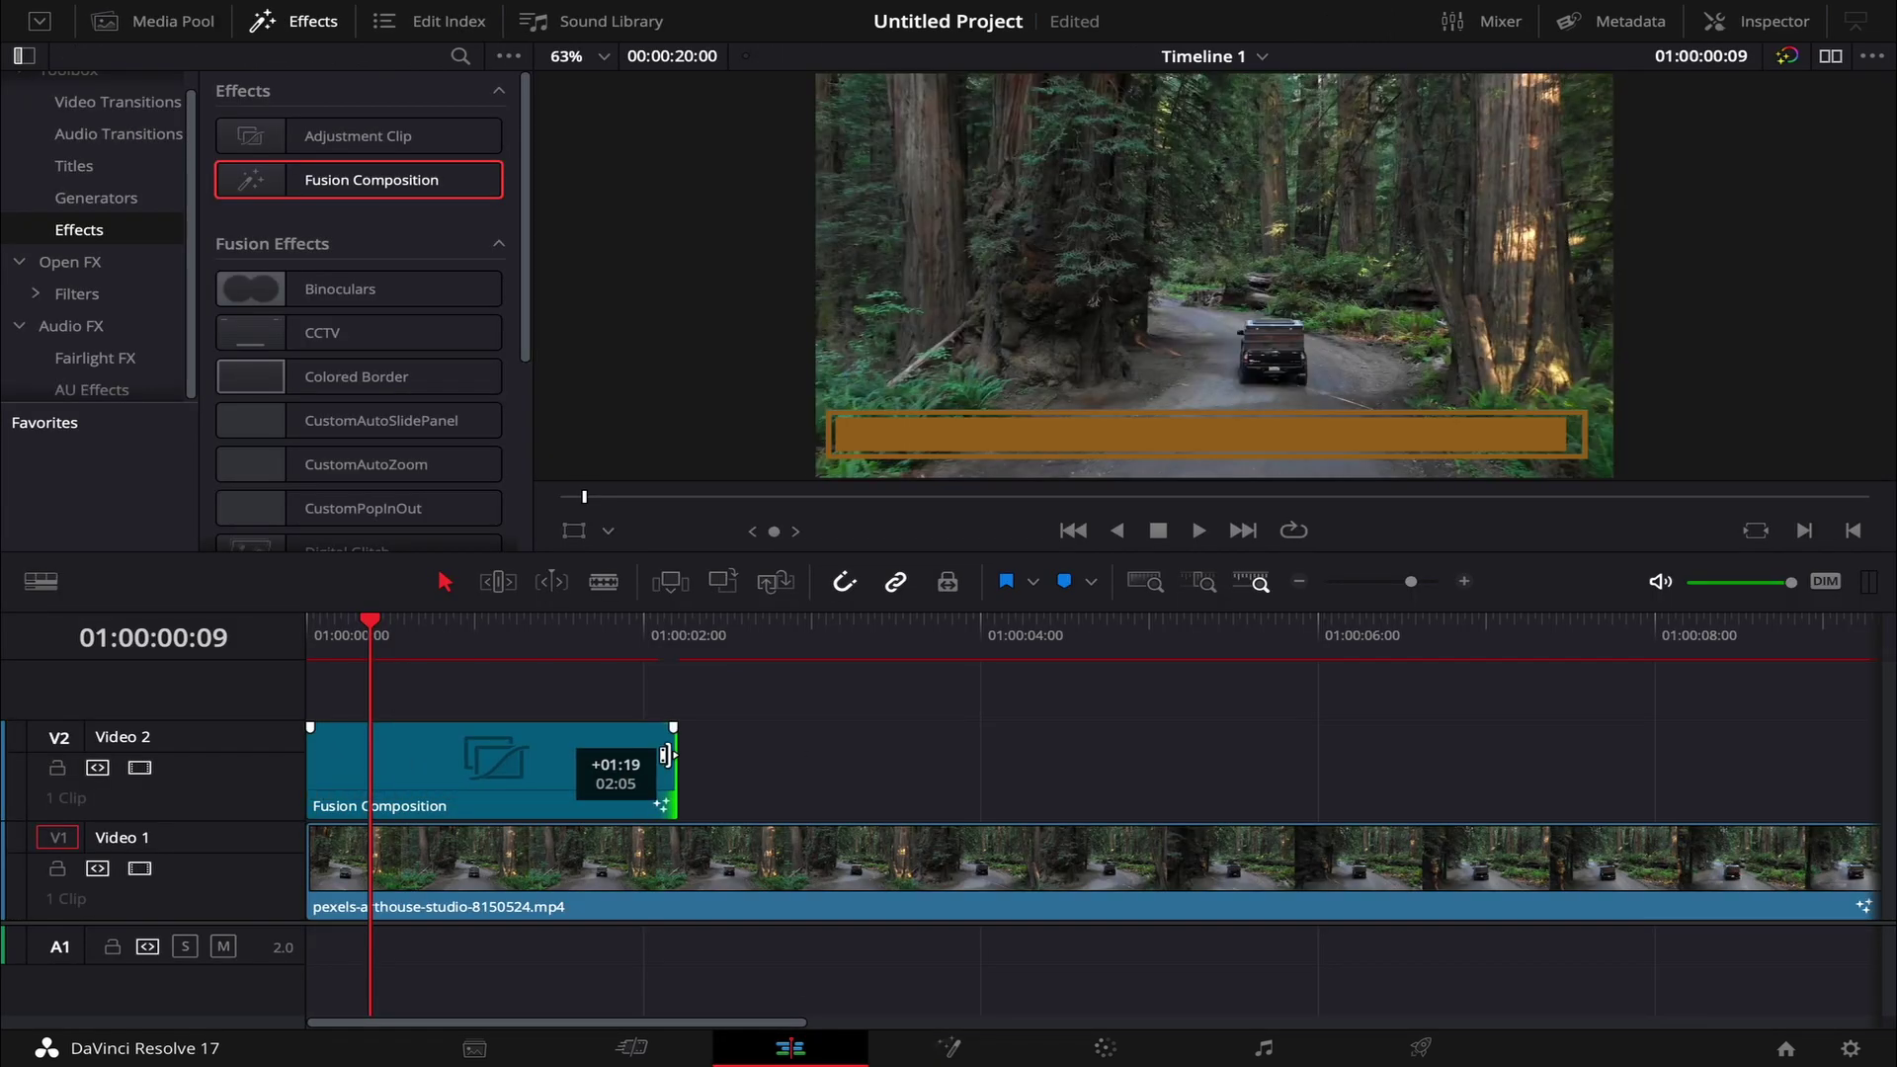
pyautogui.moveTo(722, 751); pyautogui.dragTo(775, 750)
pyautogui.press('j')
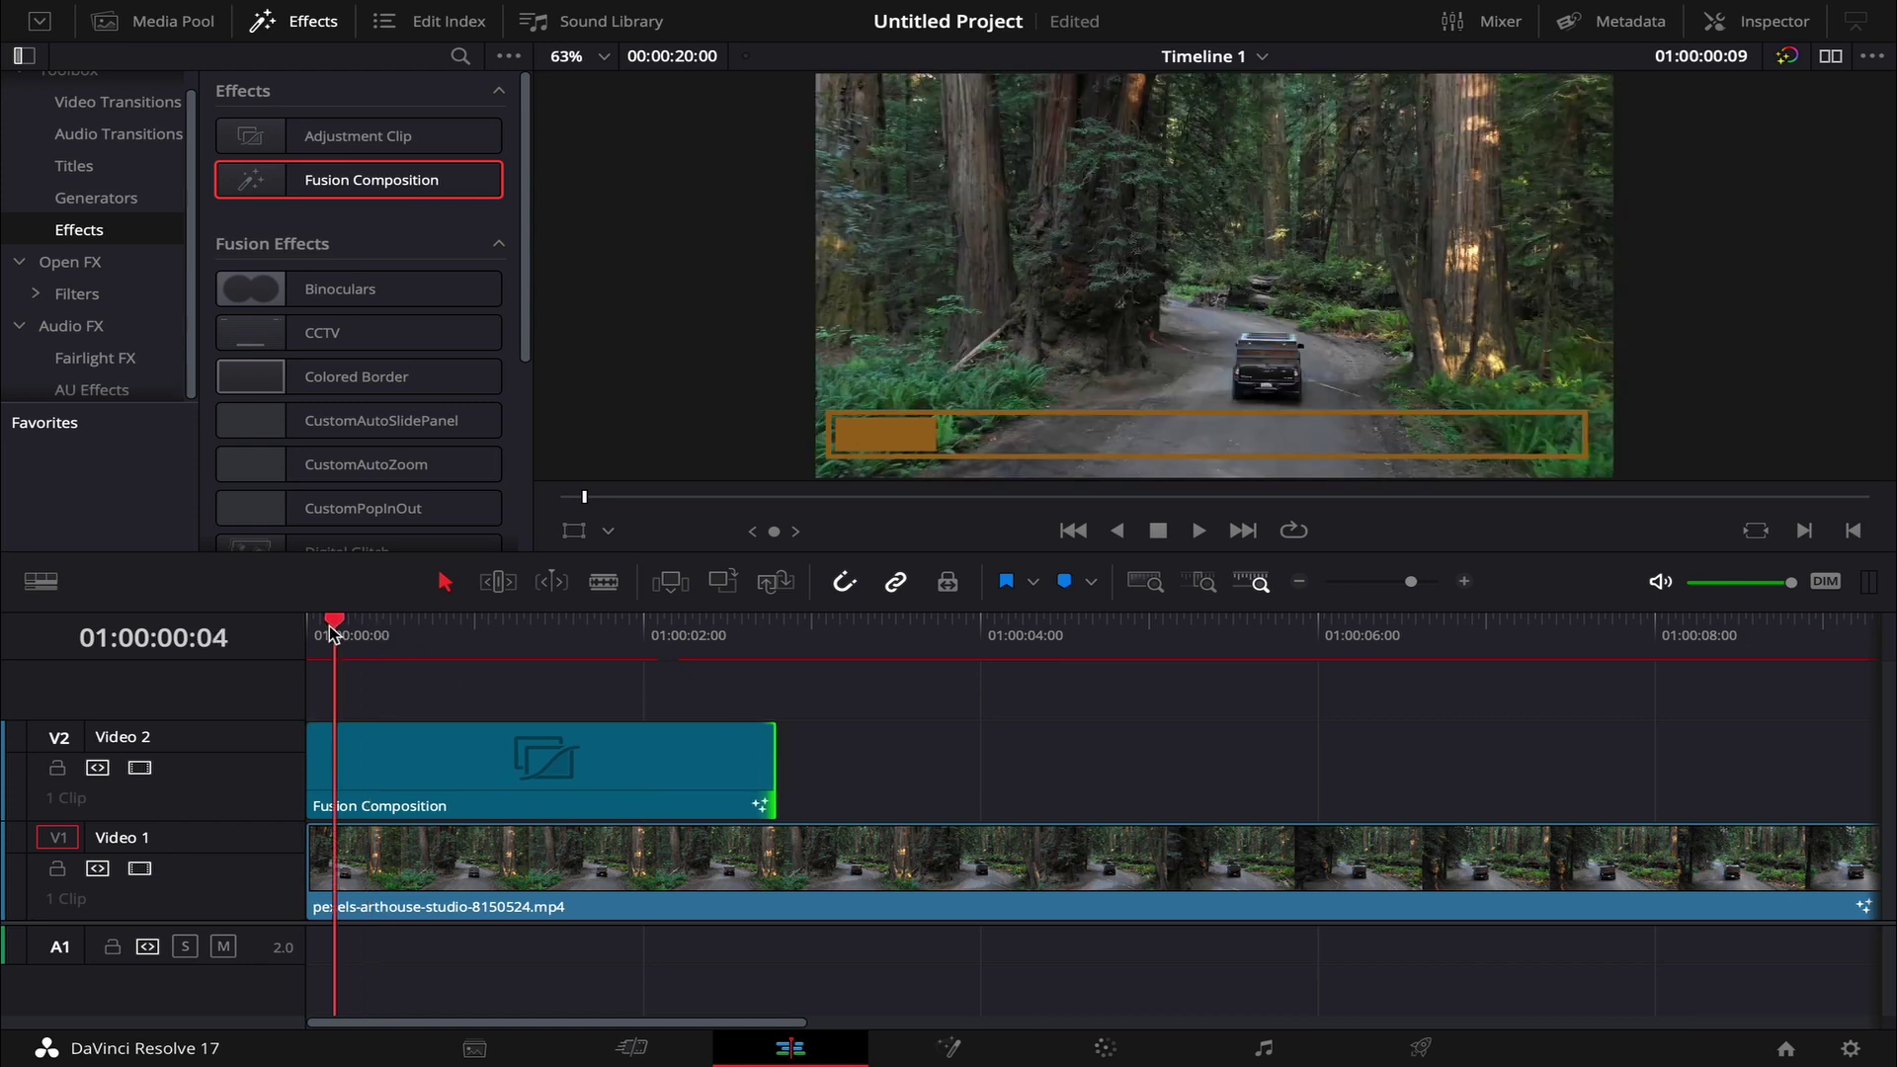
pyautogui.click(1196, 538)
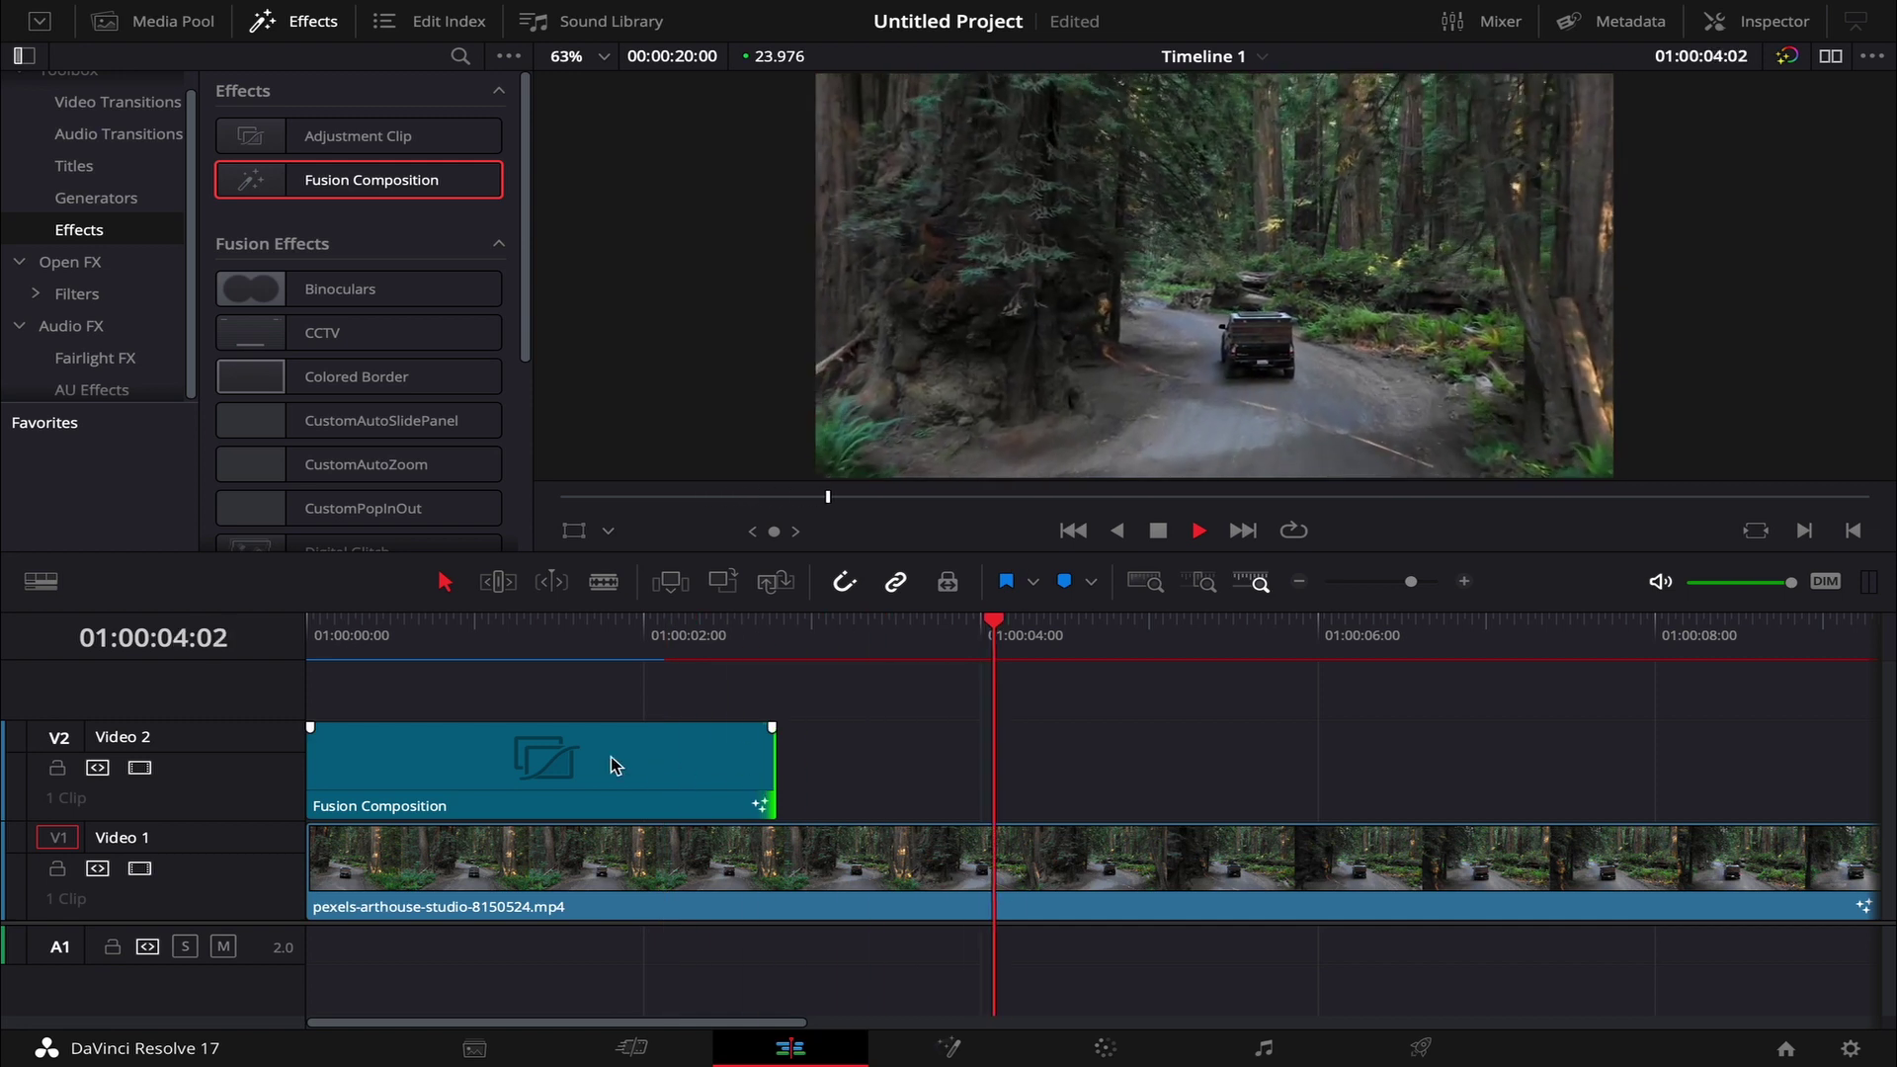
pyautogui.press('space')
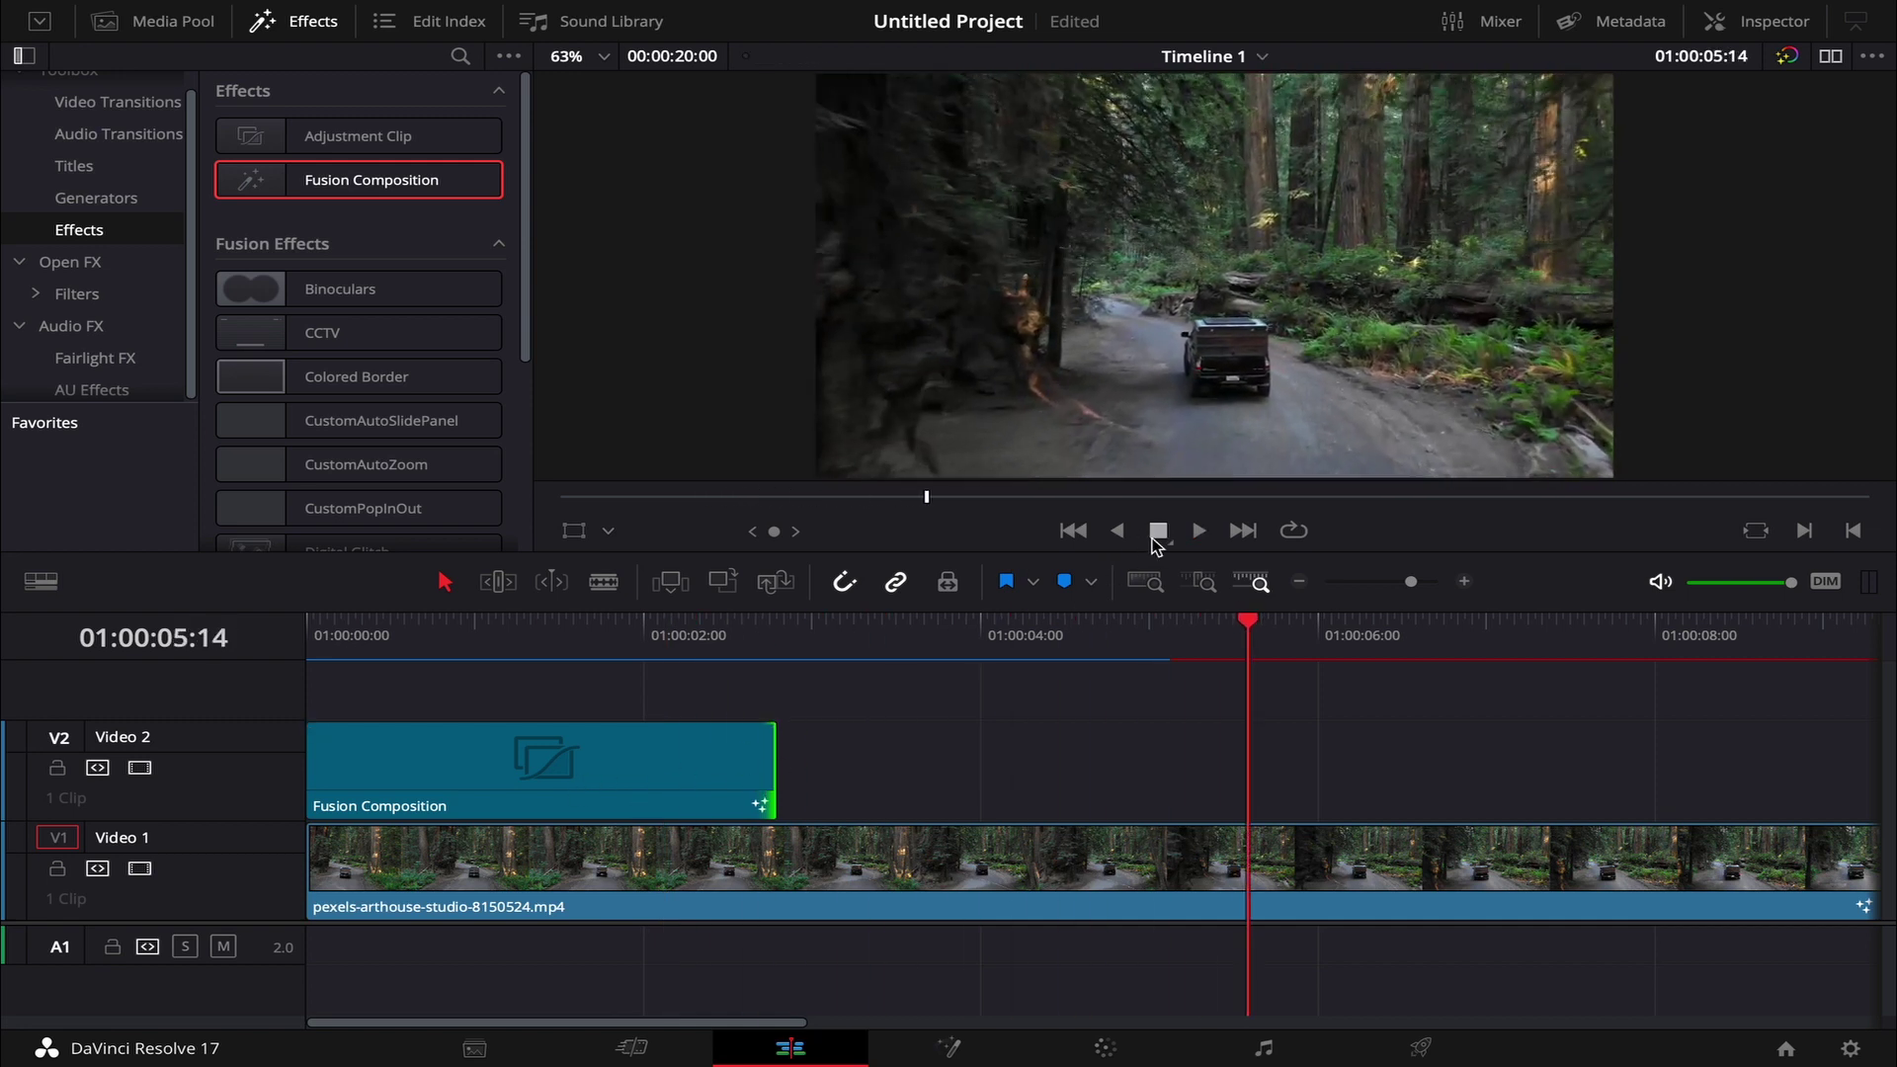
# Extend the Fusion clip to 01:00:20 to match the forest clip, then replay from the start.
pyautogui.scroll(-2, 1148, 708)
pyautogui.scroll(-1, 1148, 708)
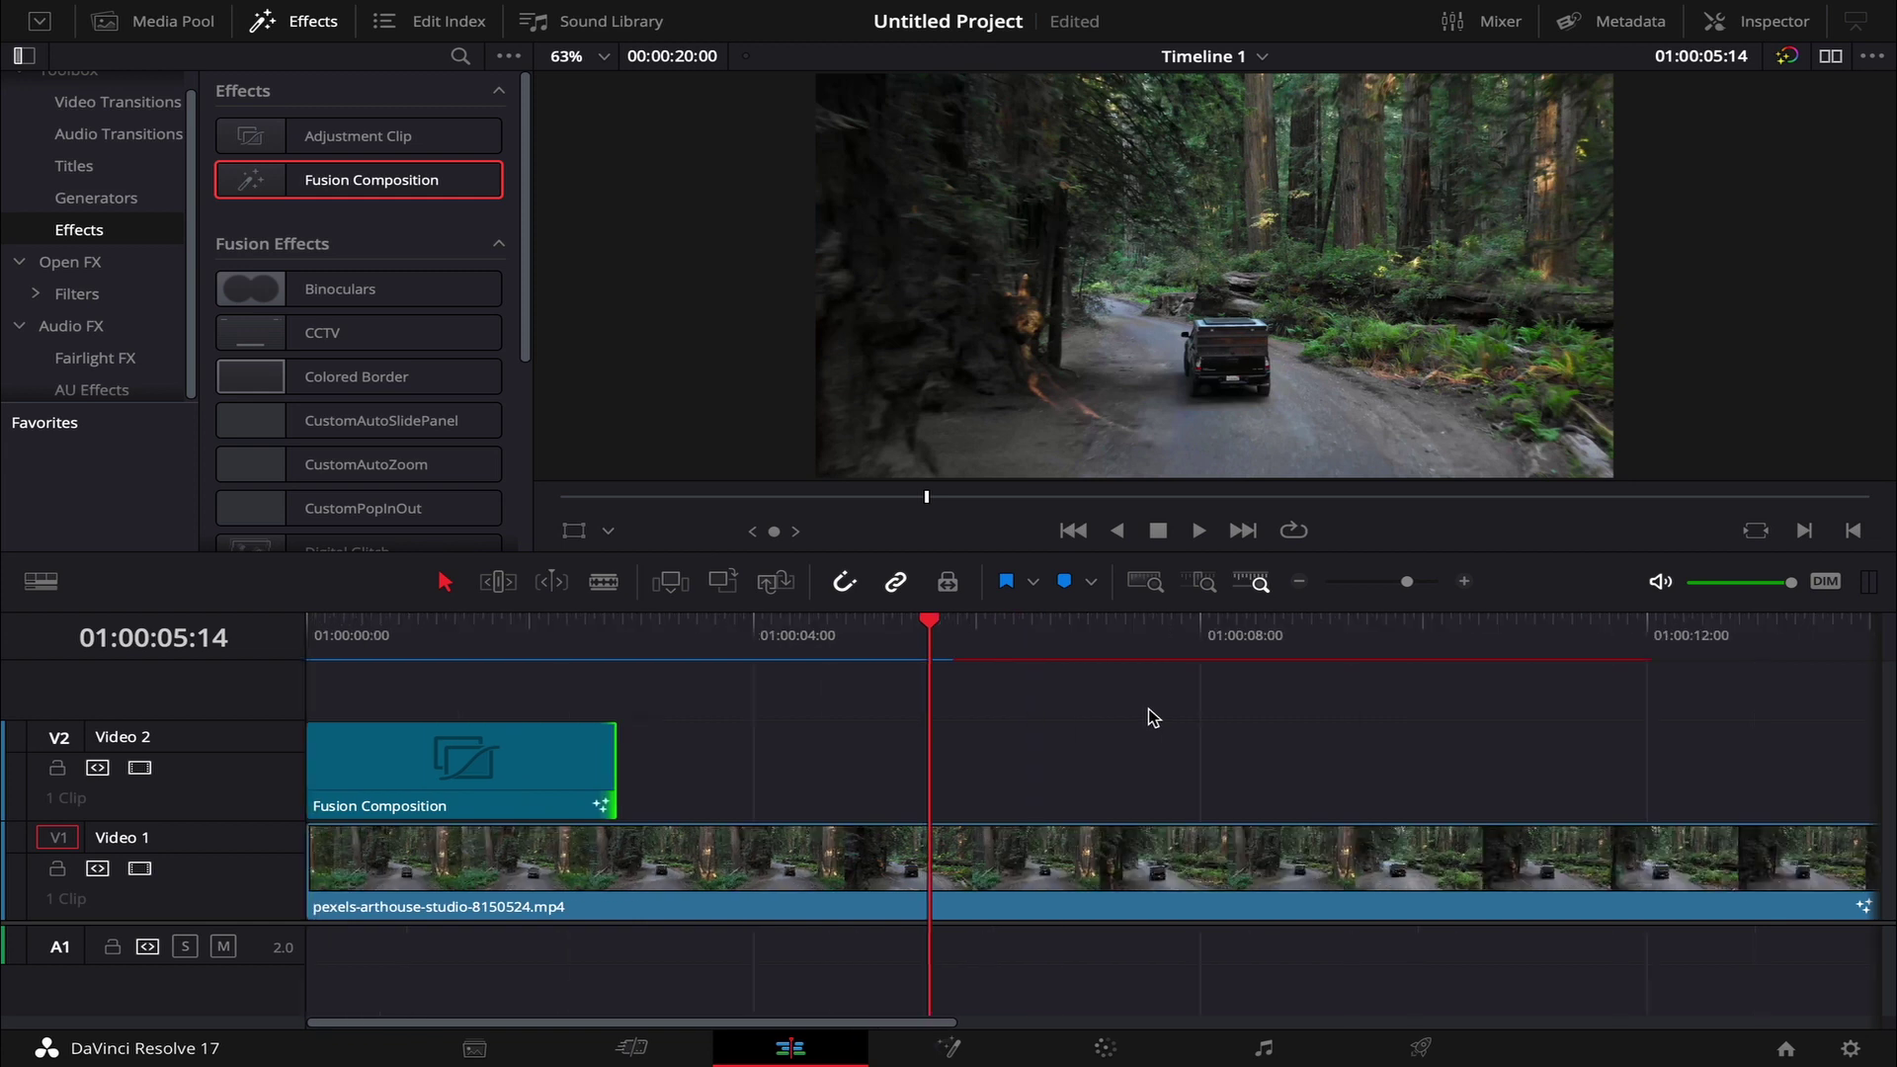
pyautogui.scroll(-3, 1148, 708)
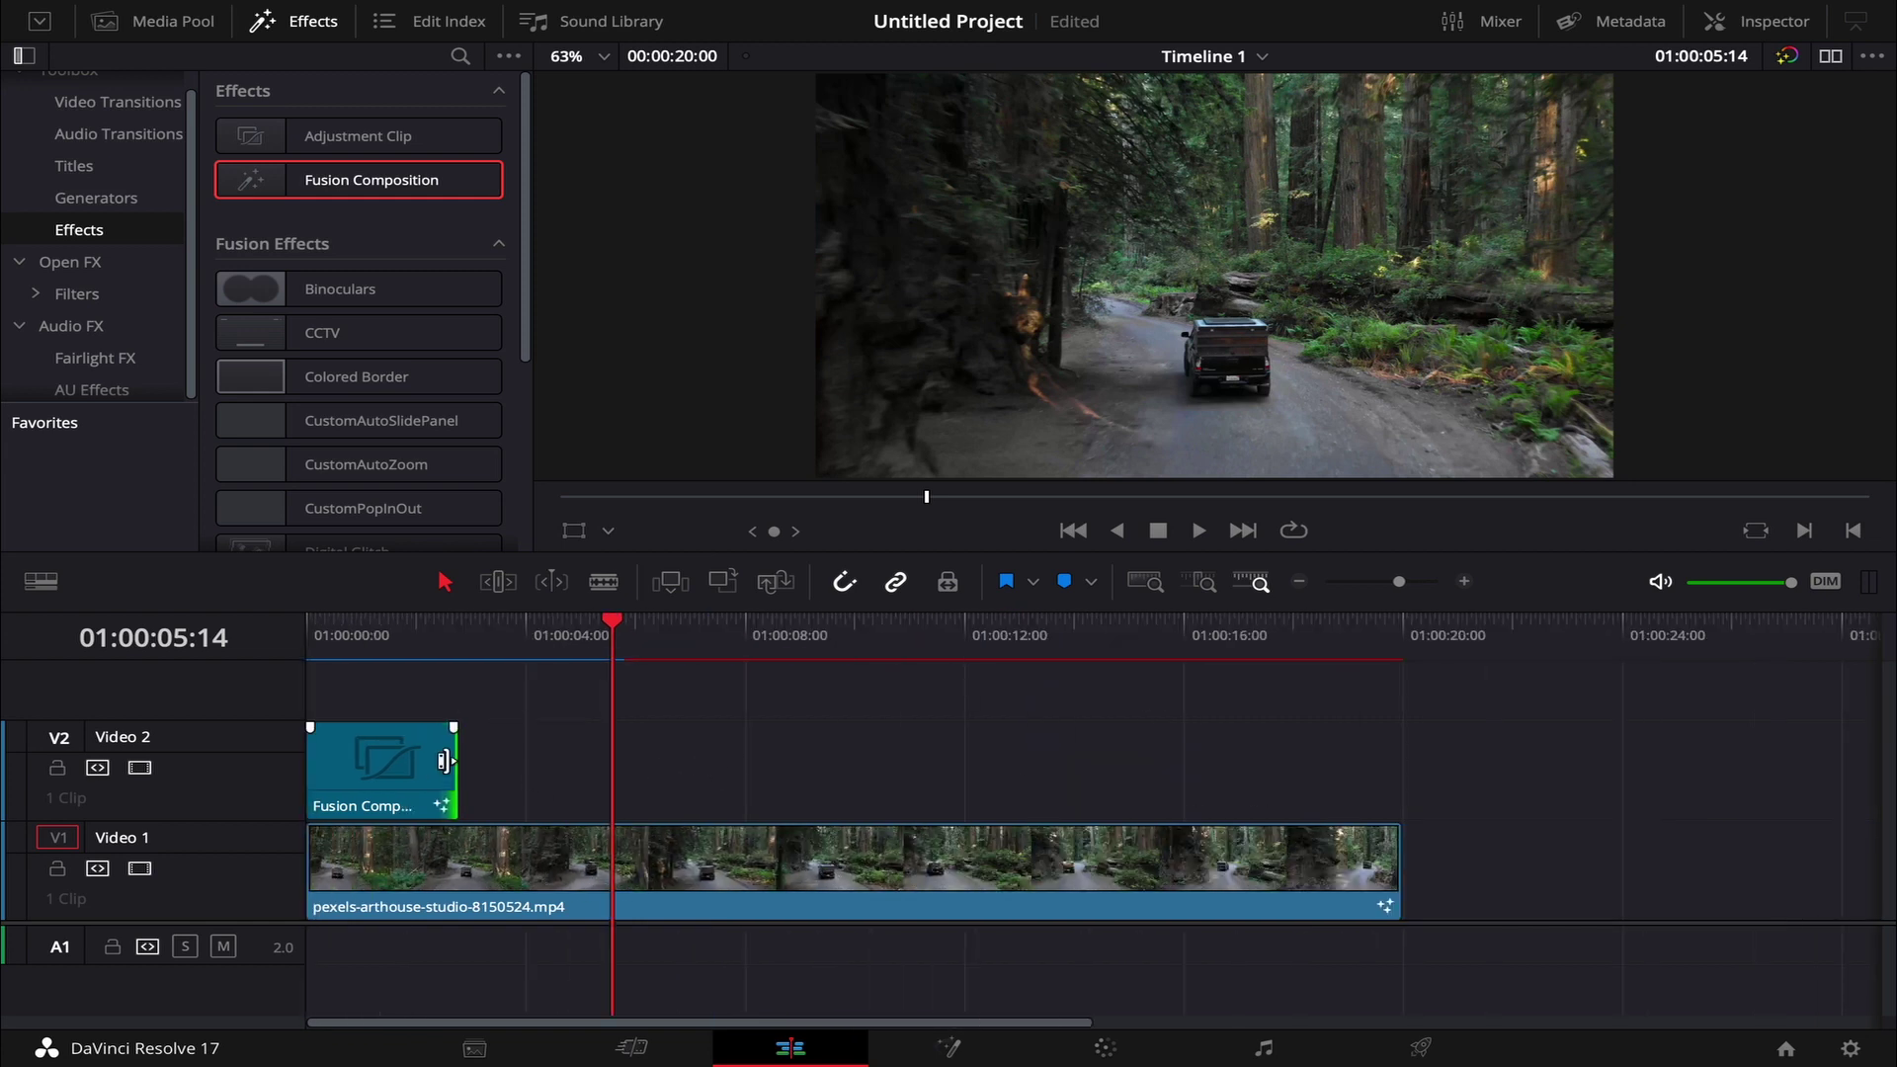
pyautogui.moveTo(453, 760); pyautogui.dragTo(1382, 747)
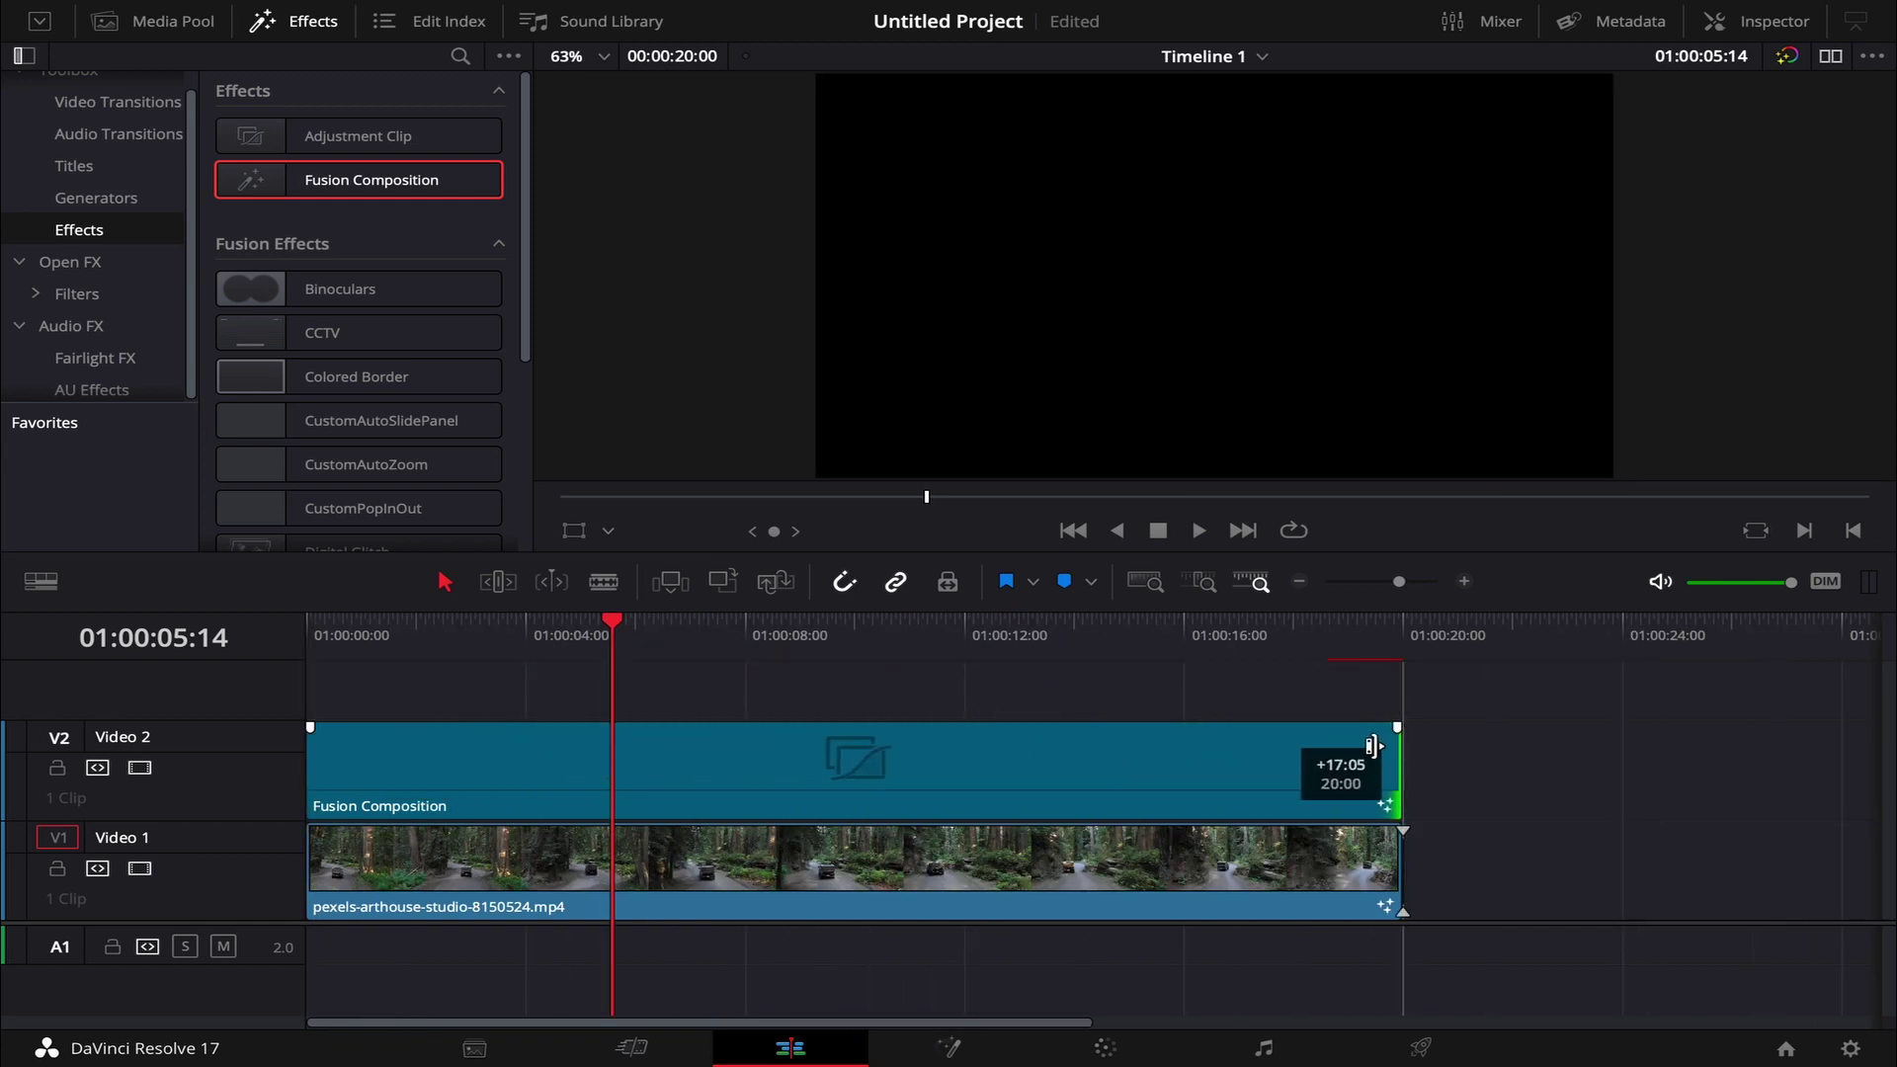
pyautogui.moveTo(621, 647); pyautogui.dragTo(286, 640)
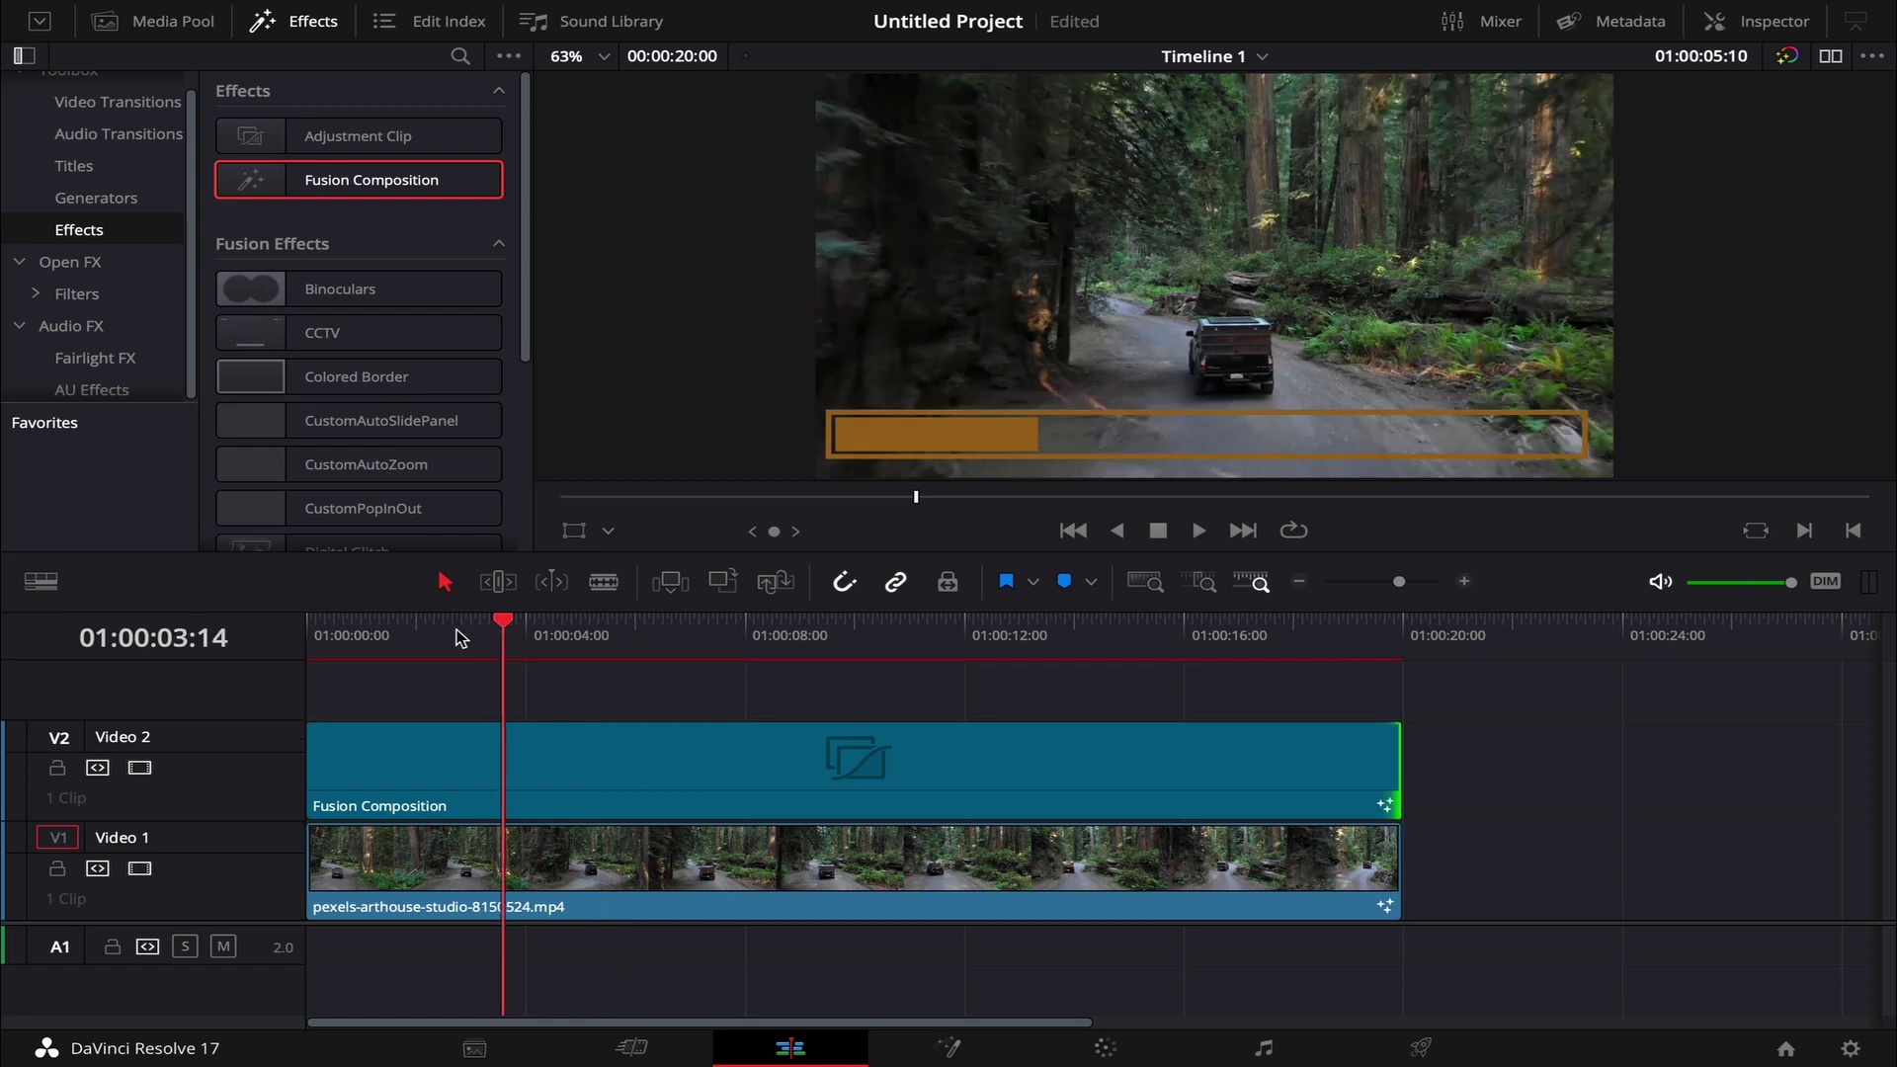
pyautogui.click(1200, 531)
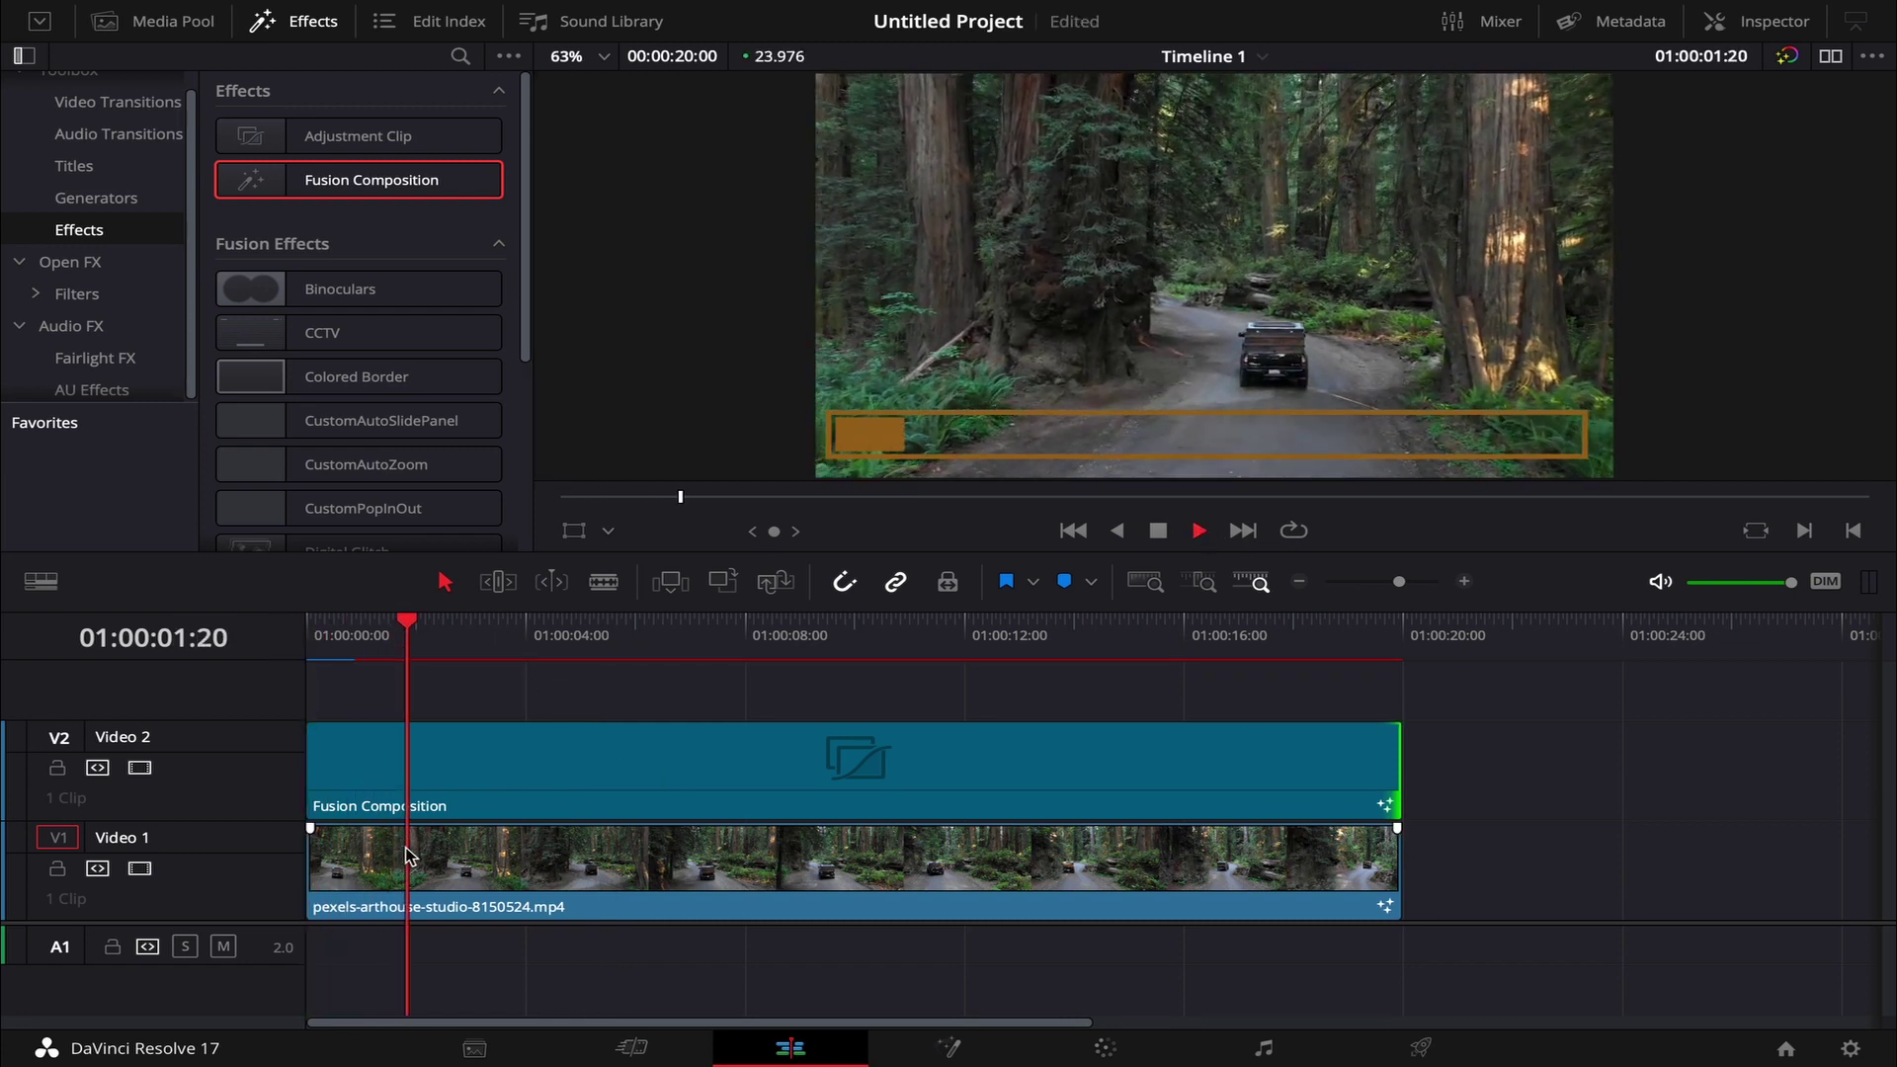